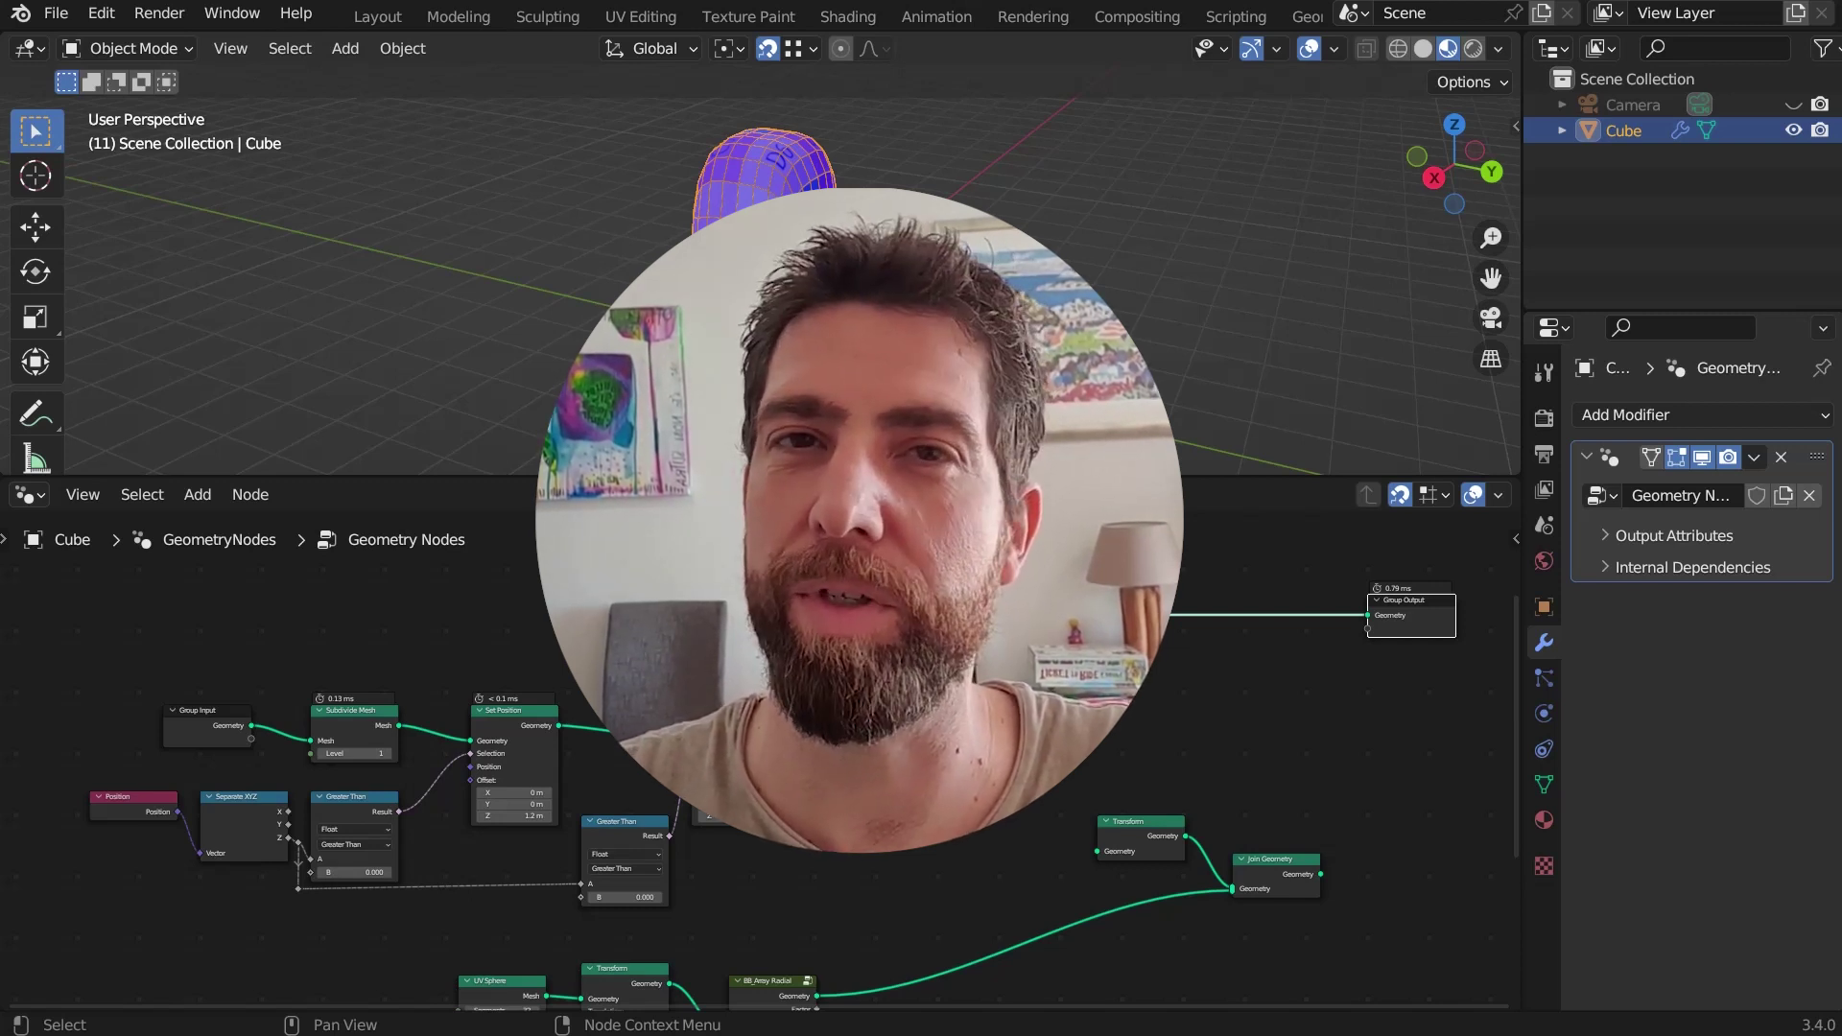
- Preview the outputs of both Set Position nodes, Subdivide Mesh and Subdivision Surface one after another through Group Output, ending on Subdivision Surface
{"action": "scroll", "coordinate": [1130, 714], "scroll_direction": "down", "scroll_amount": 1}
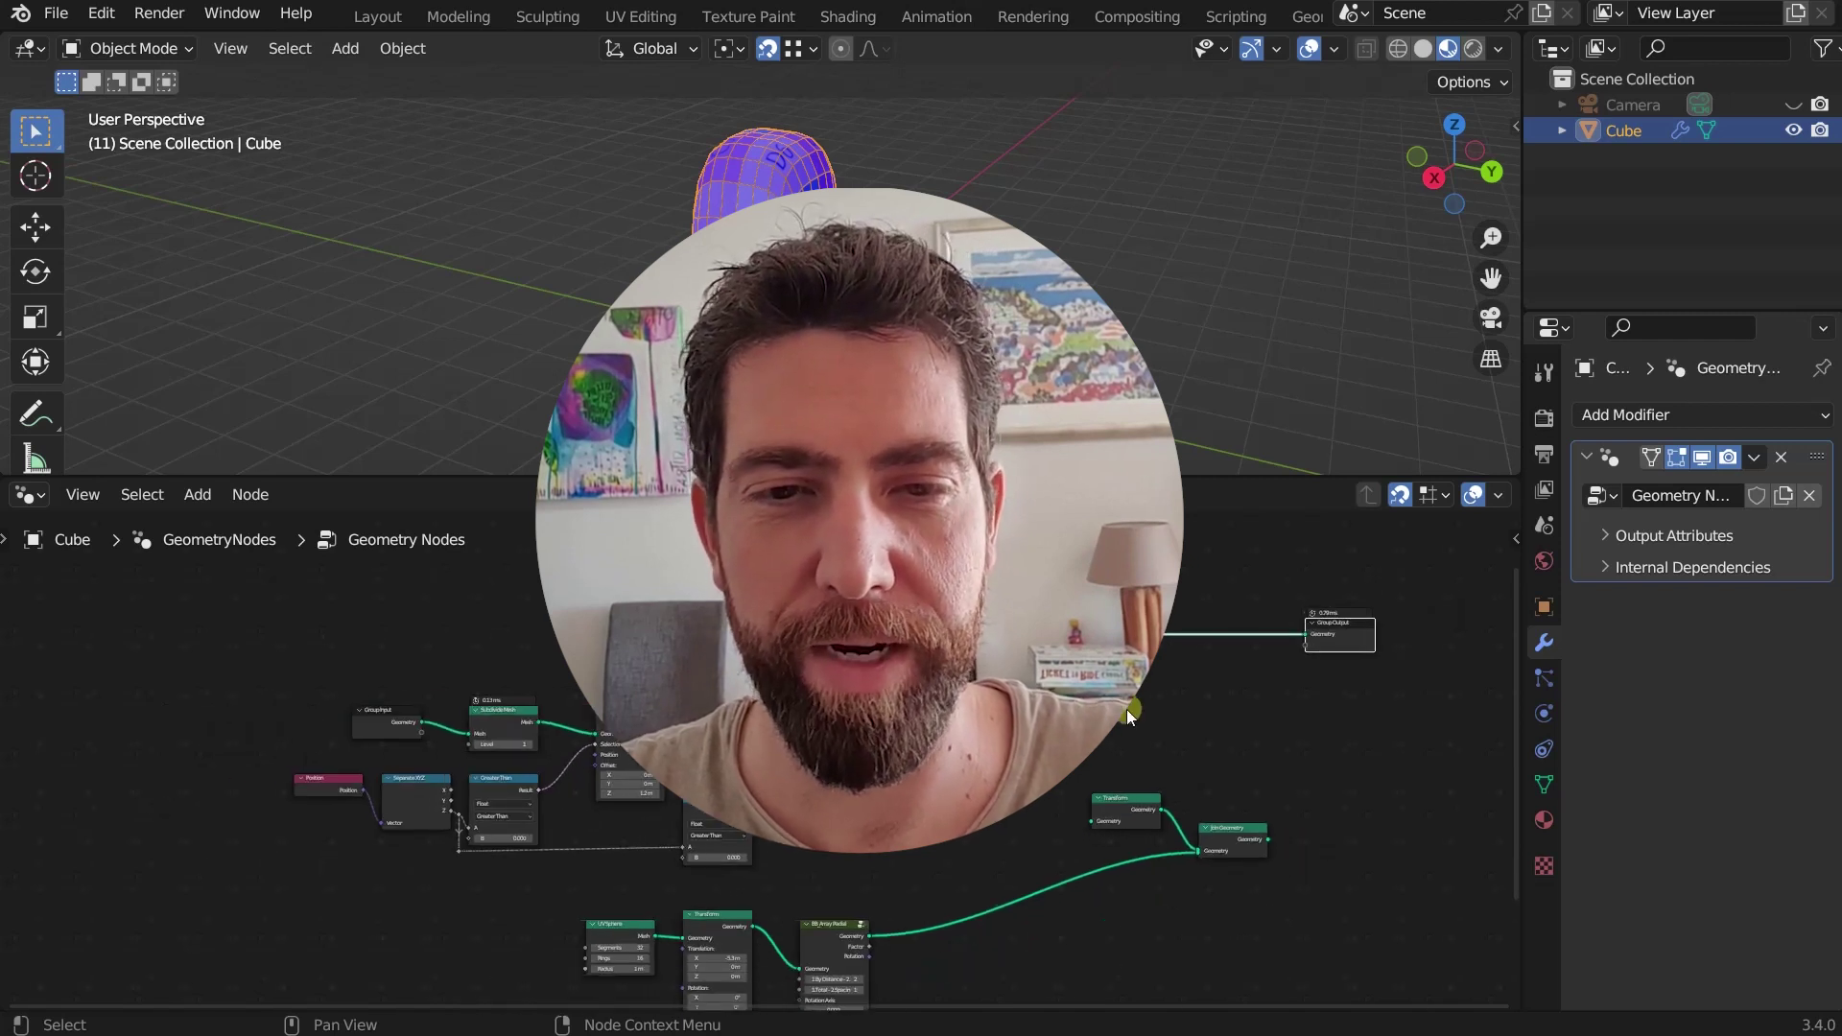
{"action": "middle_click_drag", "start_coordinate": [973, 768], "coordinate": [962, 764]}
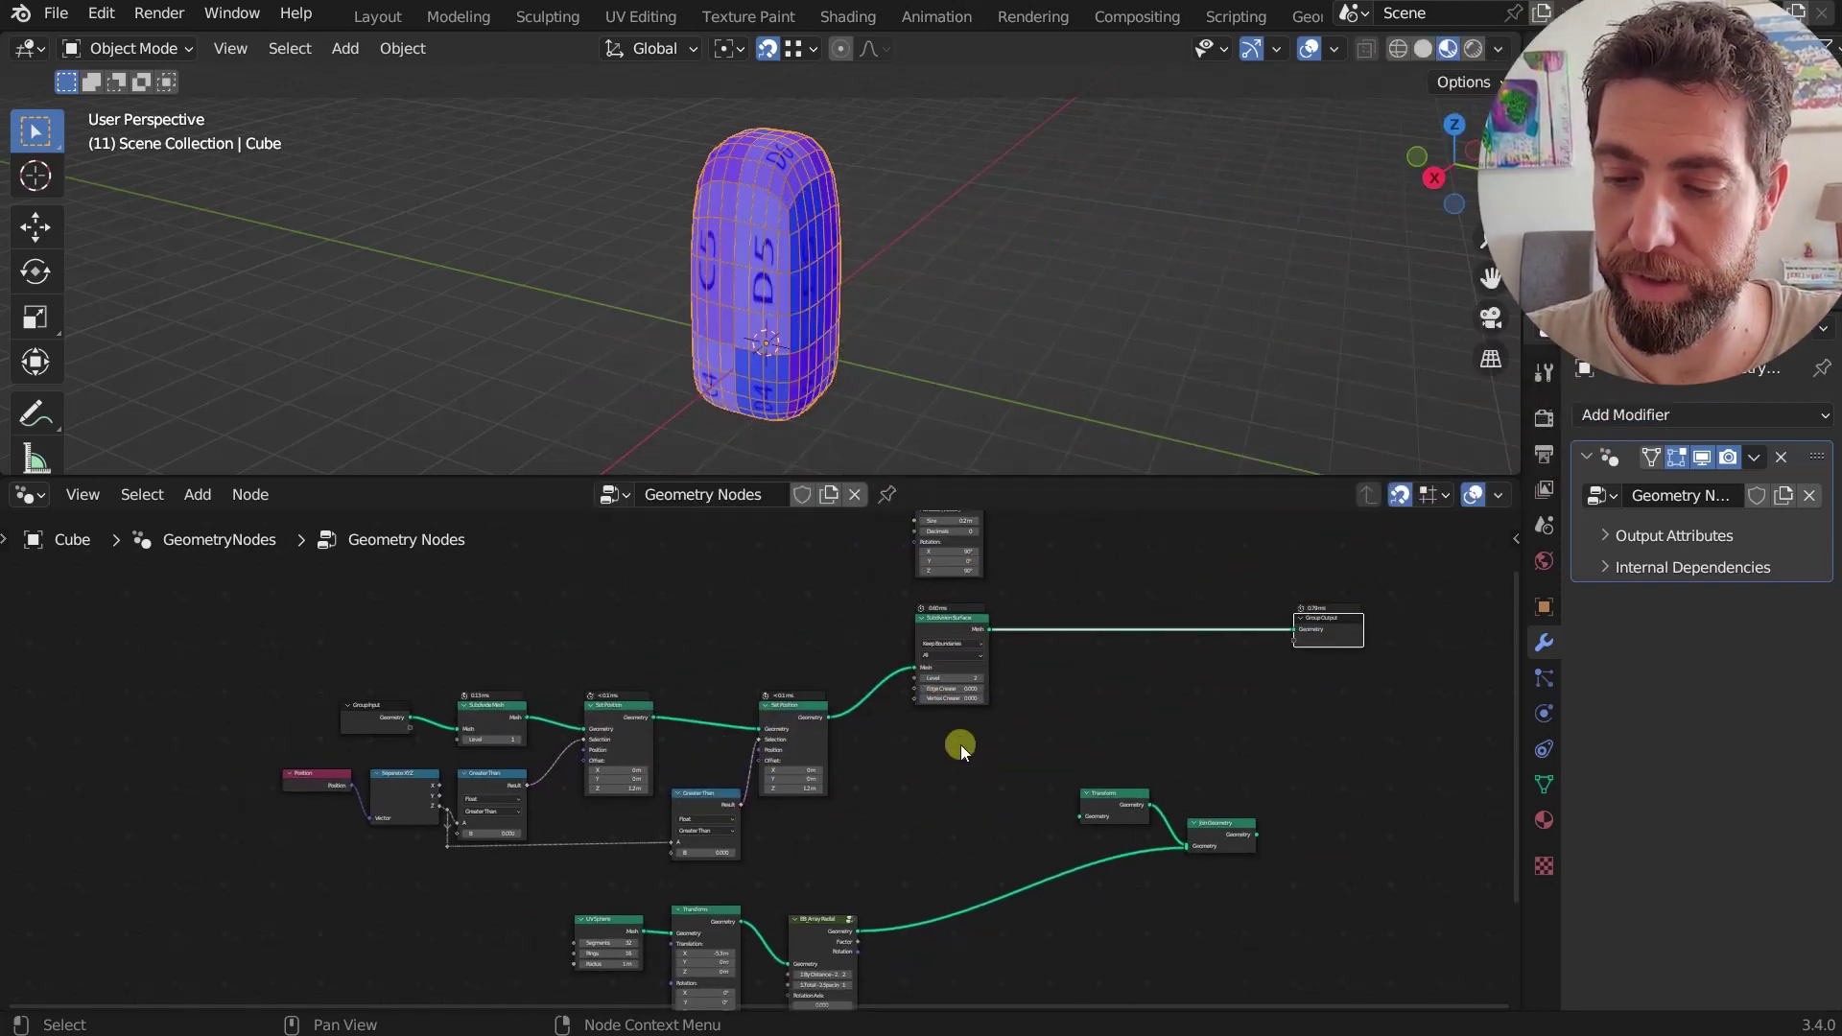
{"action": "left_click", "coordinate": [787, 706], "text": "ctrl+shift"}
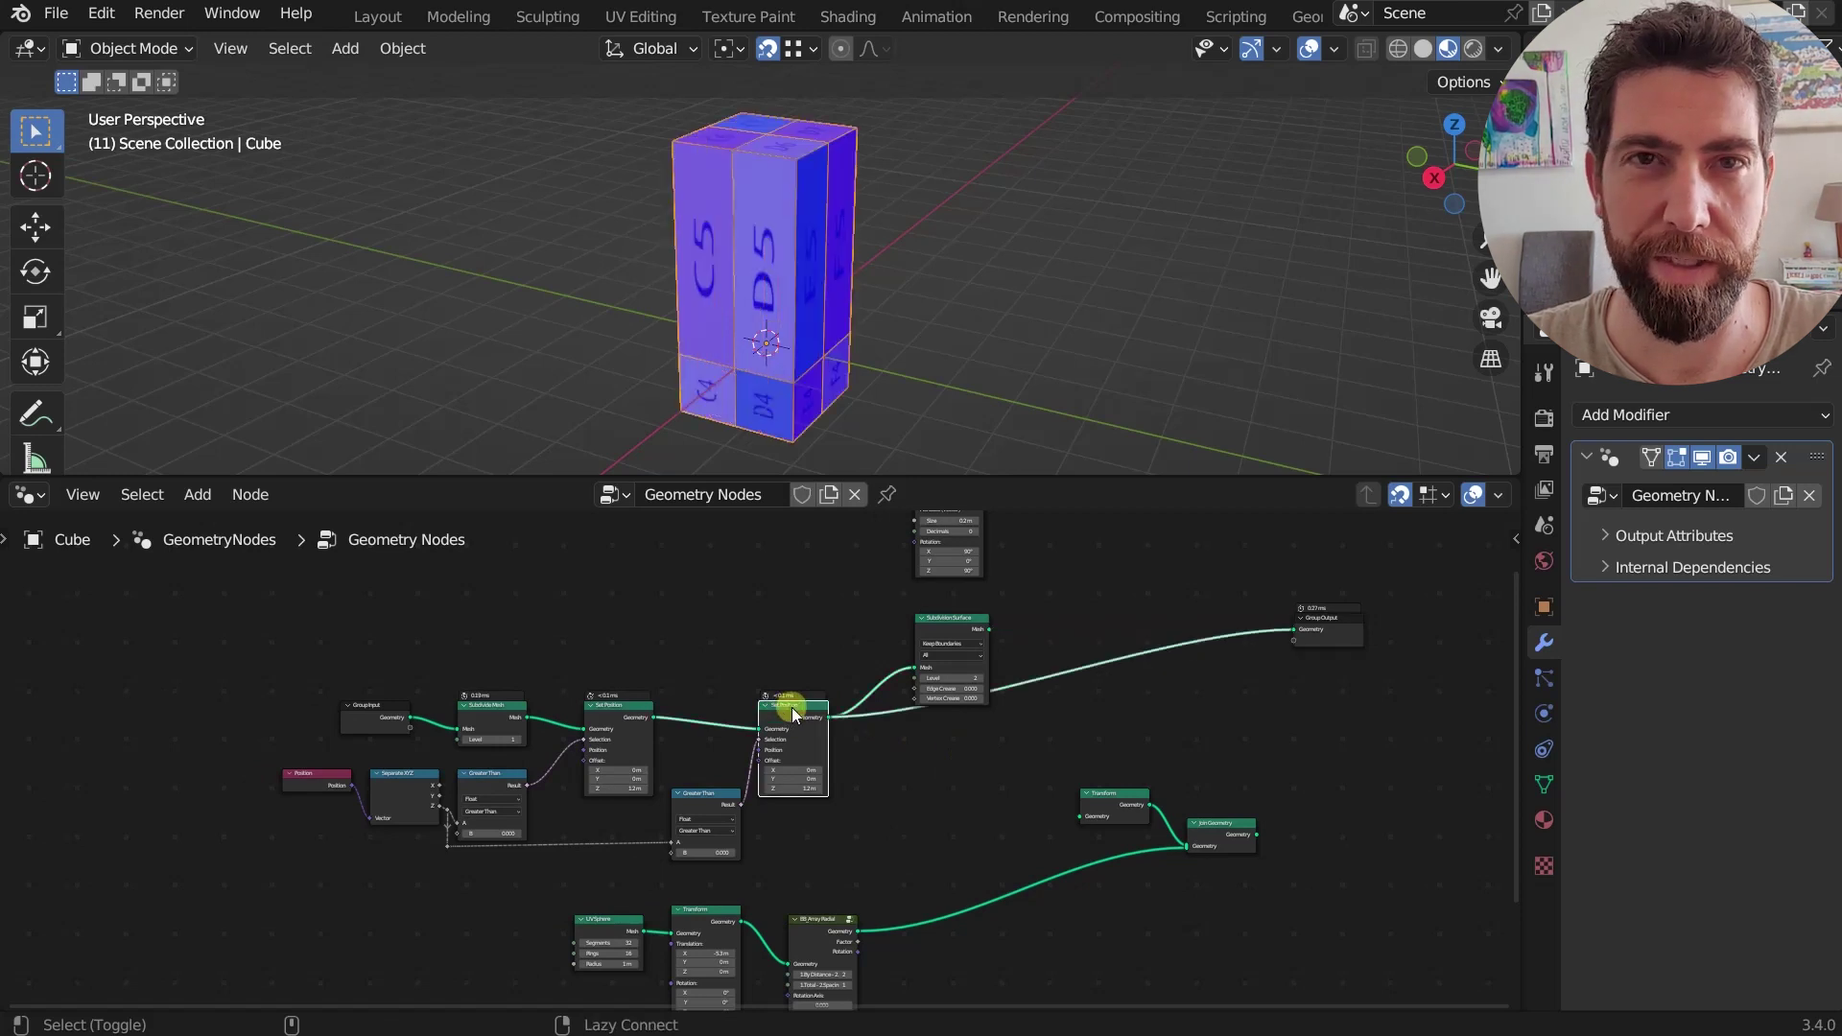
{"action": "middle_click_drag", "start_coordinate": [961, 728], "coordinate": [1077, 711]}
{"action": "scroll", "coordinate": [898, 703], "scroll_direction": "up", "scroll_amount": 1}
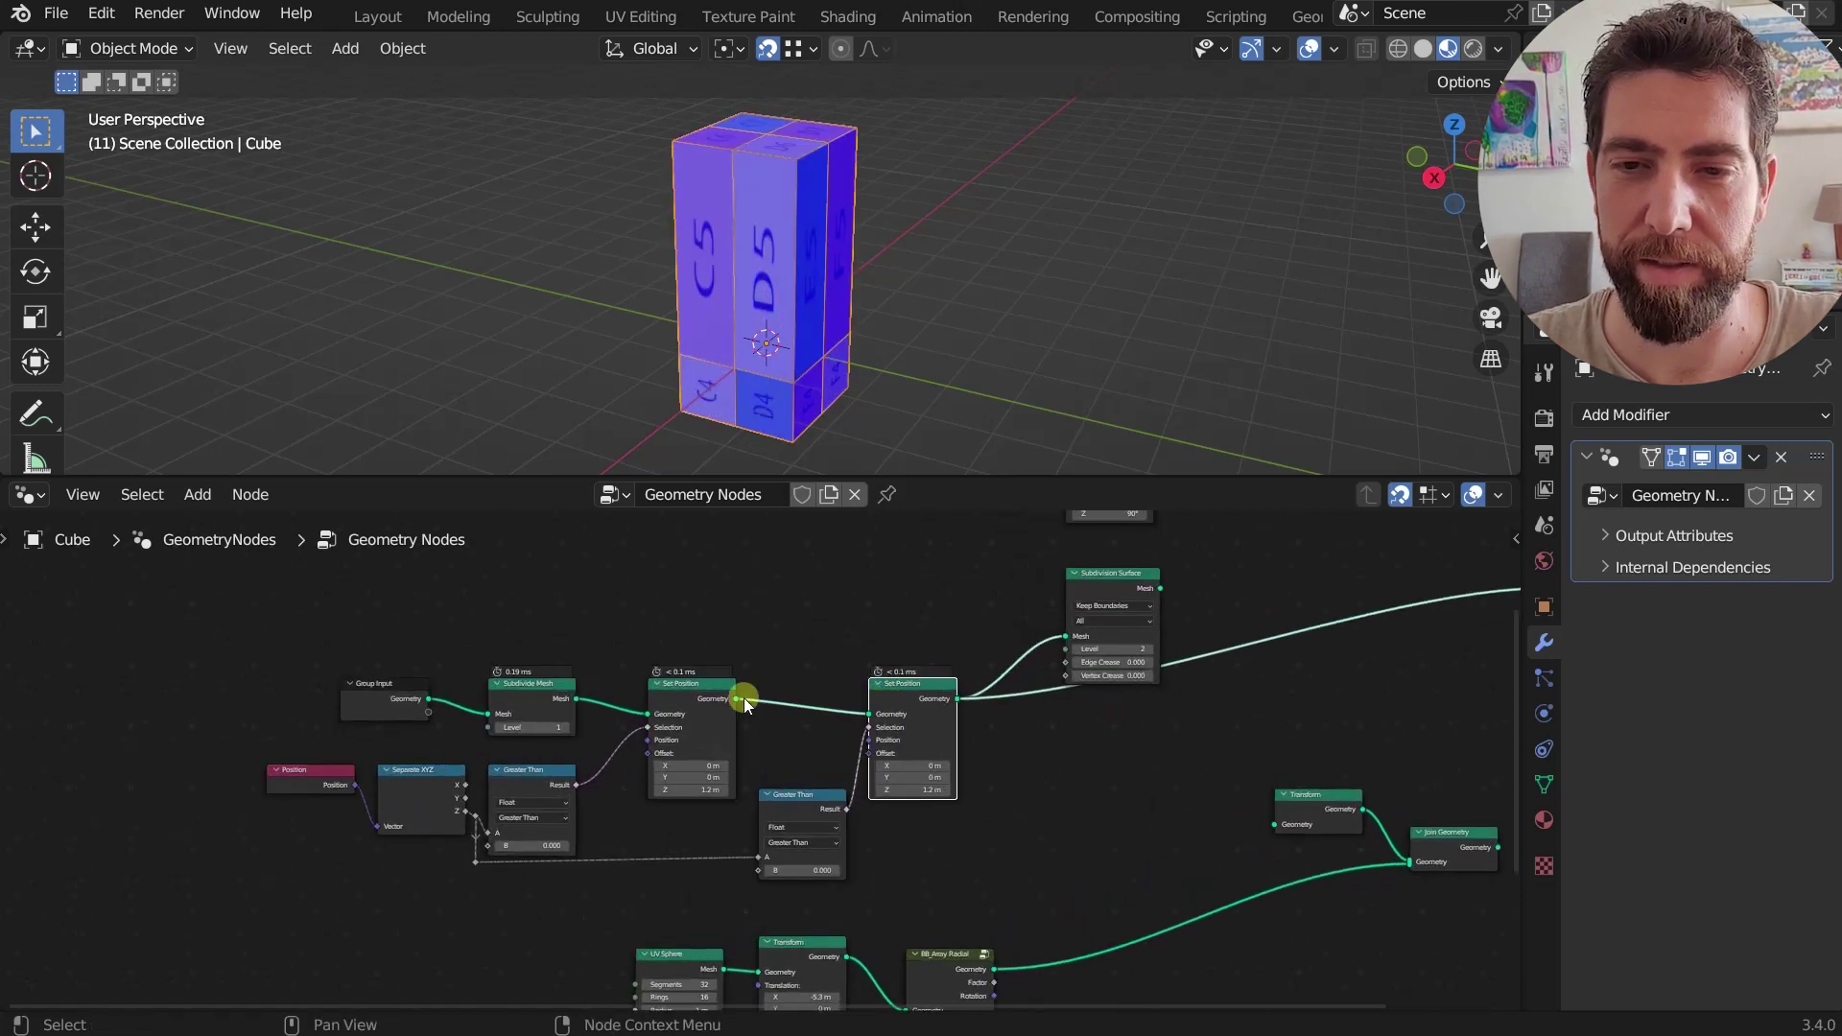
{"action": "left_click", "coordinate": [742, 699], "text": "ctrl+shift"}
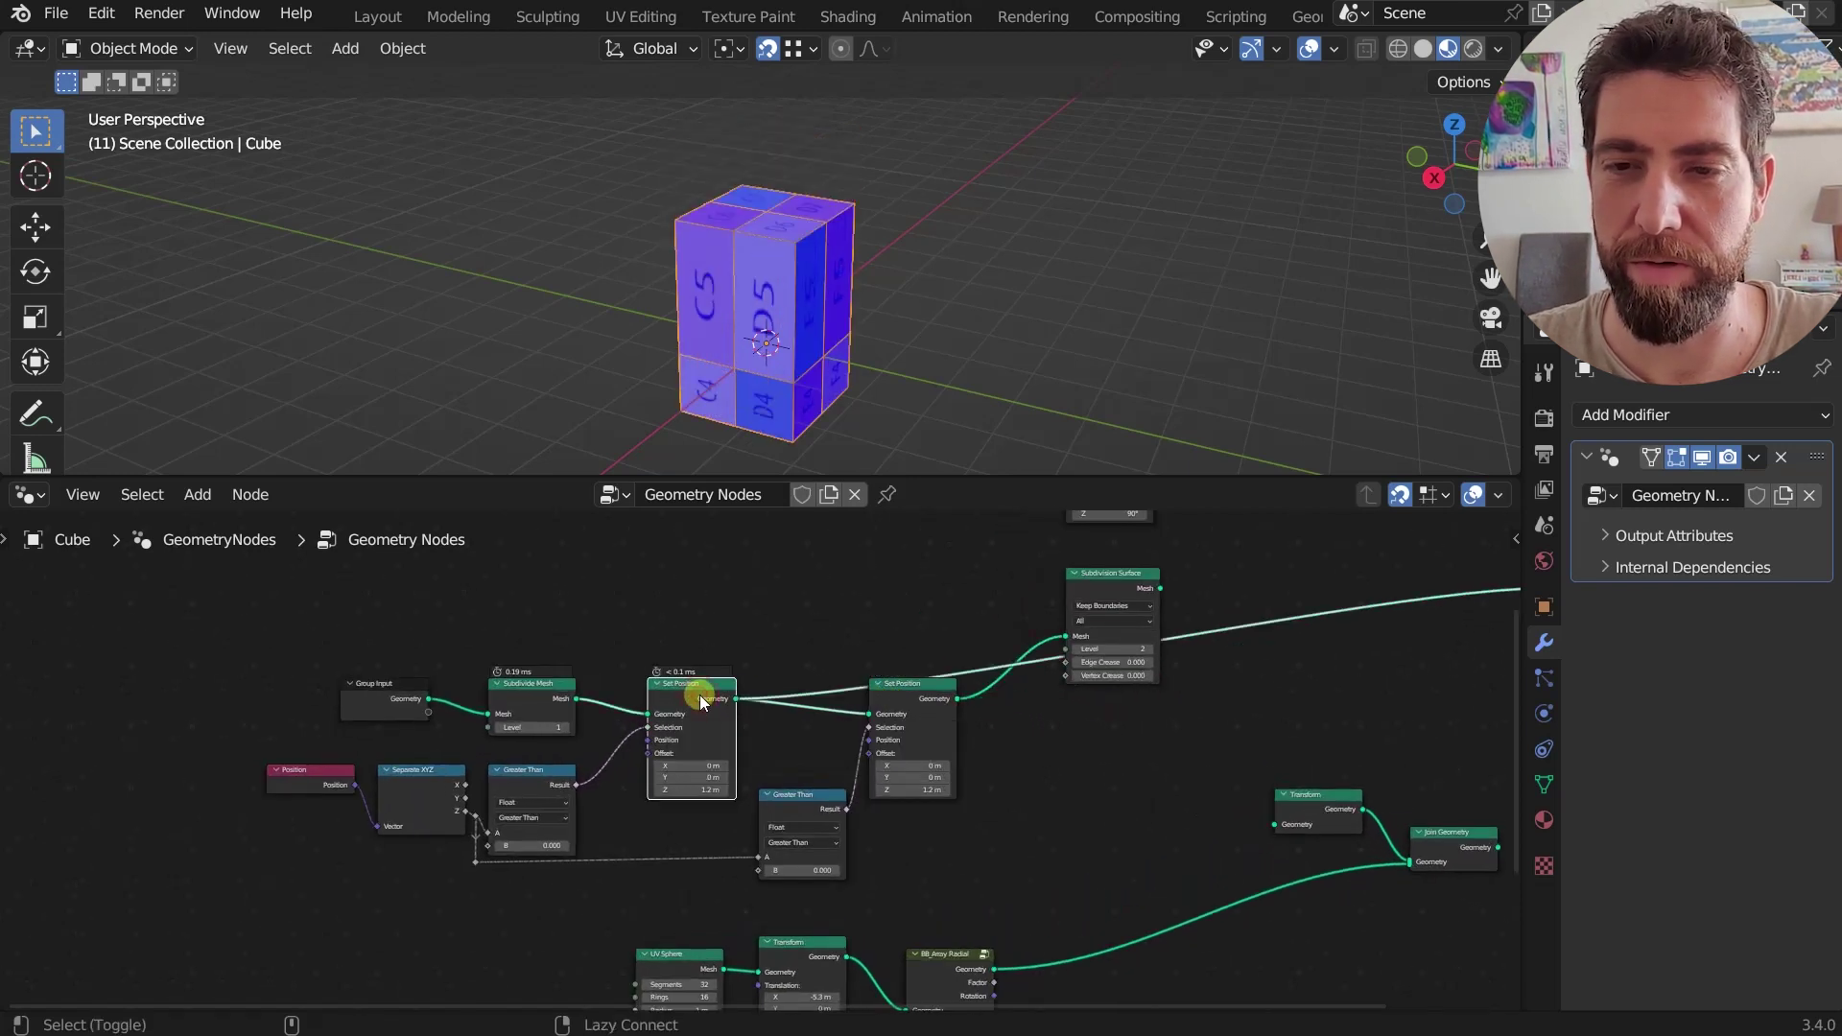
{"action": "left_click", "coordinate": [534, 697], "text": "ctrl+shift"}
{"action": "left_click", "coordinate": [1122, 590], "text": "ctrl+shift"}
{"action": "middle_click_drag", "start_coordinate": [1132, 600], "coordinate": [1277, 687]}
{"action": "scroll", "coordinate": [1278, 686], "scroll_direction": "down", "scroll_amount": 1}
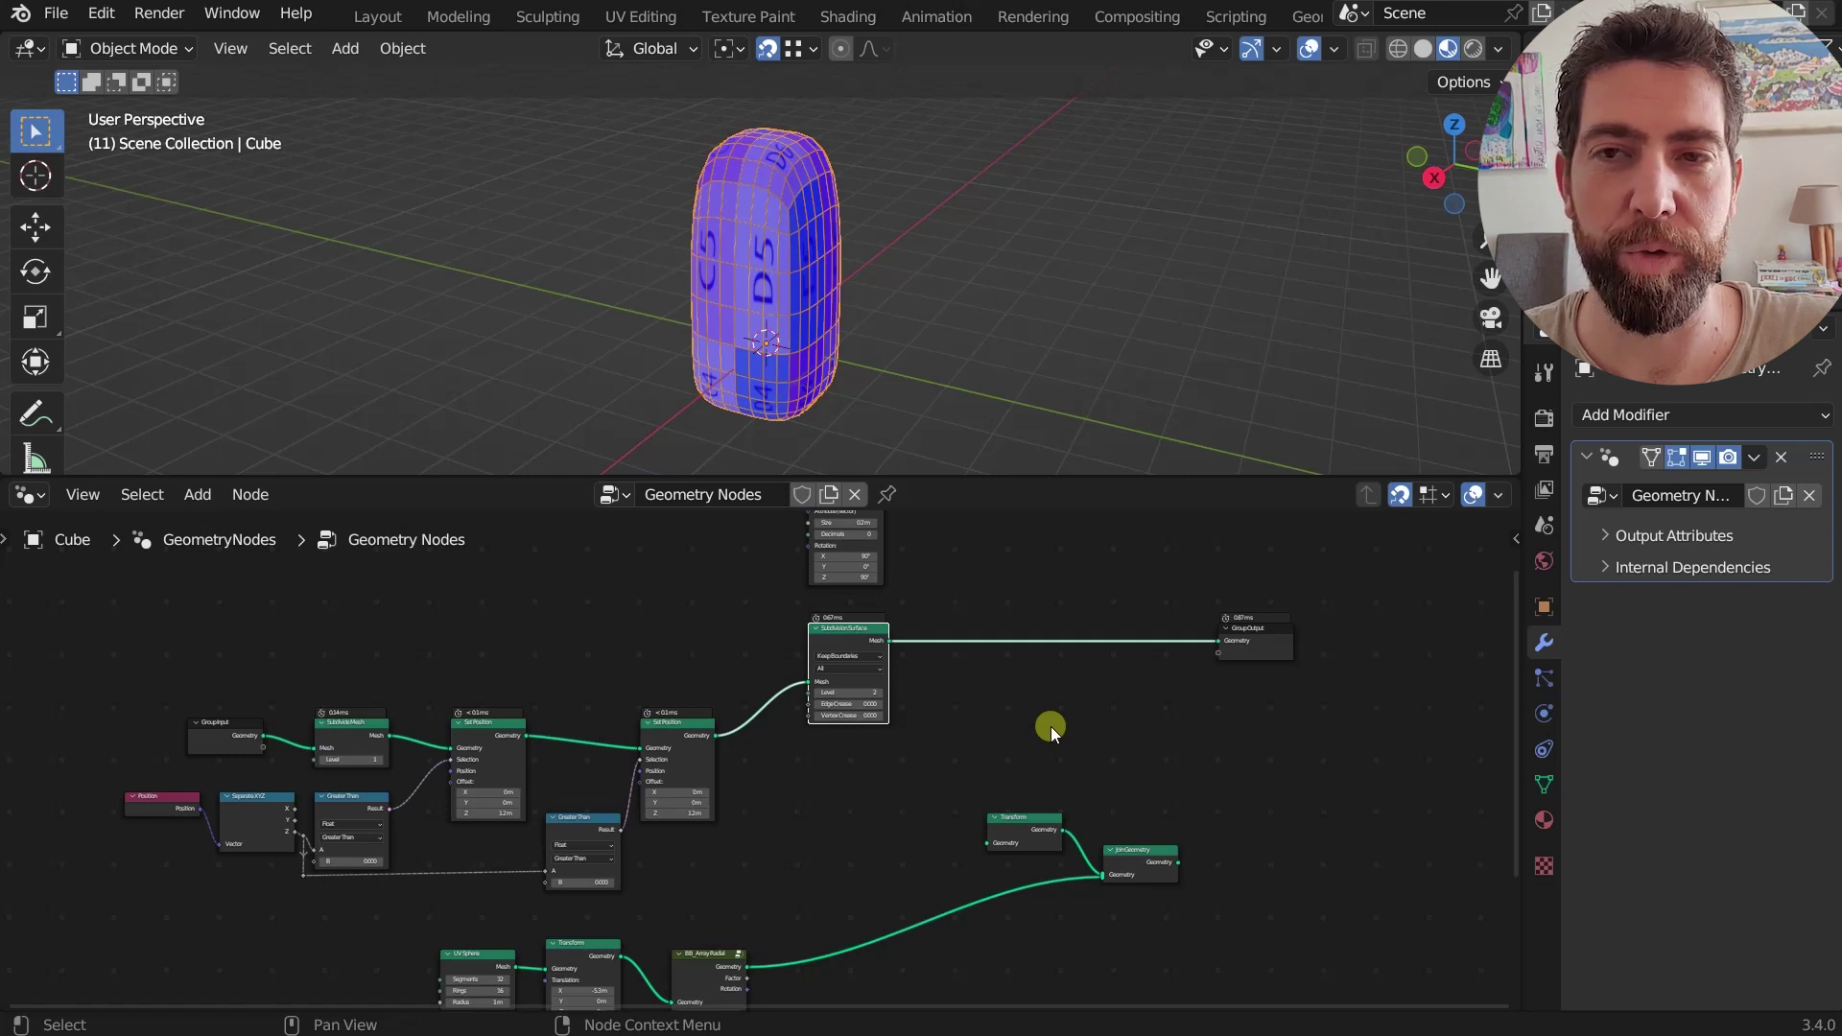
- Preview the radial array of spheres by routing the BB_Array Radial node's geometry to Group Output
{"action": "scroll", "coordinate": [1075, 705], "scroll_direction": "down", "scroll_amount": 3}
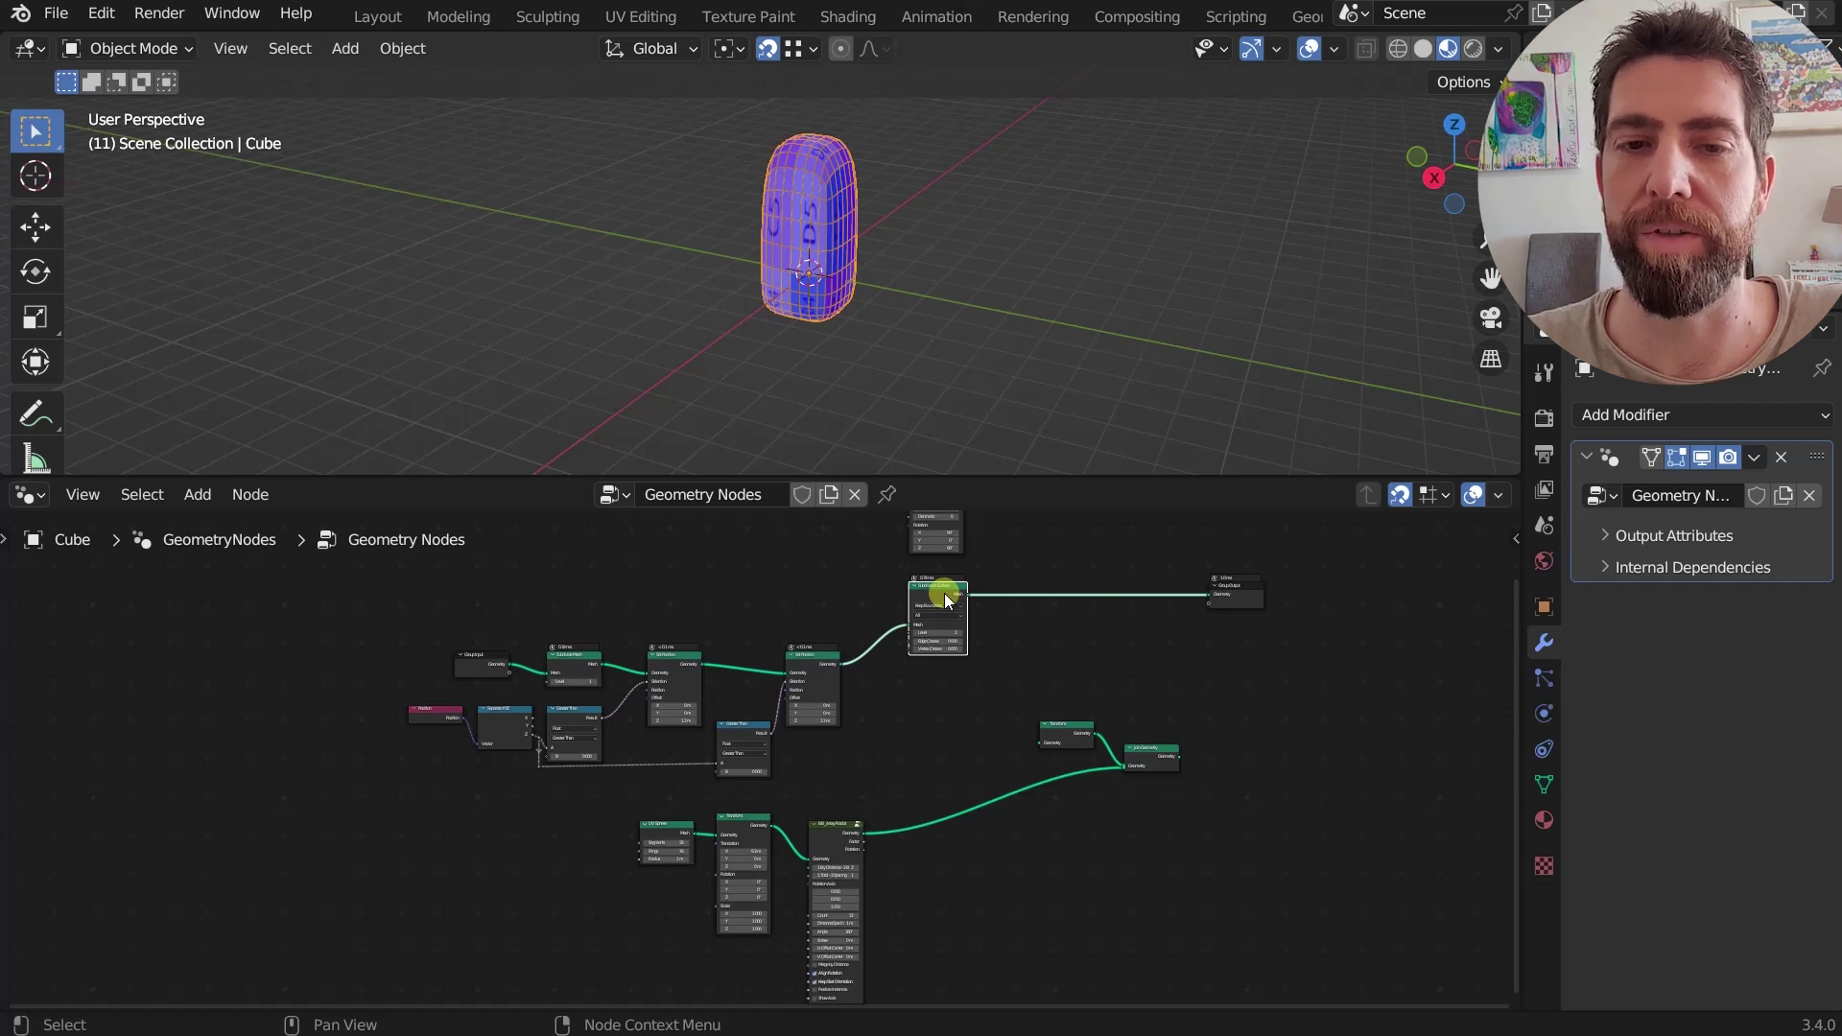
{"action": "scroll", "coordinate": [1122, 794], "scroll_direction": "up", "scroll_amount": 2}
{"action": "scroll", "coordinate": [1061, 837], "scroll_direction": "down", "scroll_amount": 2, "text": "shift"}
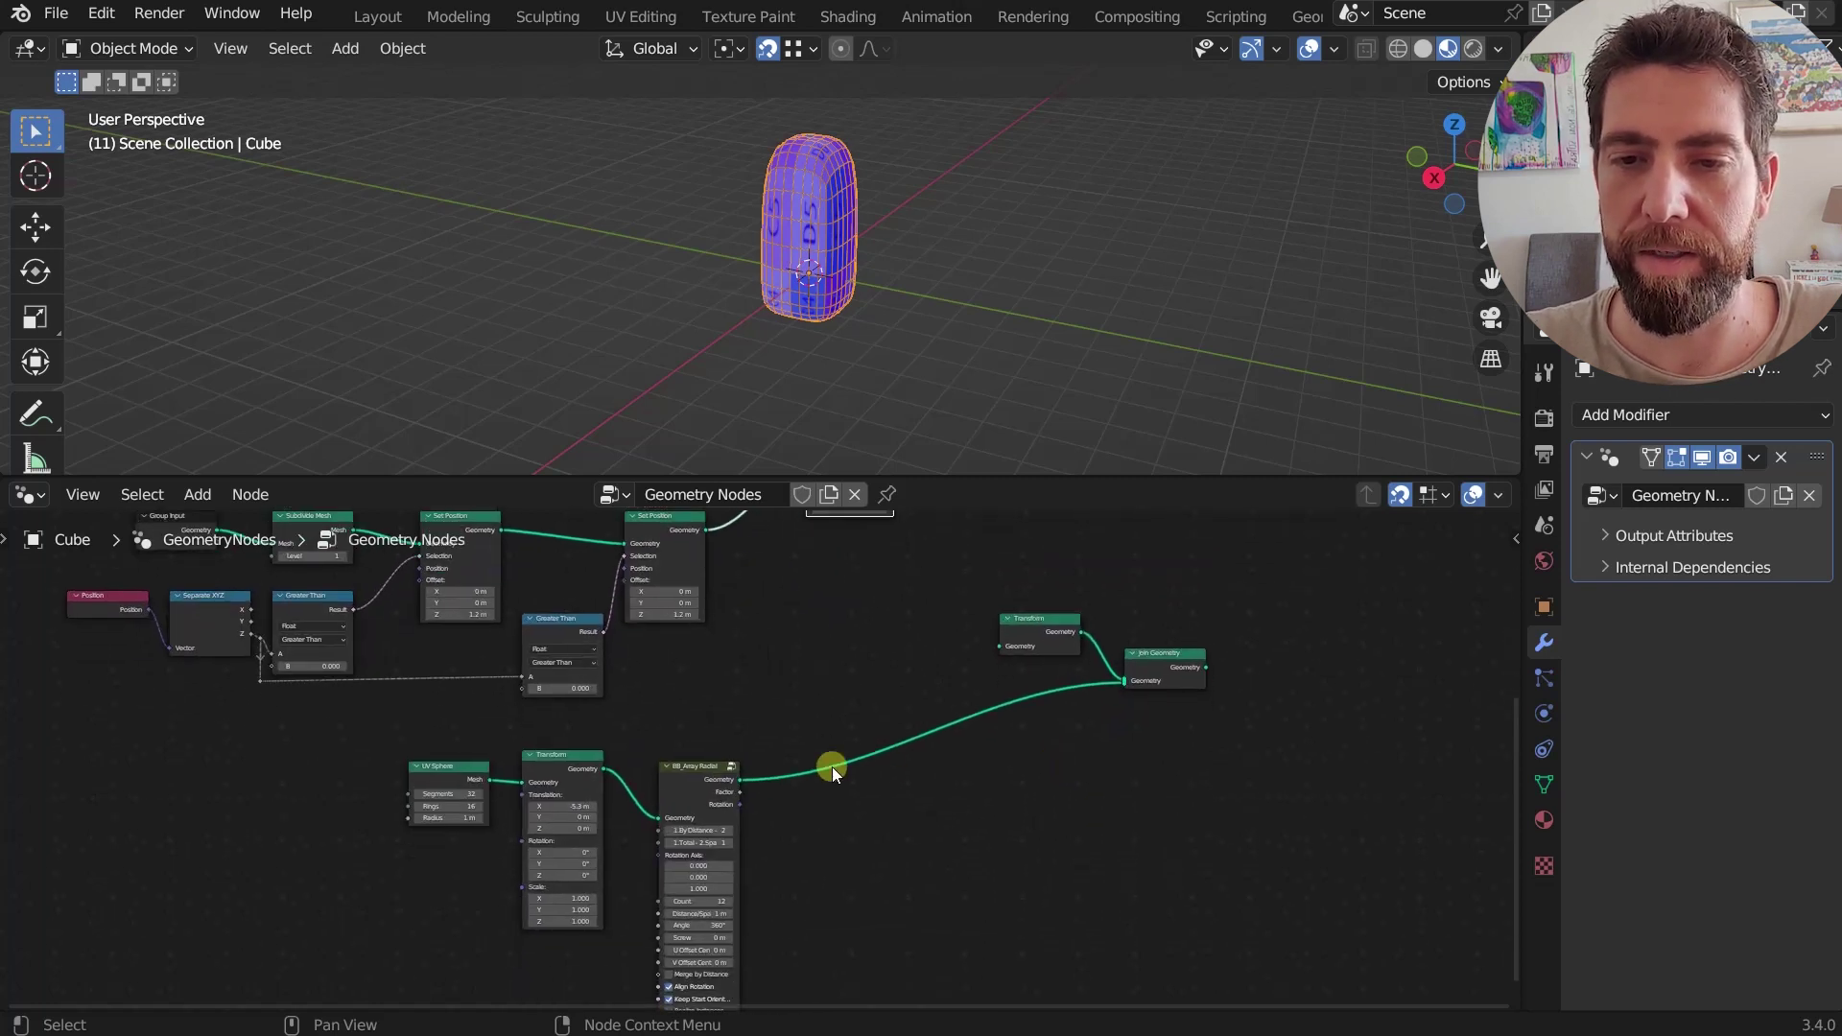
{"action": "left_click", "coordinate": [678, 769], "text": "ctrl+shift"}
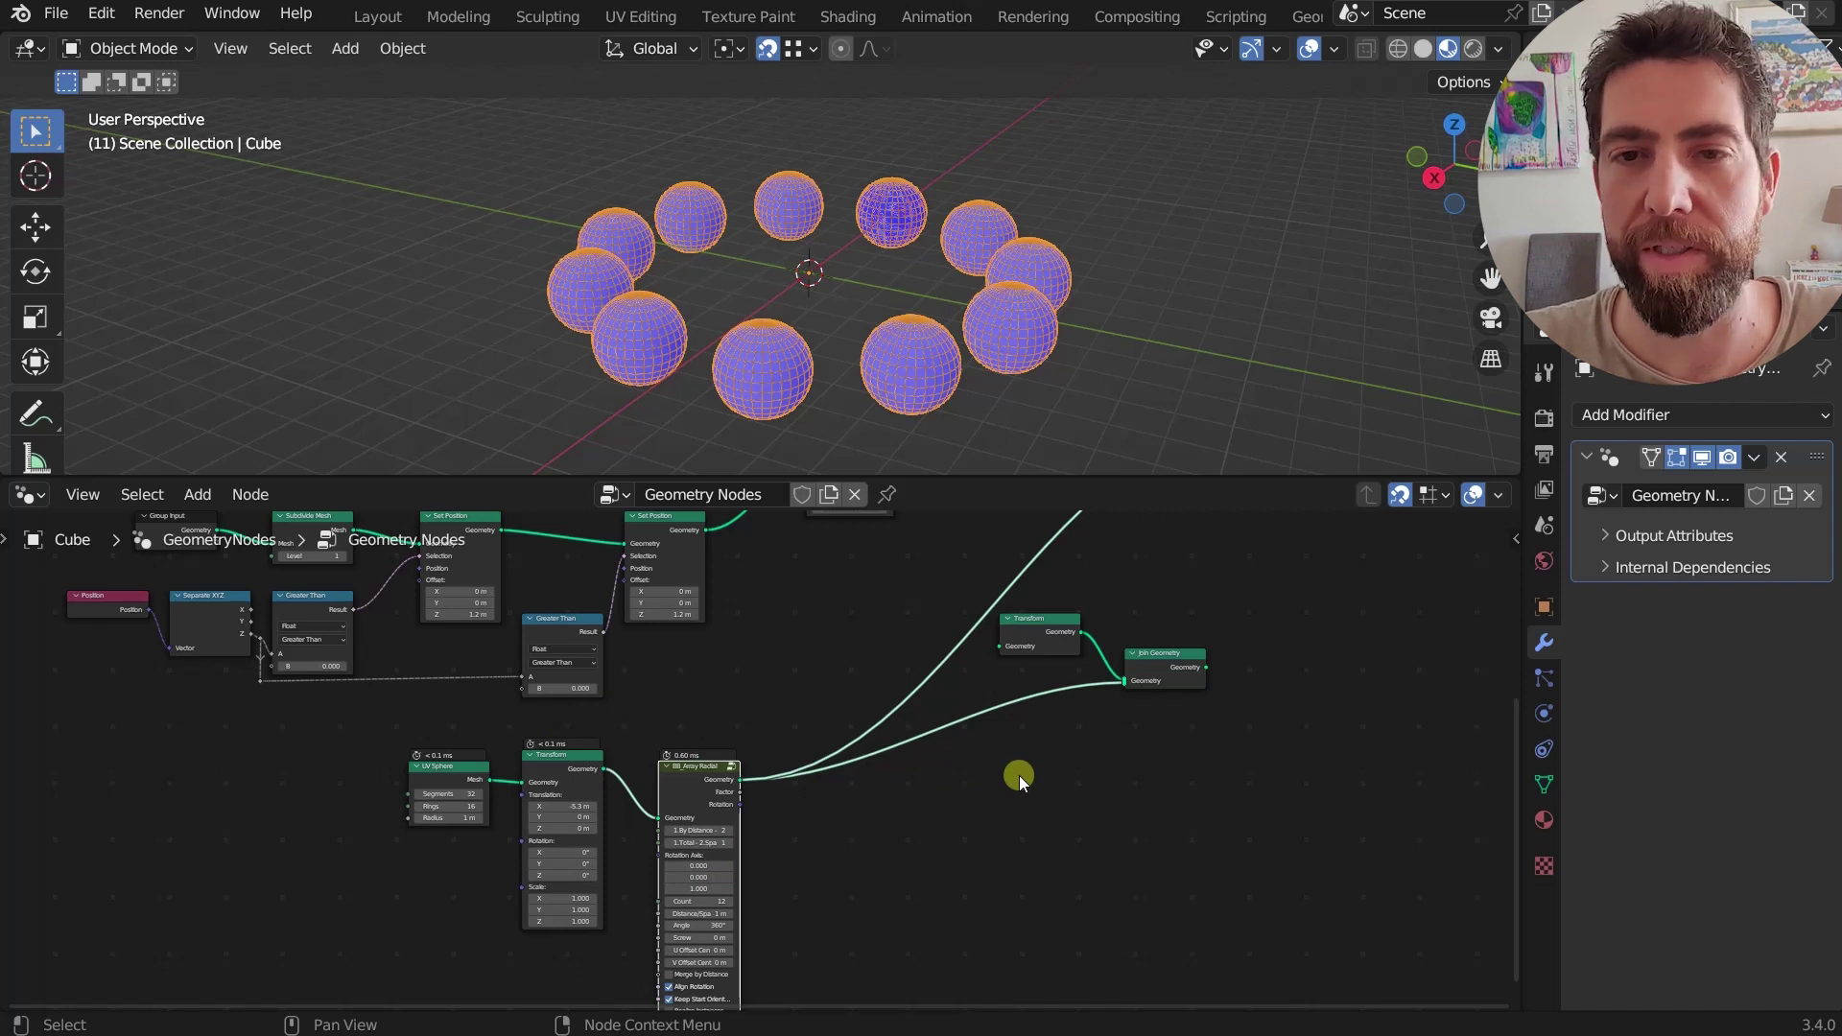
{"action": "middle_click_drag", "start_coordinate": [1018, 775], "coordinate": [1019, 890]}
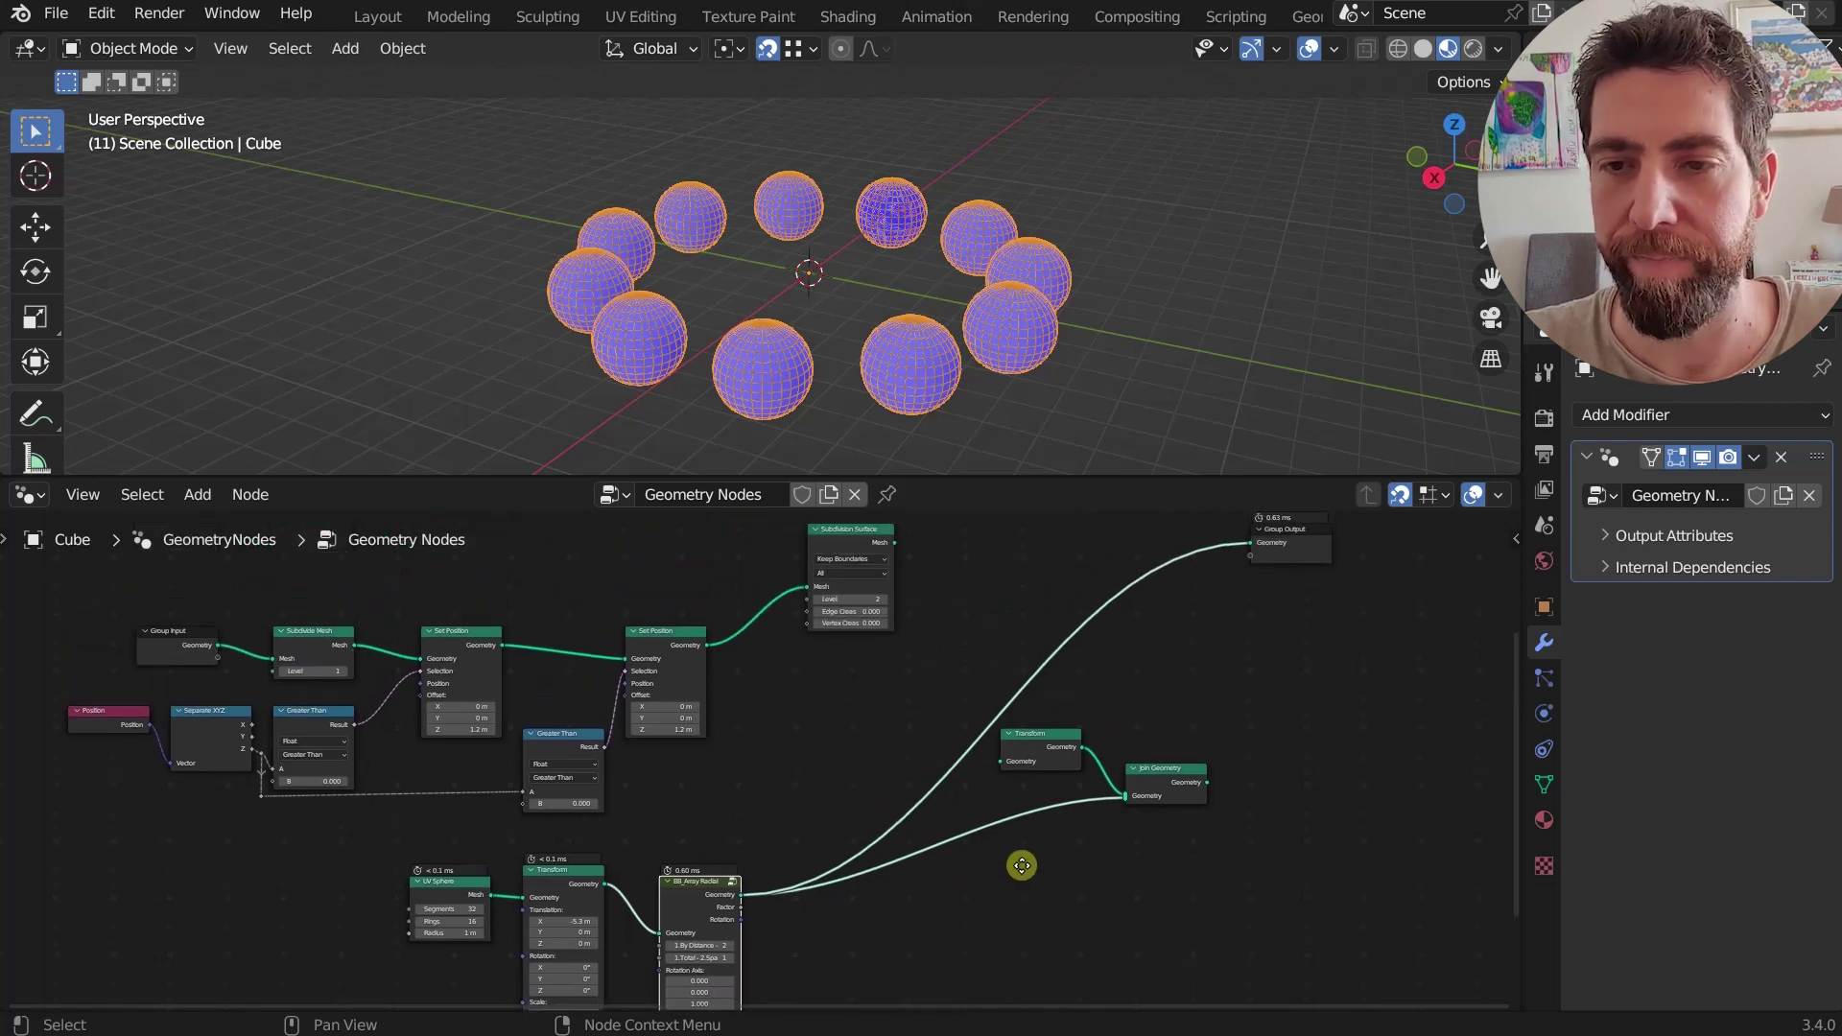
- Preview the cube's node chain forward and backward between Subdivide Mesh and Subdivision Surface through Group Output, finishing on Subdivision Surface
{"action": "left_click", "coordinate": [324, 637], "text": "ctrl+shift"}
{"action": "left_click", "coordinate": [460, 631], "text": "ctrl+shift"}
{"action": "left_click", "coordinate": [665, 631], "text": "ctrl+shift"}
{"action": "left_click", "coordinate": [823, 530], "text": "ctrl+shift"}
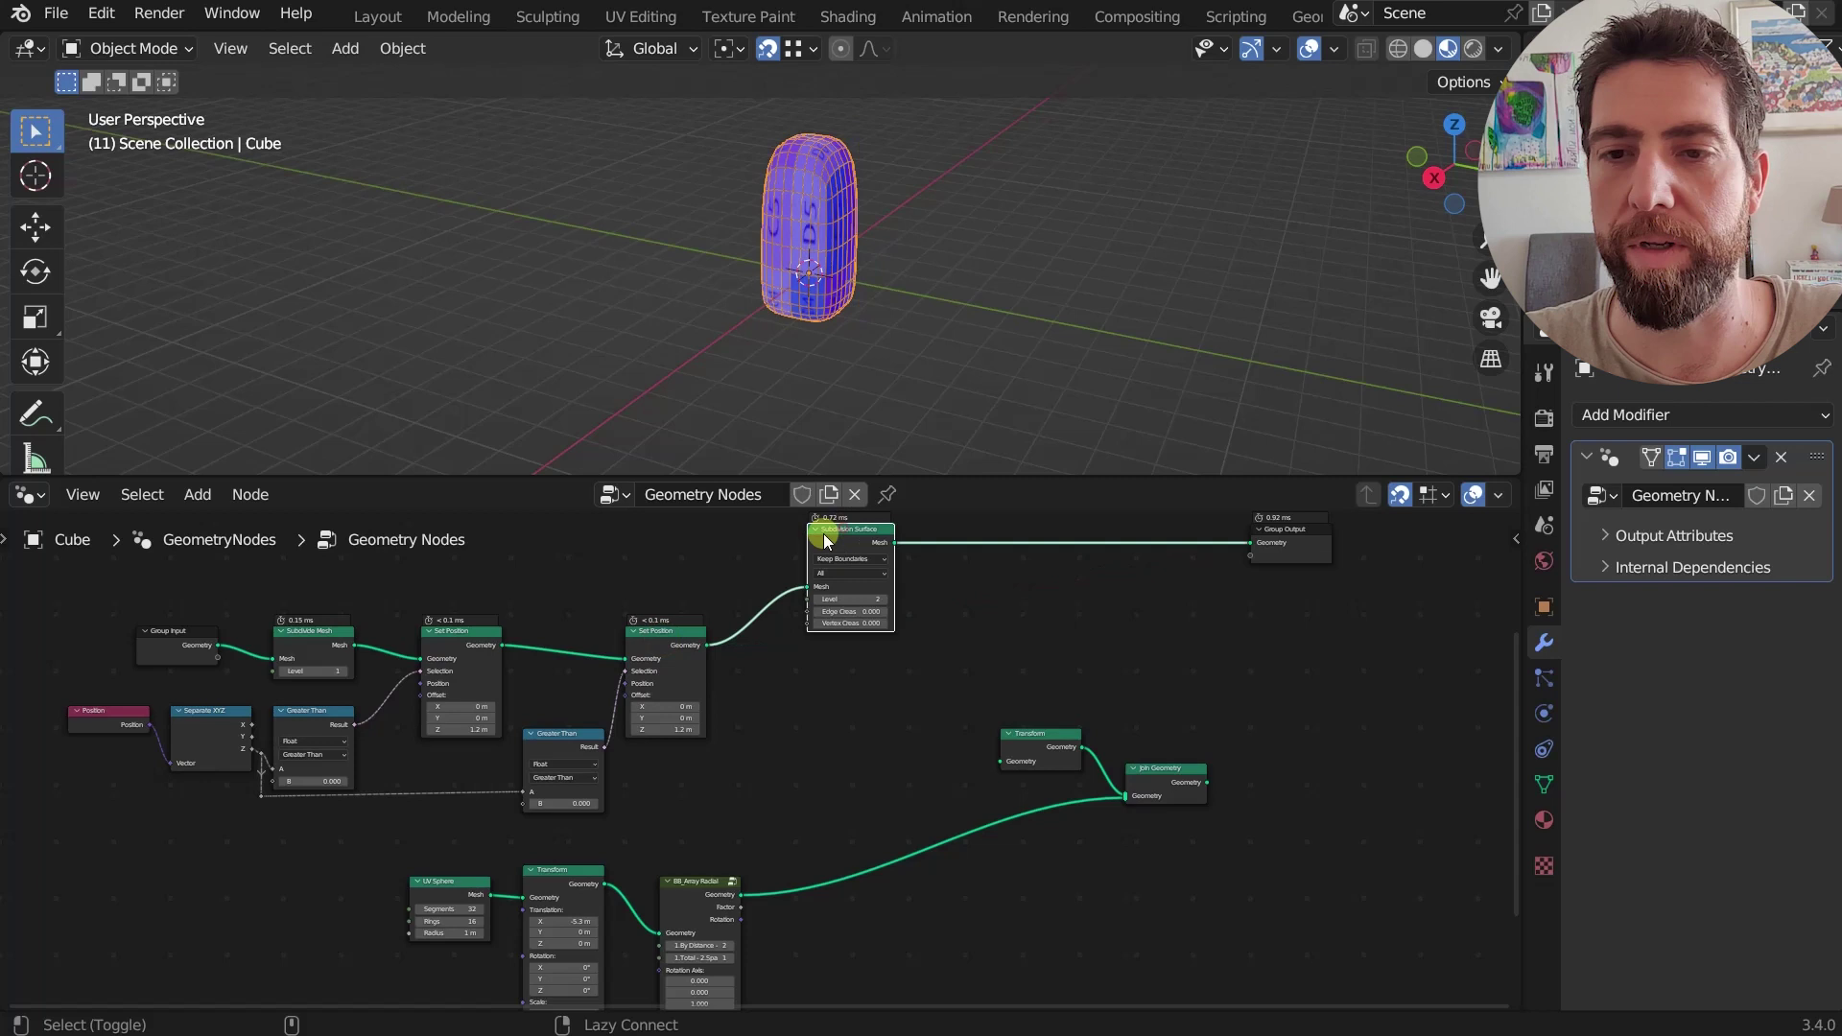
{"action": "left_click", "coordinate": [665, 631], "text": "ctrl+shift"}
{"action": "left_click", "coordinate": [473, 631], "text": "ctrl+shift"}
{"action": "left_click", "coordinate": [300, 631], "text": "ctrl+shift"}
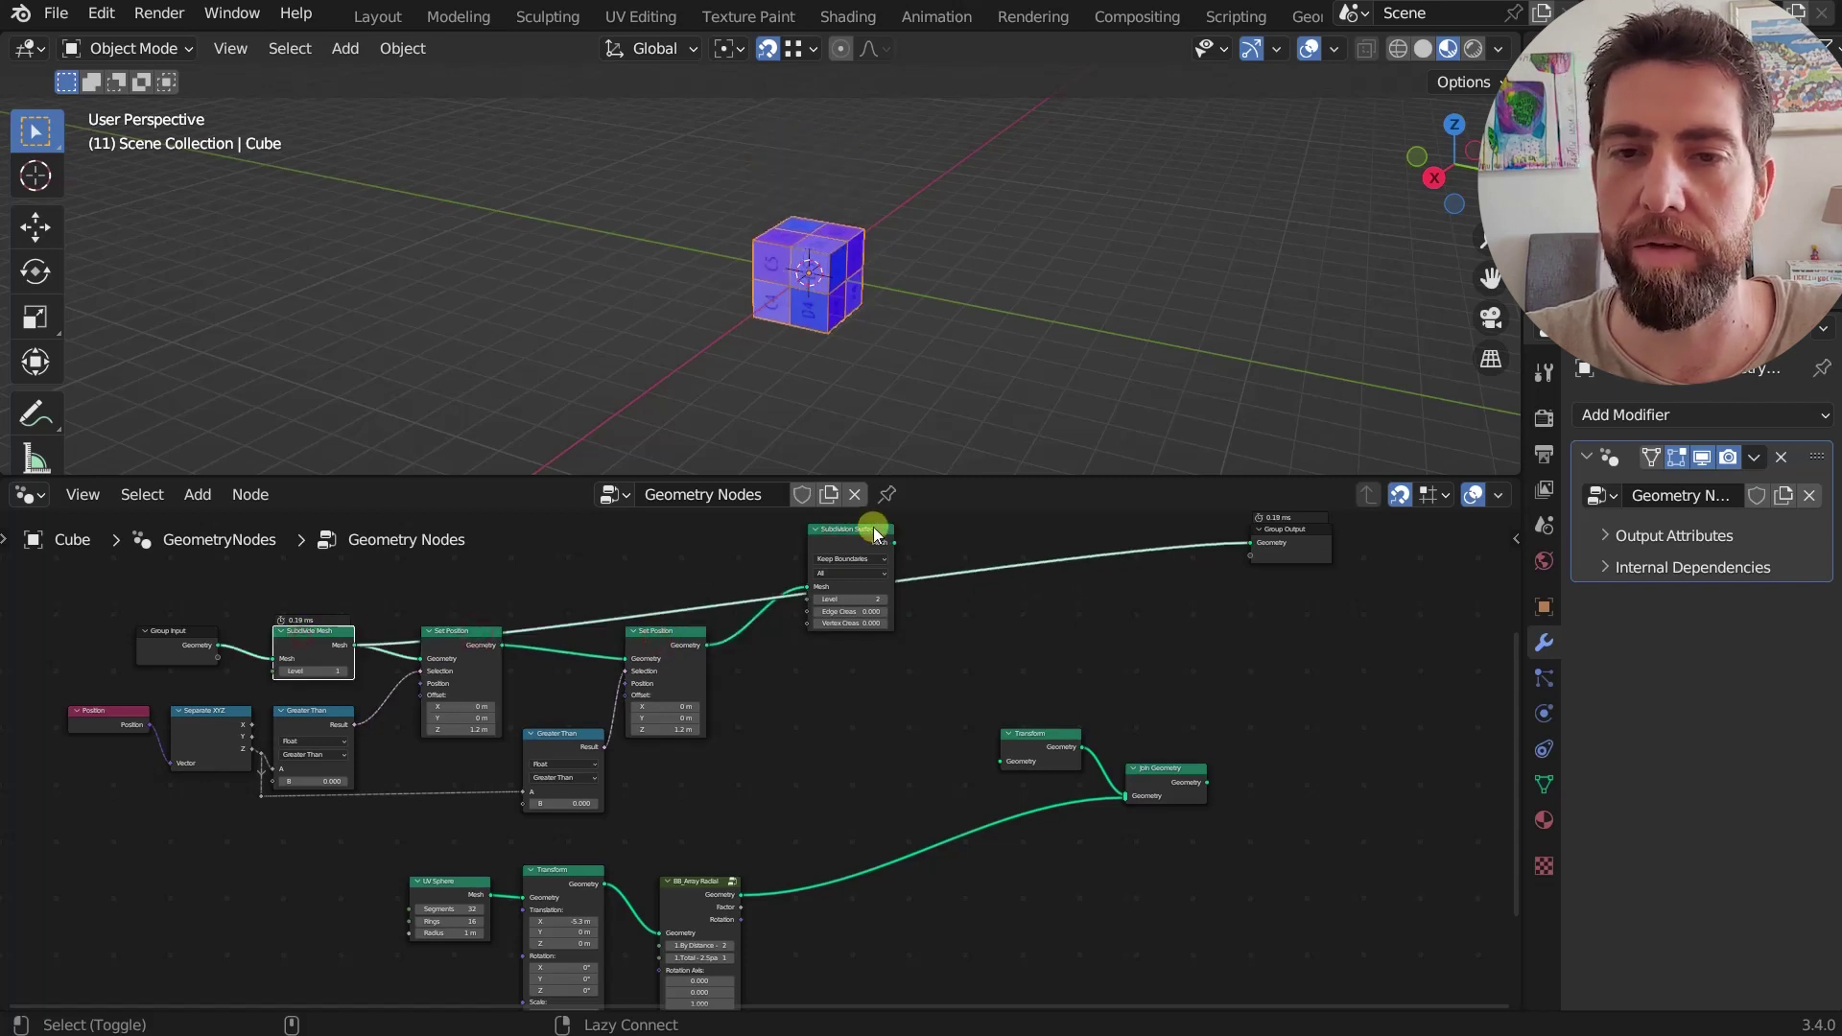
{"action": "left_click", "coordinate": [877, 533], "text": "ctrl+shift"}
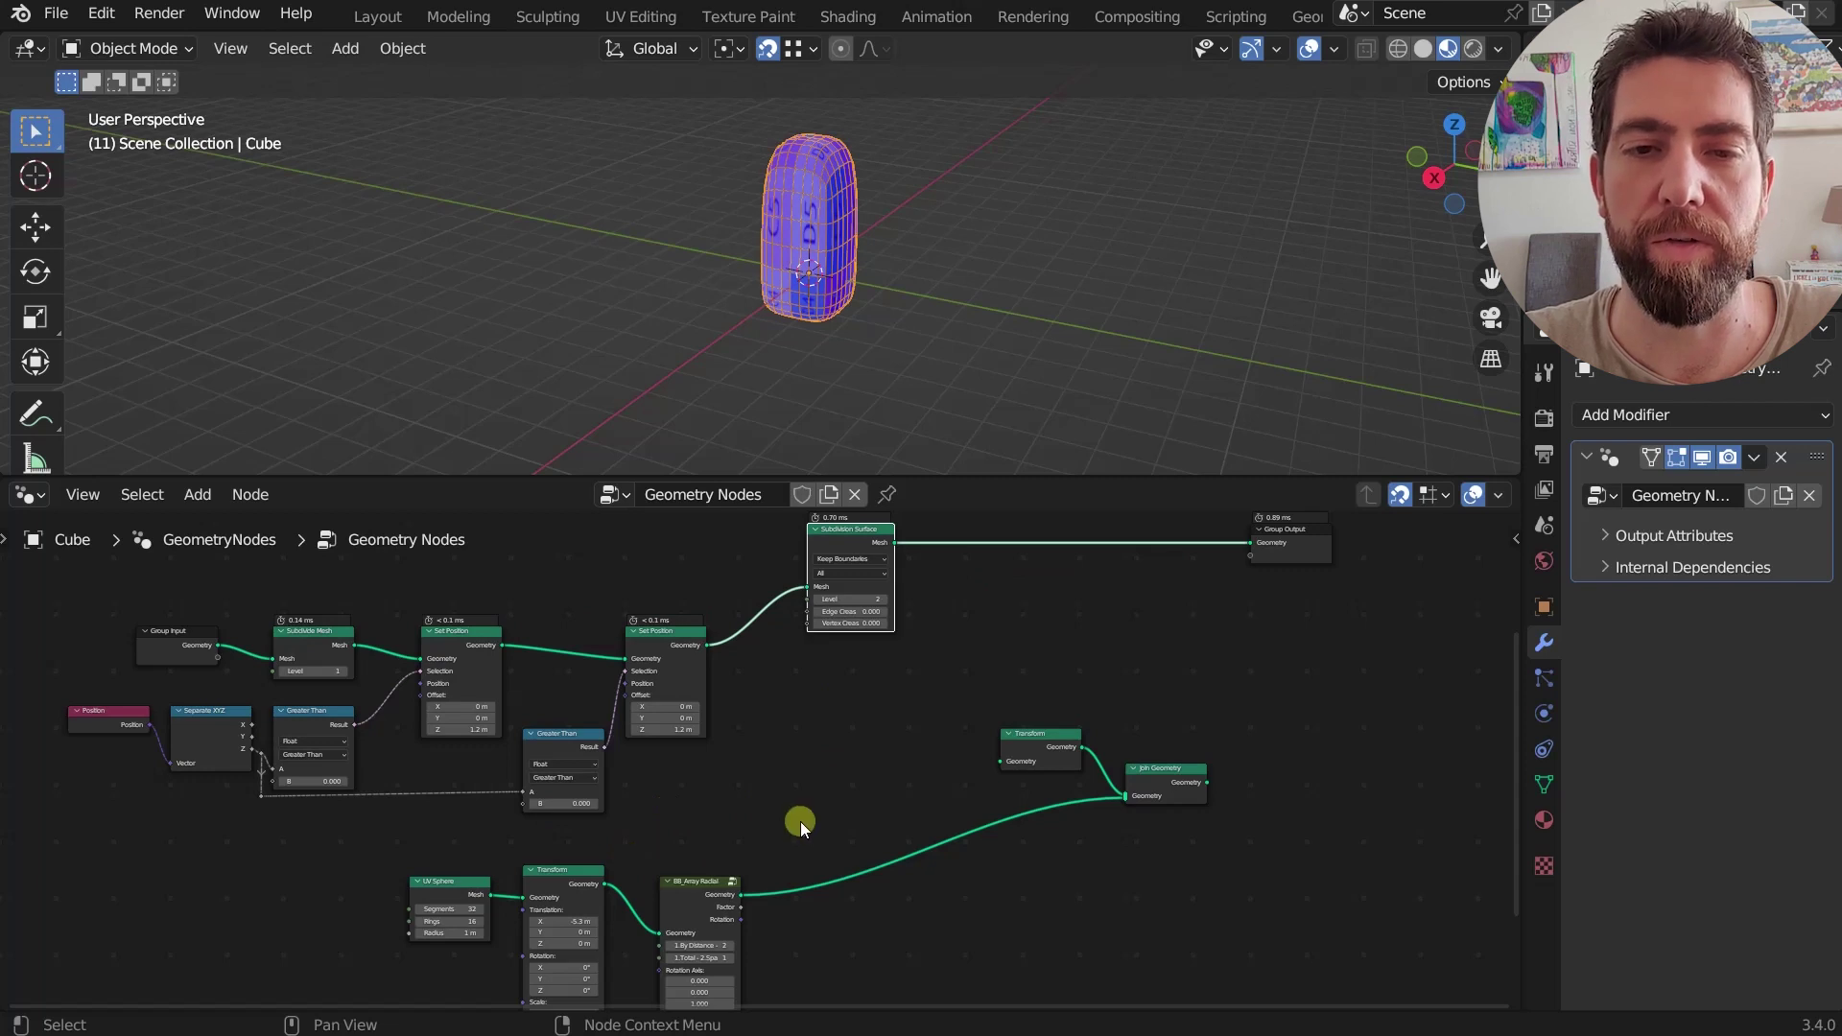
- Link the Join Geometry node's output to the Geometry input of Group Output
{"action": "middle_click_drag", "start_coordinate": [800, 822], "coordinate": [728, 814]}
{"action": "middle_click_drag", "start_coordinate": [1061, 690], "coordinate": [1003, 731]}
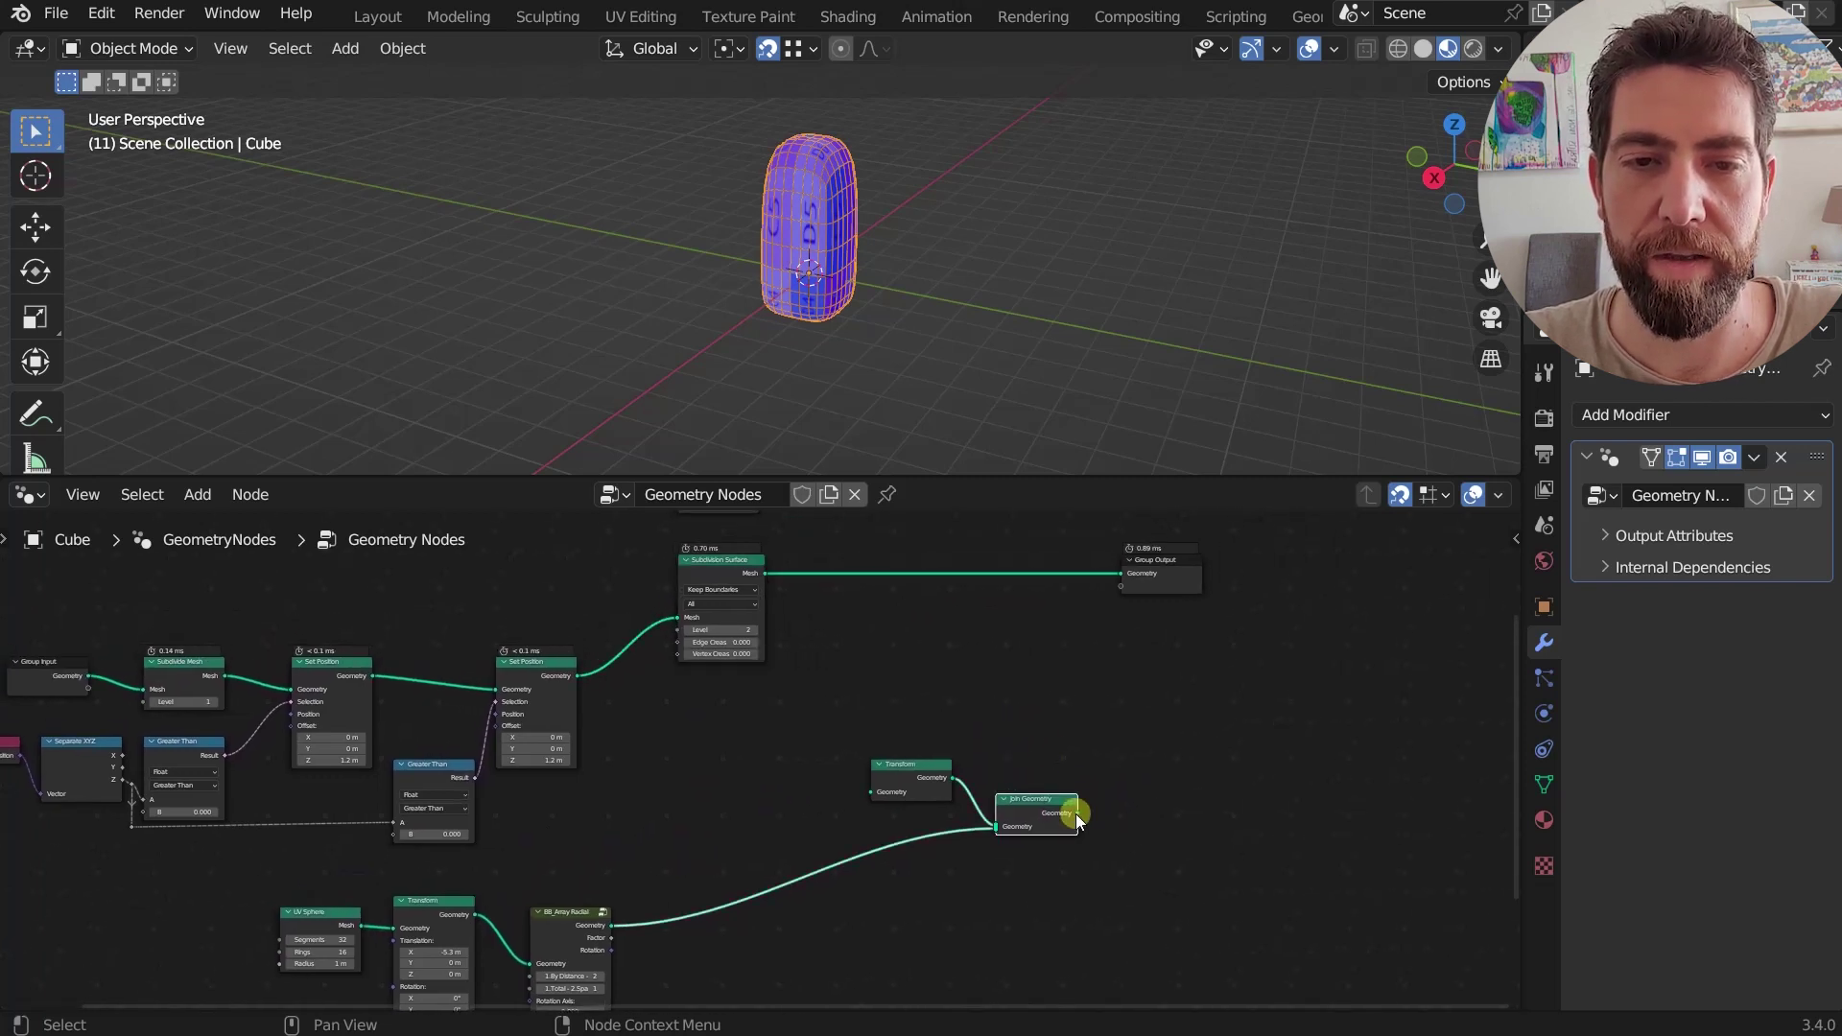
{"action": "left_click_drag", "start_coordinate": [1076, 813], "coordinate": [1118, 573]}
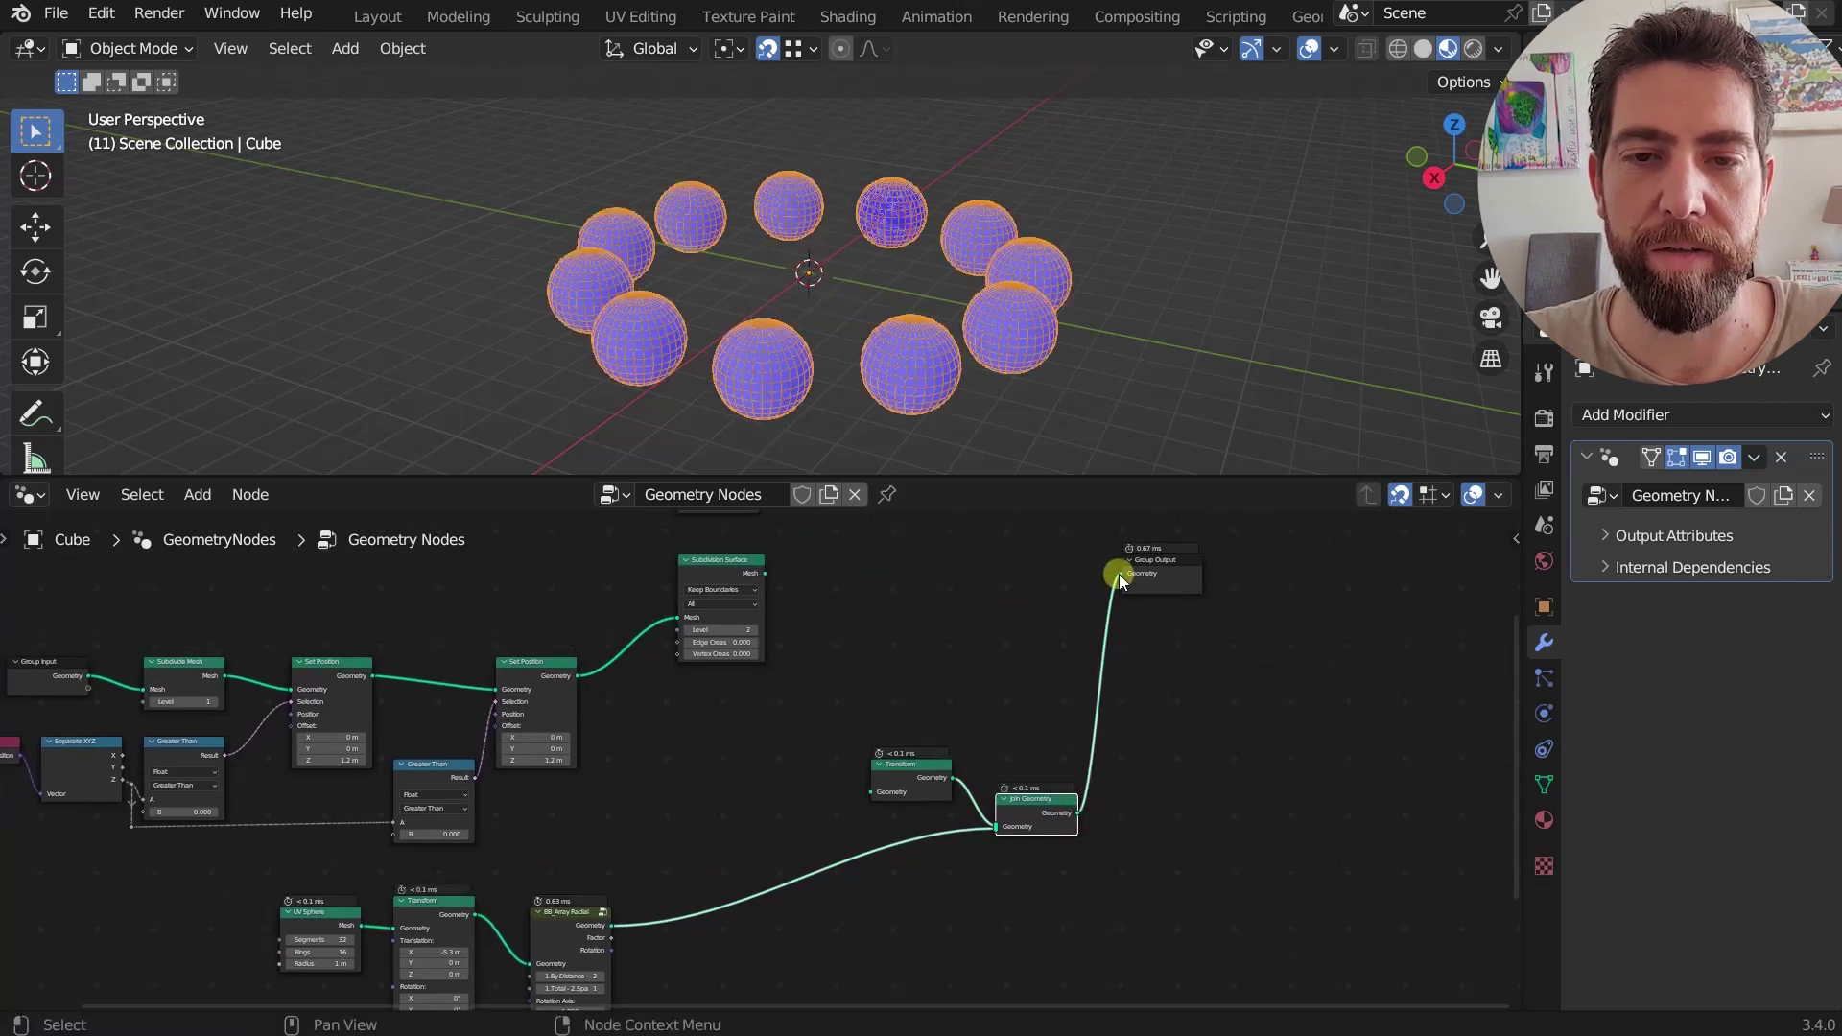
{"action": "middle_click_drag", "start_coordinate": [970, 650], "coordinate": [1113, 596]}
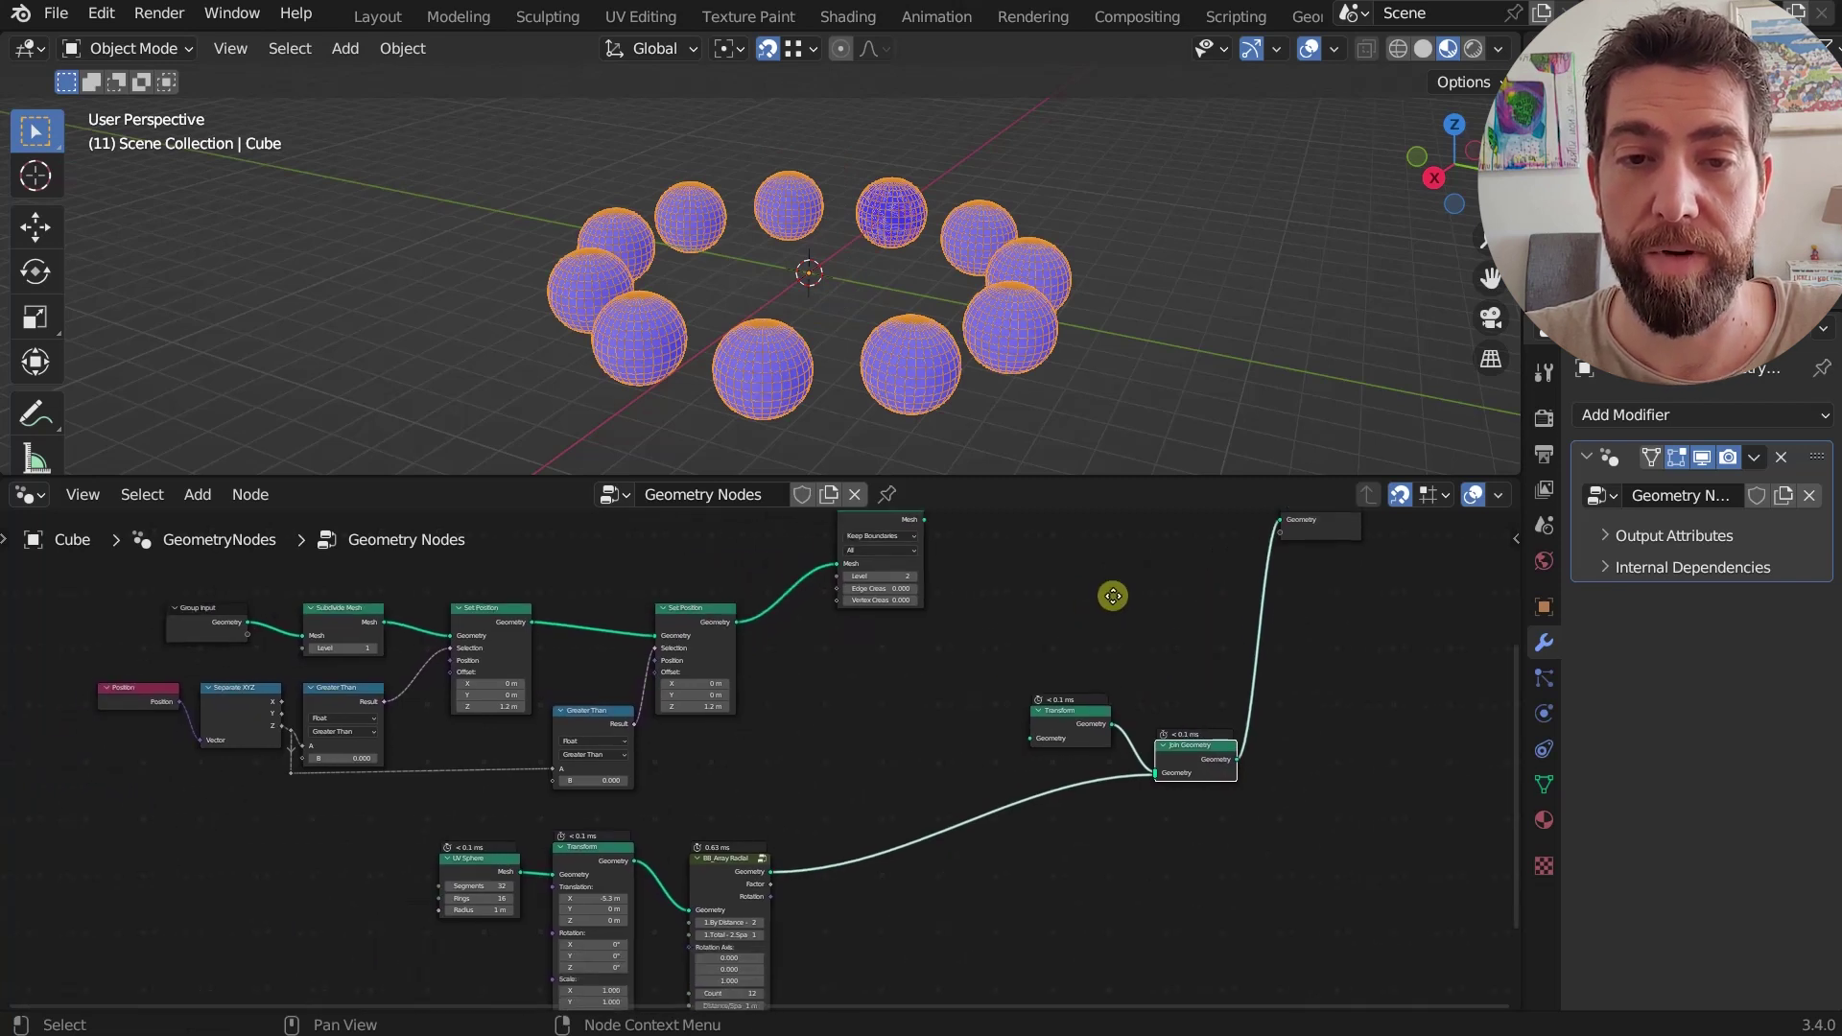
- Connect the Subdivision Surface output to the Transform node that feeds Join Geometry
{"action": "left_click", "coordinate": [1068, 721]}
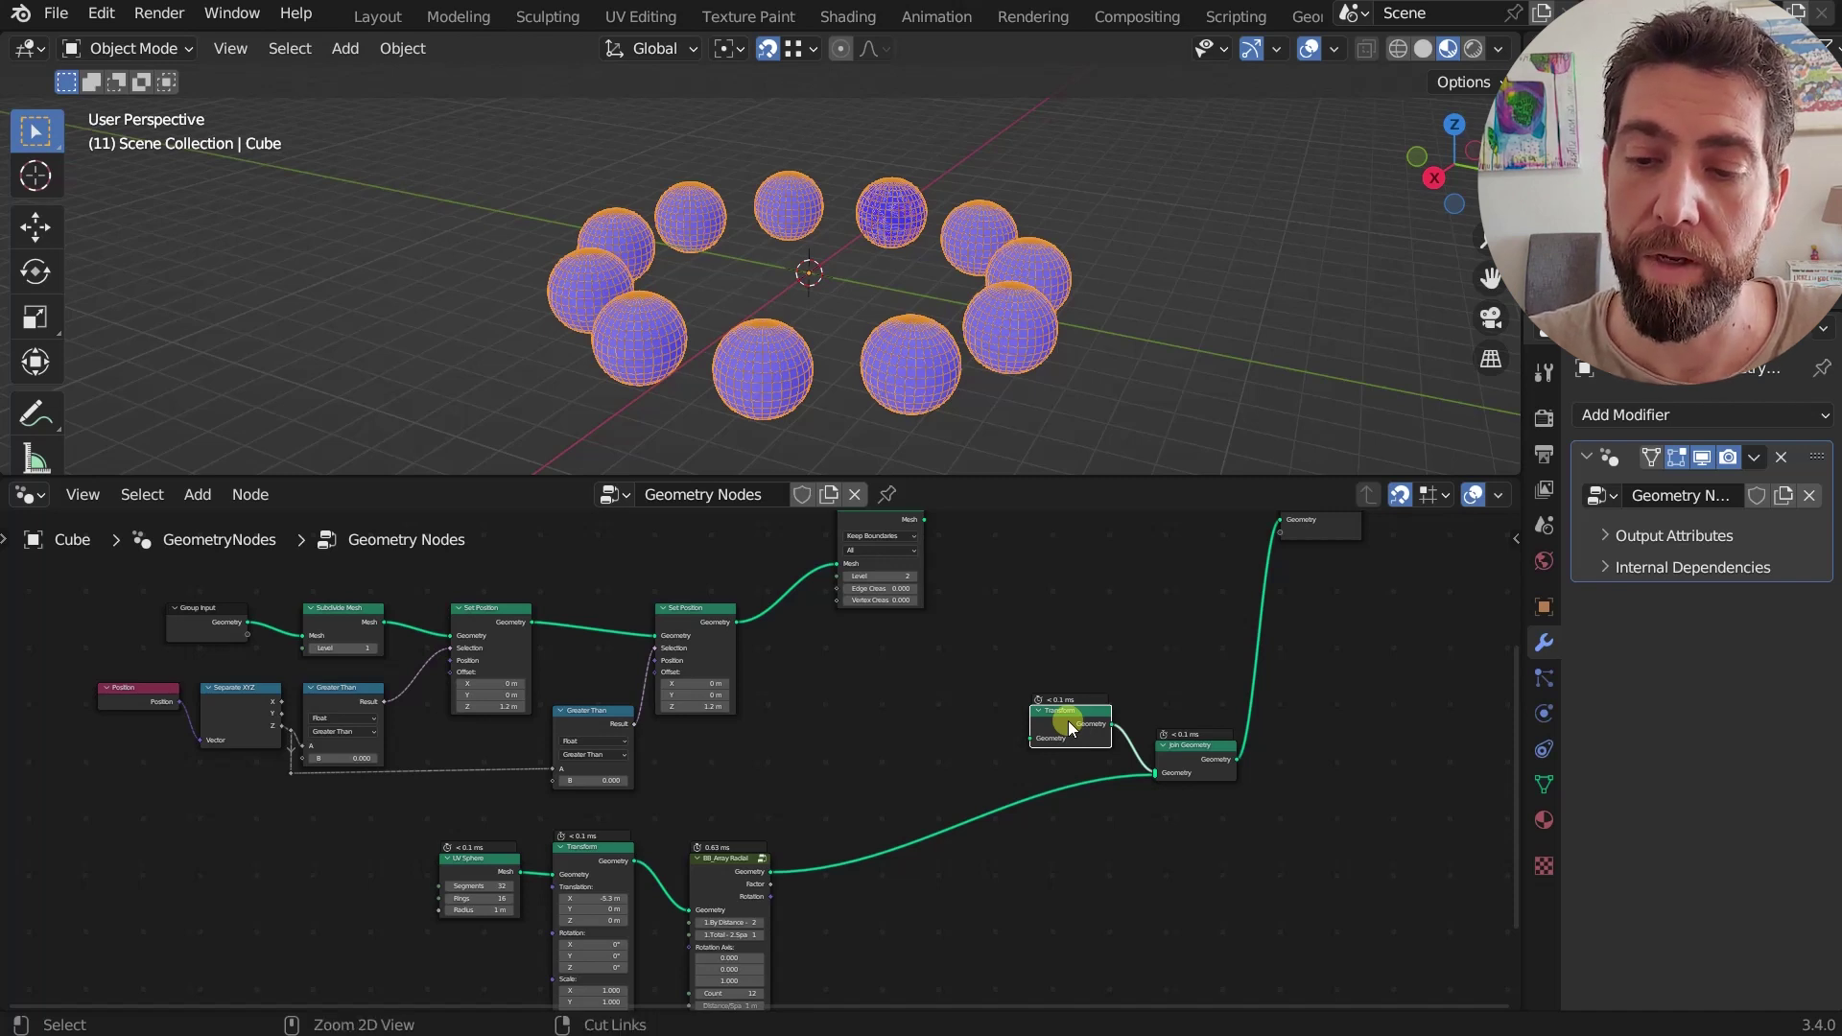
{"action": "middle_click_drag", "start_coordinate": [865, 710], "coordinate": [888, 837]}
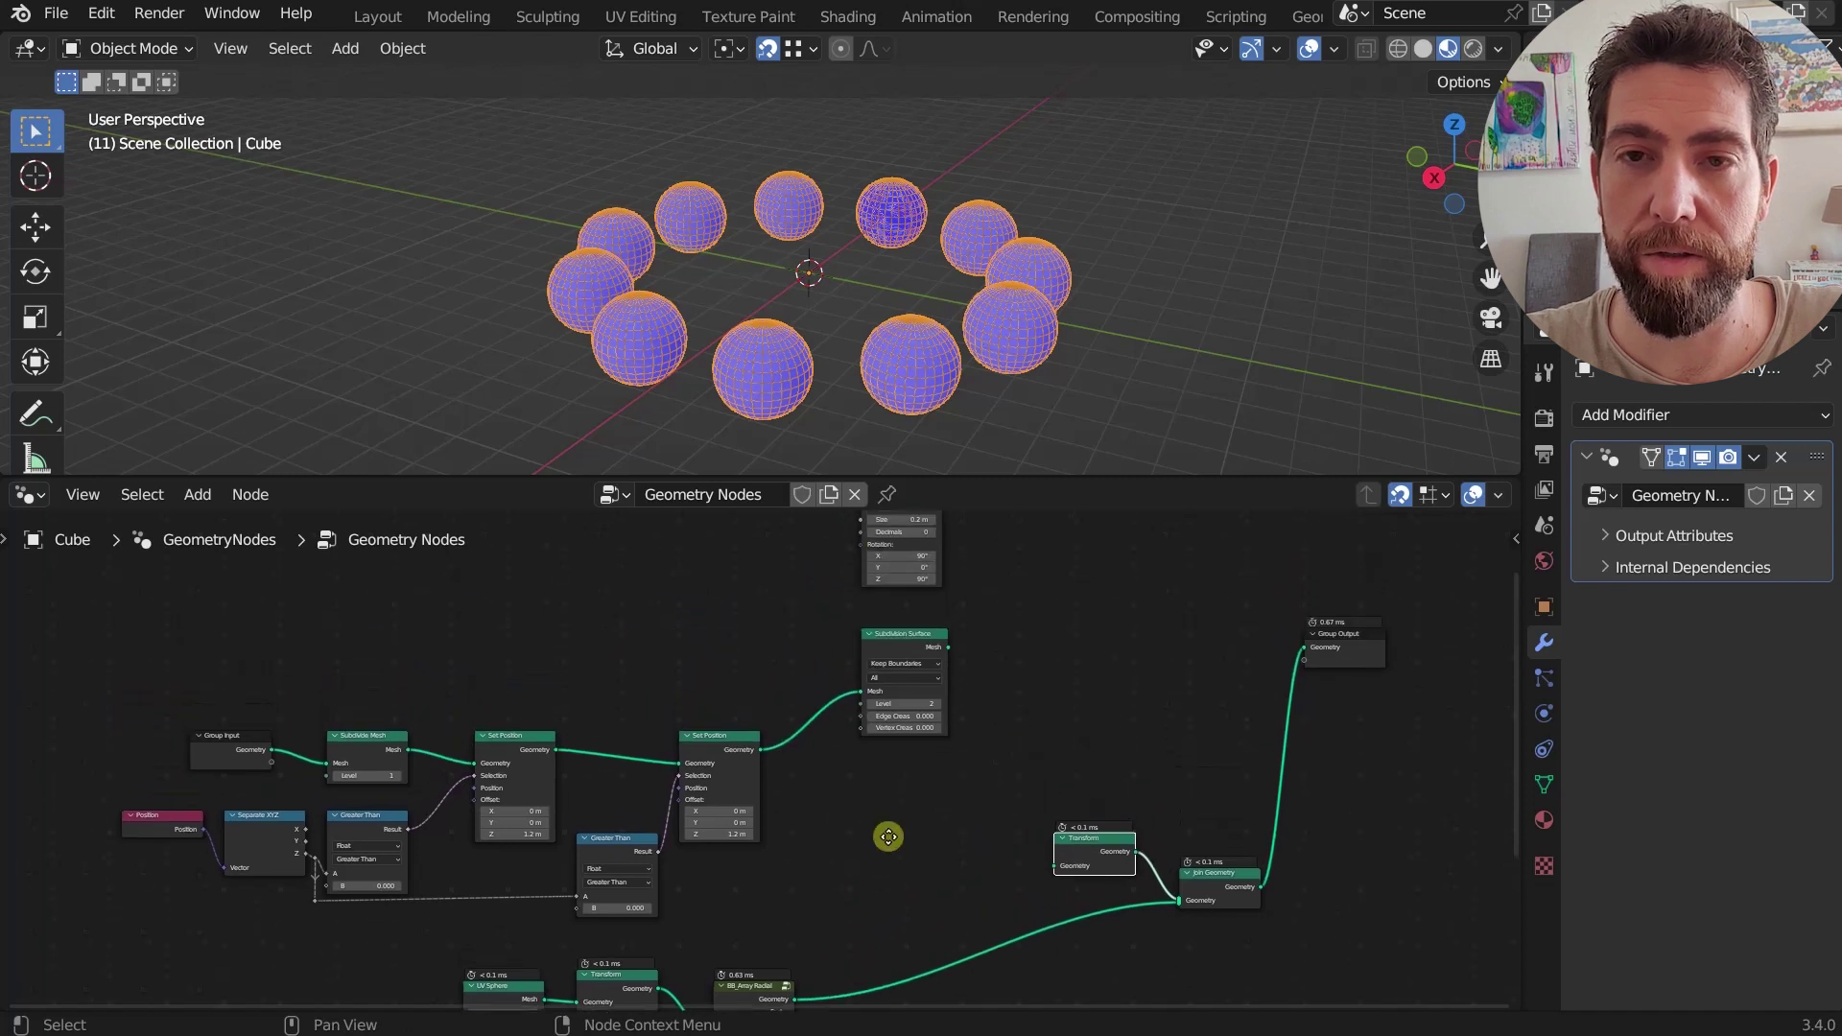
{"action": "left_click", "coordinate": [907, 637]}
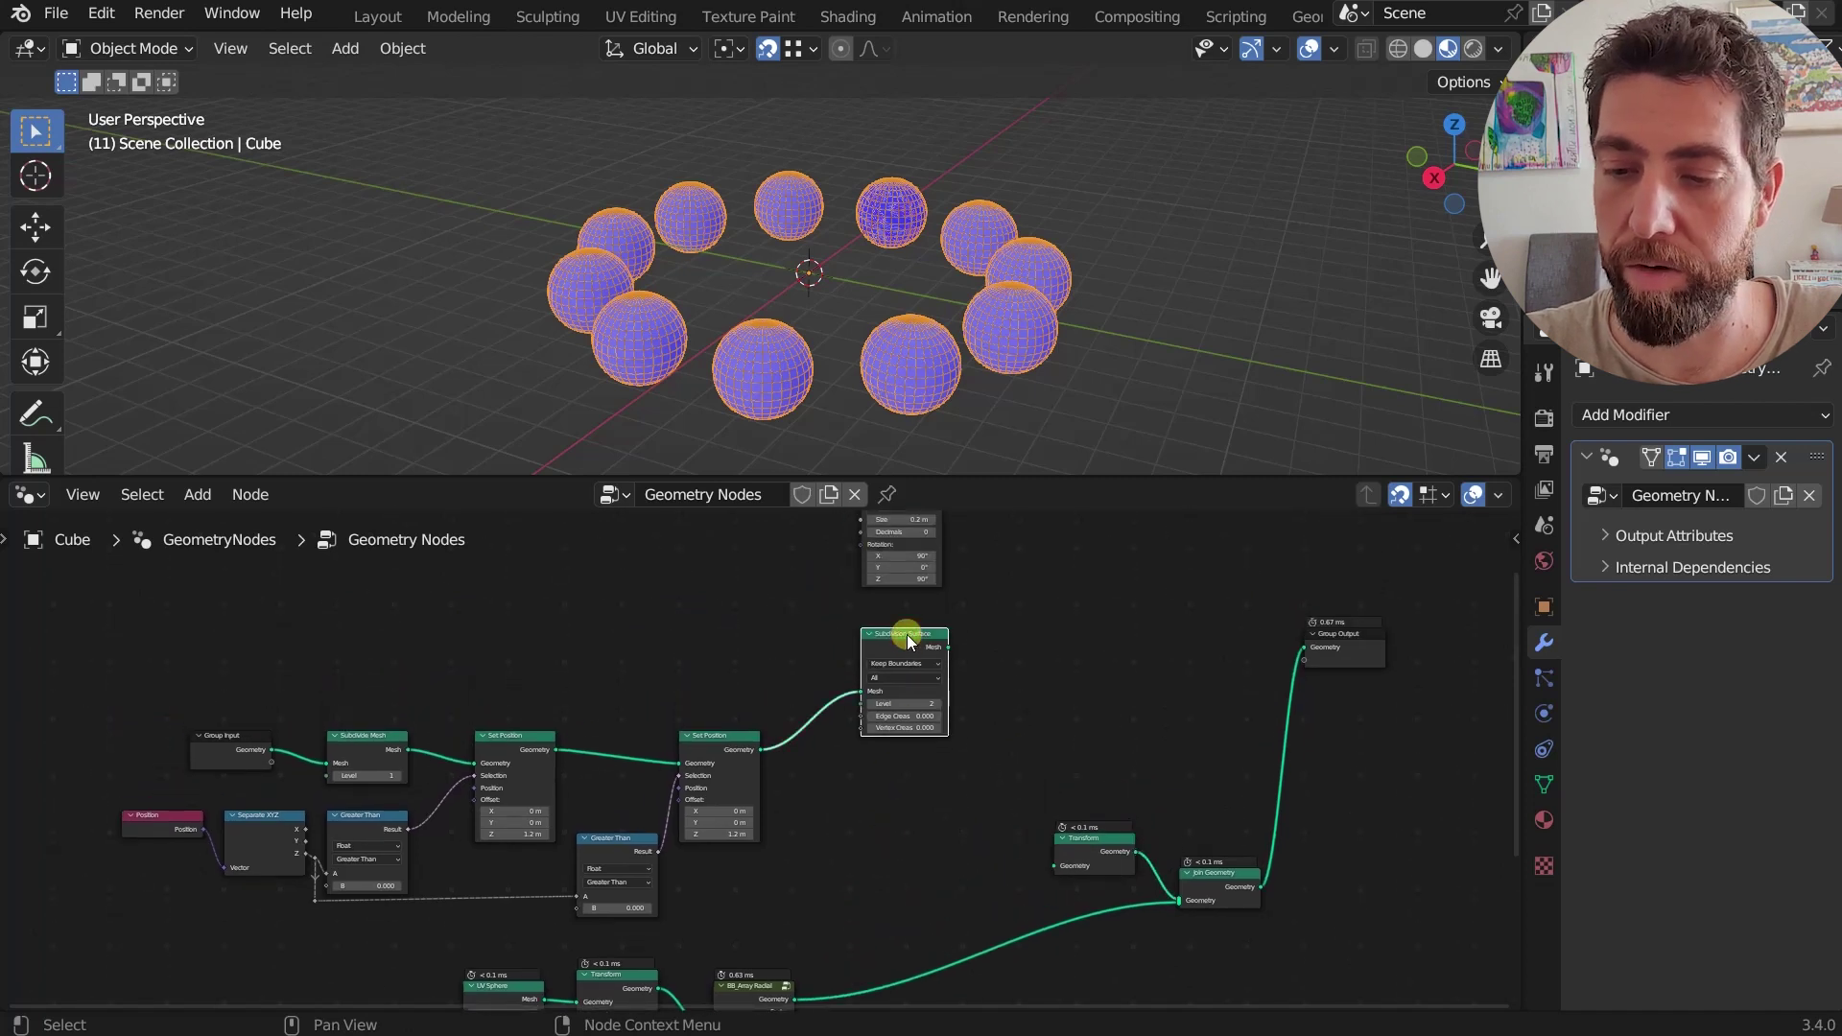
{"action": "left_click", "coordinate": [906, 637], "text": "ctrl+shift"}
- Switch the Transform node's geometry source among the two Set Position, Subdivide Mesh and Subdivision Surface nodes, ending on the first Set Position
{"action": "left_click", "coordinate": [712, 740], "text": "ctrl+shift"}
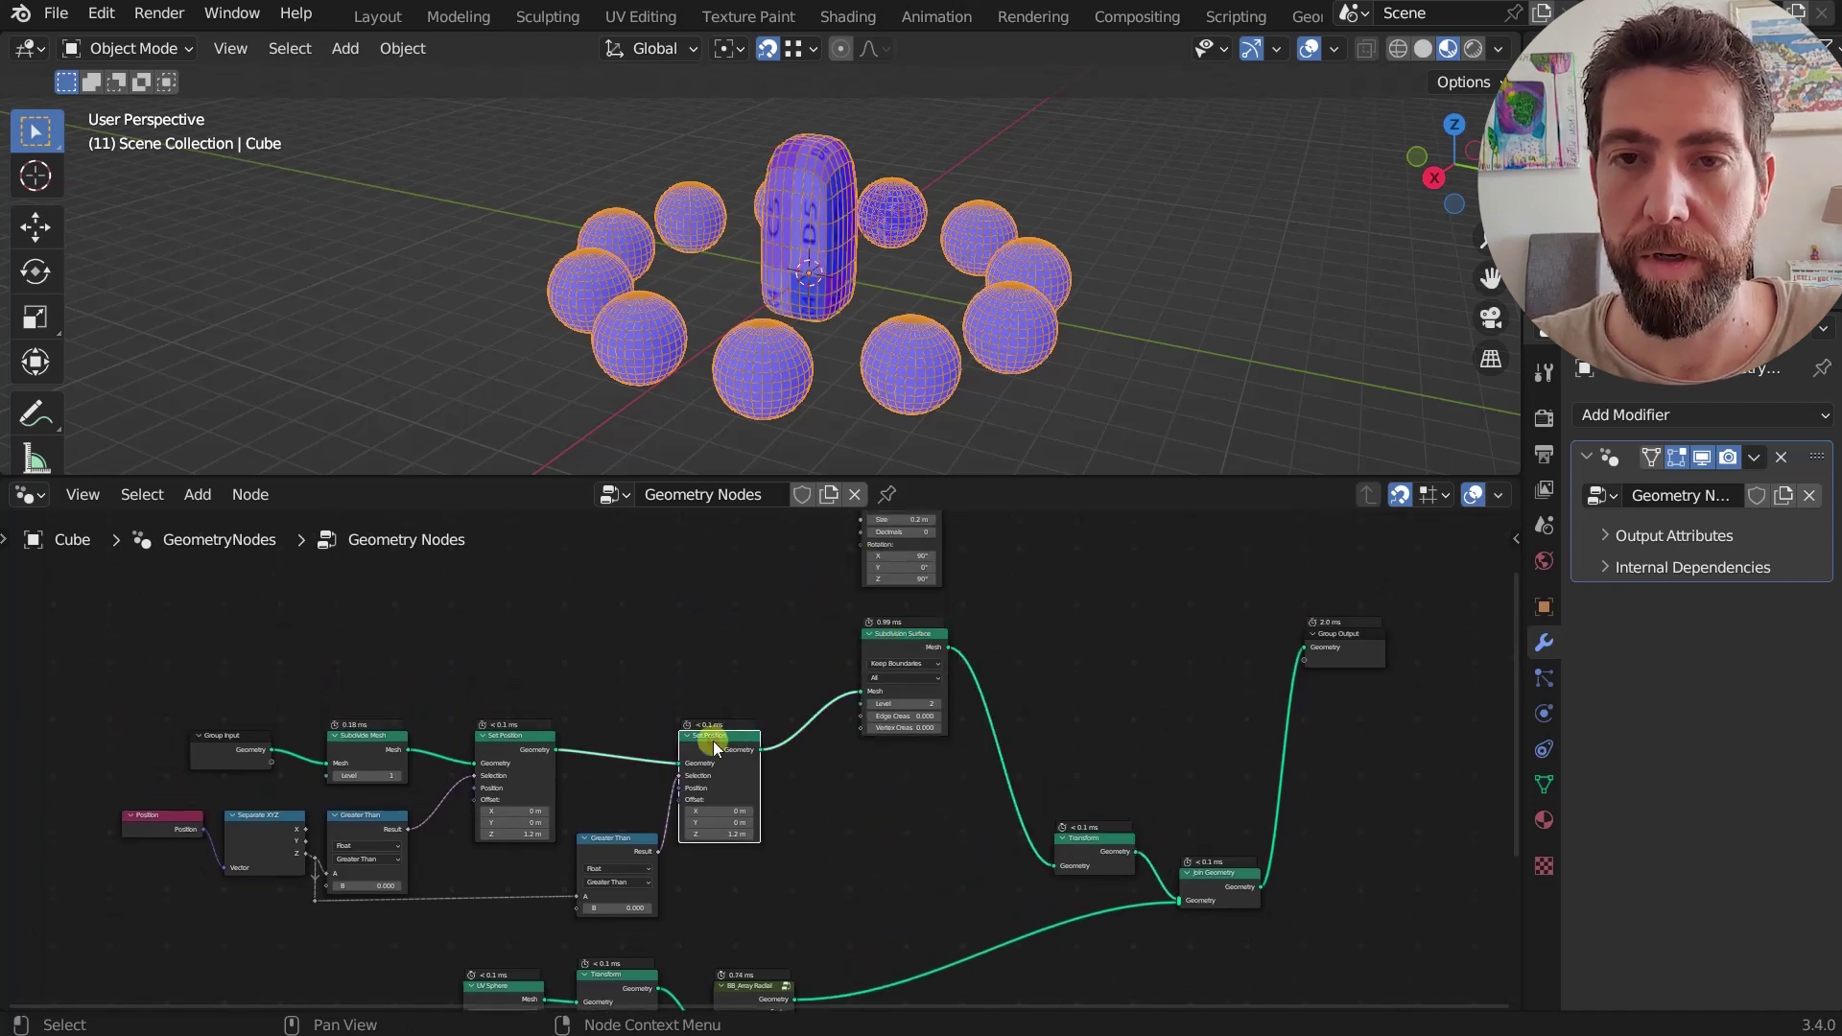
{"action": "left_click", "coordinate": [516, 750], "text": "ctrl+shift"}
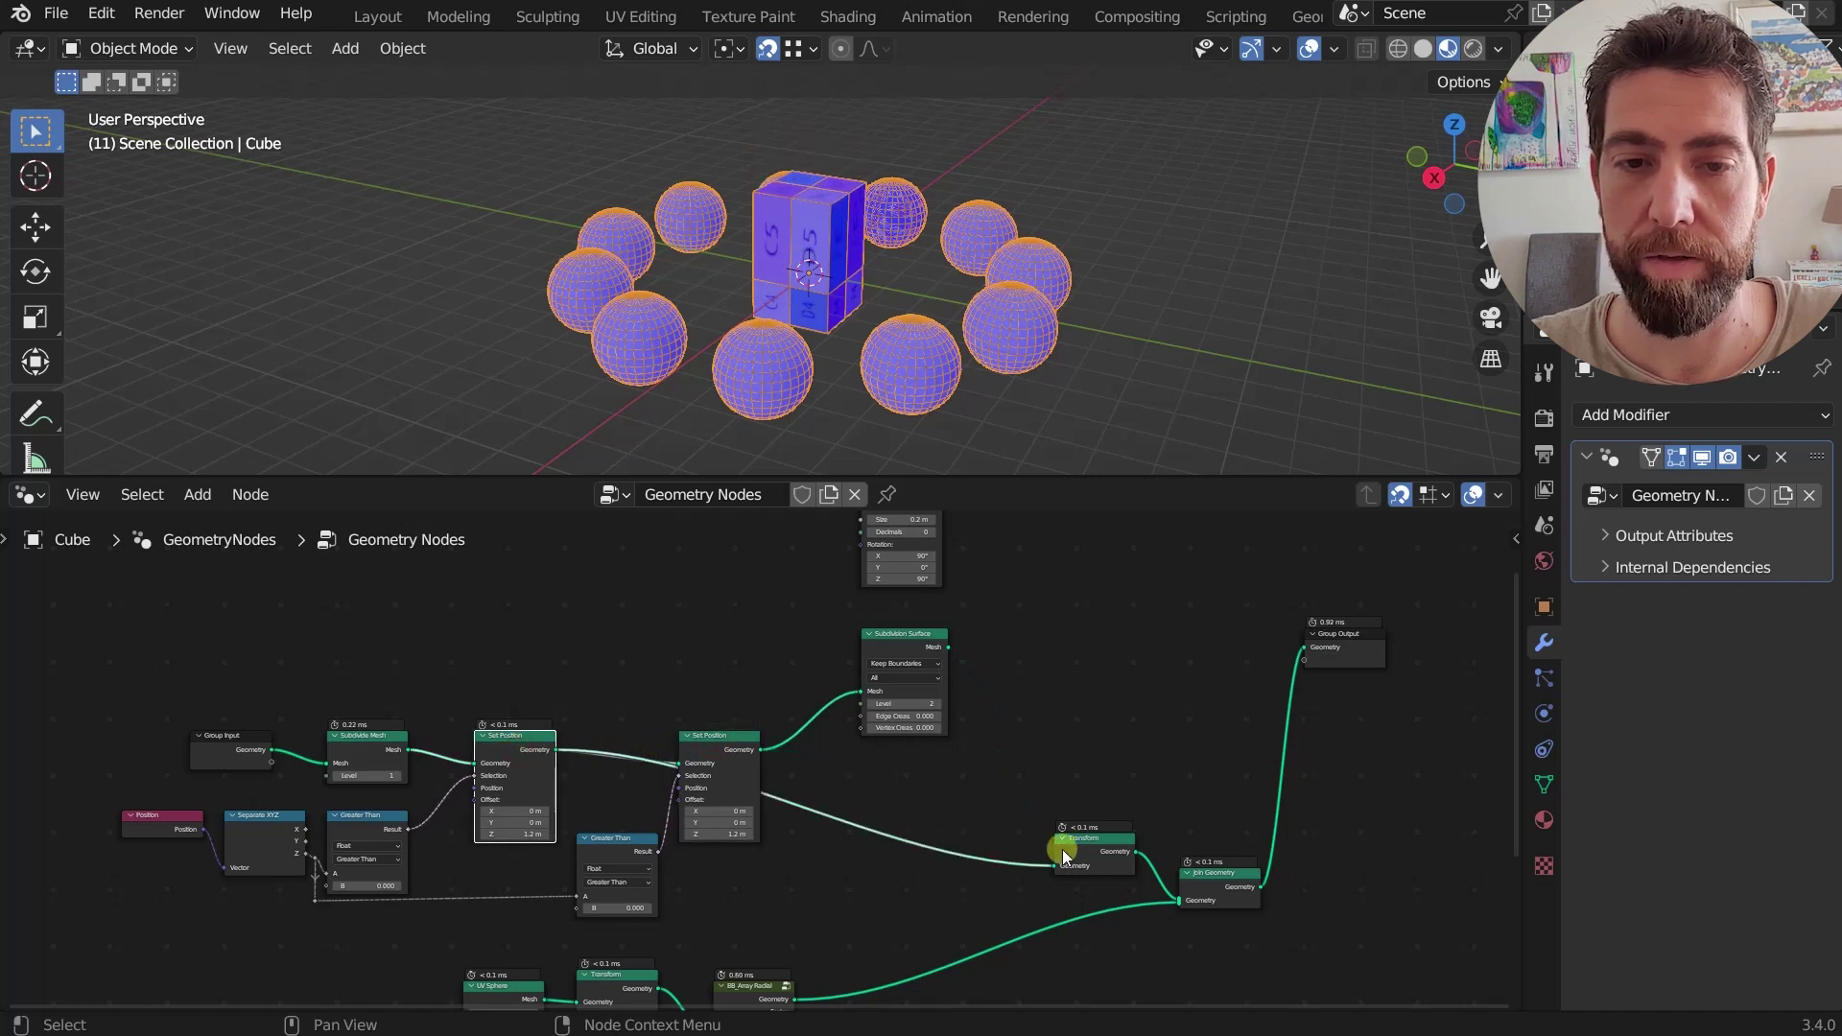
{"action": "left_click", "coordinate": [372, 737], "text": "ctrl+shift"}
{"action": "left_click", "coordinate": [510, 744], "text": "ctrl+shift"}
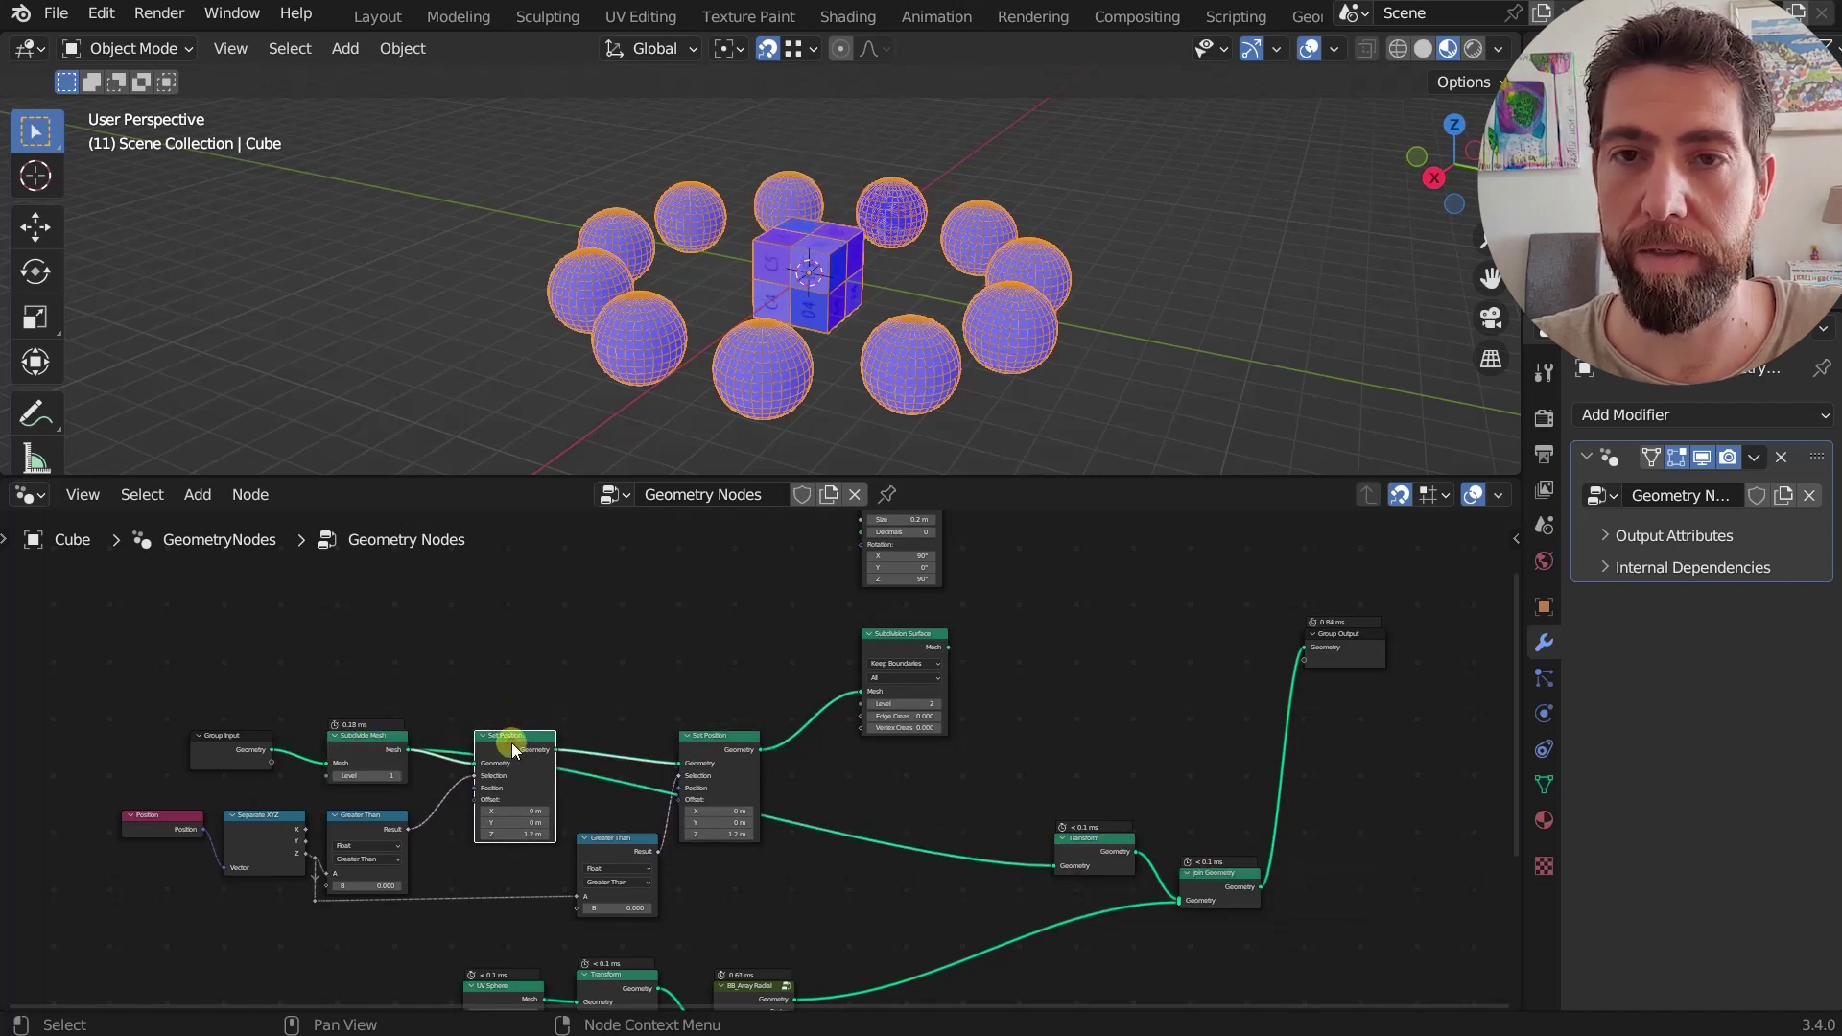
{"action": "left_click", "coordinate": [710, 744], "text": "ctrl+shift"}
{"action": "left_click", "coordinate": [886, 642], "text": "ctrl+shift"}
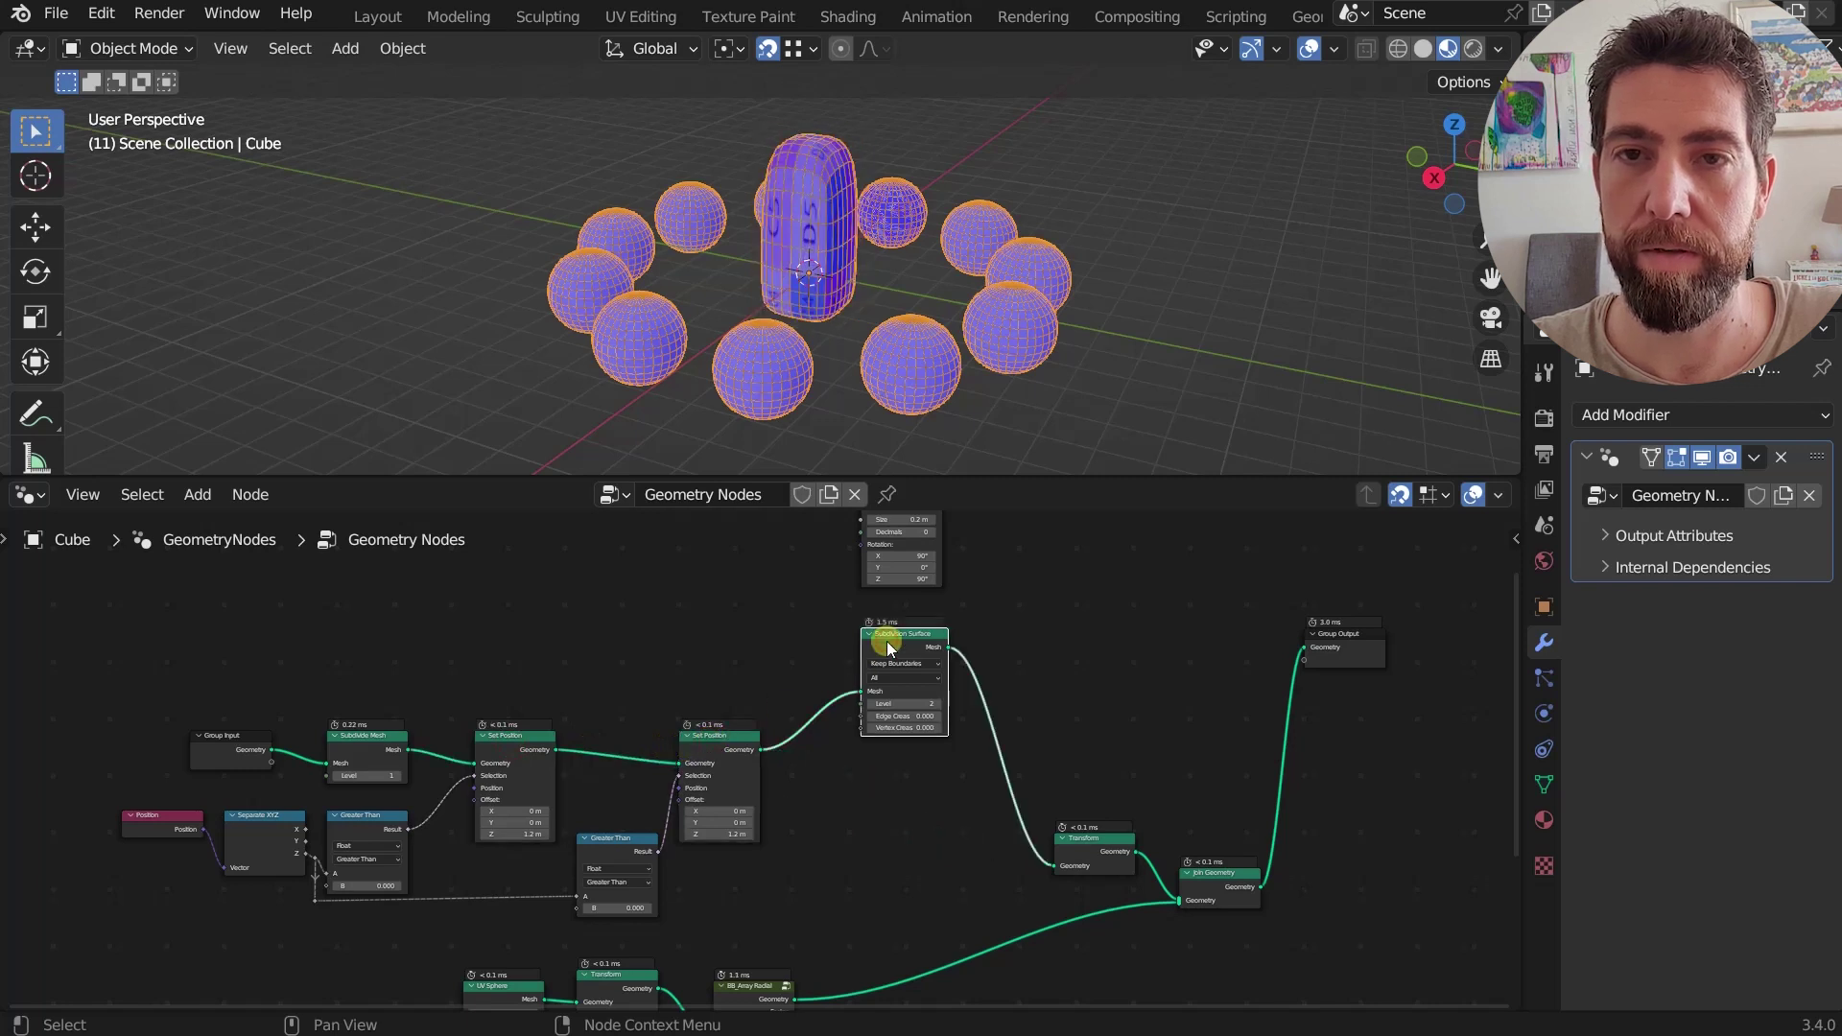
{"action": "left_click", "coordinate": [741, 740], "text": "ctrl+shift"}
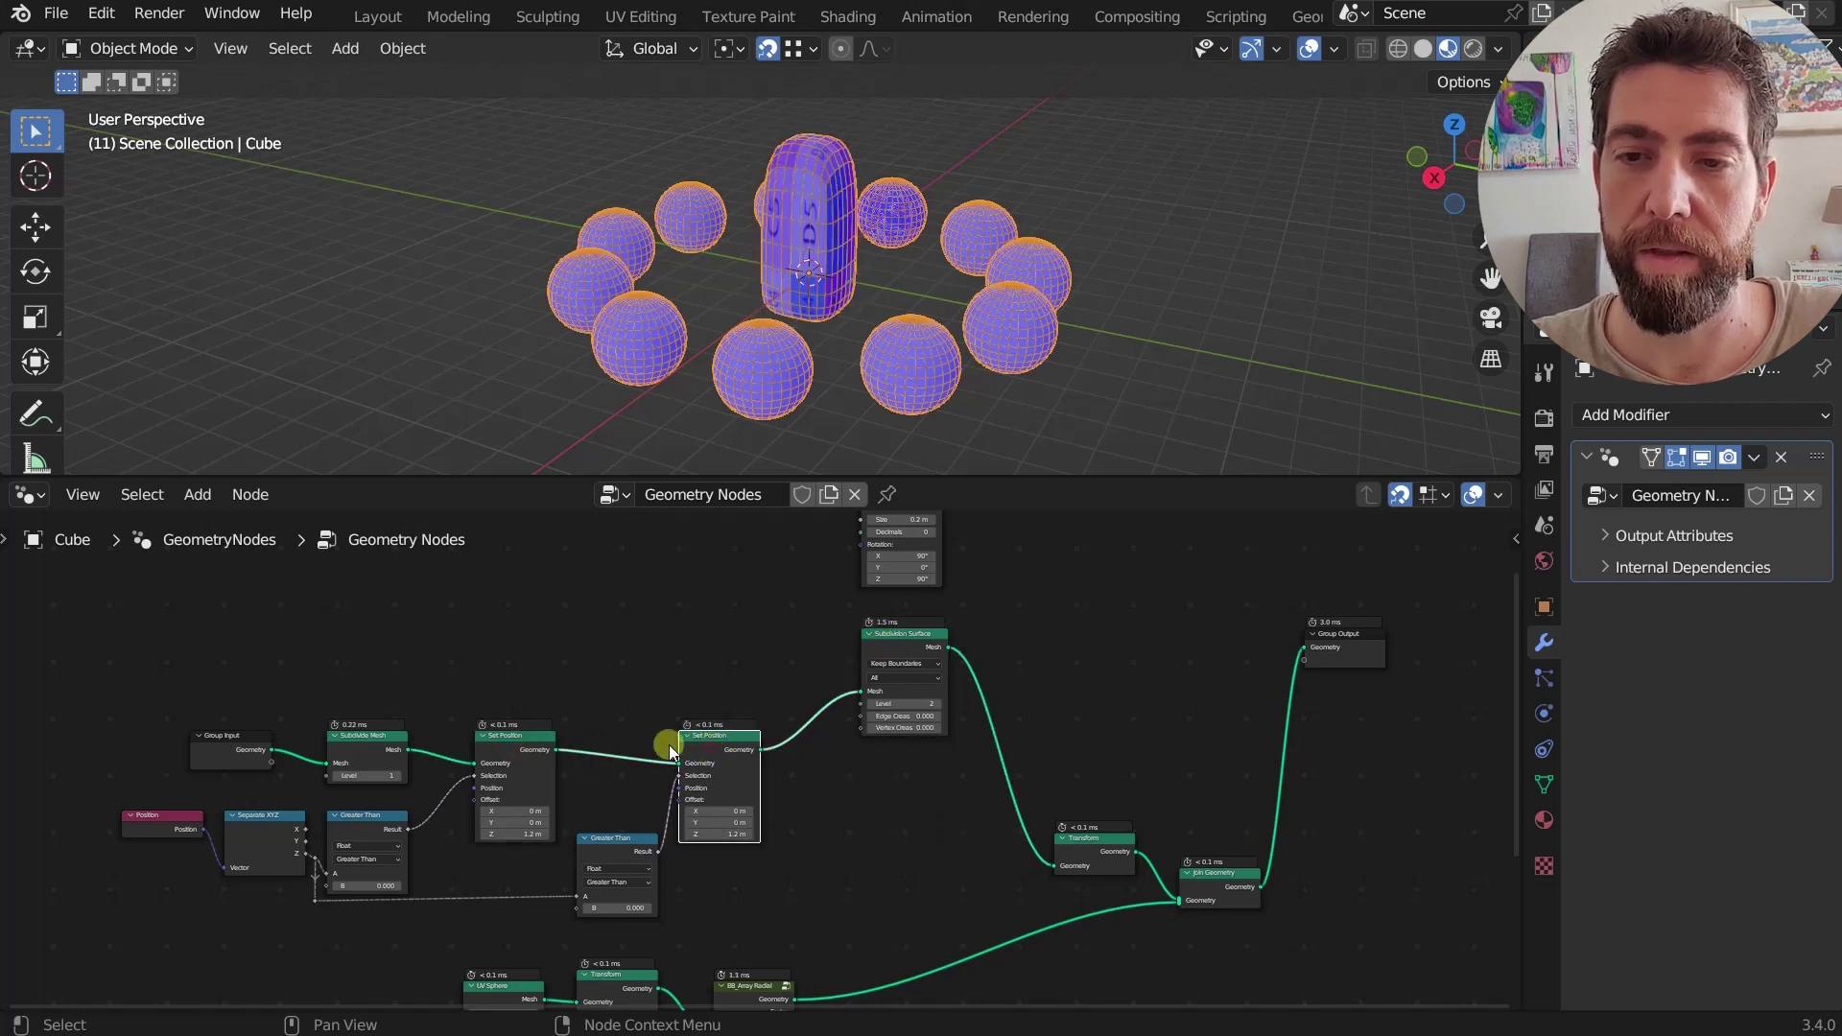
{"action": "left_click", "coordinate": [504, 739], "text": "ctrl+shift"}
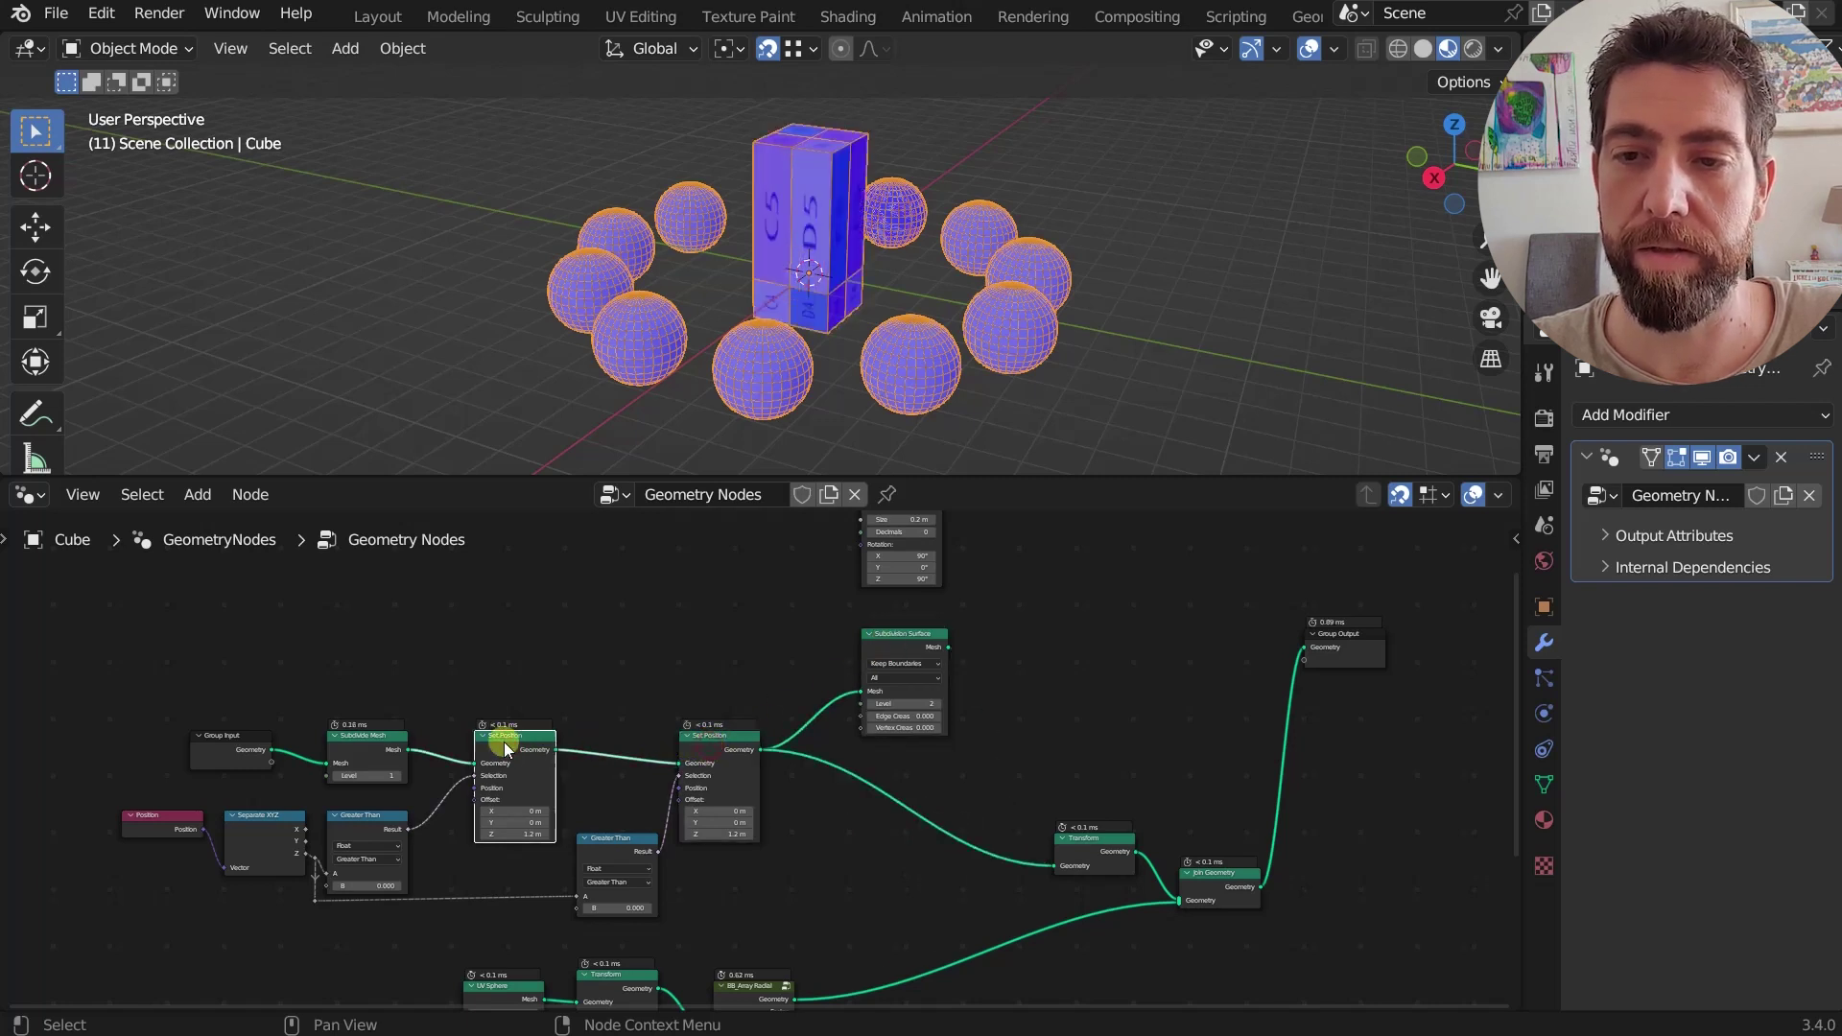
- Route the Subdivision Surface node's mesh directly to Group Output in place of Join Geometry
{"action": "left_click", "coordinate": [921, 644]}
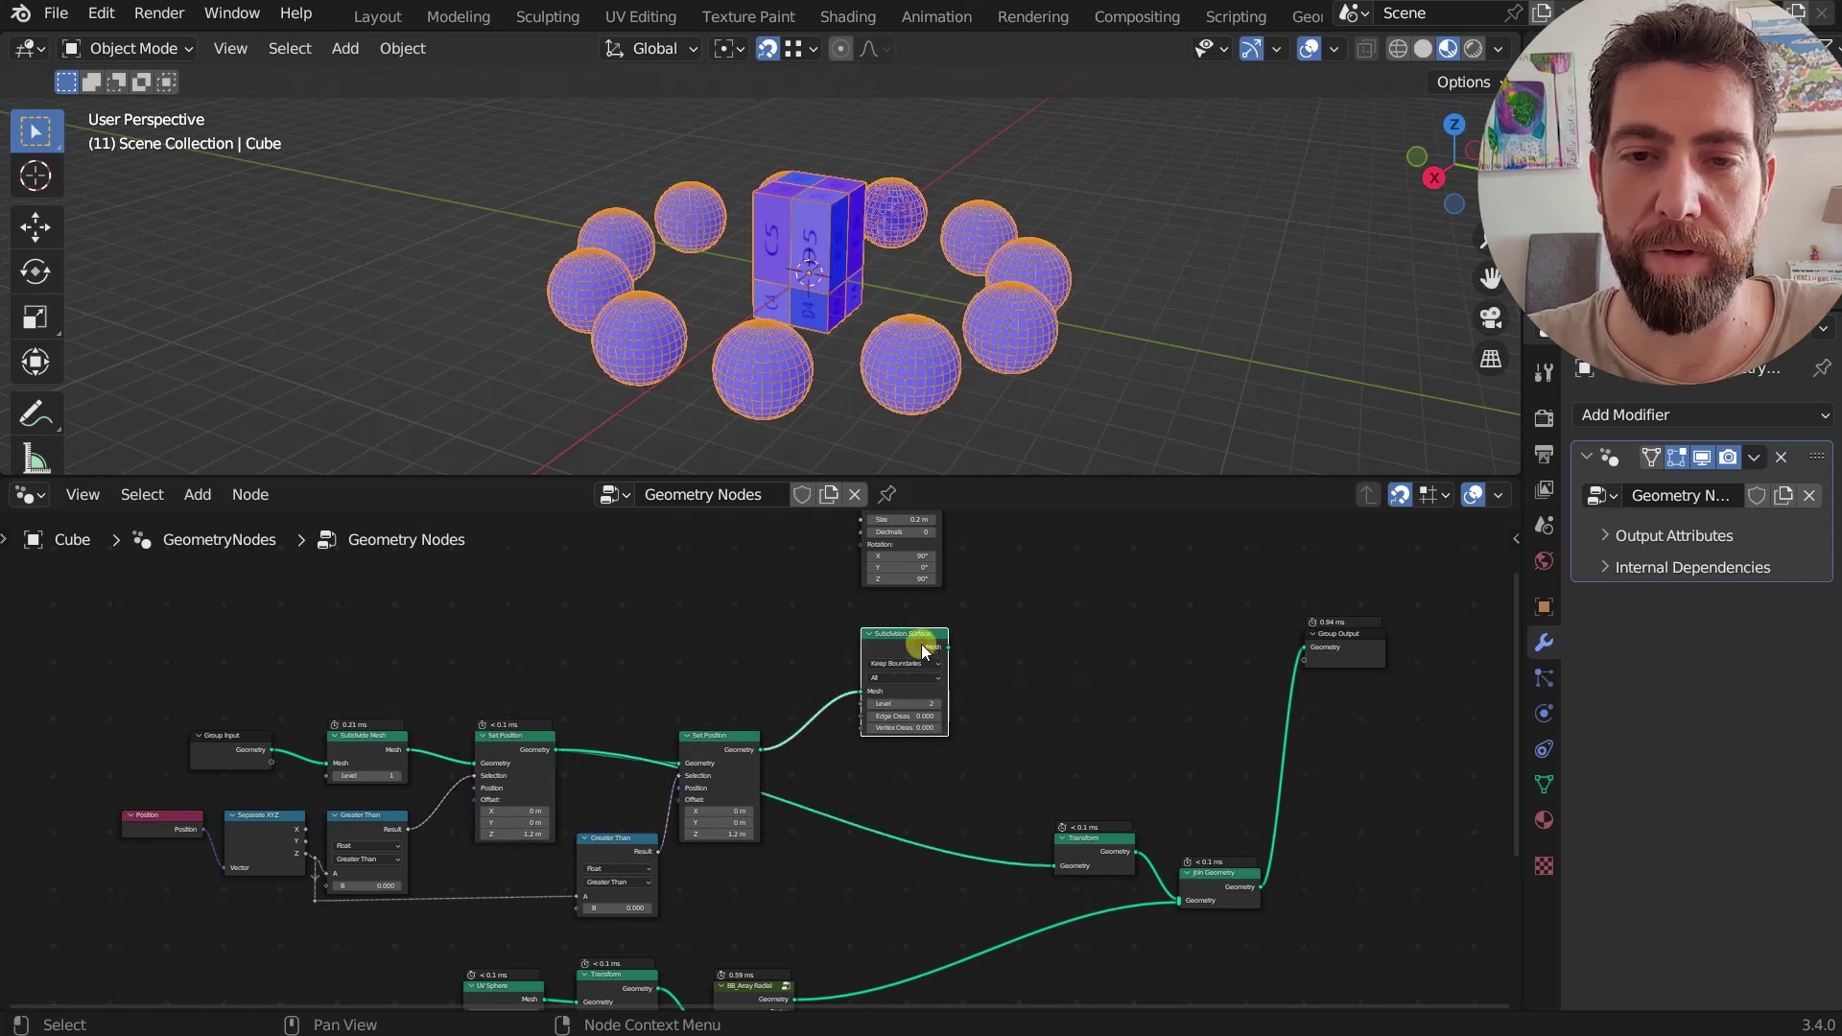
{"action": "left_click", "coordinate": [921, 649], "text": "ctrl+shift"}
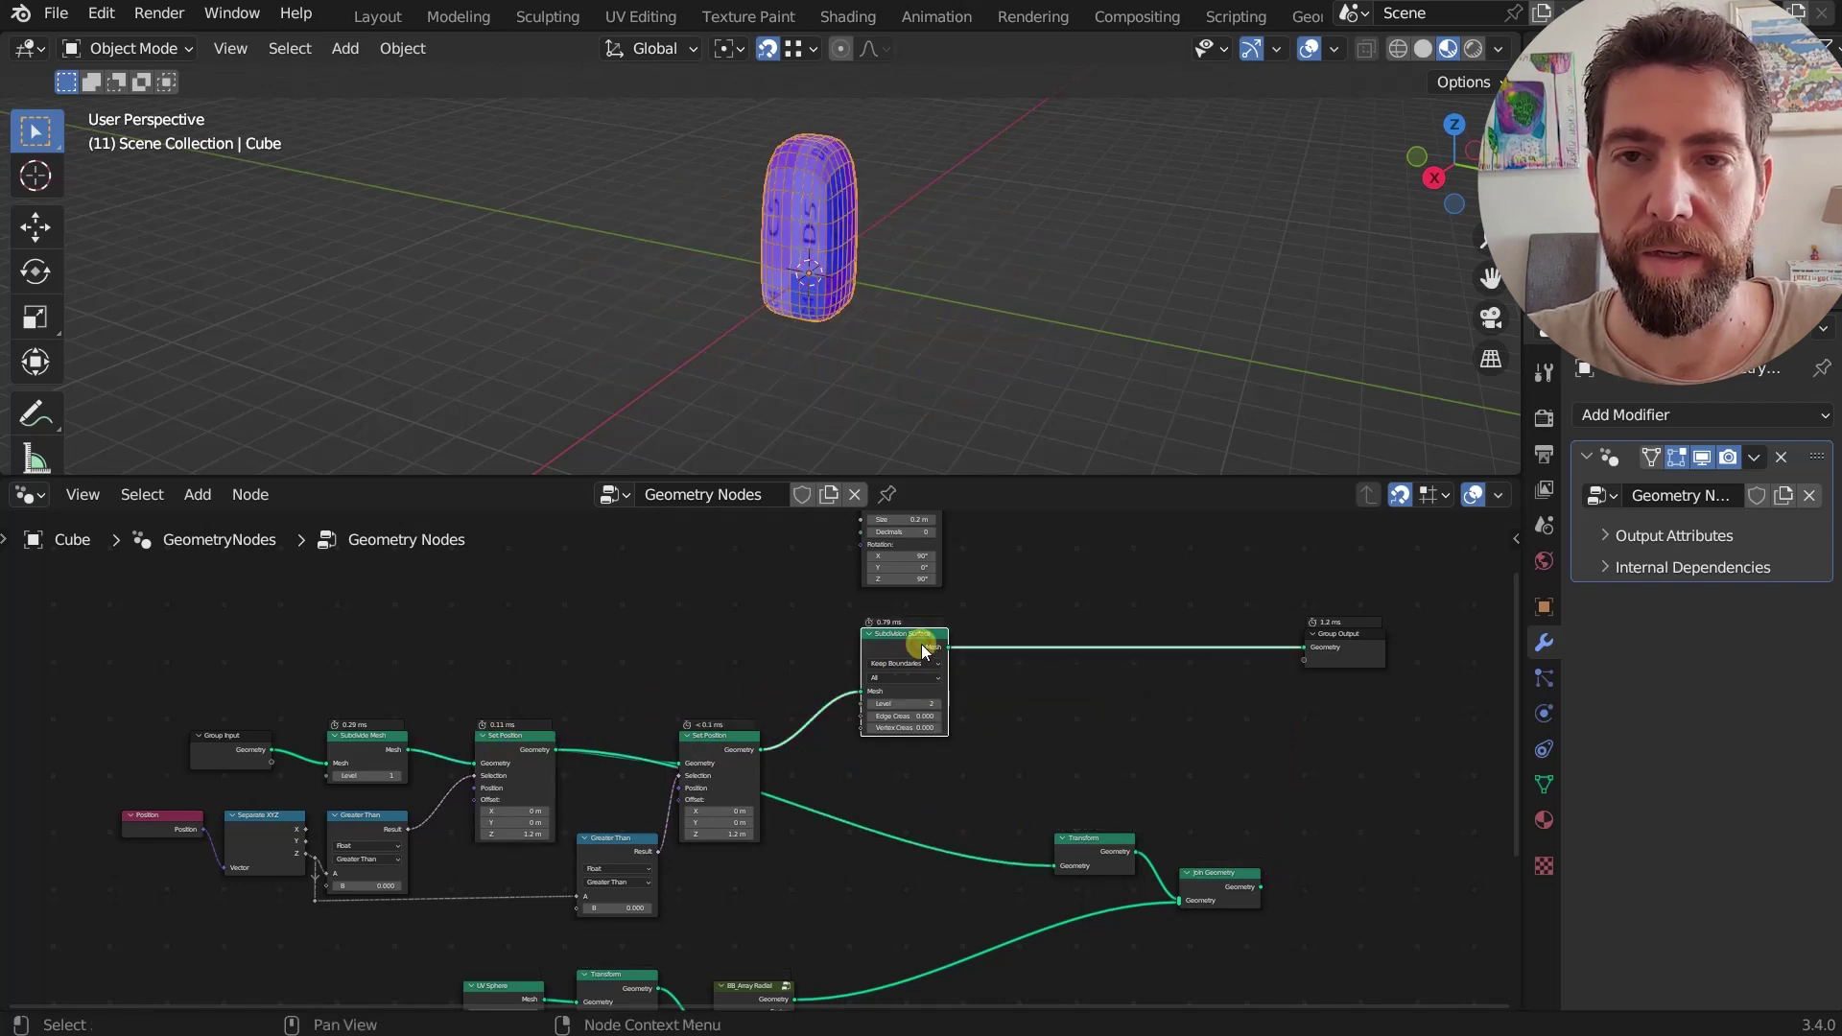
{"action": "scroll", "coordinate": [921, 648], "scroll_direction": "up", "scroll_amount": 1}
{"action": "middle_click_drag", "start_coordinate": [921, 648], "coordinate": [1014, 649]}
{"action": "scroll", "coordinate": [1014, 648], "scroll_direction": "up", "scroll_amount": 1}
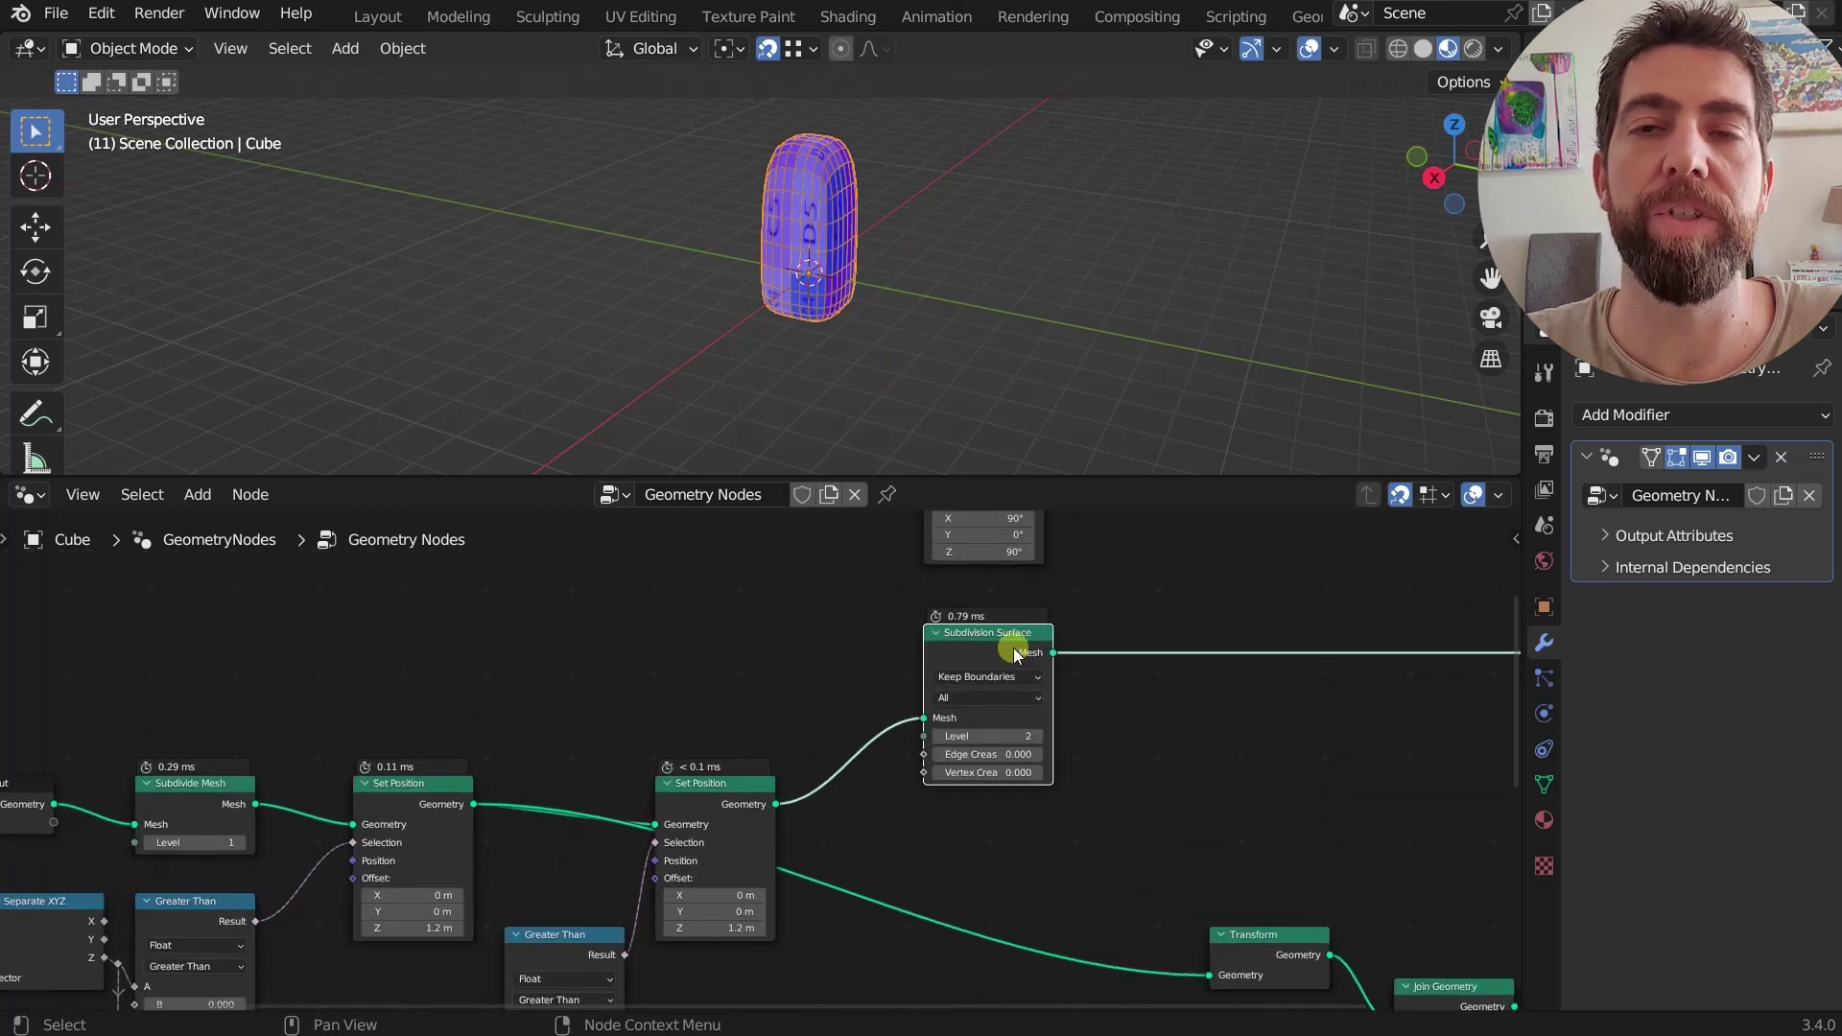
{"action": "middle_click_drag", "start_coordinate": [976, 651], "coordinate": [992, 651]}
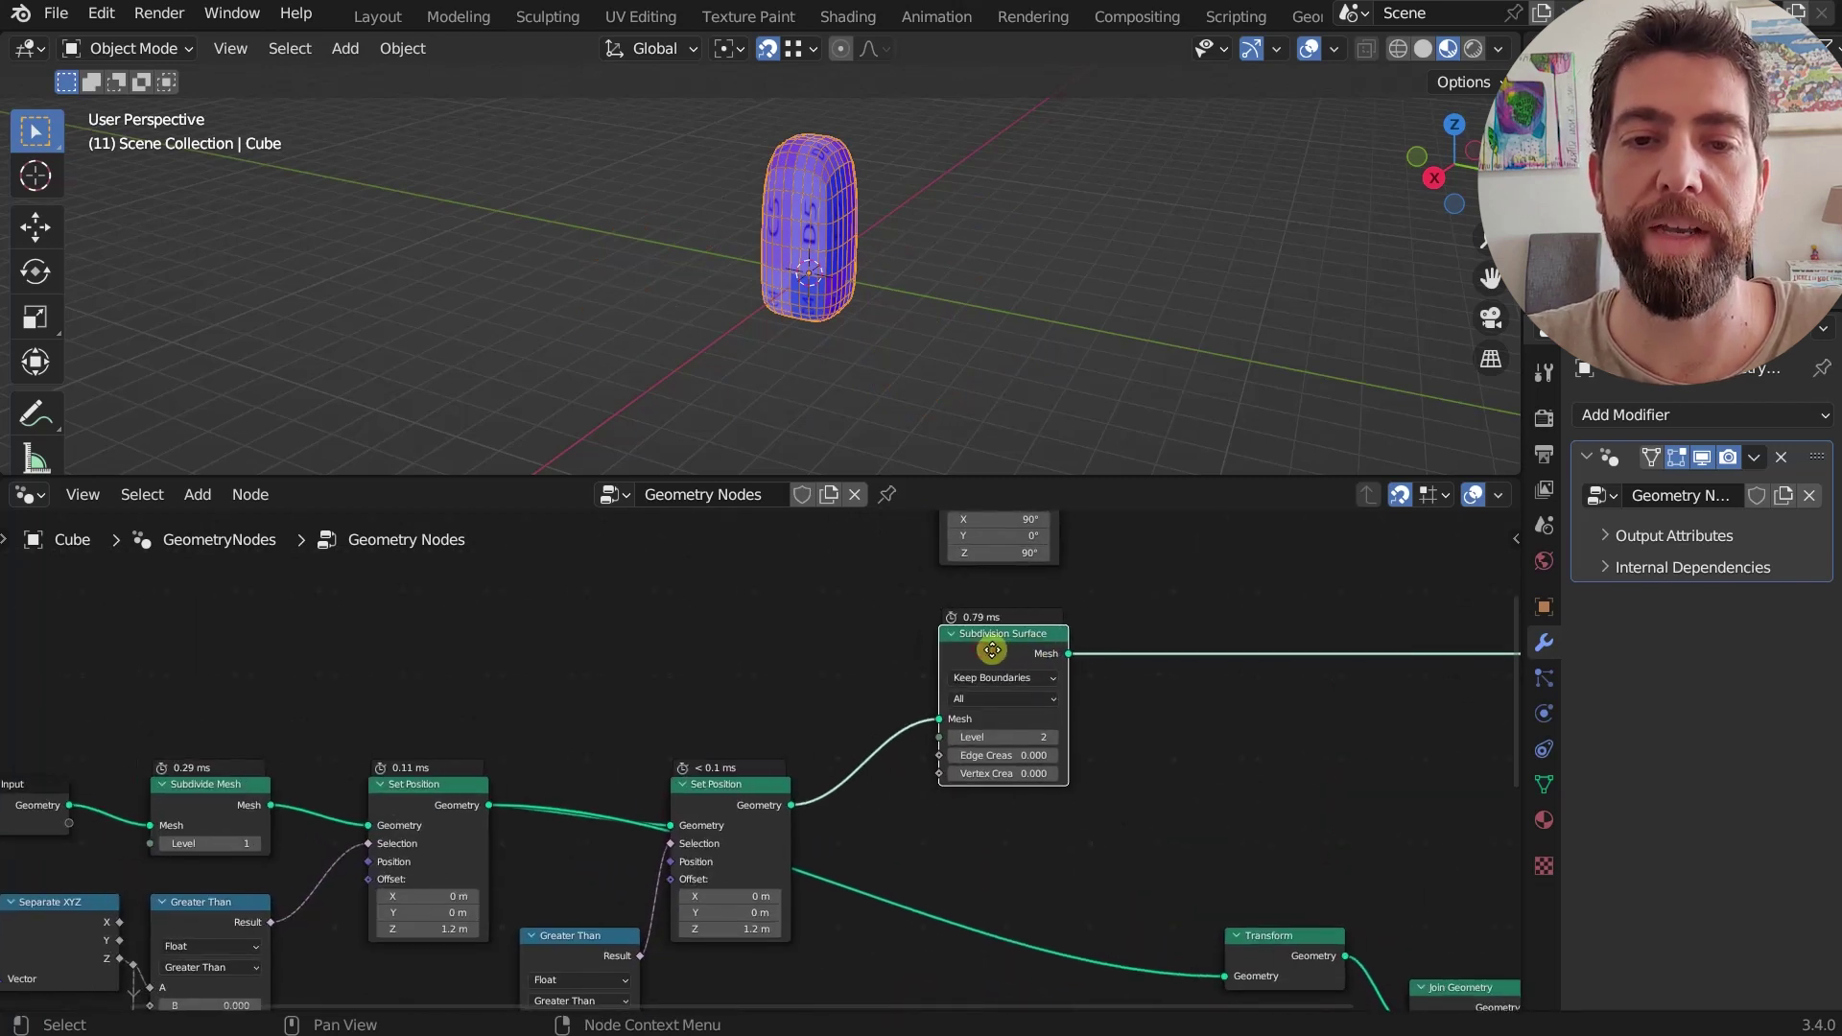
{"action": "scroll", "coordinate": [991, 650], "scroll_direction": "down", "scroll_amount": 4}
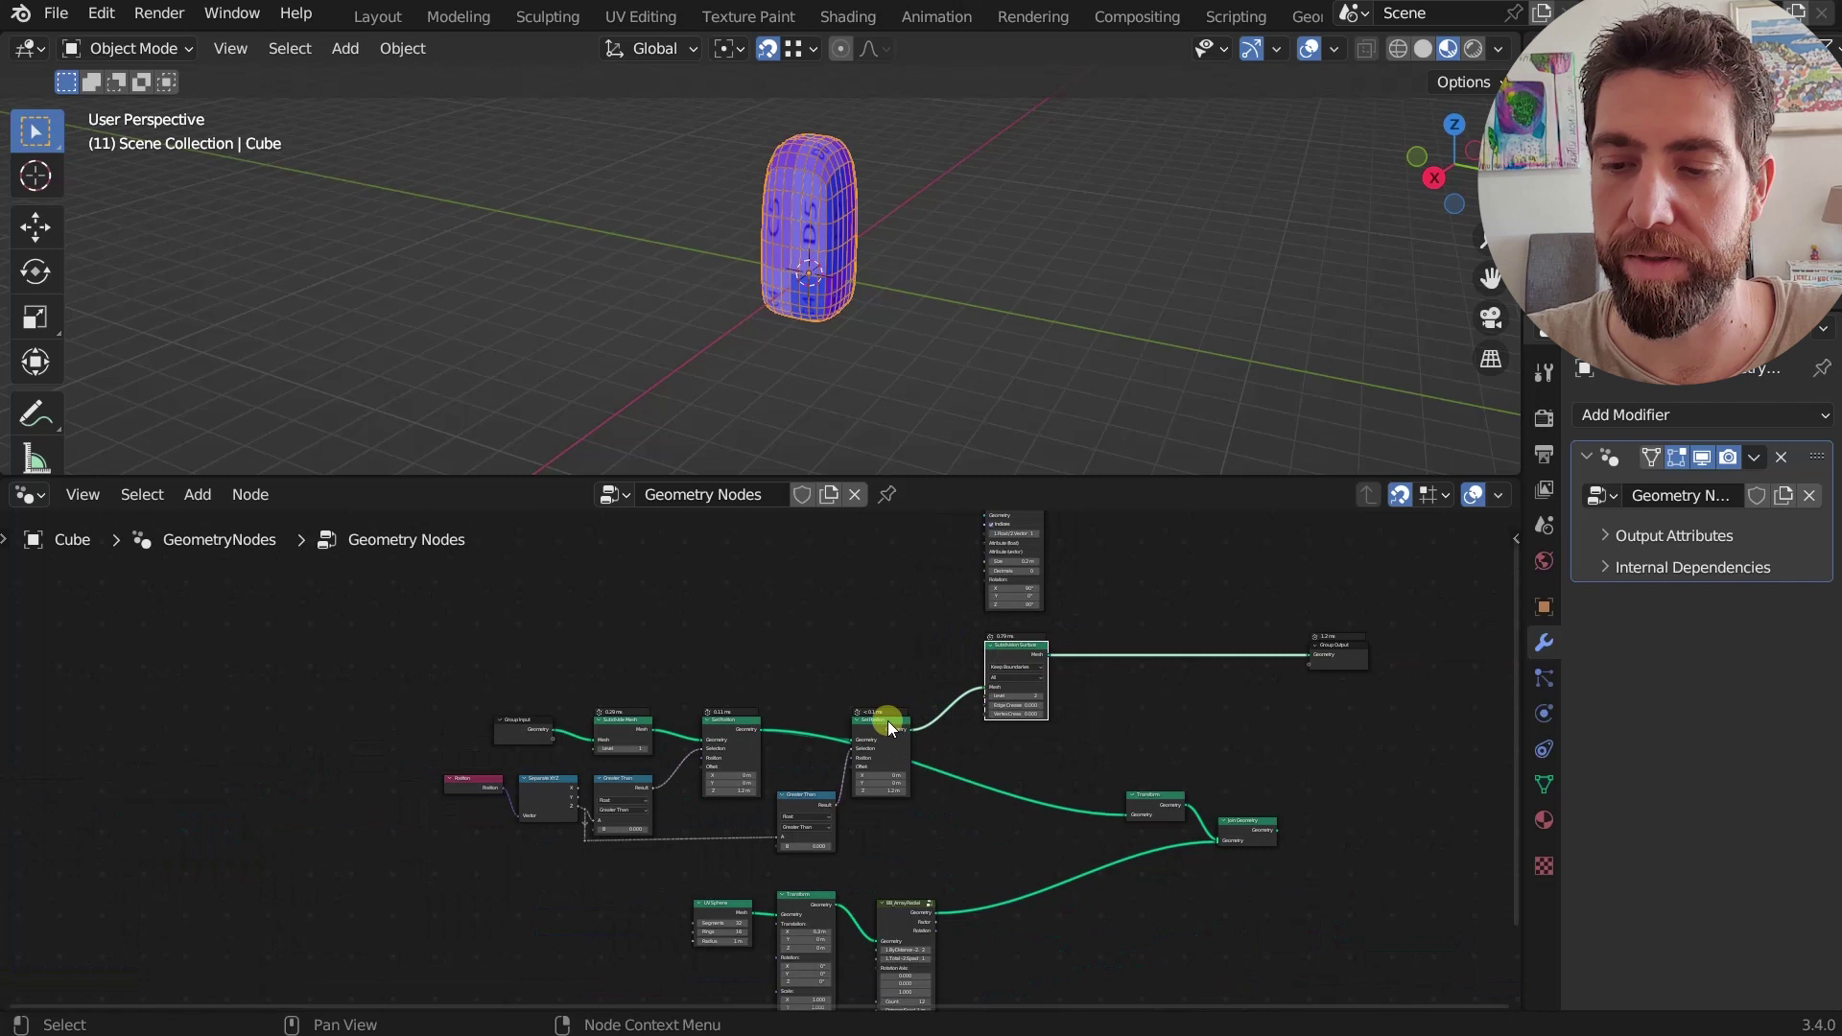
- Switch the Subdivision Surface node's mesh source between the first Set Position and Subdivide Mesh, ending on the second Set Position
{"action": "left_click", "coordinate": [732, 724]}
{"action": "scroll", "coordinate": [732, 726], "scroll_direction": "up", "scroll_amount": 2}
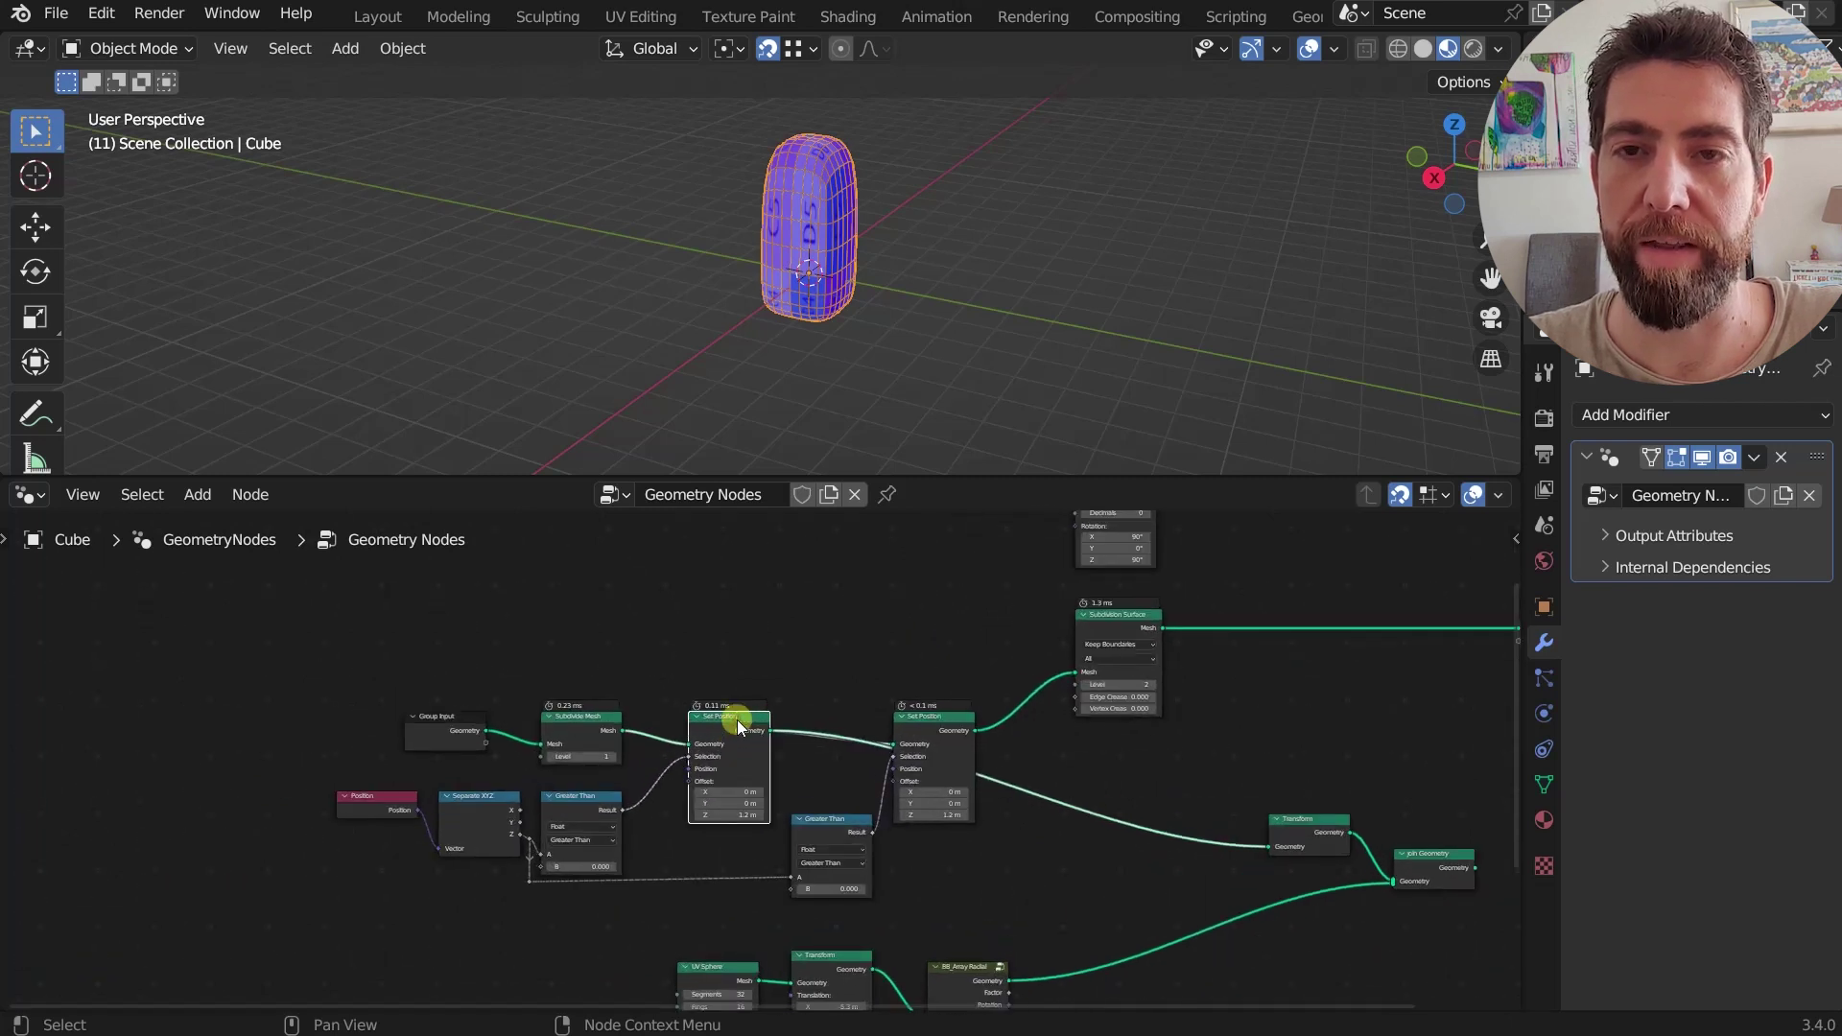
{"action": "left_click", "coordinate": [737, 720], "text": "ctrl+shift"}
{"action": "left_click", "coordinate": [595, 726], "text": "ctrl+shift"}
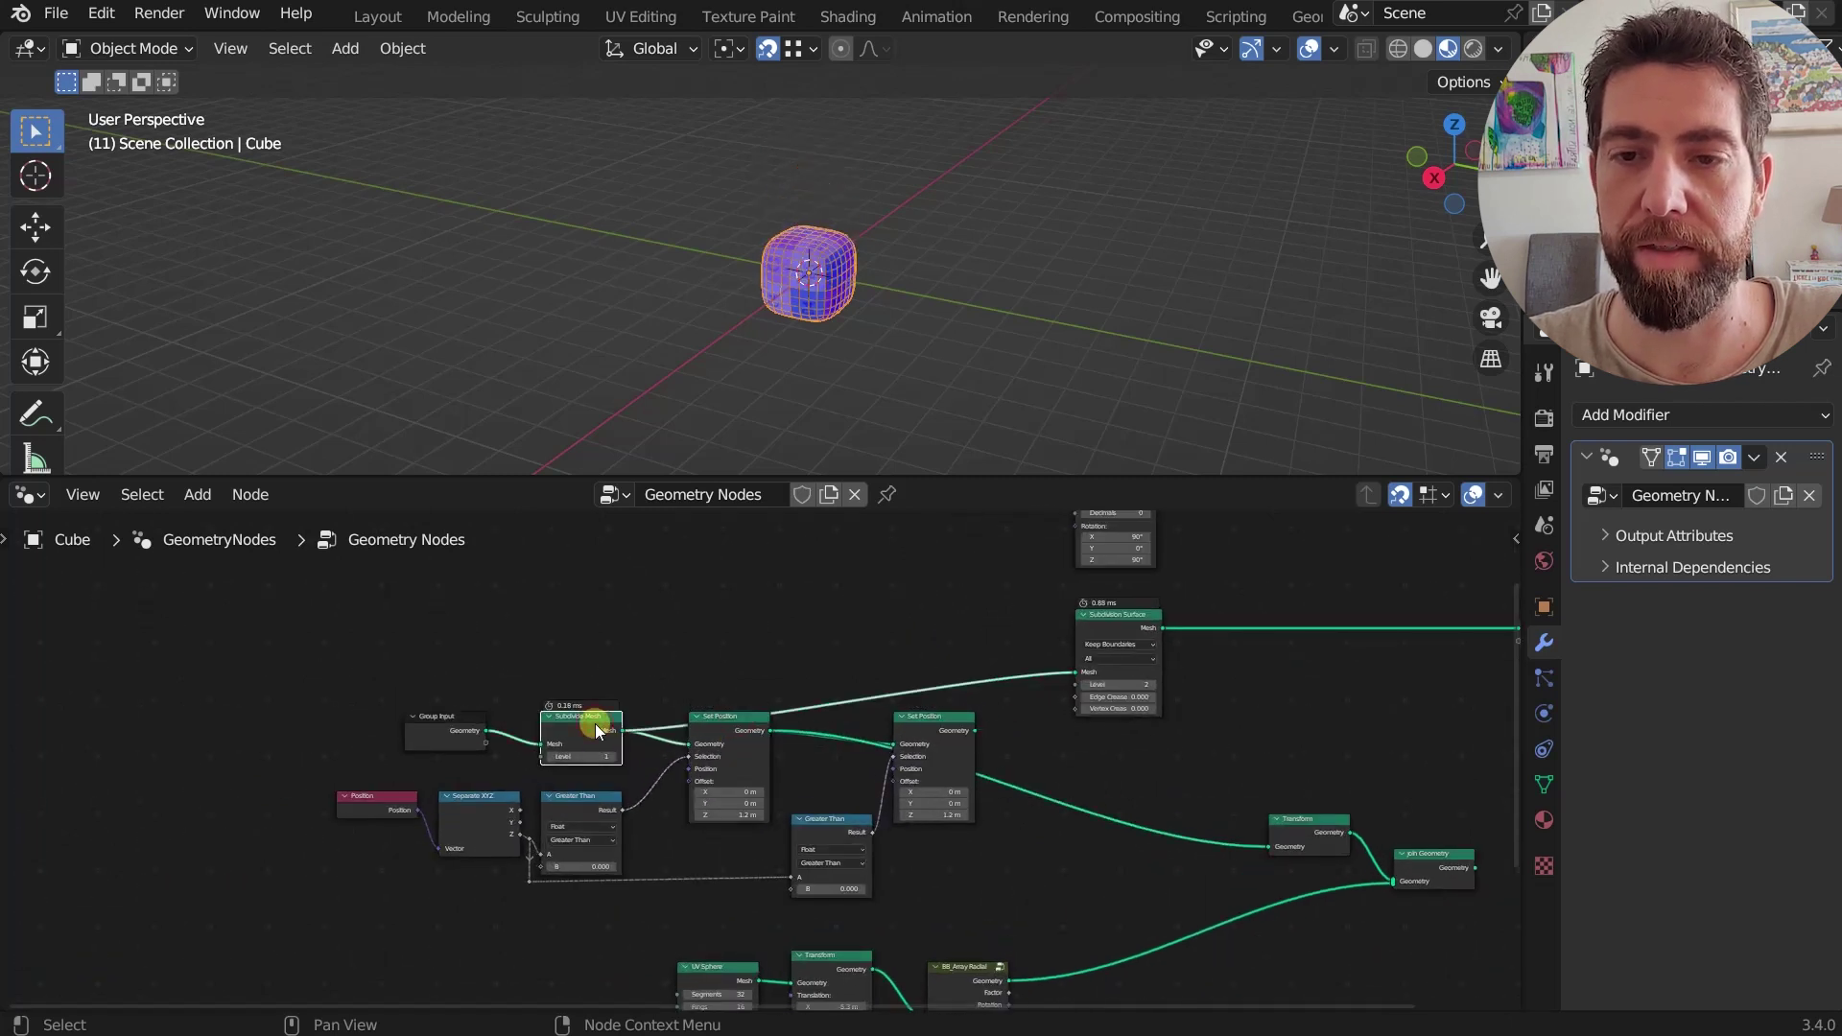
{"action": "left_click", "coordinate": [734, 717], "text": "ctrl+shift"}
{"action": "left_click", "coordinate": [954, 716], "text": "ctrl+shift"}
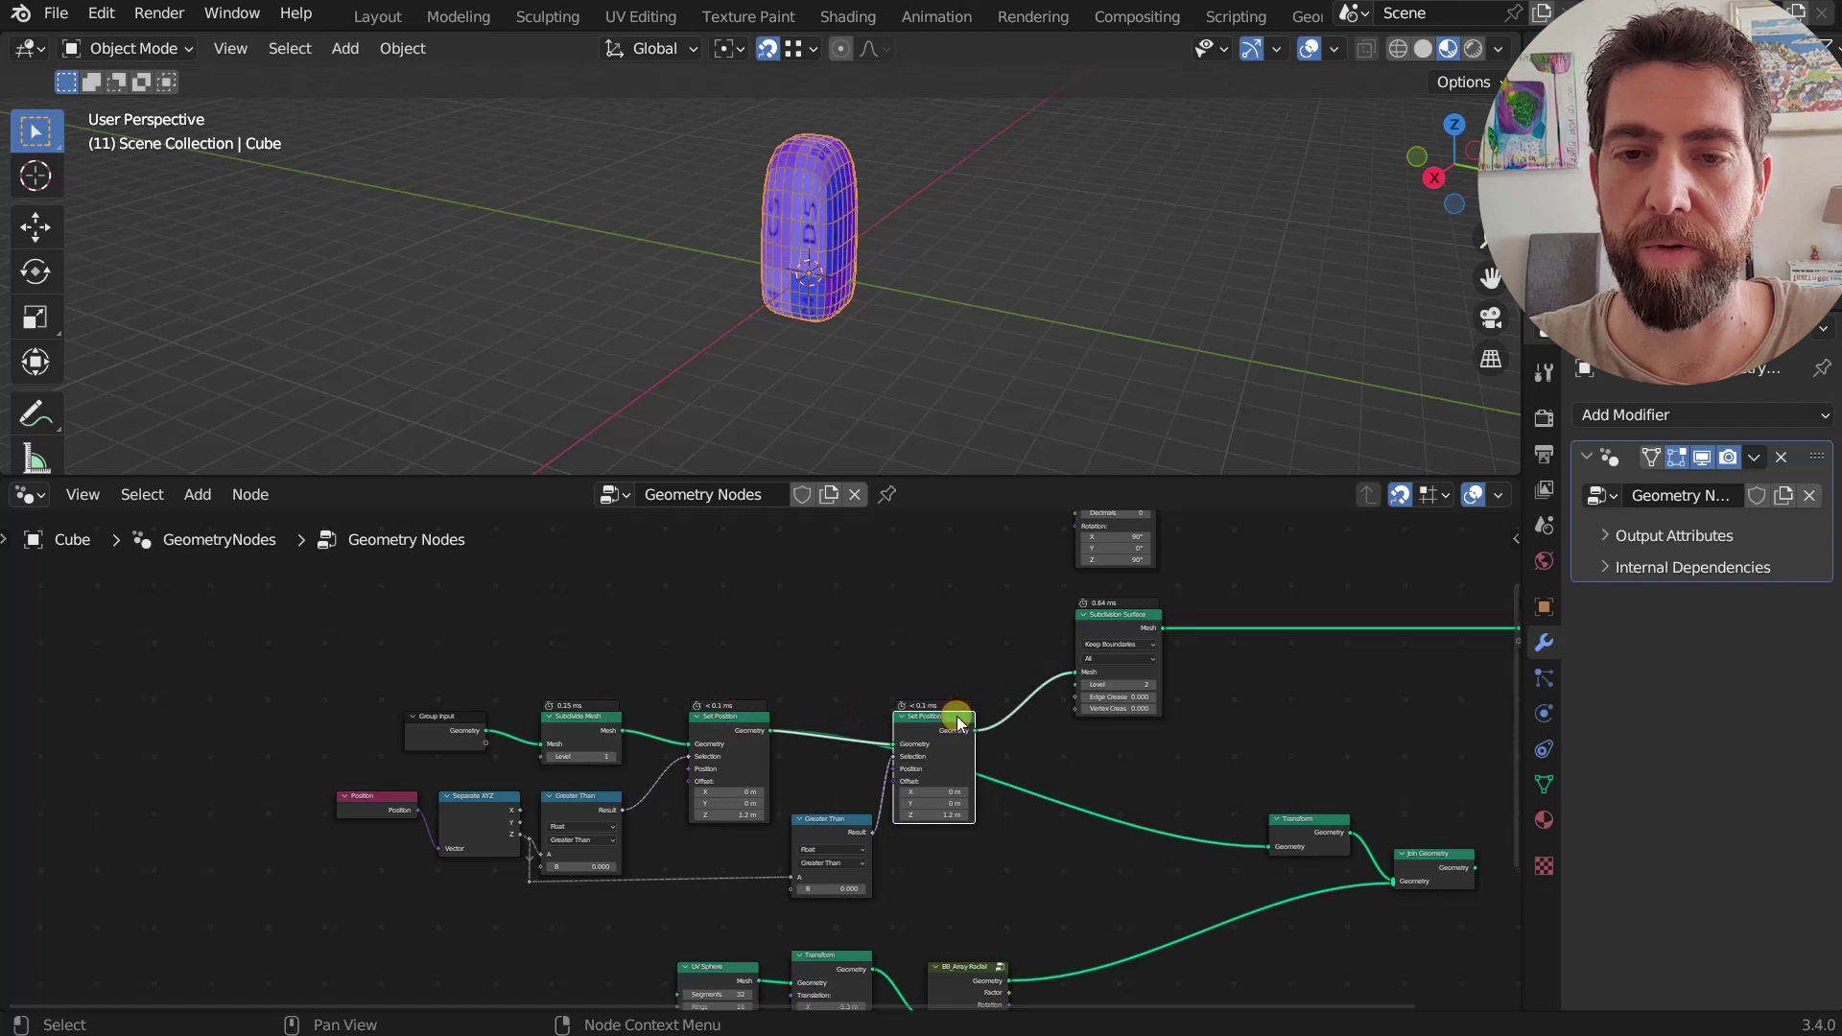
- Route the BB_Display Attributes node's output to Group Output in place of the Subdivision Surface mesh
{"action": "left_click", "coordinate": [1120, 617]}
{"action": "middle_click_drag", "start_coordinate": [1120, 618], "coordinate": [995, 793]}
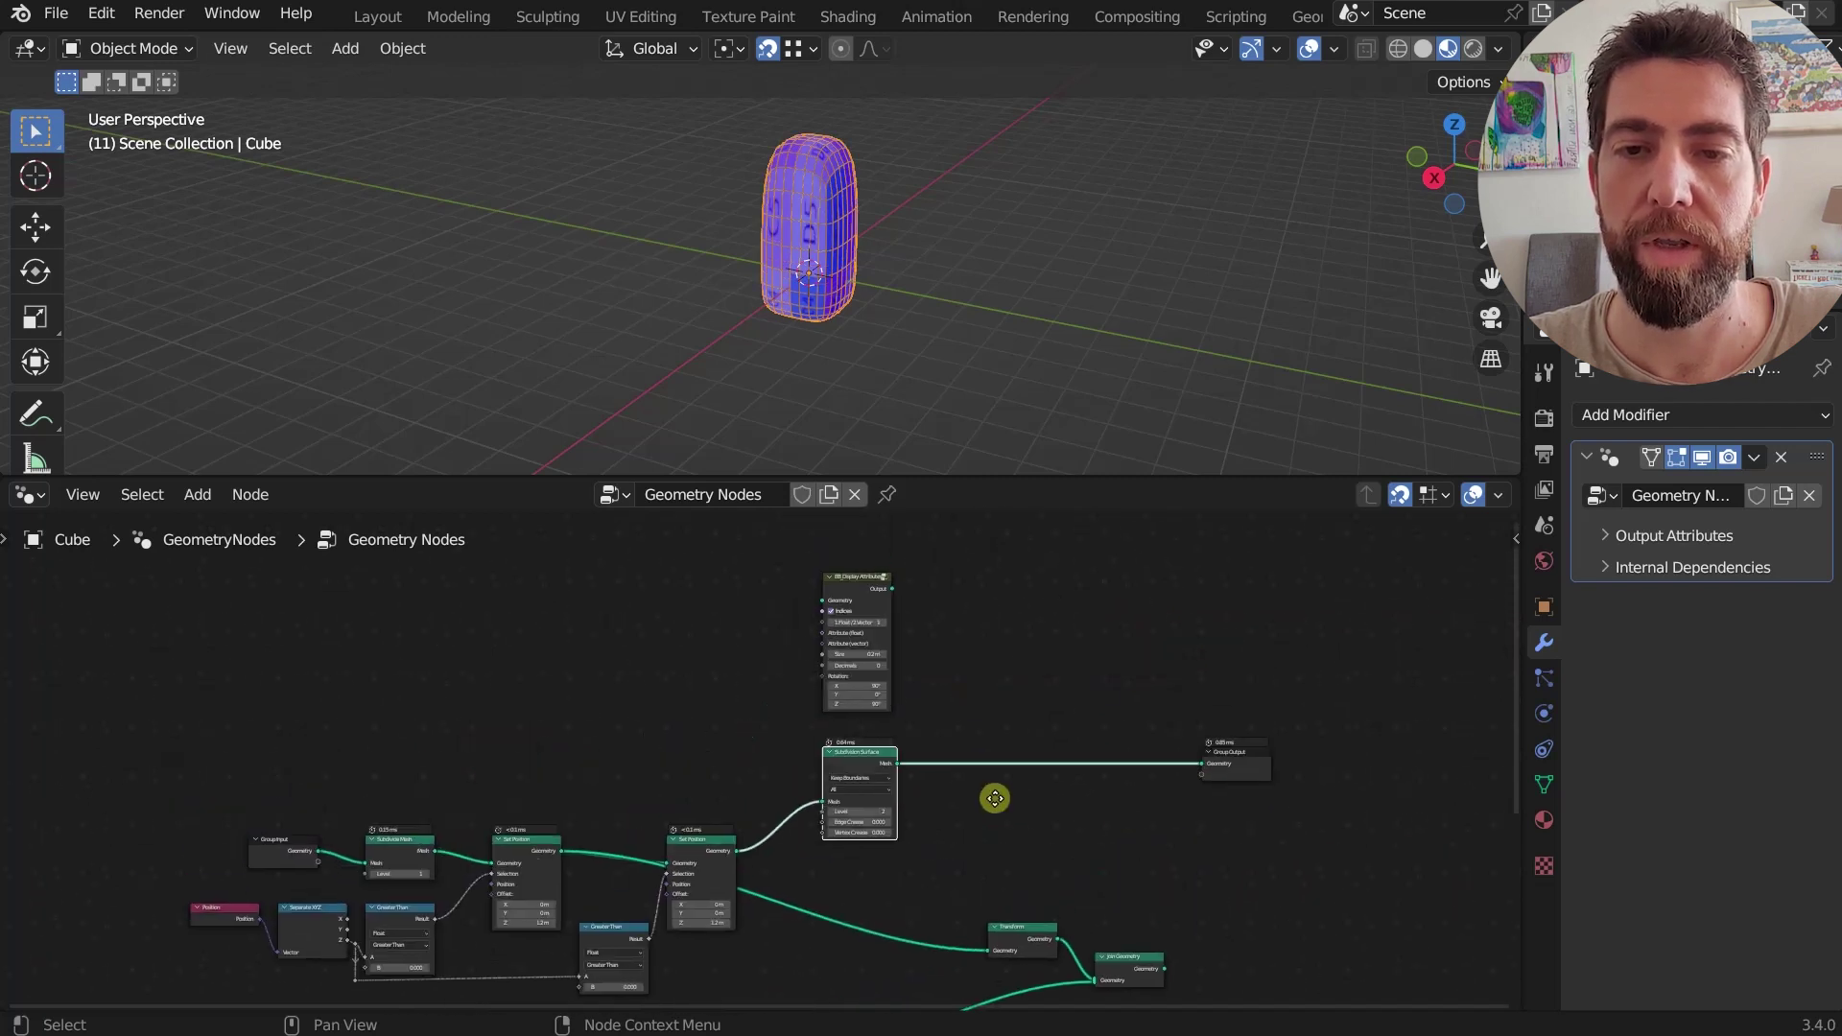
{"action": "left_click", "coordinate": [887, 587], "text": "ctrl+shift"}
- Connect the second Set Position node's geometry to the BB_Display Attributes node and inspect the indices on the model
{"action": "left_click", "coordinate": [717, 852]}
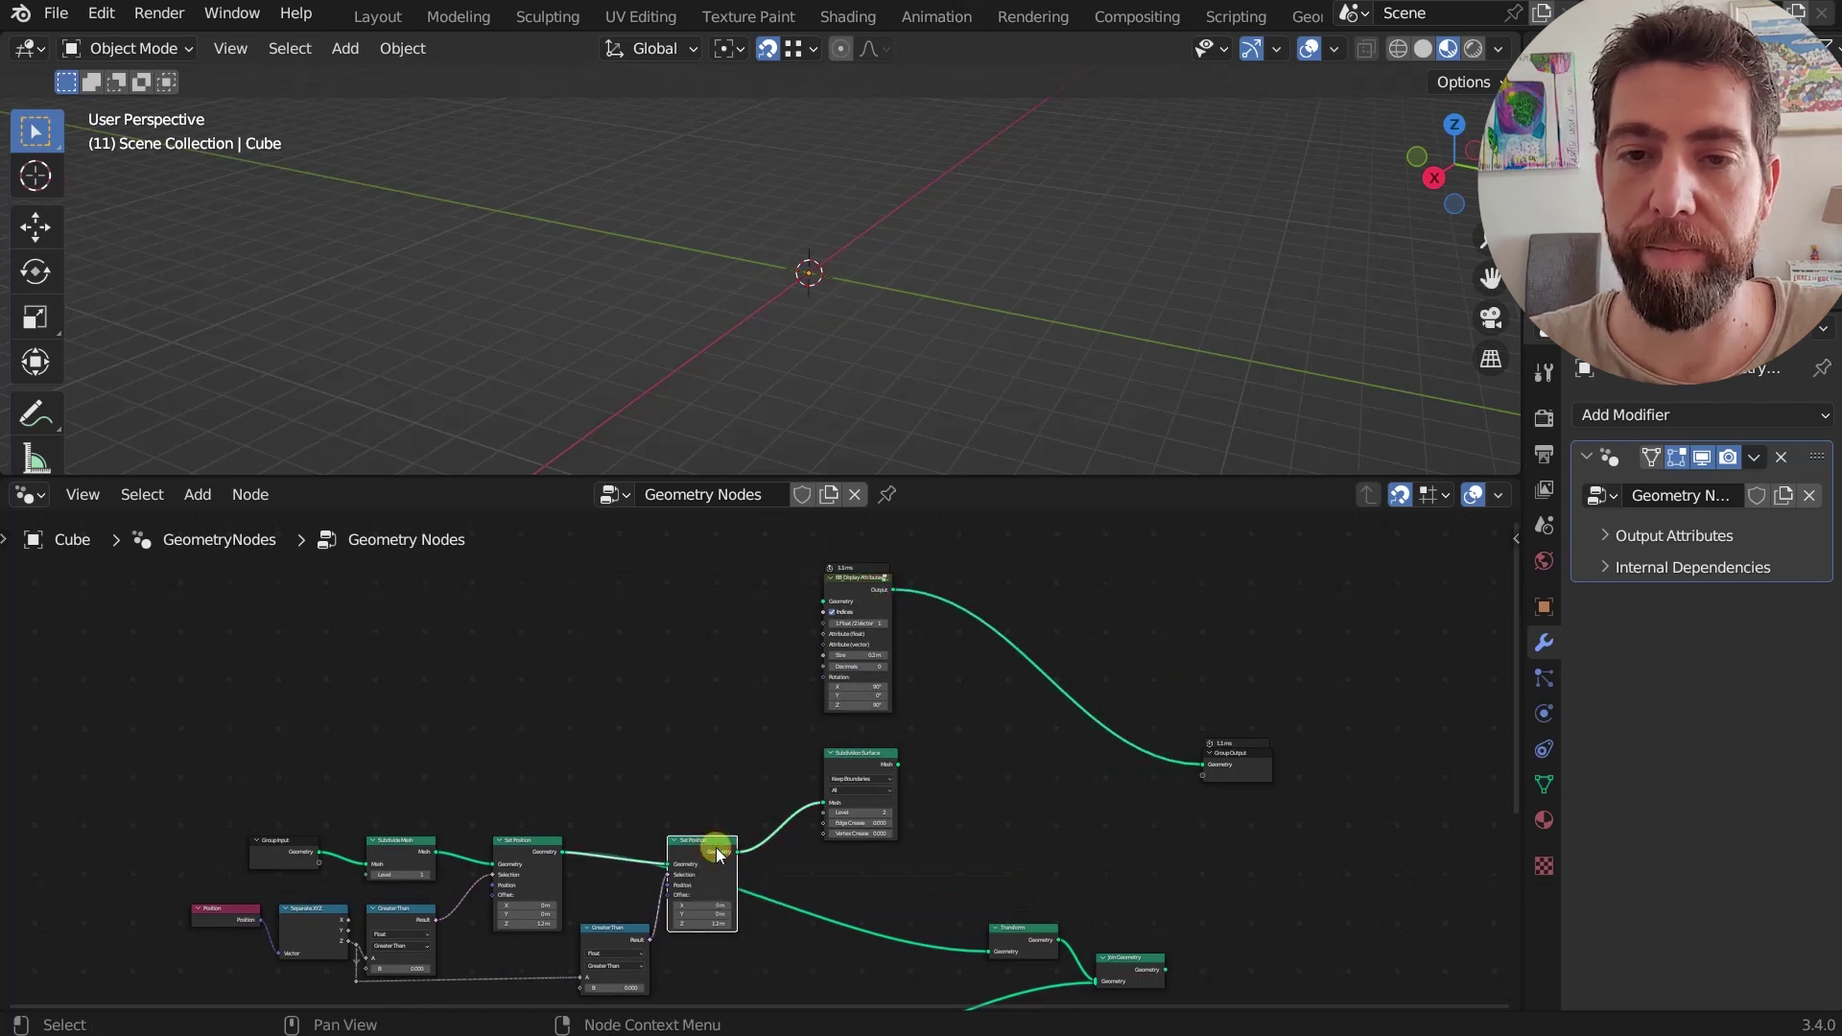
{"action": "left_click", "coordinate": [718, 852], "text": "ctrl+shift"}
{"action": "scroll", "coordinate": [895, 268], "scroll_direction": "up", "scroll_amount": 5}
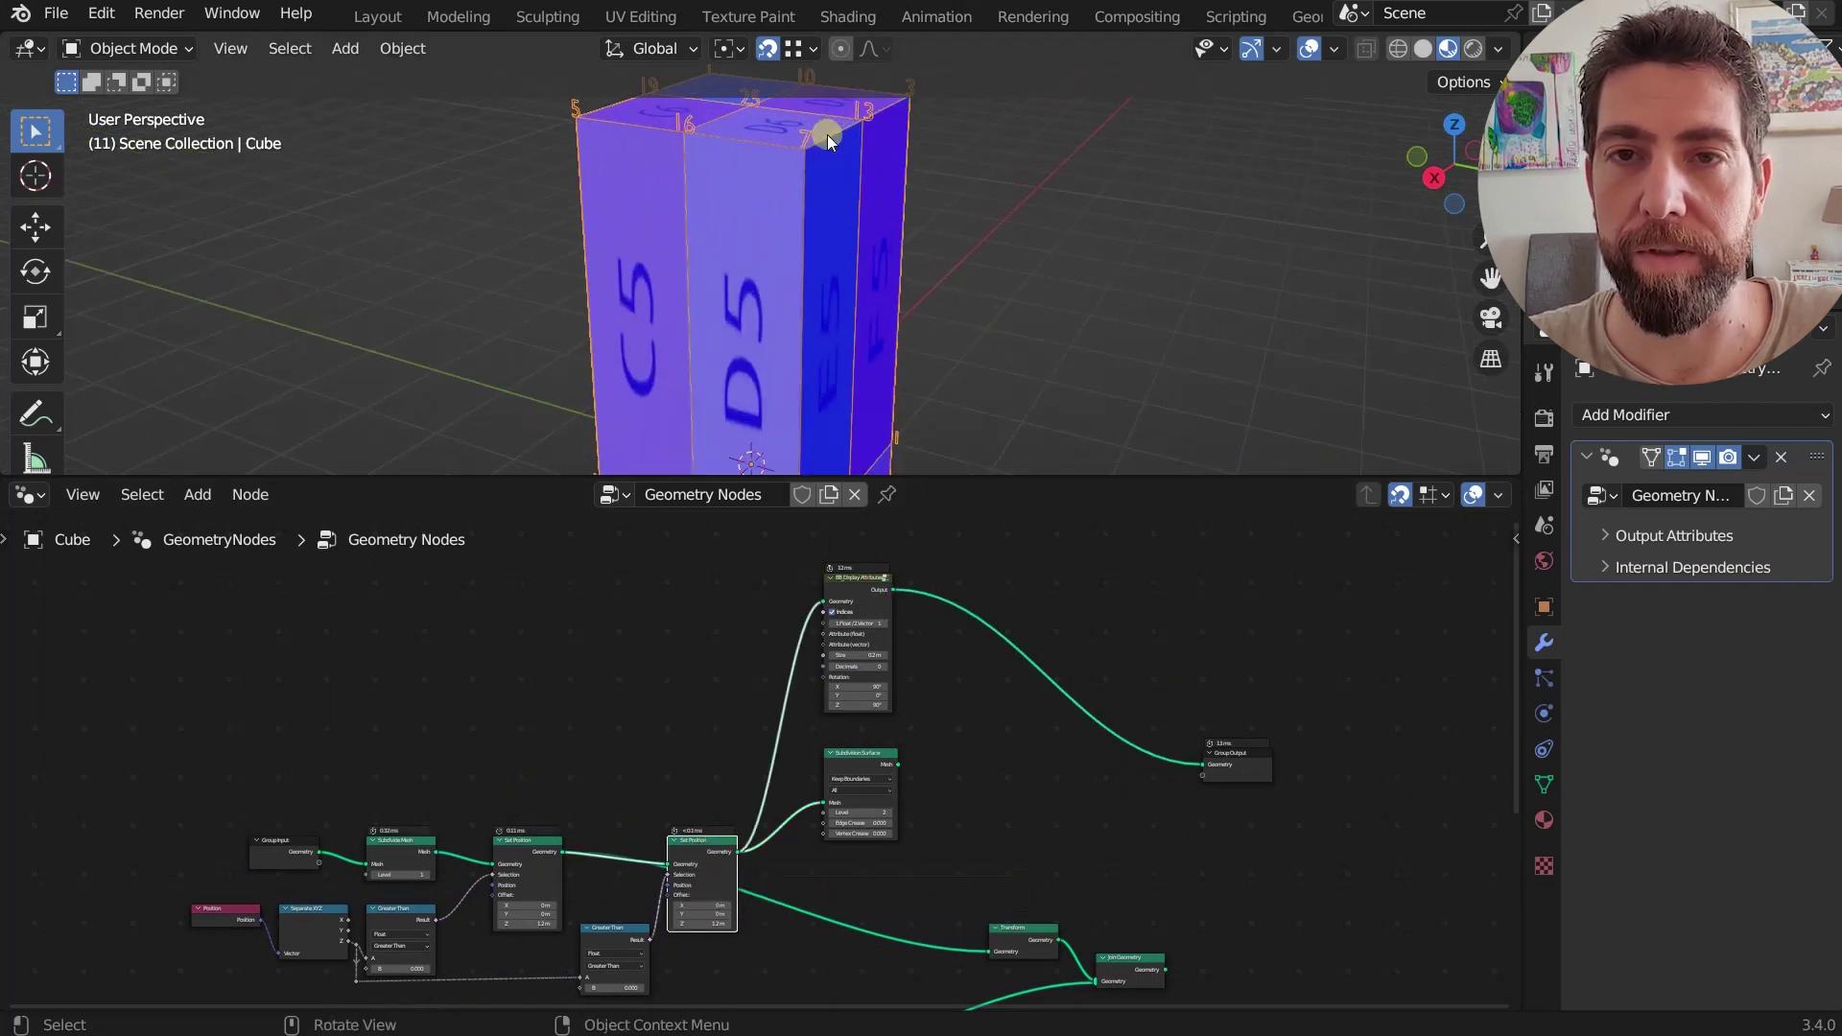
{"action": "scroll", "coordinate": [827, 134], "scroll_direction": "down", "scroll_amount": 5}
- Switch the BB_Display Attributes node's geometry source between the first Set Position and Subdivide Mesh, ending on the second Set Position
{"action": "left_click", "coordinate": [533, 844], "text": "ctrl+shift"}
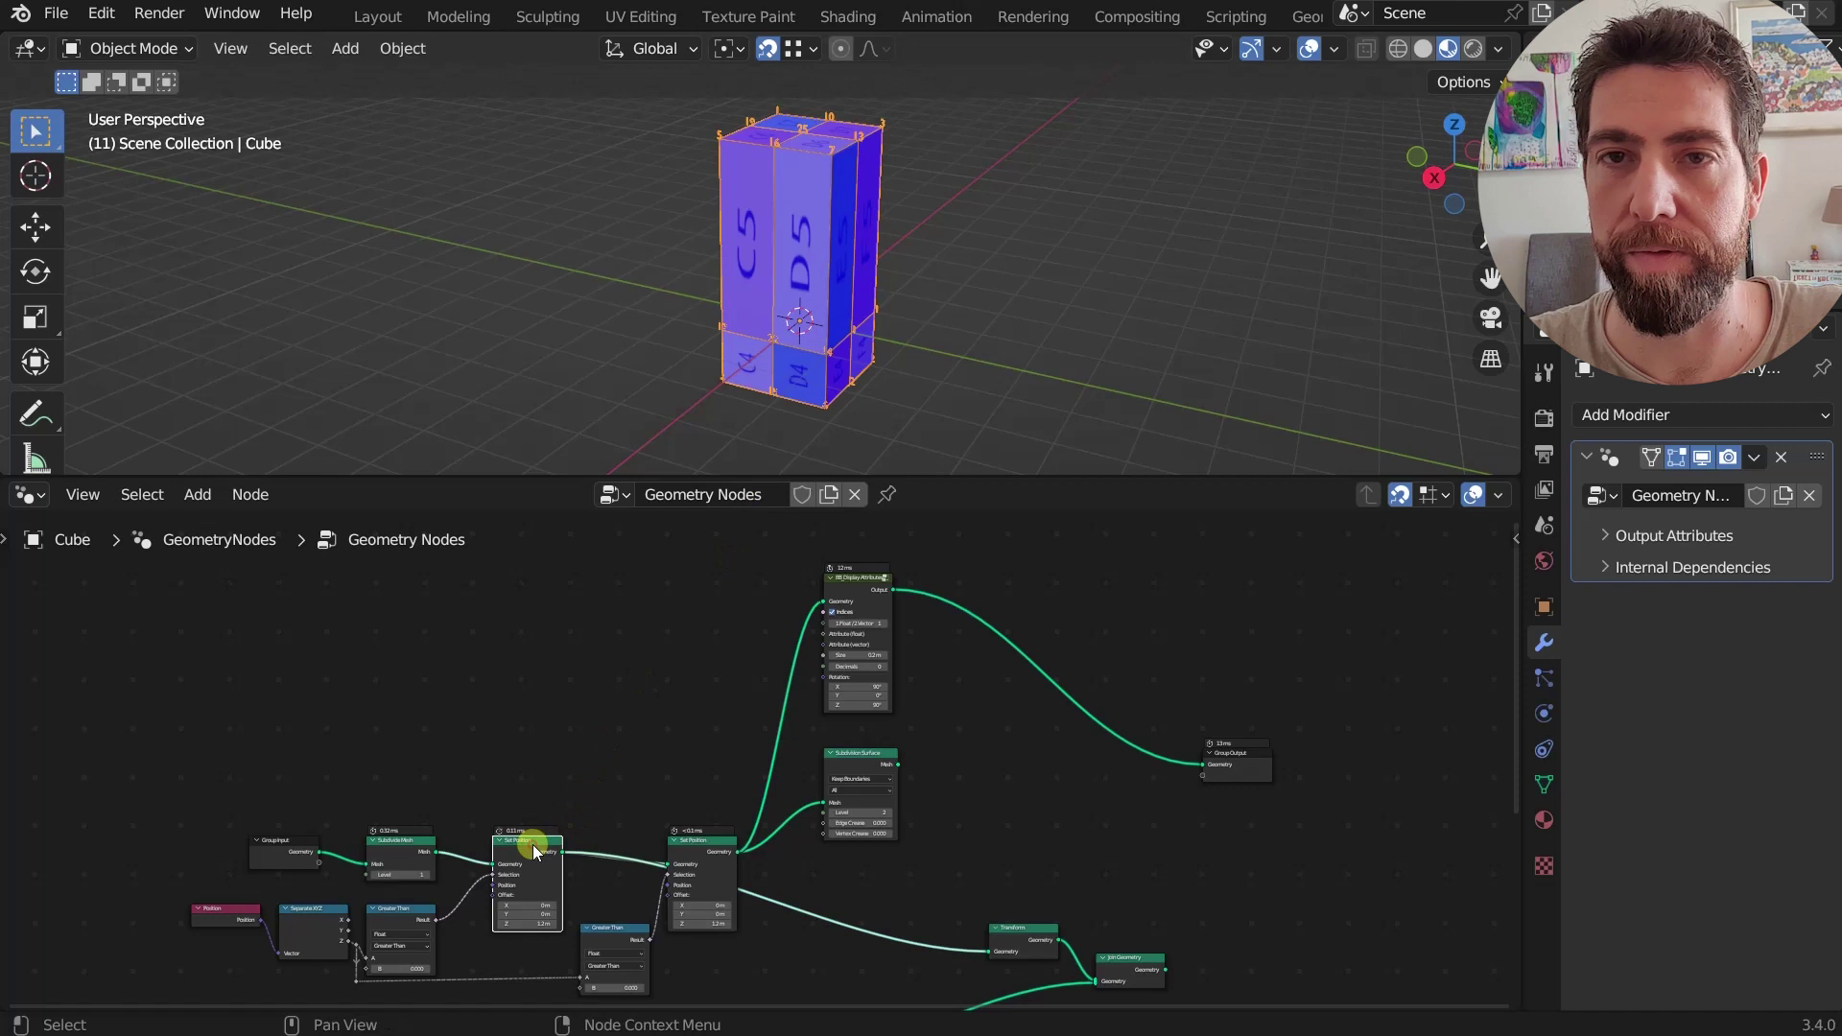
{"action": "left_click", "coordinate": [395, 841]}
{"action": "left_click", "coordinate": [395, 840], "text": "ctrl+shift"}
{"action": "left_click", "coordinate": [518, 842]}
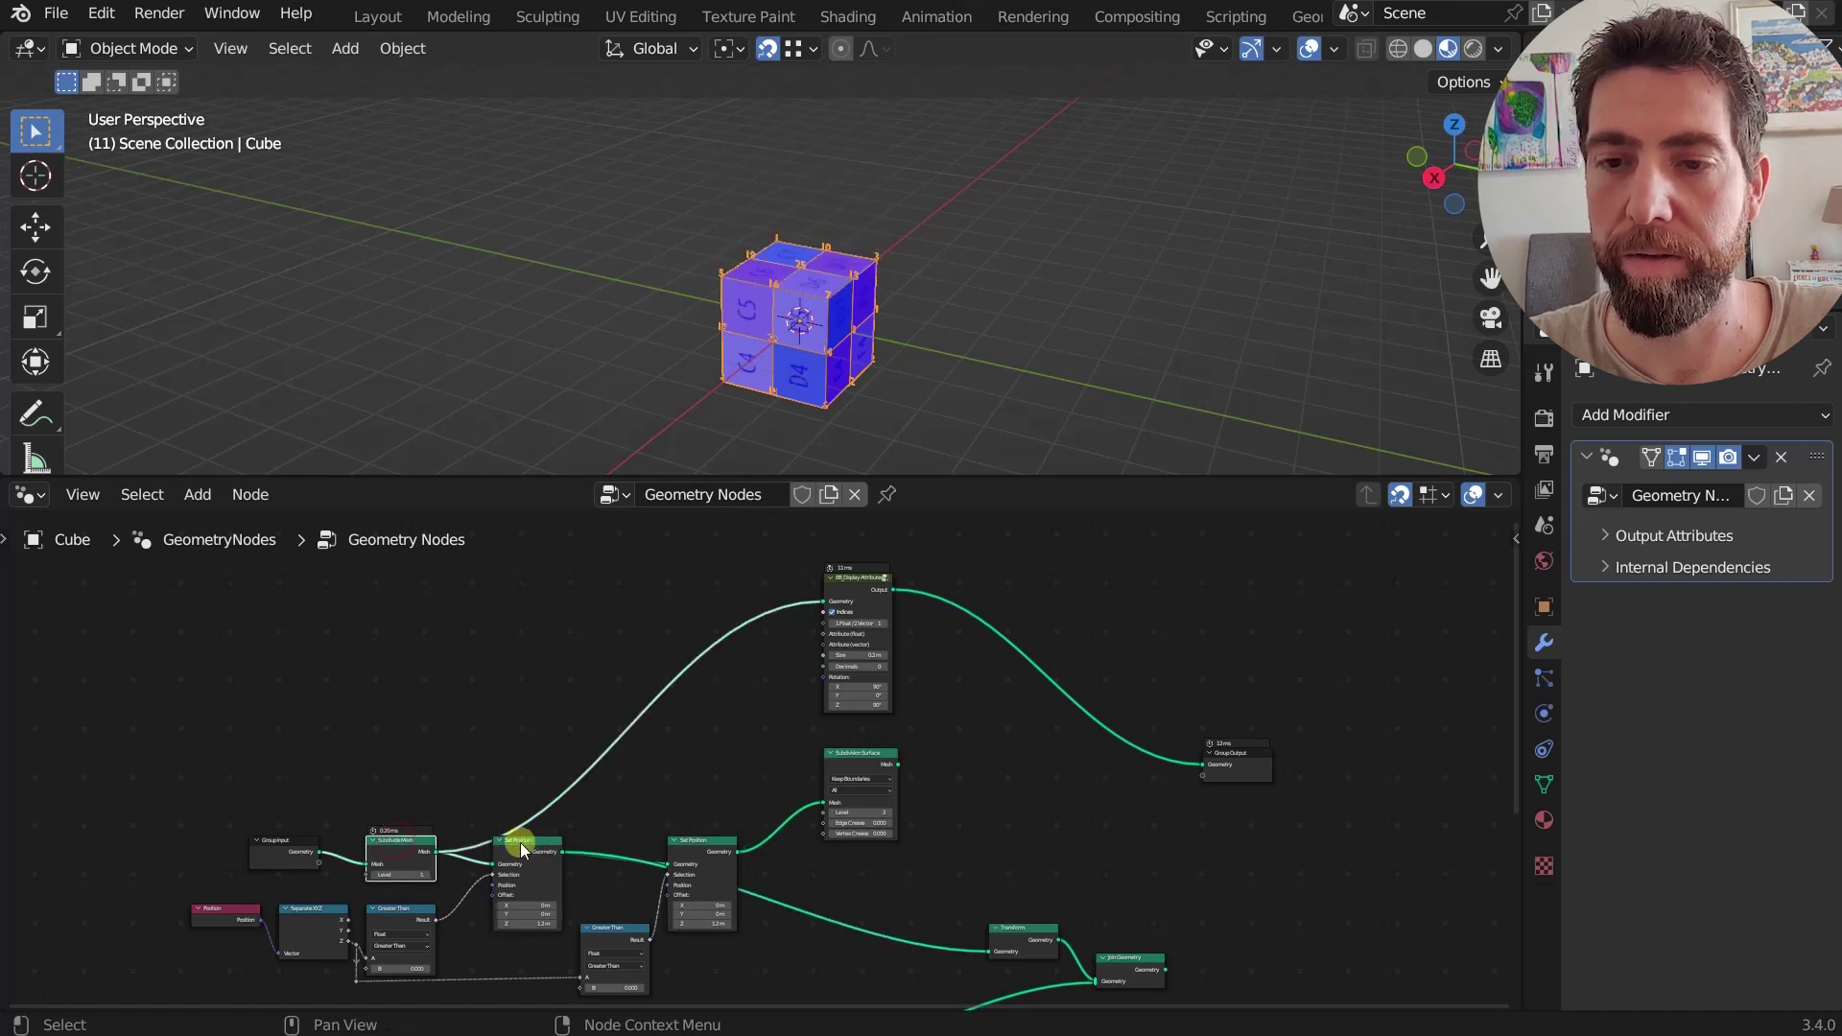
{"action": "left_click", "coordinate": [520, 842], "text": "ctrl+shift"}
{"action": "left_click", "coordinate": [694, 851]}
{"action": "left_click", "coordinate": [694, 852], "text": "ctrl+shift"}
- Link the Subdivision Surface node's Mesh output to Group Output in place of the BB_Display Attributes node
{"action": "scroll", "coordinate": [867, 617], "scroll_direction": "up", "scroll_amount": 5}
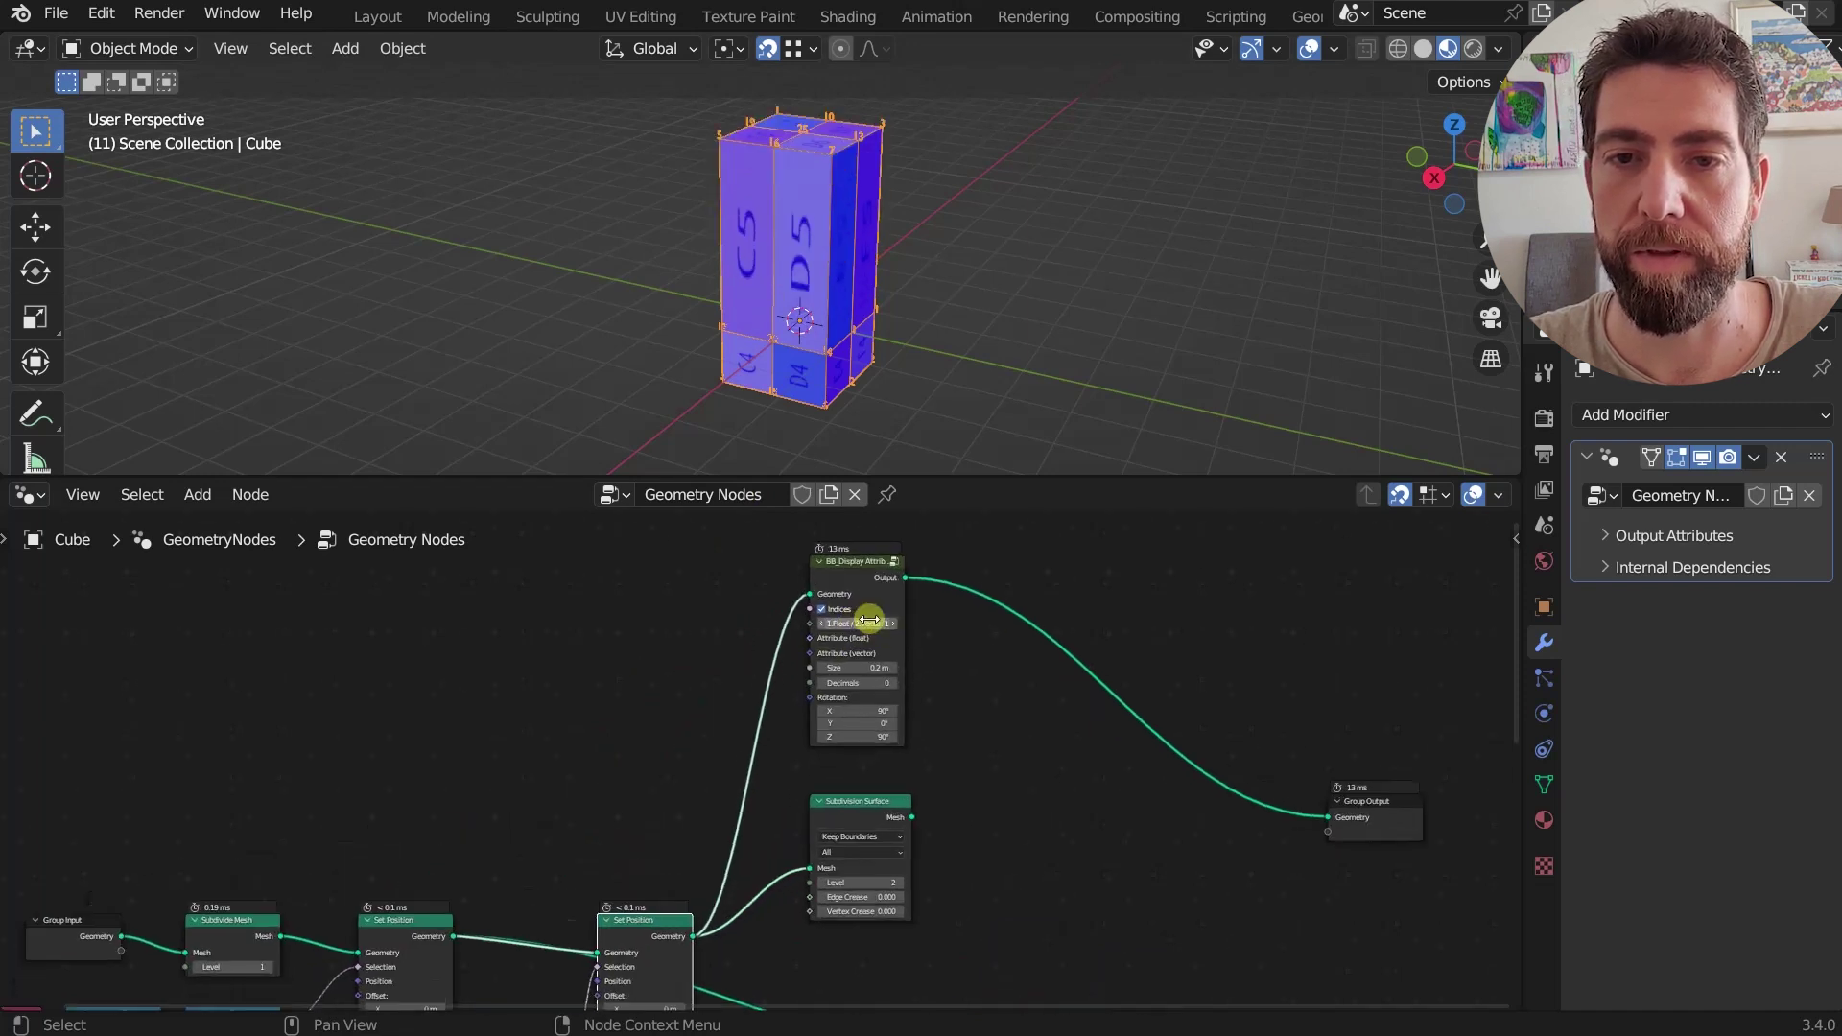
{"action": "scroll", "coordinate": [894, 695], "scroll_direction": "up", "scroll_amount": 1}
{"action": "mouse_move", "coordinate": [896, 710]}
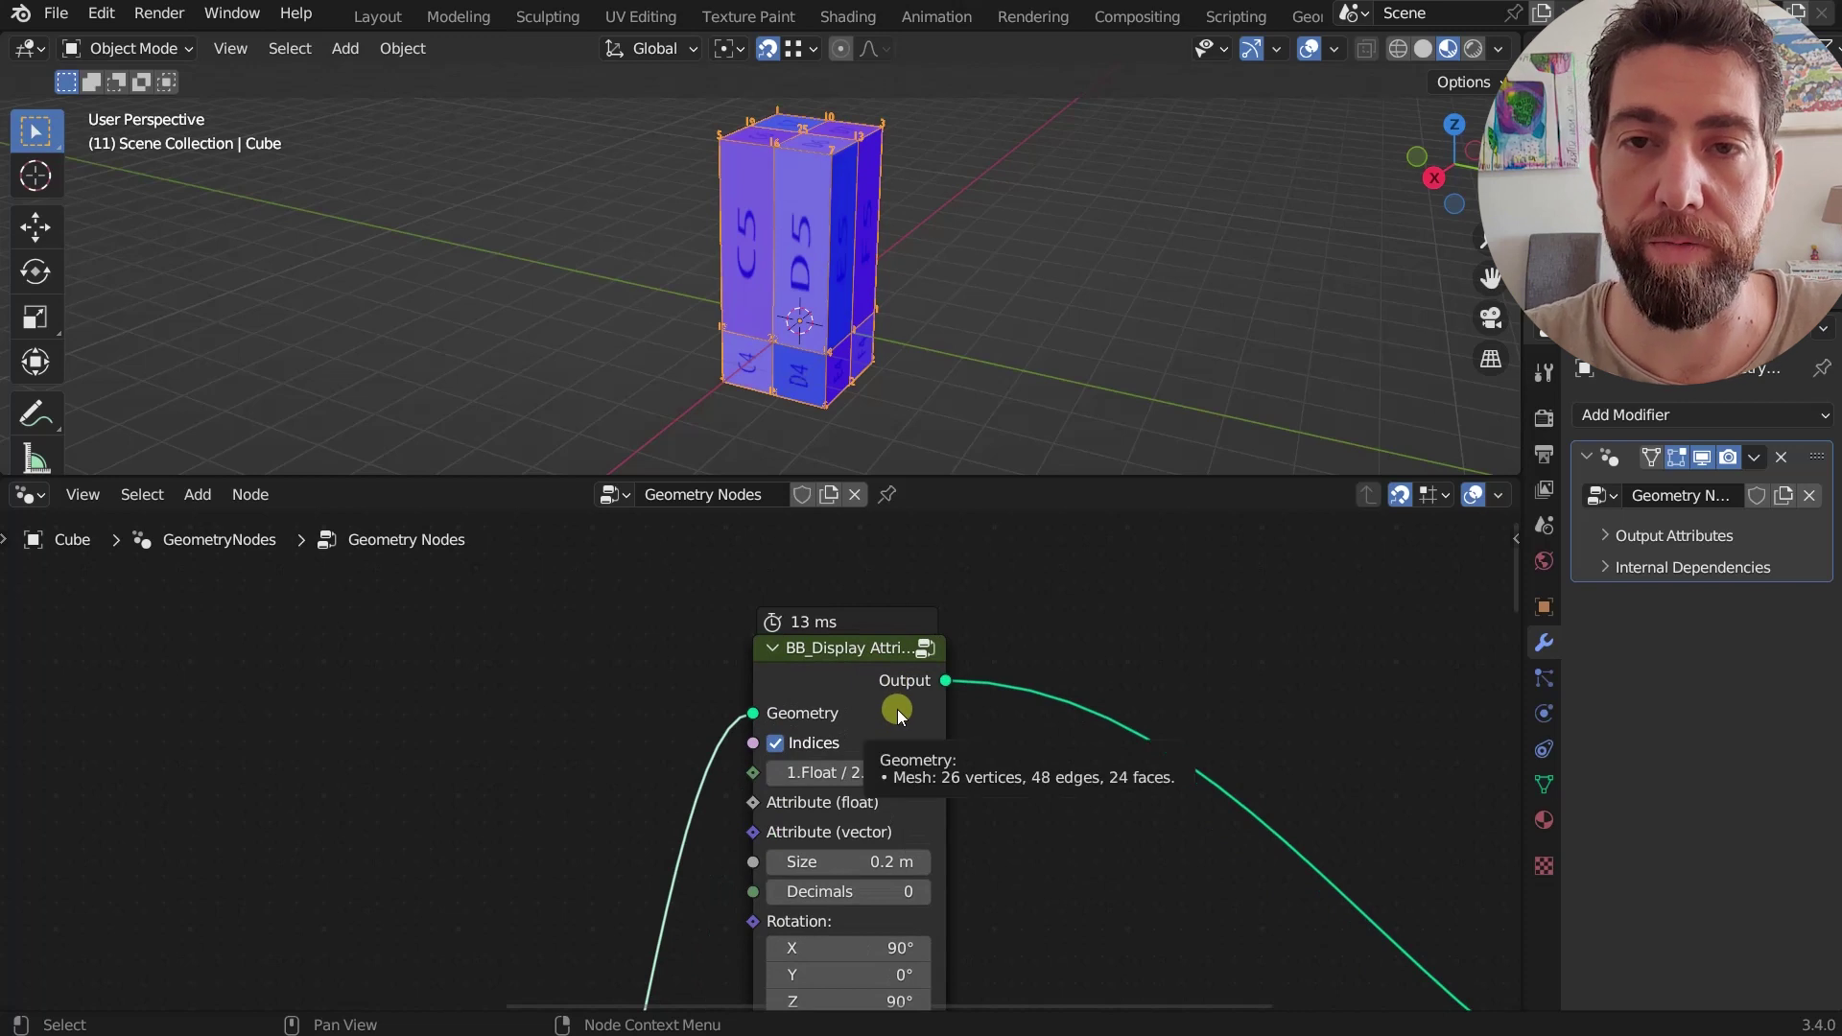
{"action": "scroll", "coordinate": [896, 710], "scroll_direction": "down", "scroll_amount": 3}
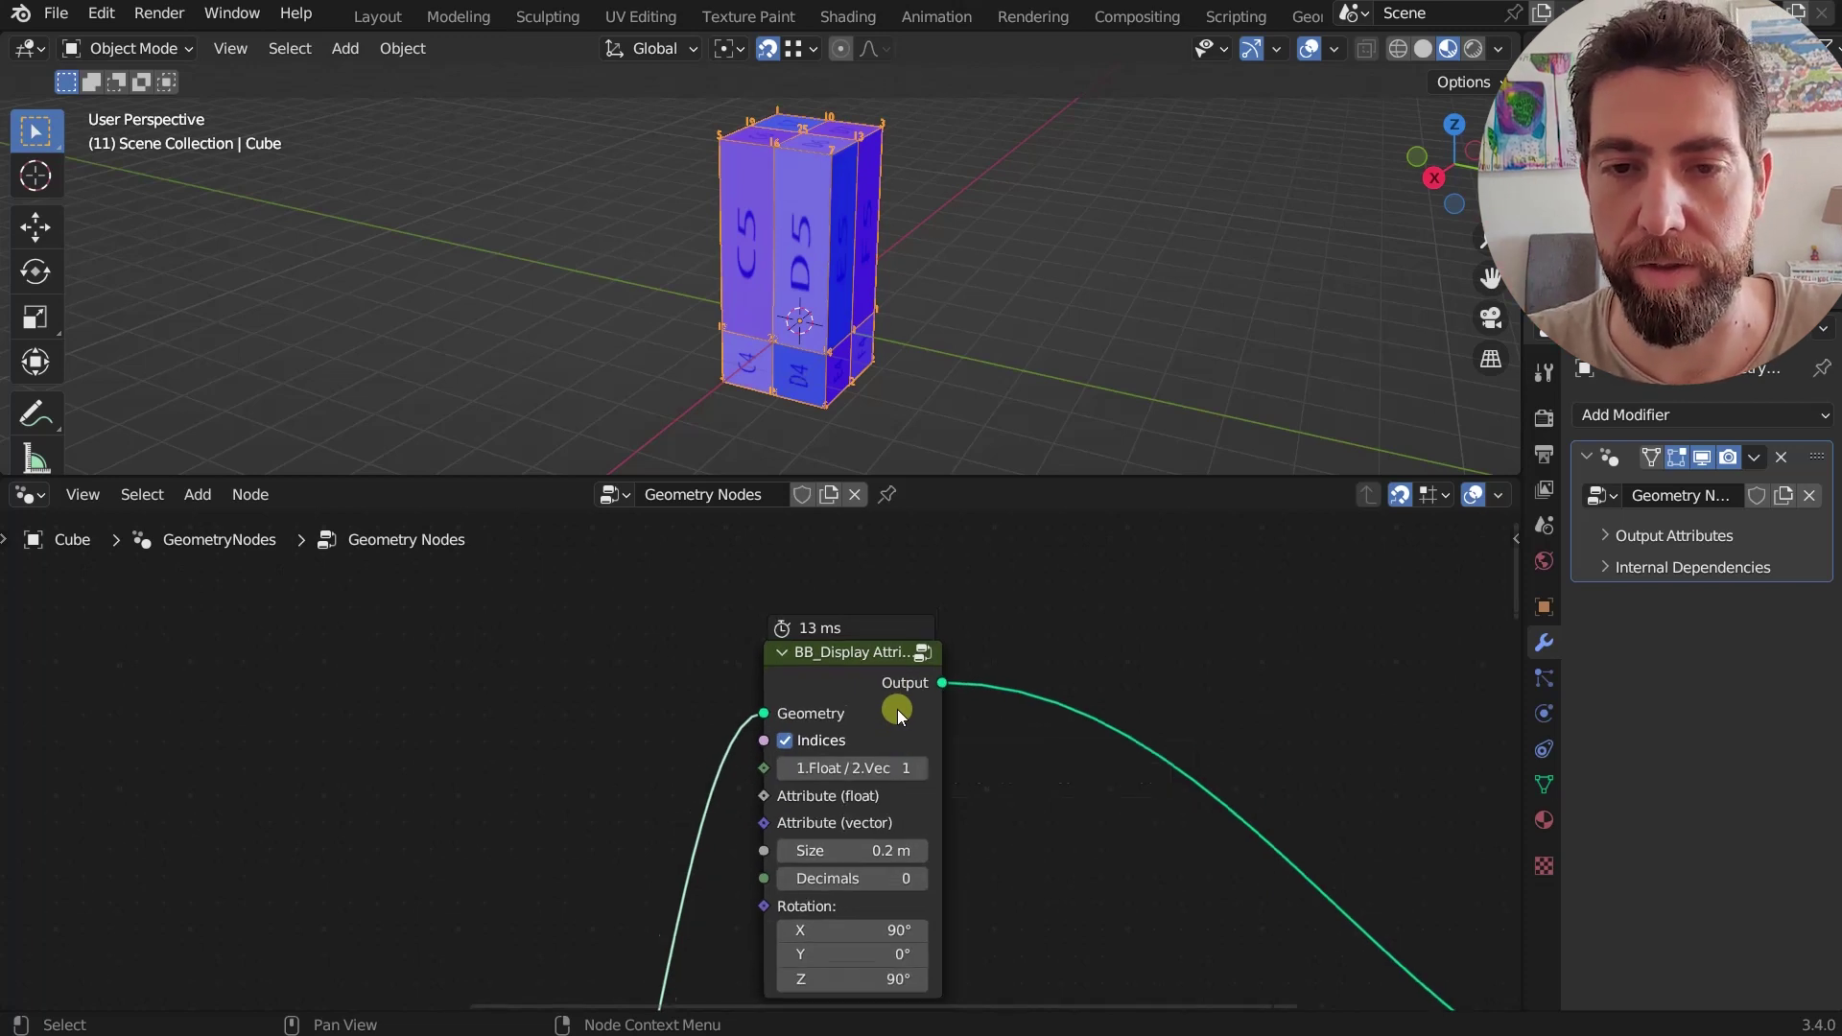
{"action": "middle_click_drag", "start_coordinate": [981, 731], "coordinate": [892, 648]}
{"action": "scroll", "coordinate": [892, 648], "scroll_direction": "down", "scroll_amount": 2}
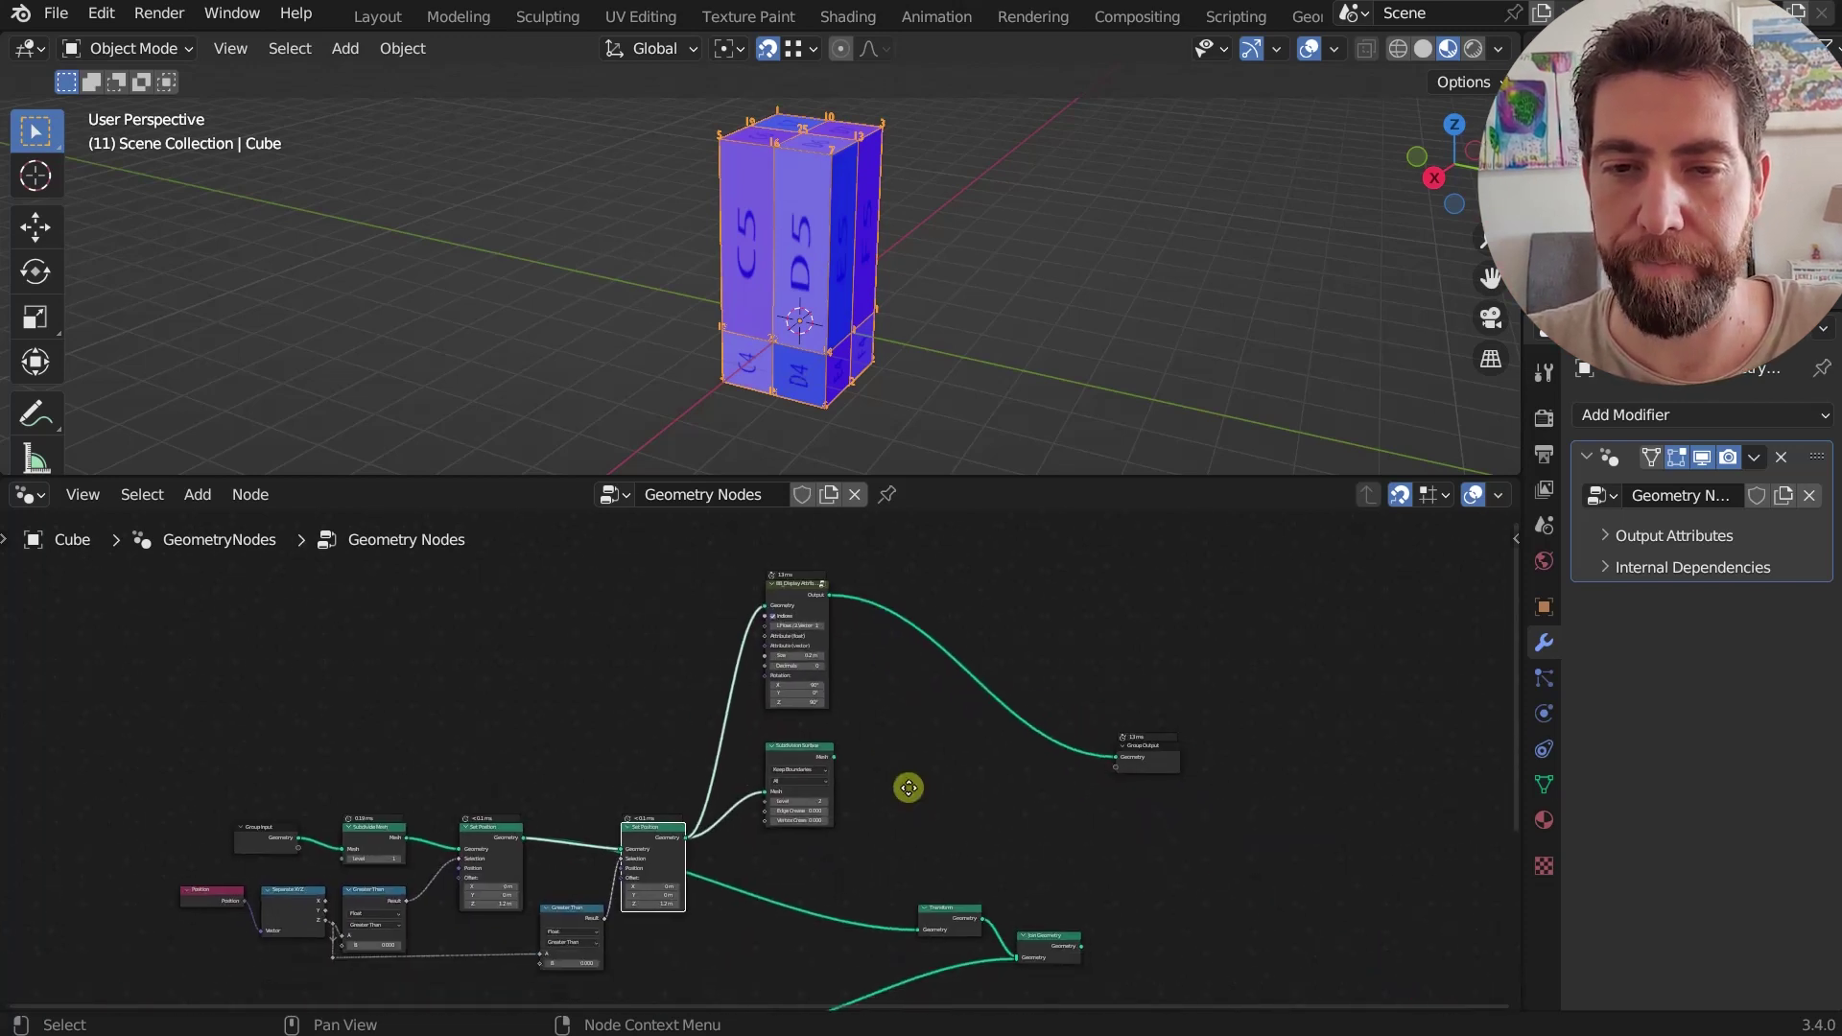
{"action": "left_click_drag", "start_coordinate": [834, 757], "coordinate": [1116, 756]}
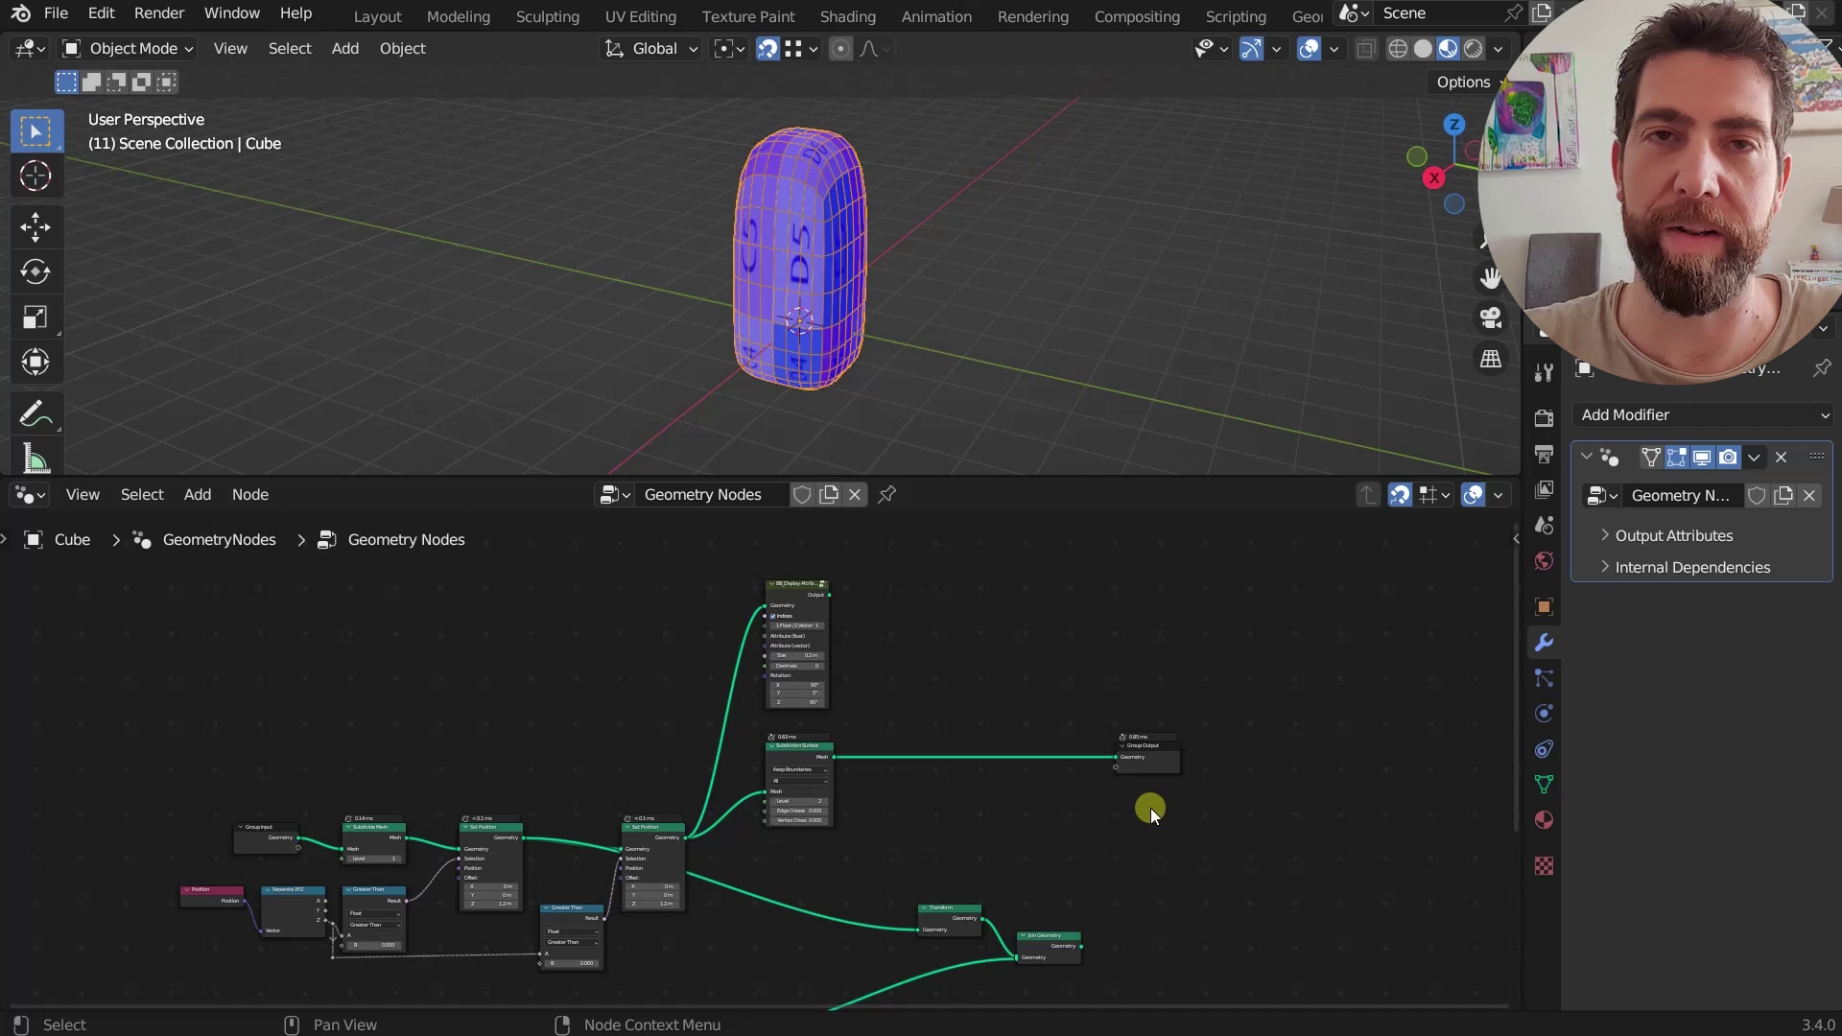
- Open the Preferences to examine the NODE connector add-on's details and target shortcuts, and minimize the window
{"action": "scroll", "coordinate": [974, 807], "scroll_direction": "down", "scroll_amount": 2}
{"action": "middle_click_drag", "start_coordinate": [975, 808], "coordinate": [993, 731]}
{"action": "scroll", "coordinate": [993, 731], "scroll_direction": "up", "scroll_amount": 2}
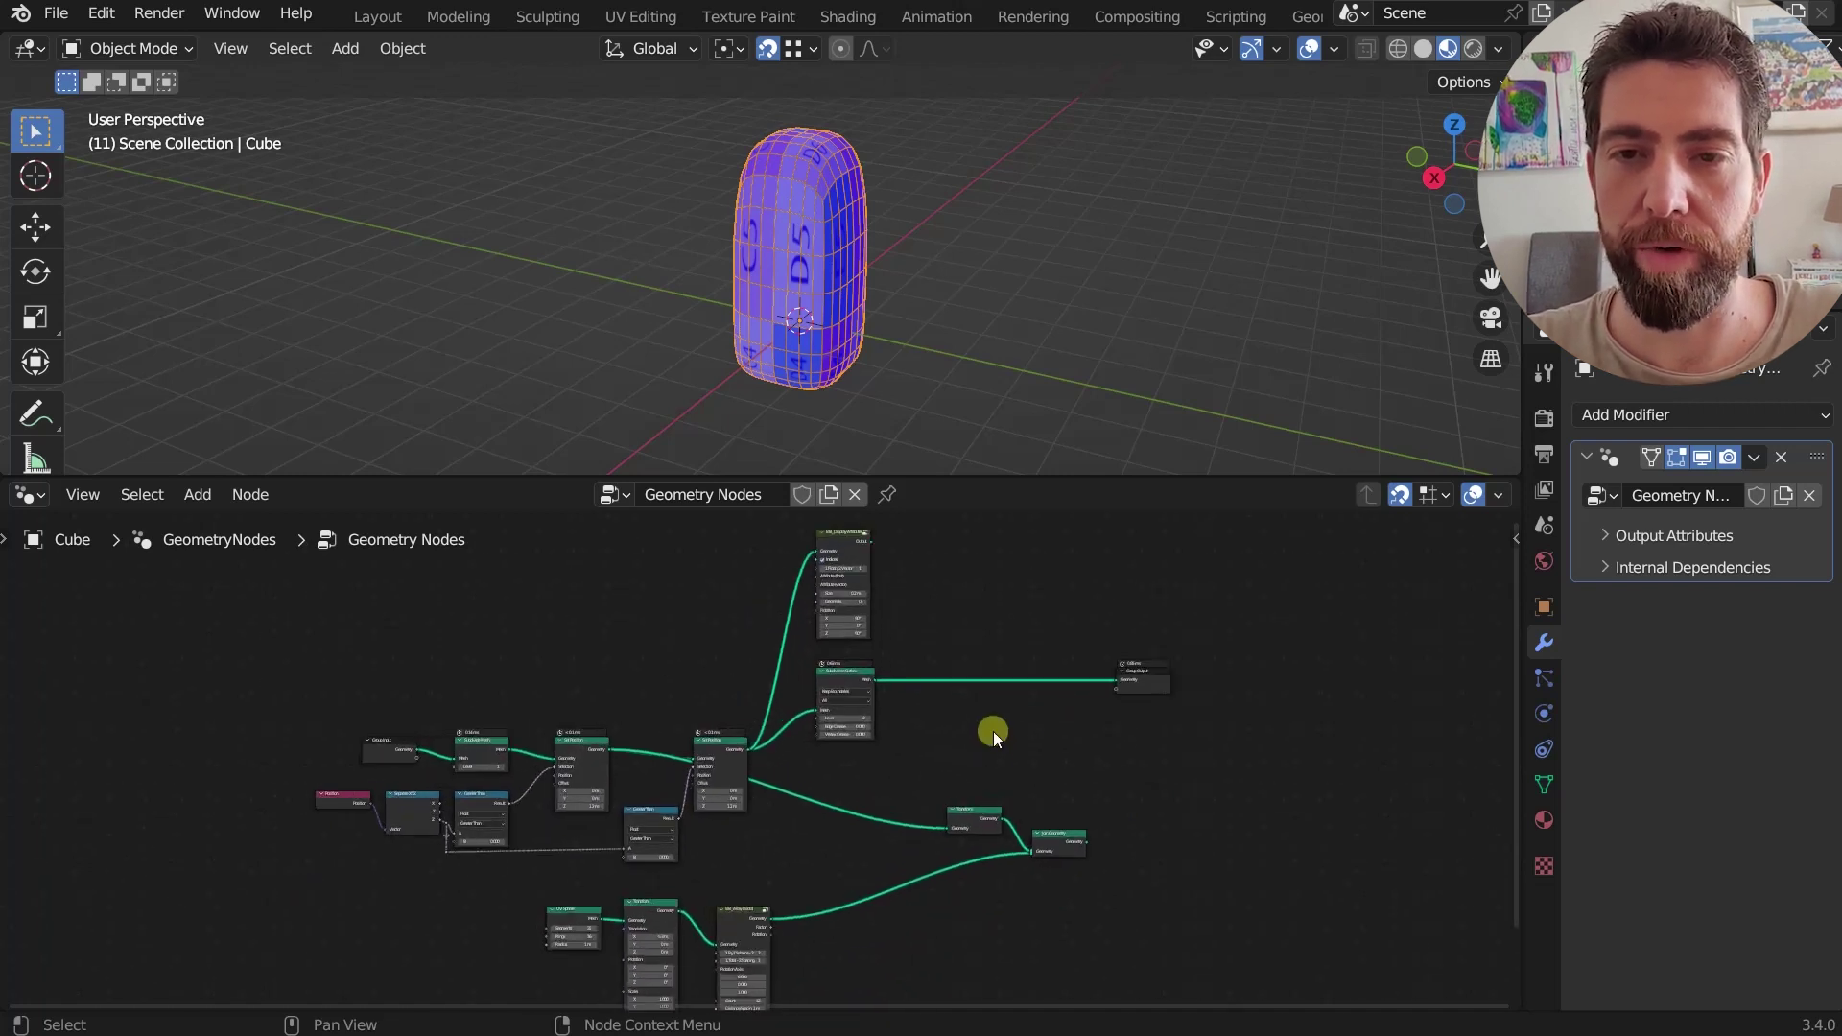
{"action": "left_click", "coordinate": [102, 13]}
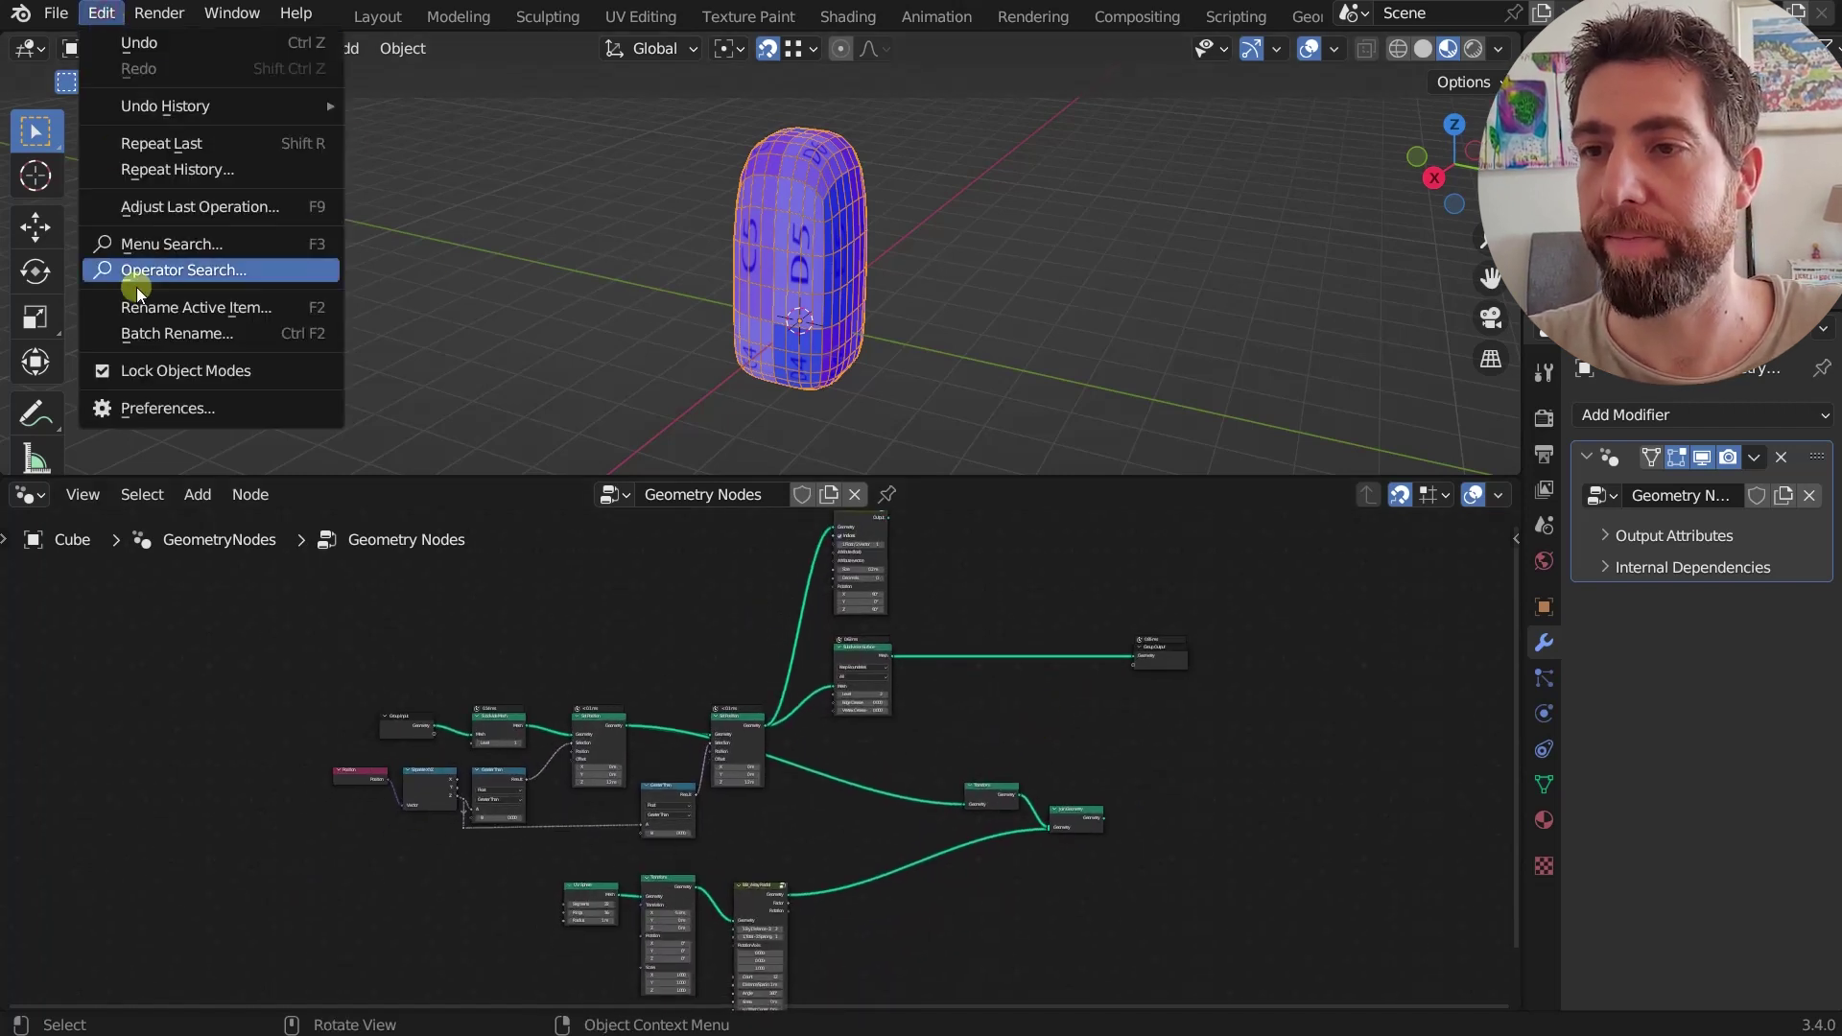
{"action": "left_click", "coordinate": [172, 401]}
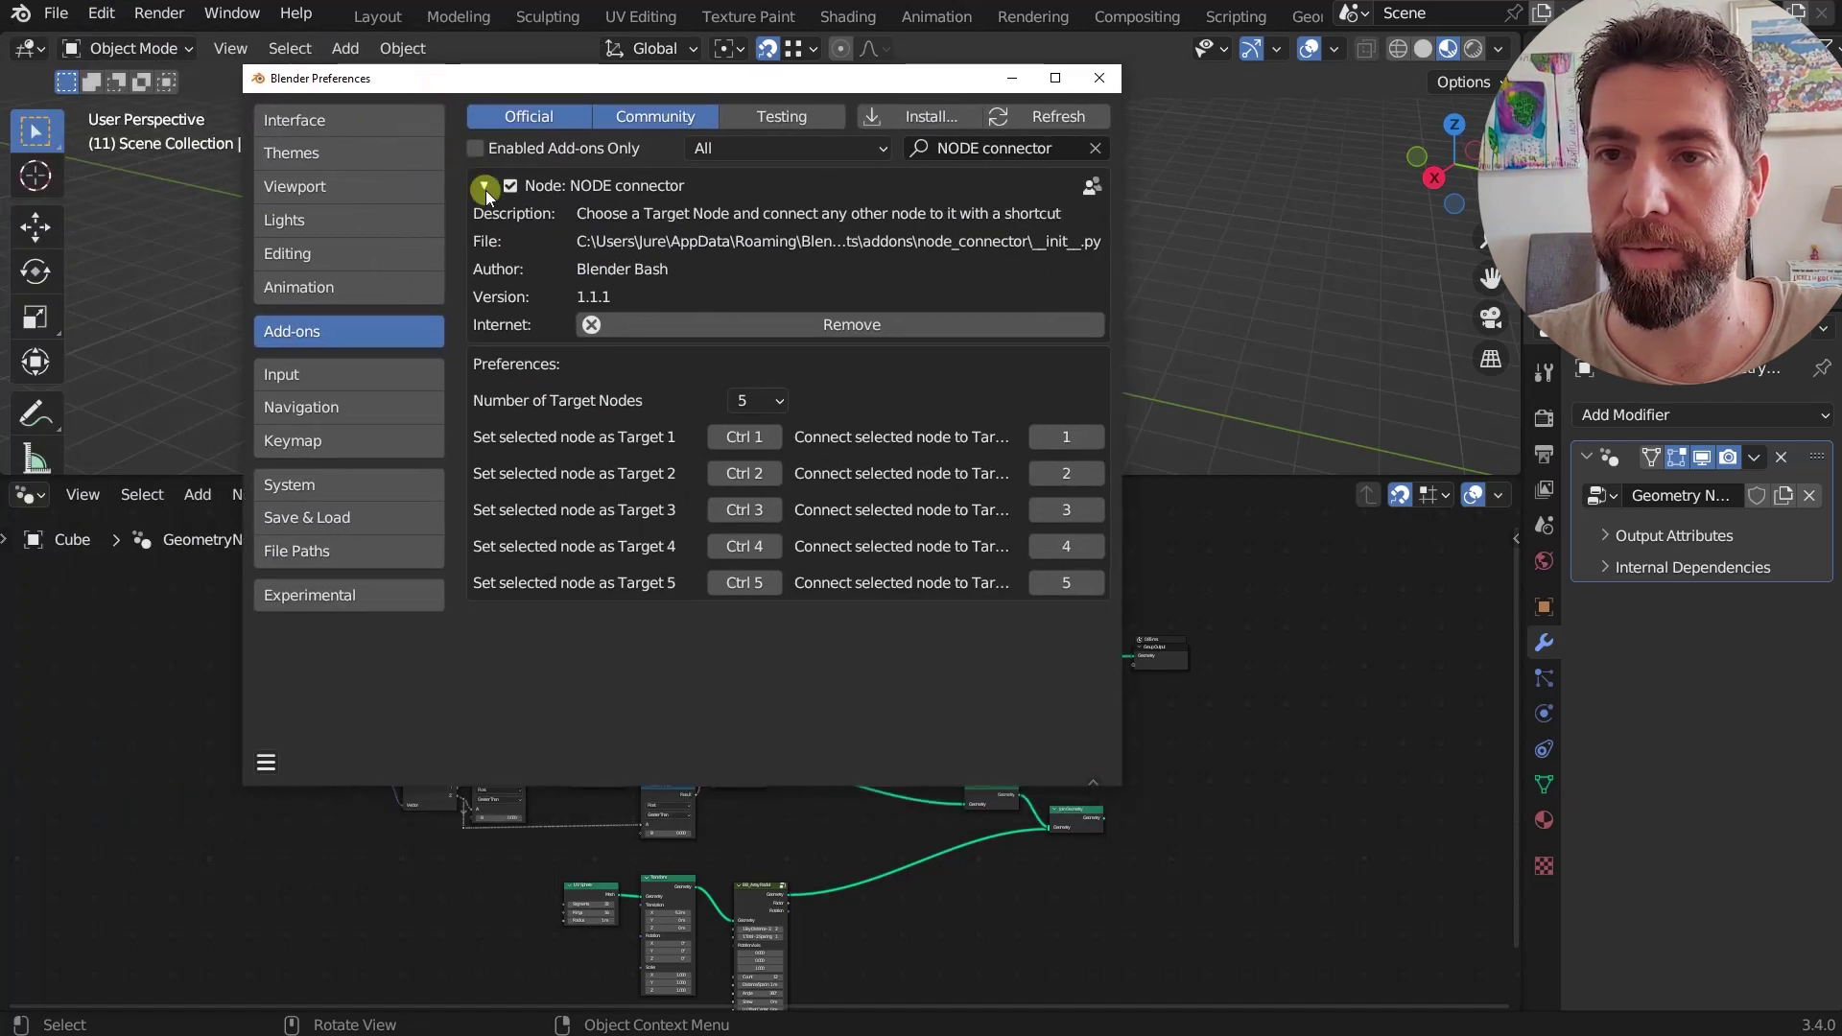
{"action": "left_click", "coordinate": [484, 184]}
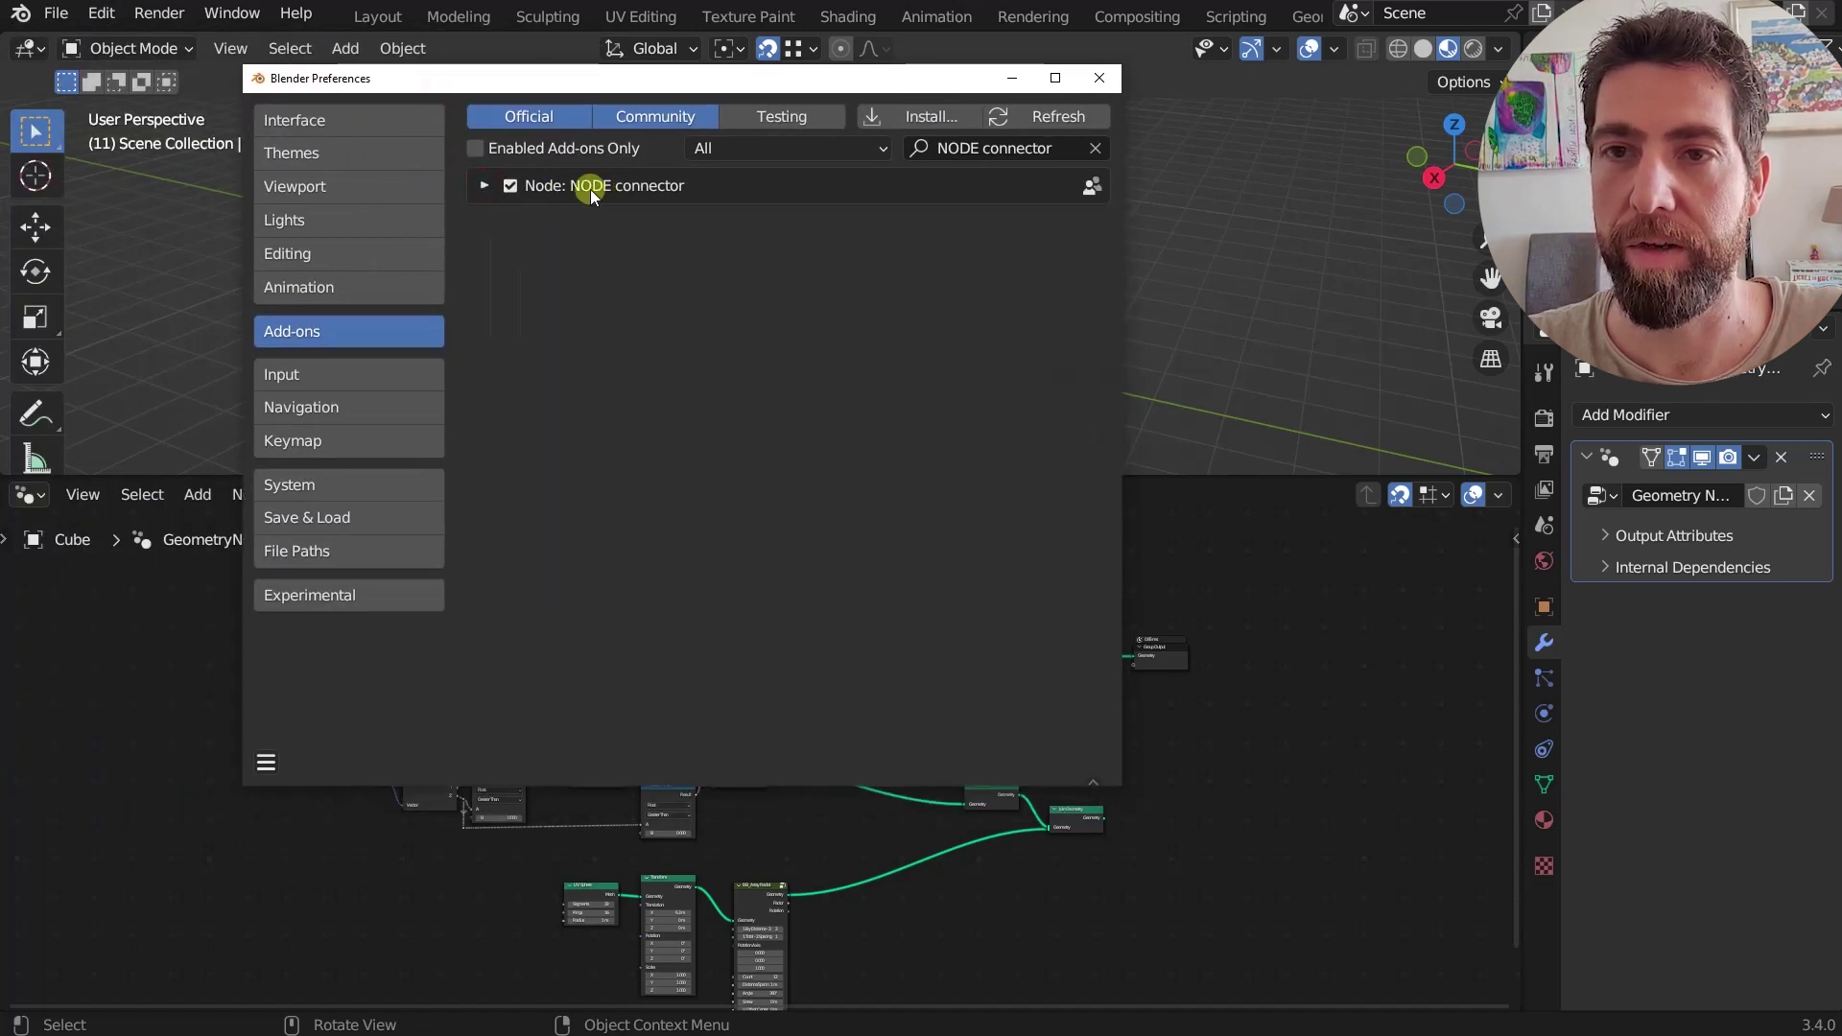
{"action": "left_click", "coordinate": [486, 184]}
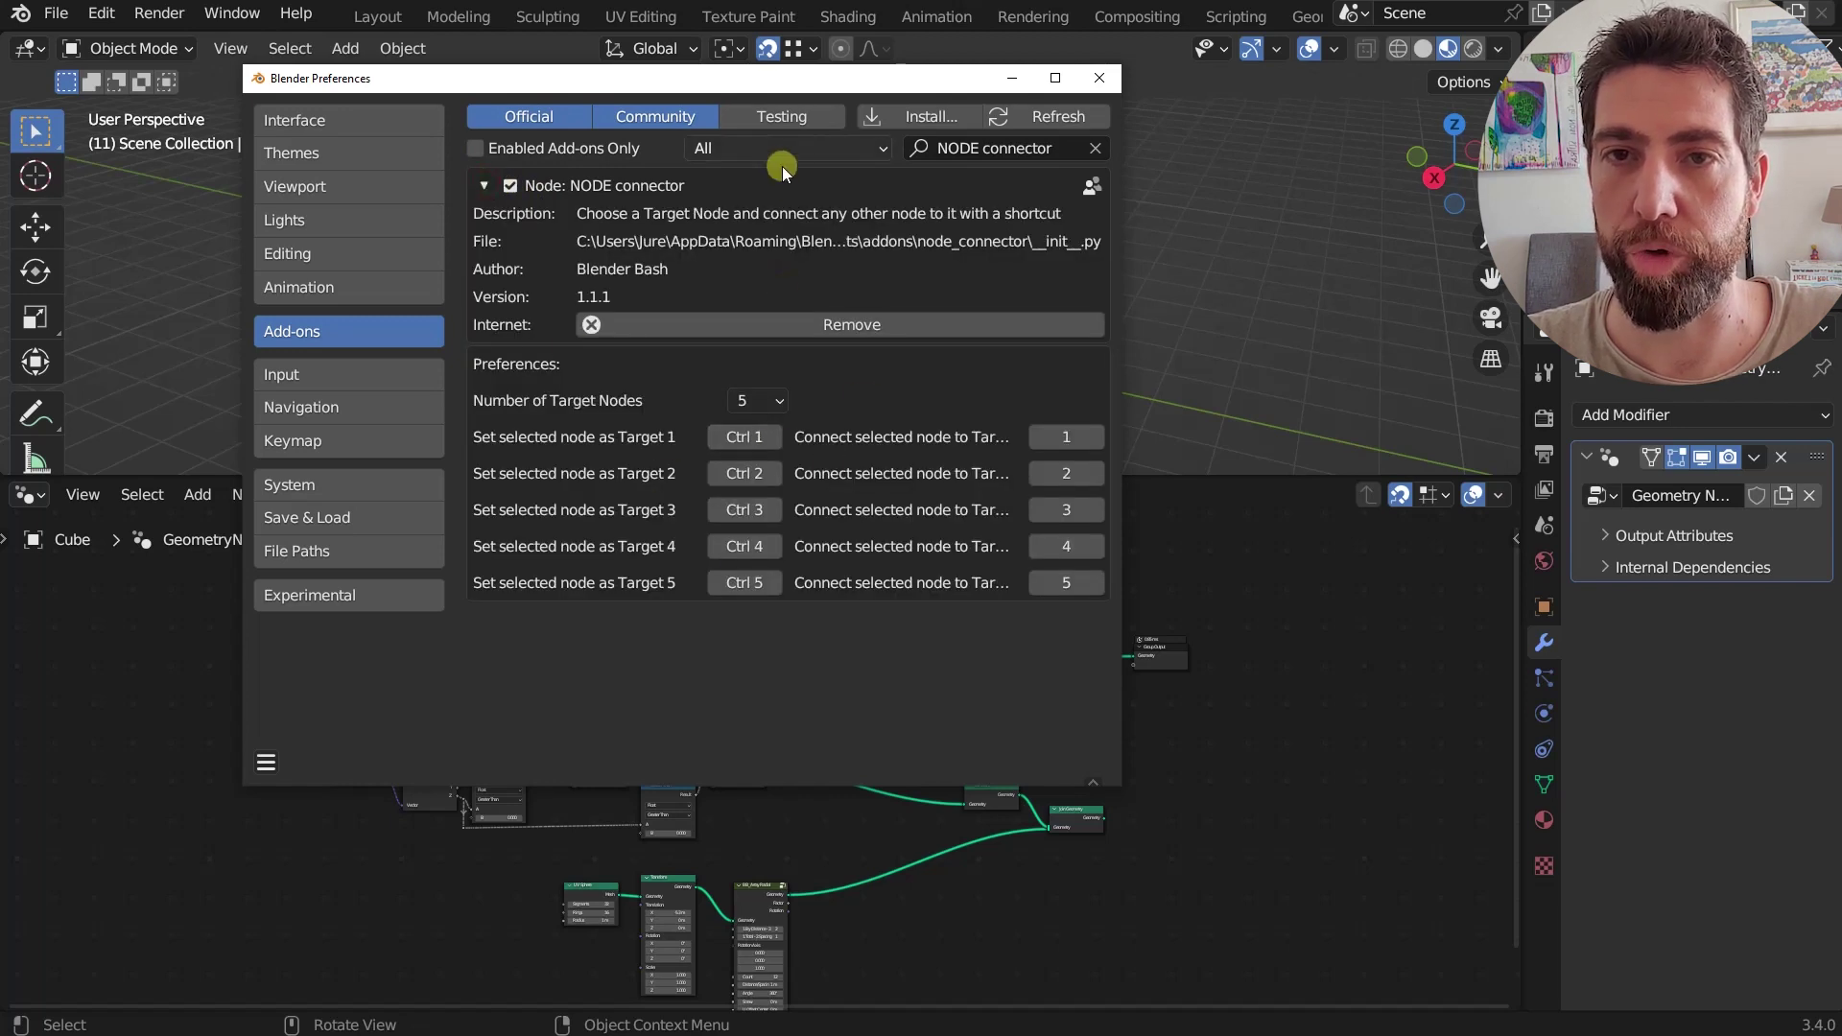
{"action": "left_click_drag", "start_coordinate": [827, 94], "coordinate": [700, 90]}
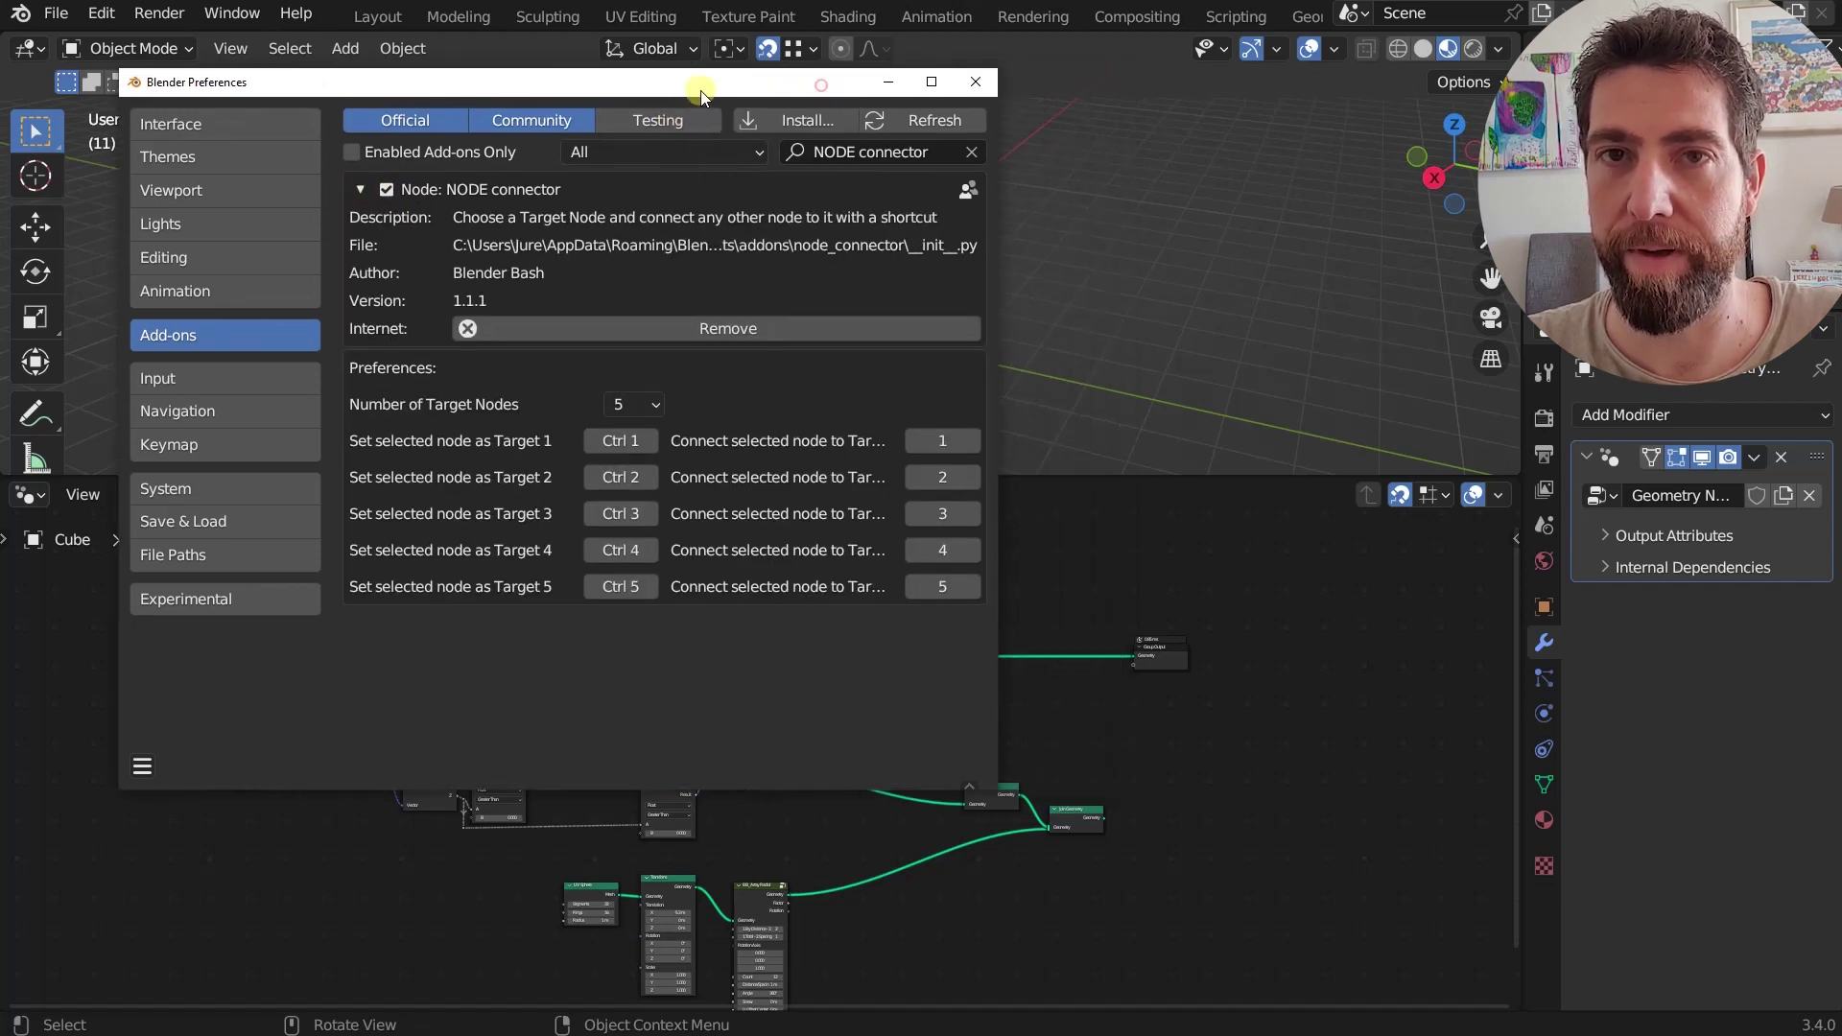
{"action": "left_click", "coordinate": [886, 81]}
- Show the NODE connector add-on's Connect Nodes settings beside the node tree
{"action": "scroll", "coordinate": [913, 821], "scroll_direction": "up", "scroll_amount": 2}
{"action": "scroll", "coordinate": [838, 693], "scroll_direction": "right", "scroll_amount": 3}
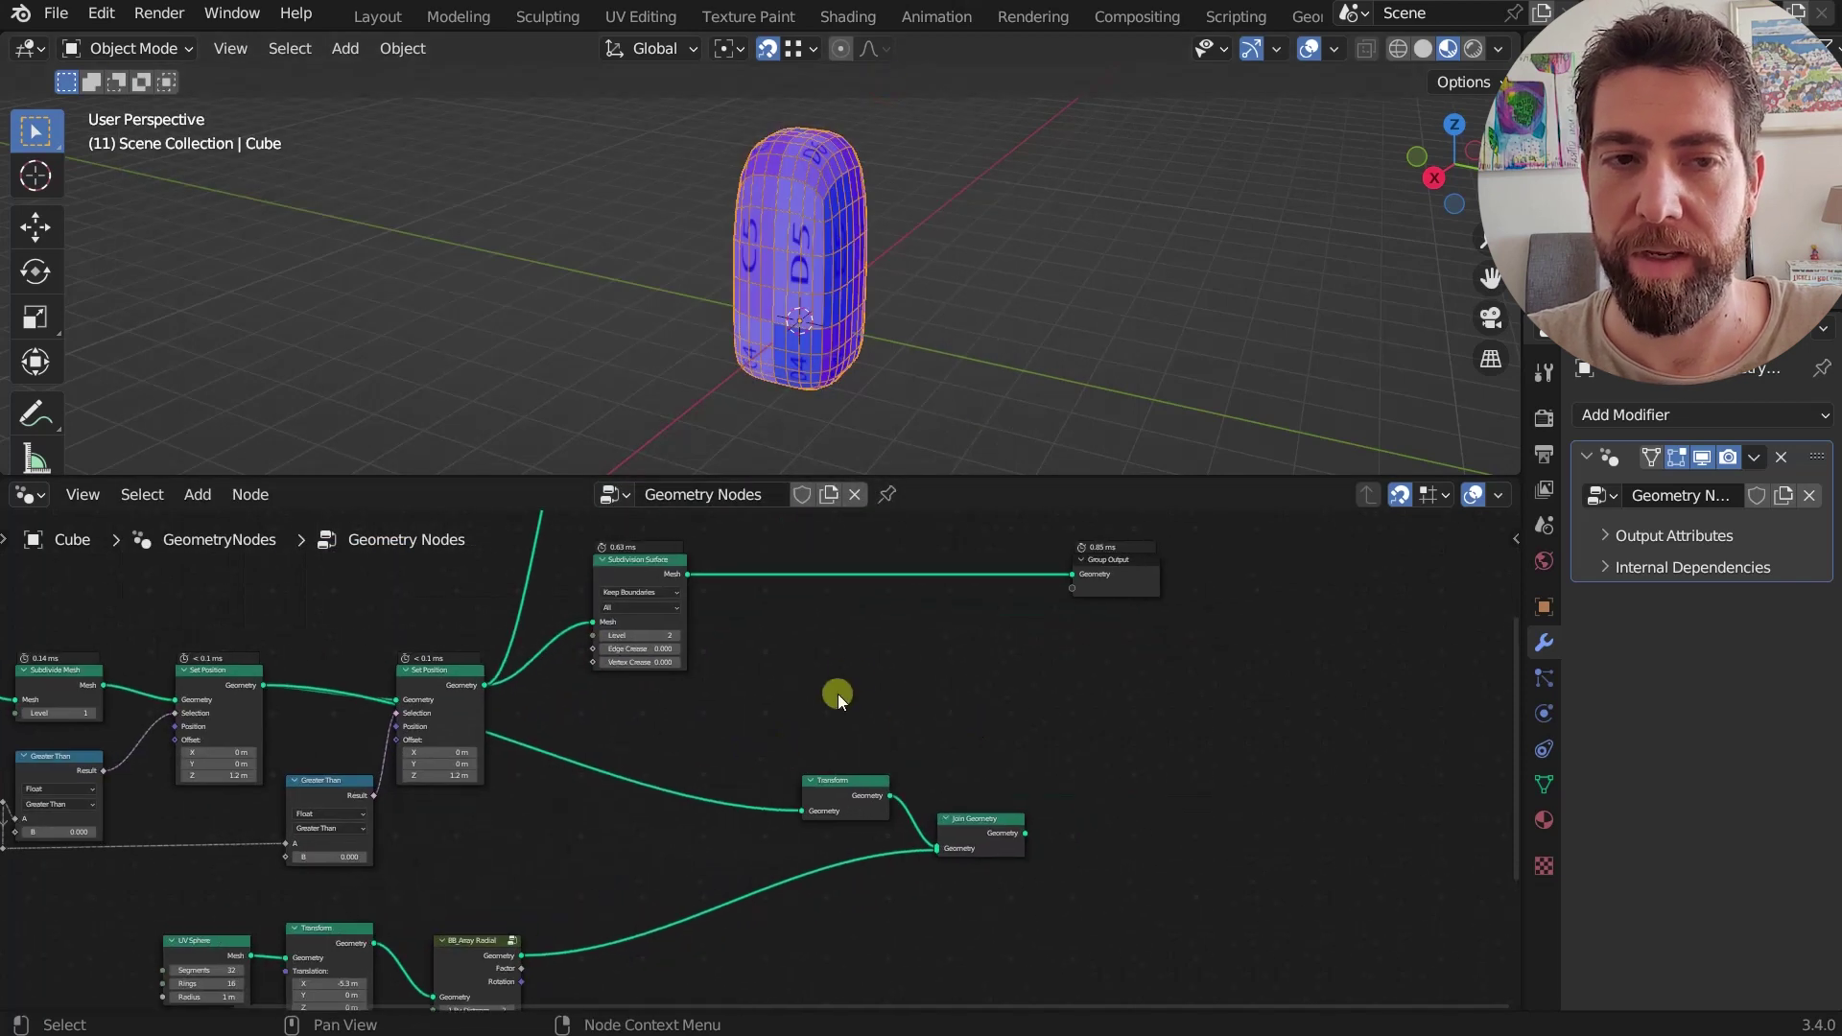
{"action": "key", "text": "n"}
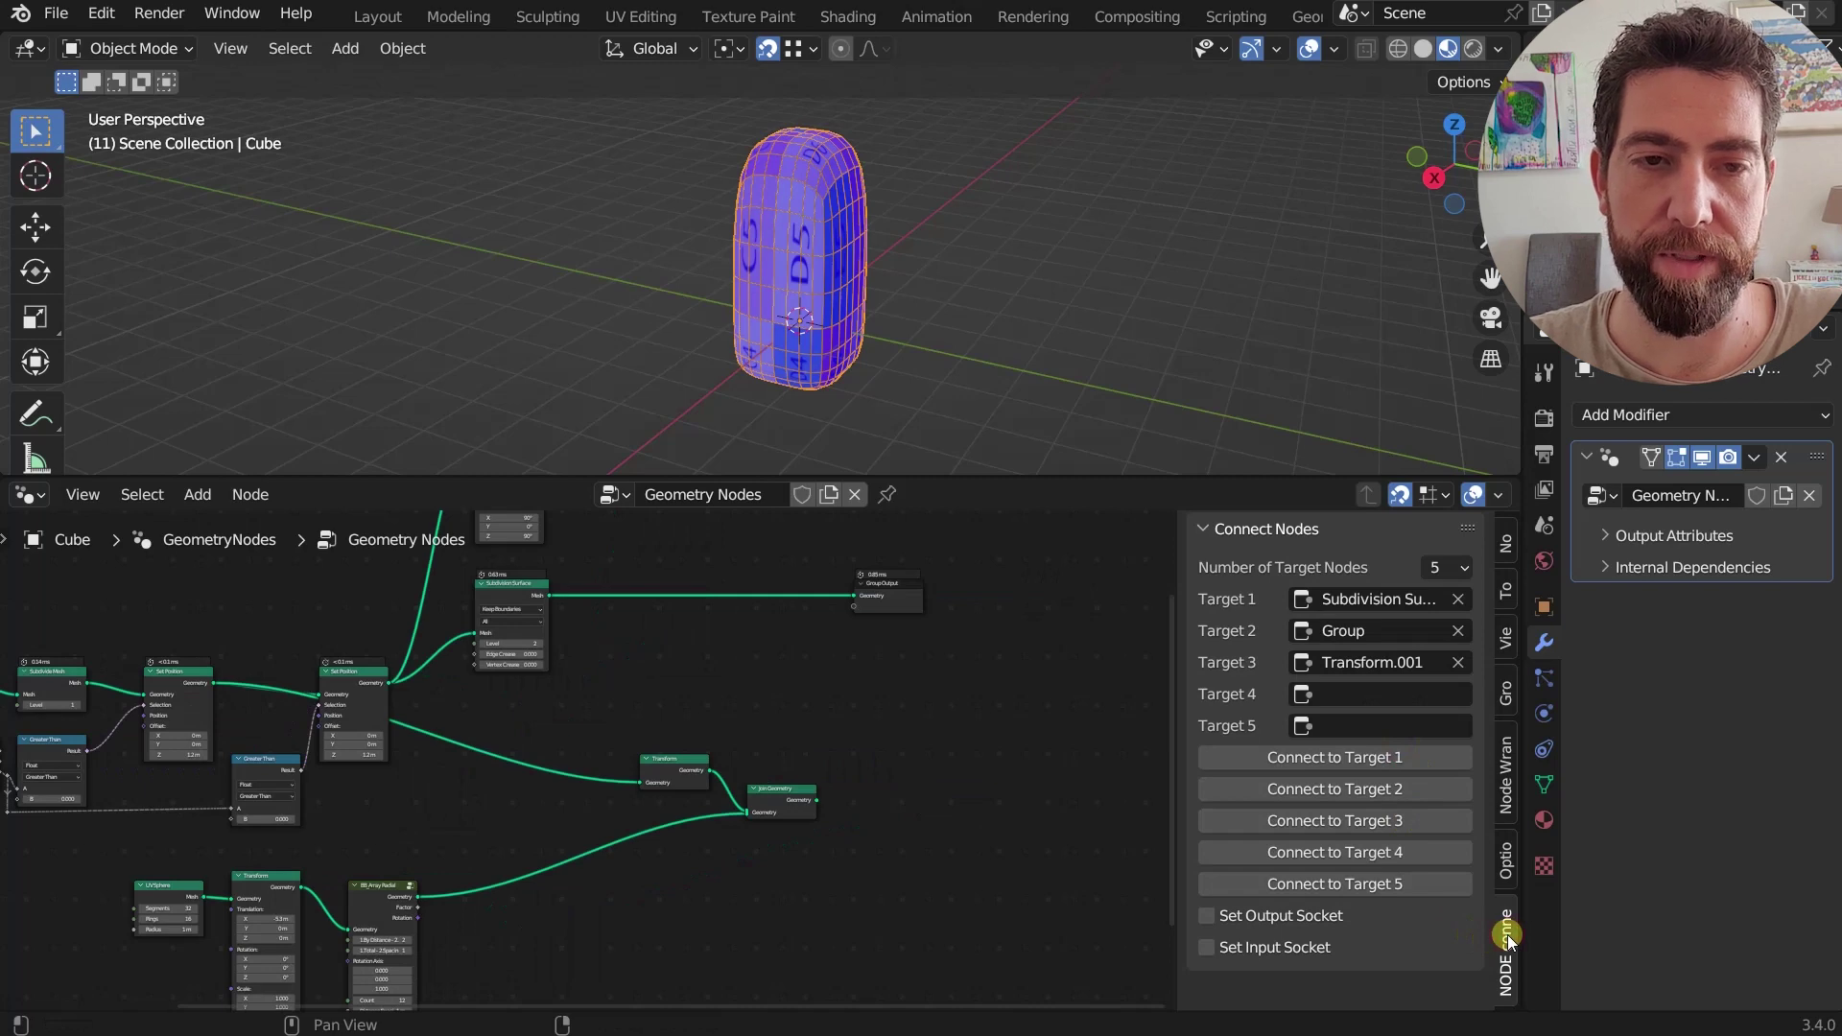
{"action": "left_click", "coordinate": [943, 852]}
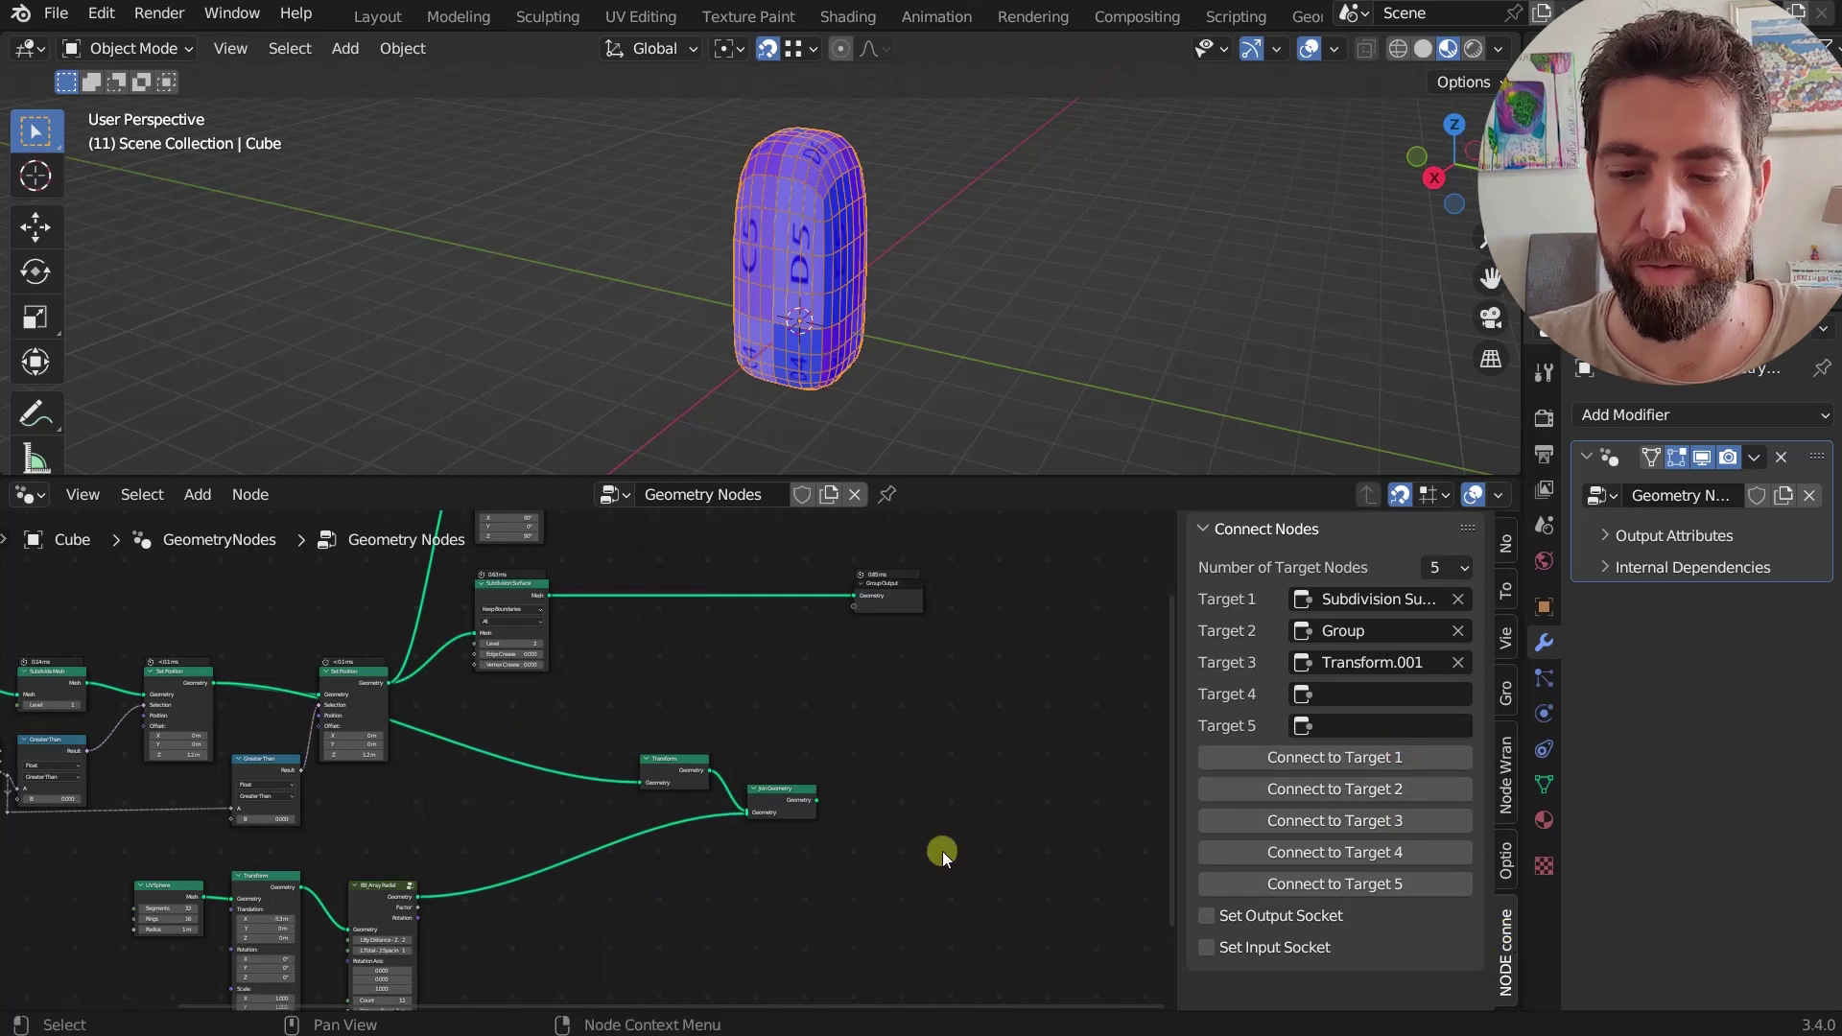
{"action": "key", "text": "n"}
{"action": "key", "text": "n"}
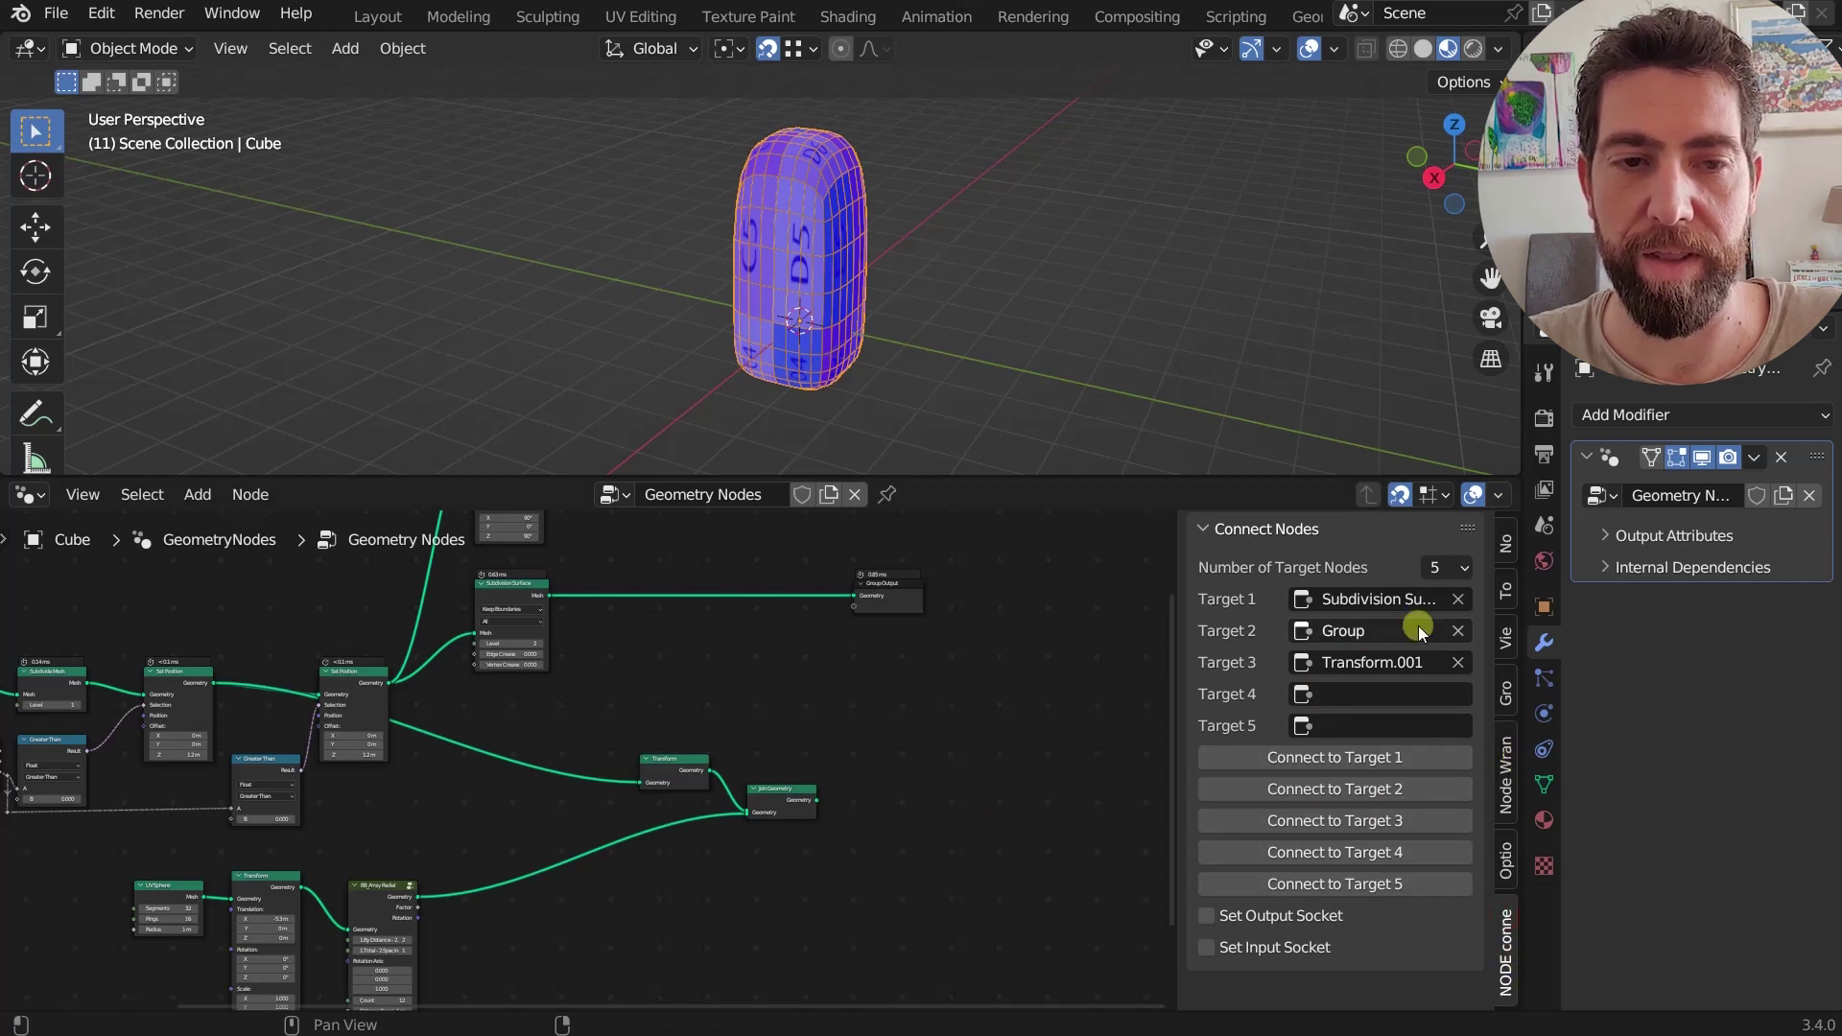
- Set the Connect Nodes number of target nodes to 1, return it to 5, and view the available choices
{"action": "left_click", "coordinate": [1442, 567]}
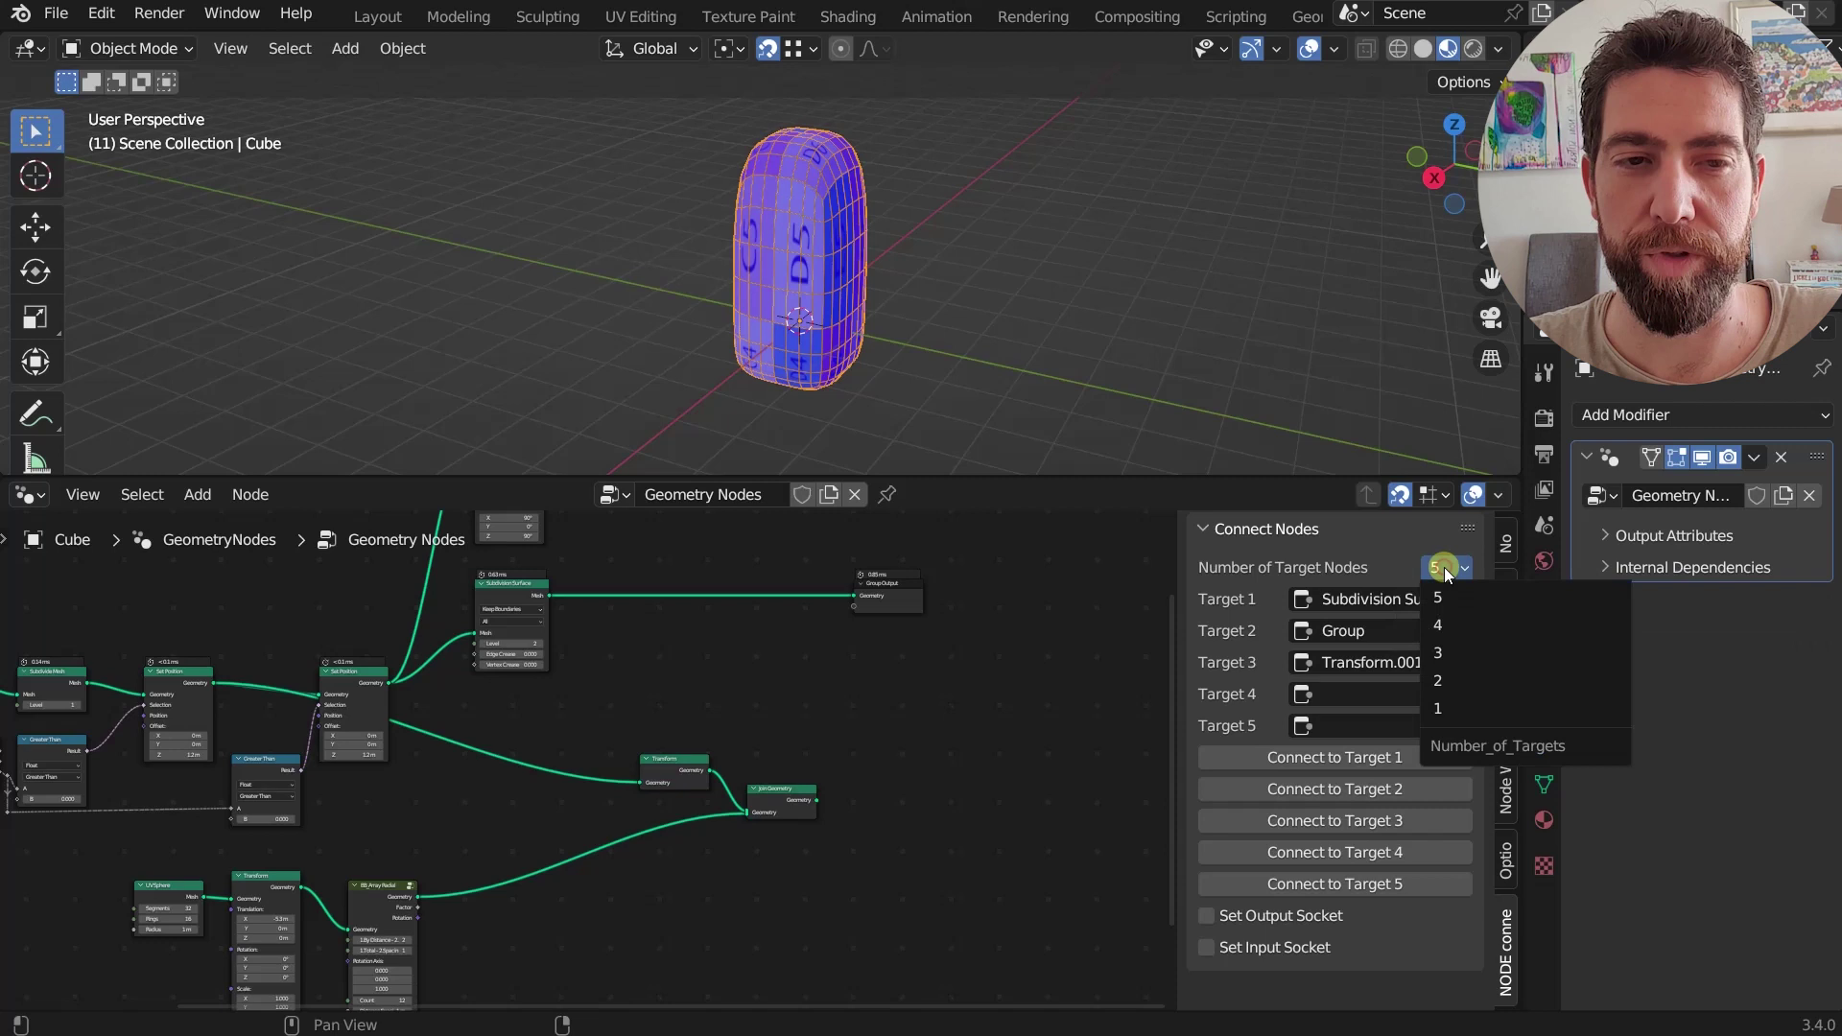
{"action": "left_click", "coordinate": [1437, 708]}
{"action": "left_click", "coordinate": [1446, 572]}
{"action": "left_click", "coordinate": [1449, 593]}
{"action": "left_click", "coordinate": [1446, 568]}
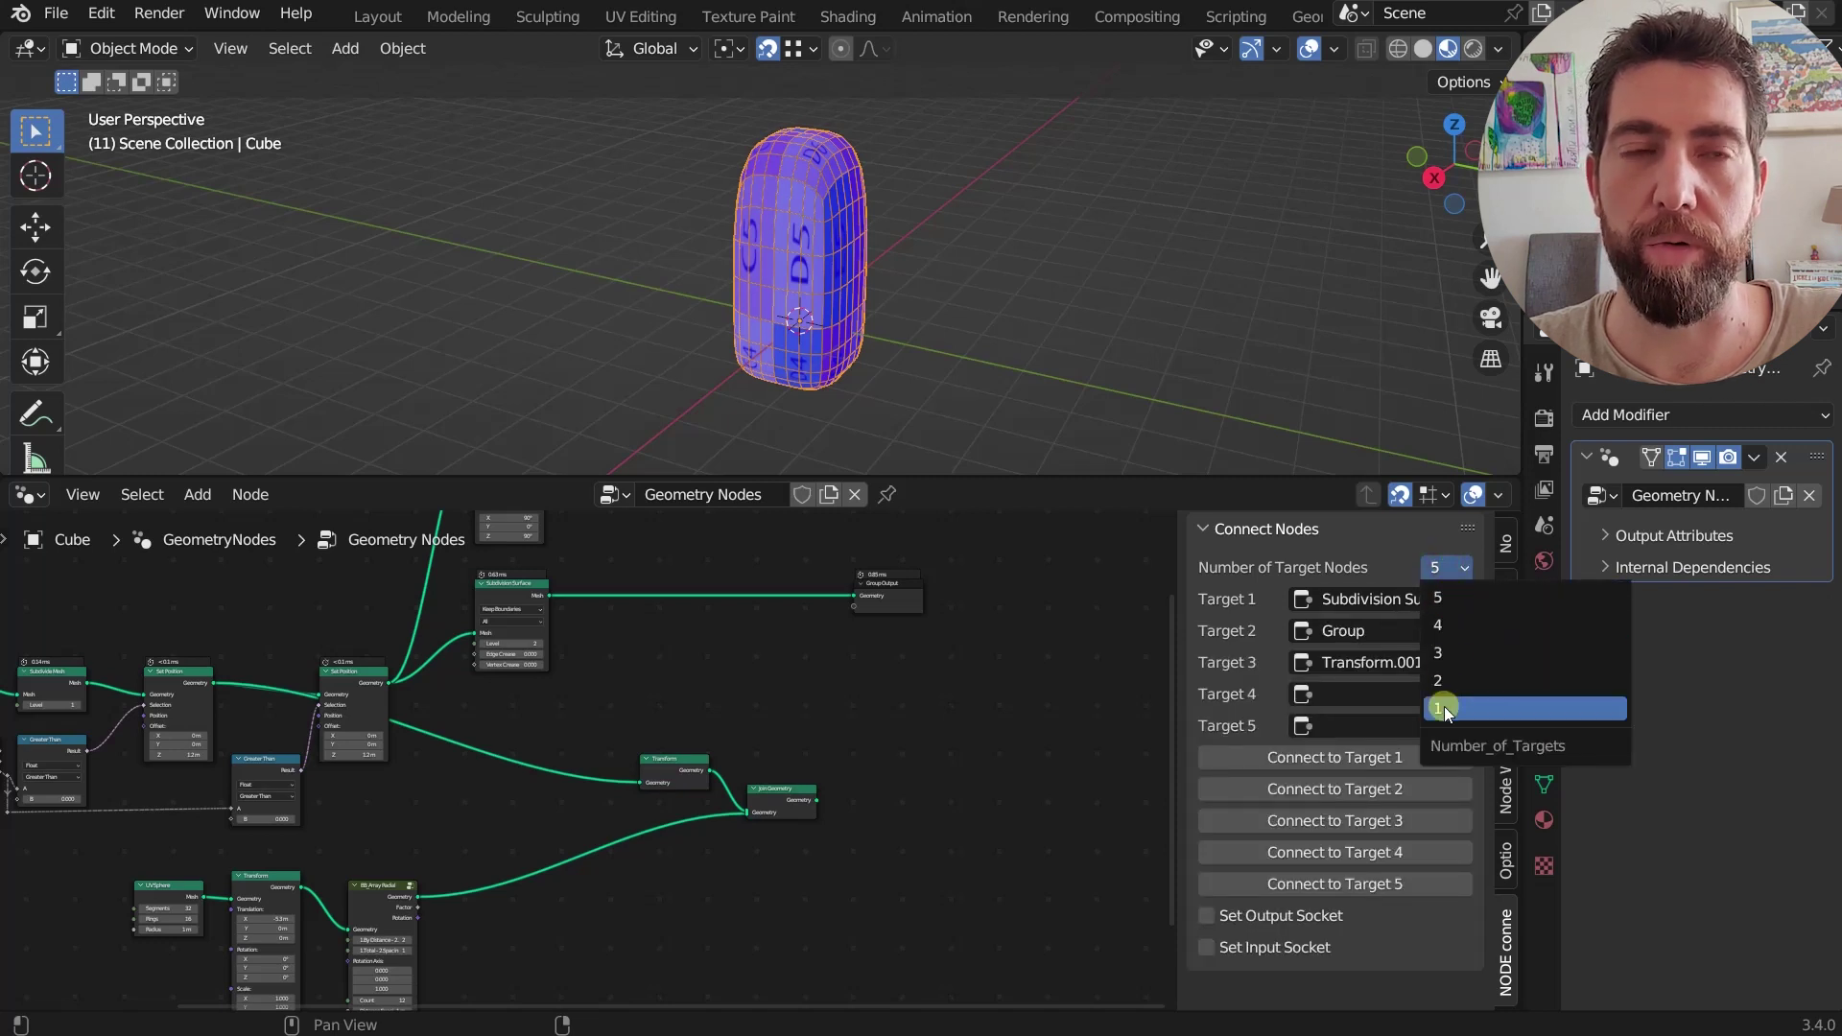
- Browse the full list of nodes that can be chosen as Target 1, keeping the current choice
{"action": "scroll", "coordinate": [895, 641], "scroll_direction": "down", "scroll_amount": 2}
{"action": "middle_click_drag", "start_coordinate": [896, 641], "coordinate": [912, 705]}
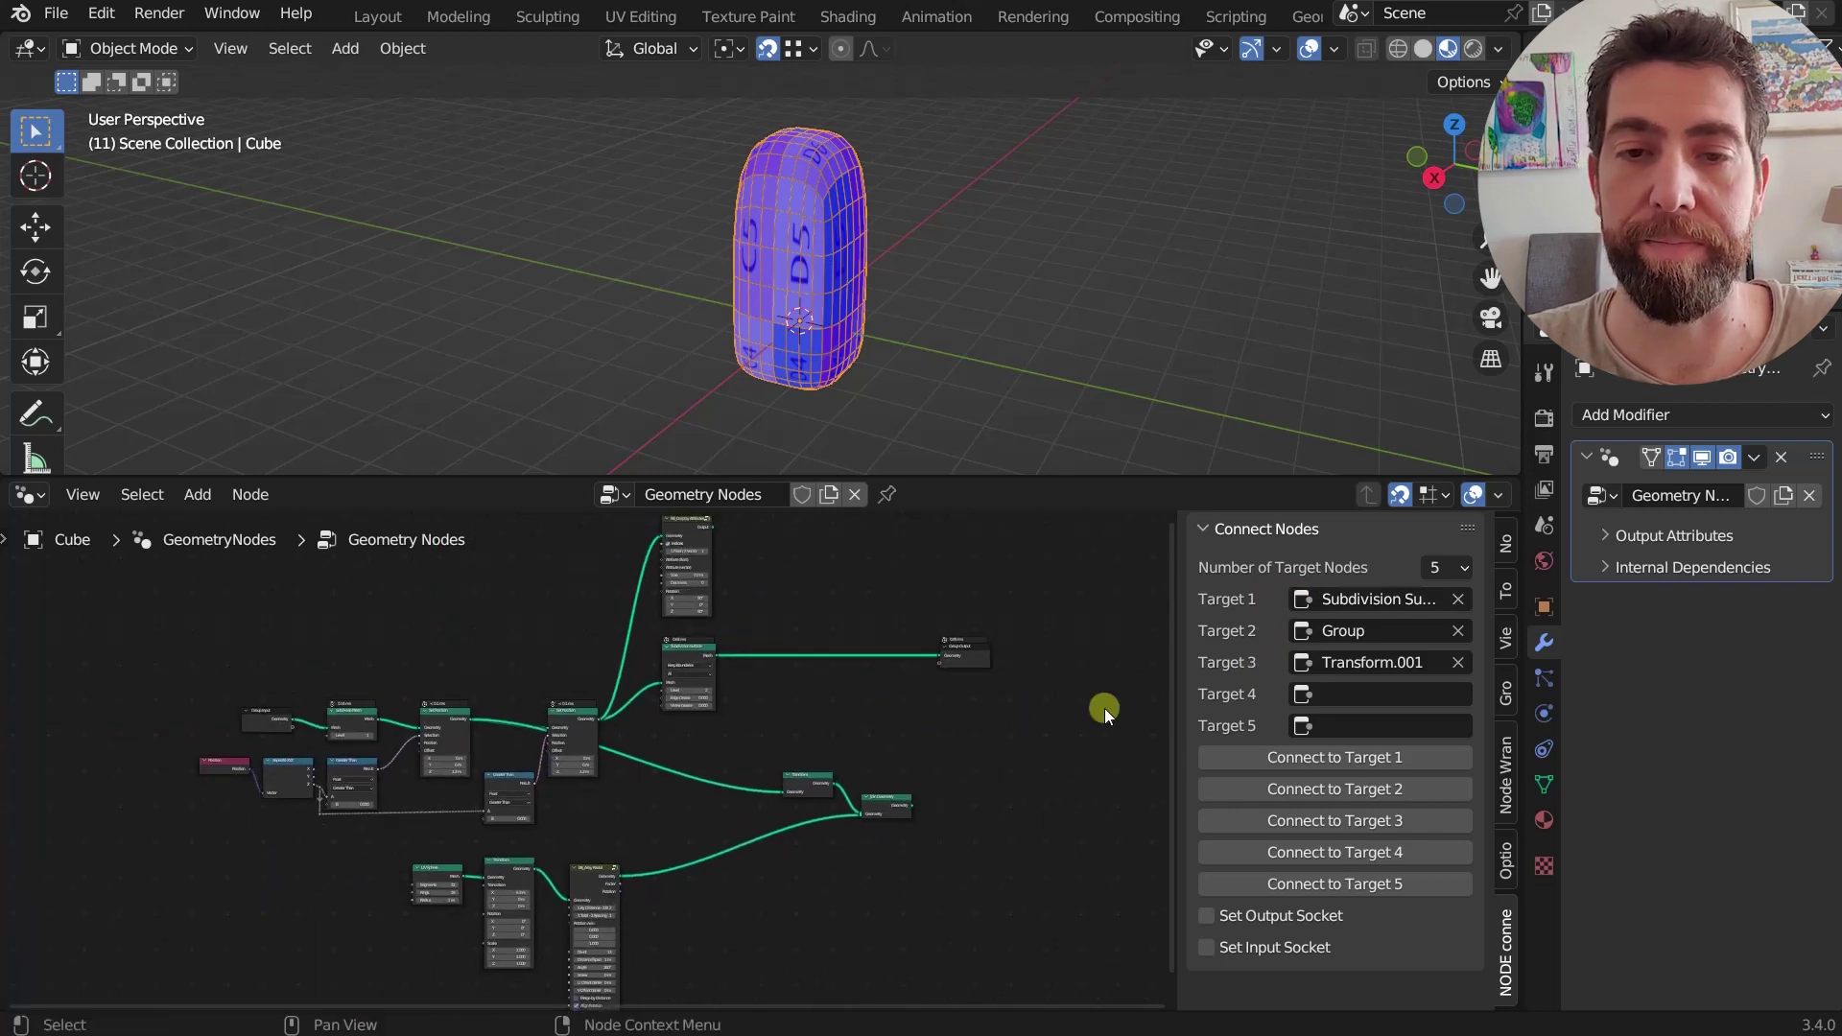
{"action": "middle_click_drag", "start_coordinate": [1068, 700], "coordinate": [959, 702]}
{"action": "left_click", "coordinate": [1343, 600]}
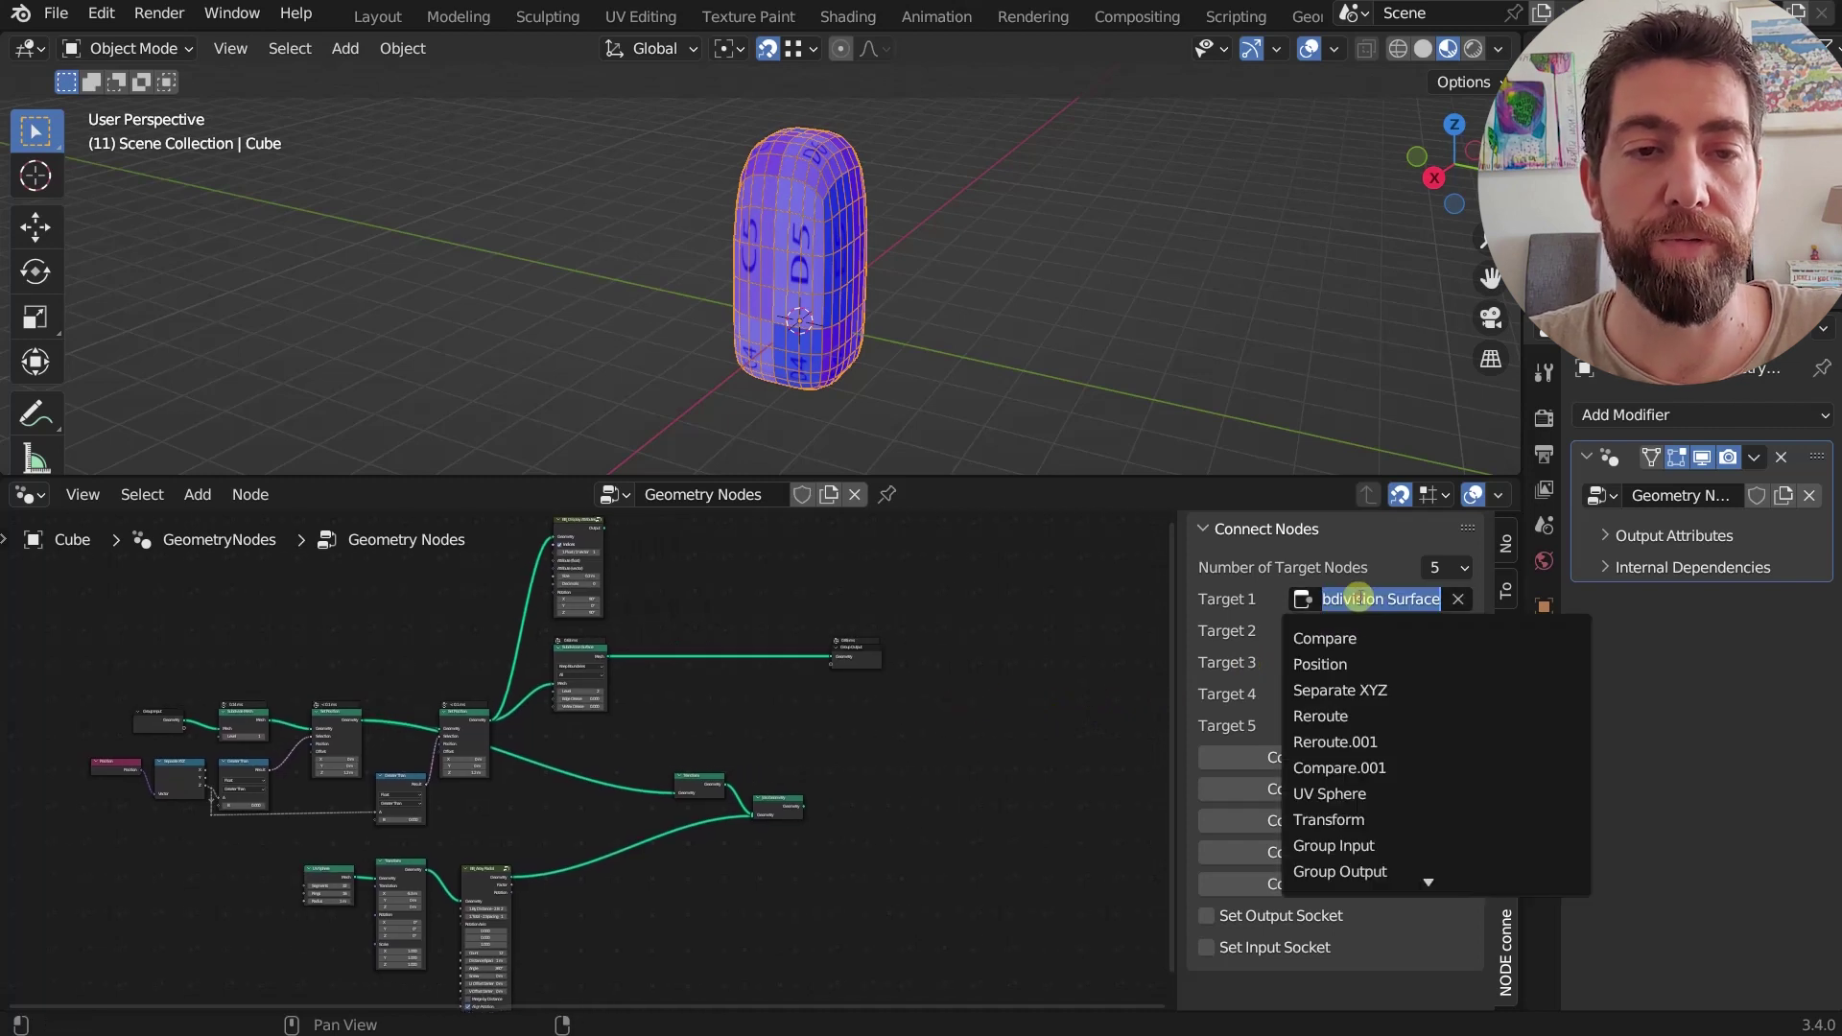
{"action": "scroll", "coordinate": [1380, 747], "scroll_direction": "down", "scroll_amount": 10}
{"action": "scroll", "coordinate": [1380, 747], "scroll_direction": "down", "scroll_amount": 2}
{"action": "scroll", "coordinate": [1380, 747], "scroll_direction": "up", "scroll_amount": 12}
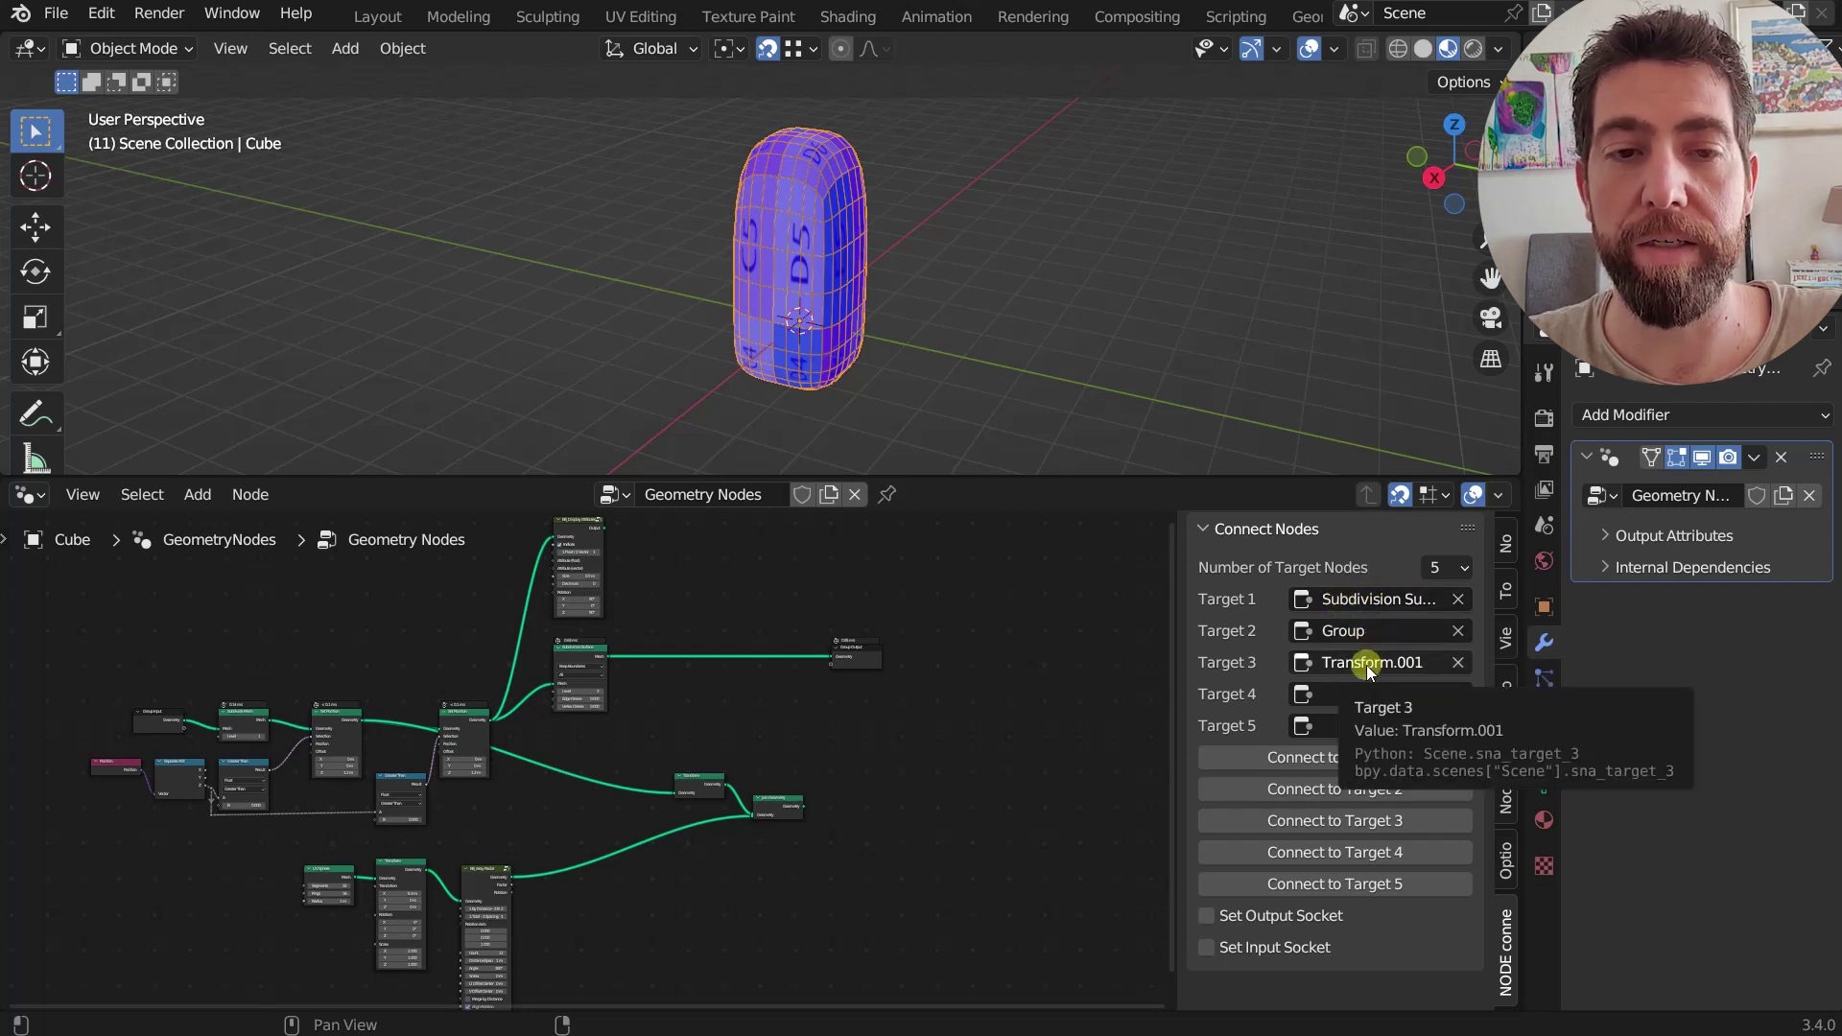
- Set the Subdivision Surface node as Target 1 through its NODE connector options
{"action": "middle_click_drag", "start_coordinate": [590, 660], "coordinate": [930, 826]}
{"action": "scroll", "coordinate": [976, 681], "scroll_direction": "up", "scroll_amount": 3}
{"action": "left_click", "coordinate": [925, 826]}
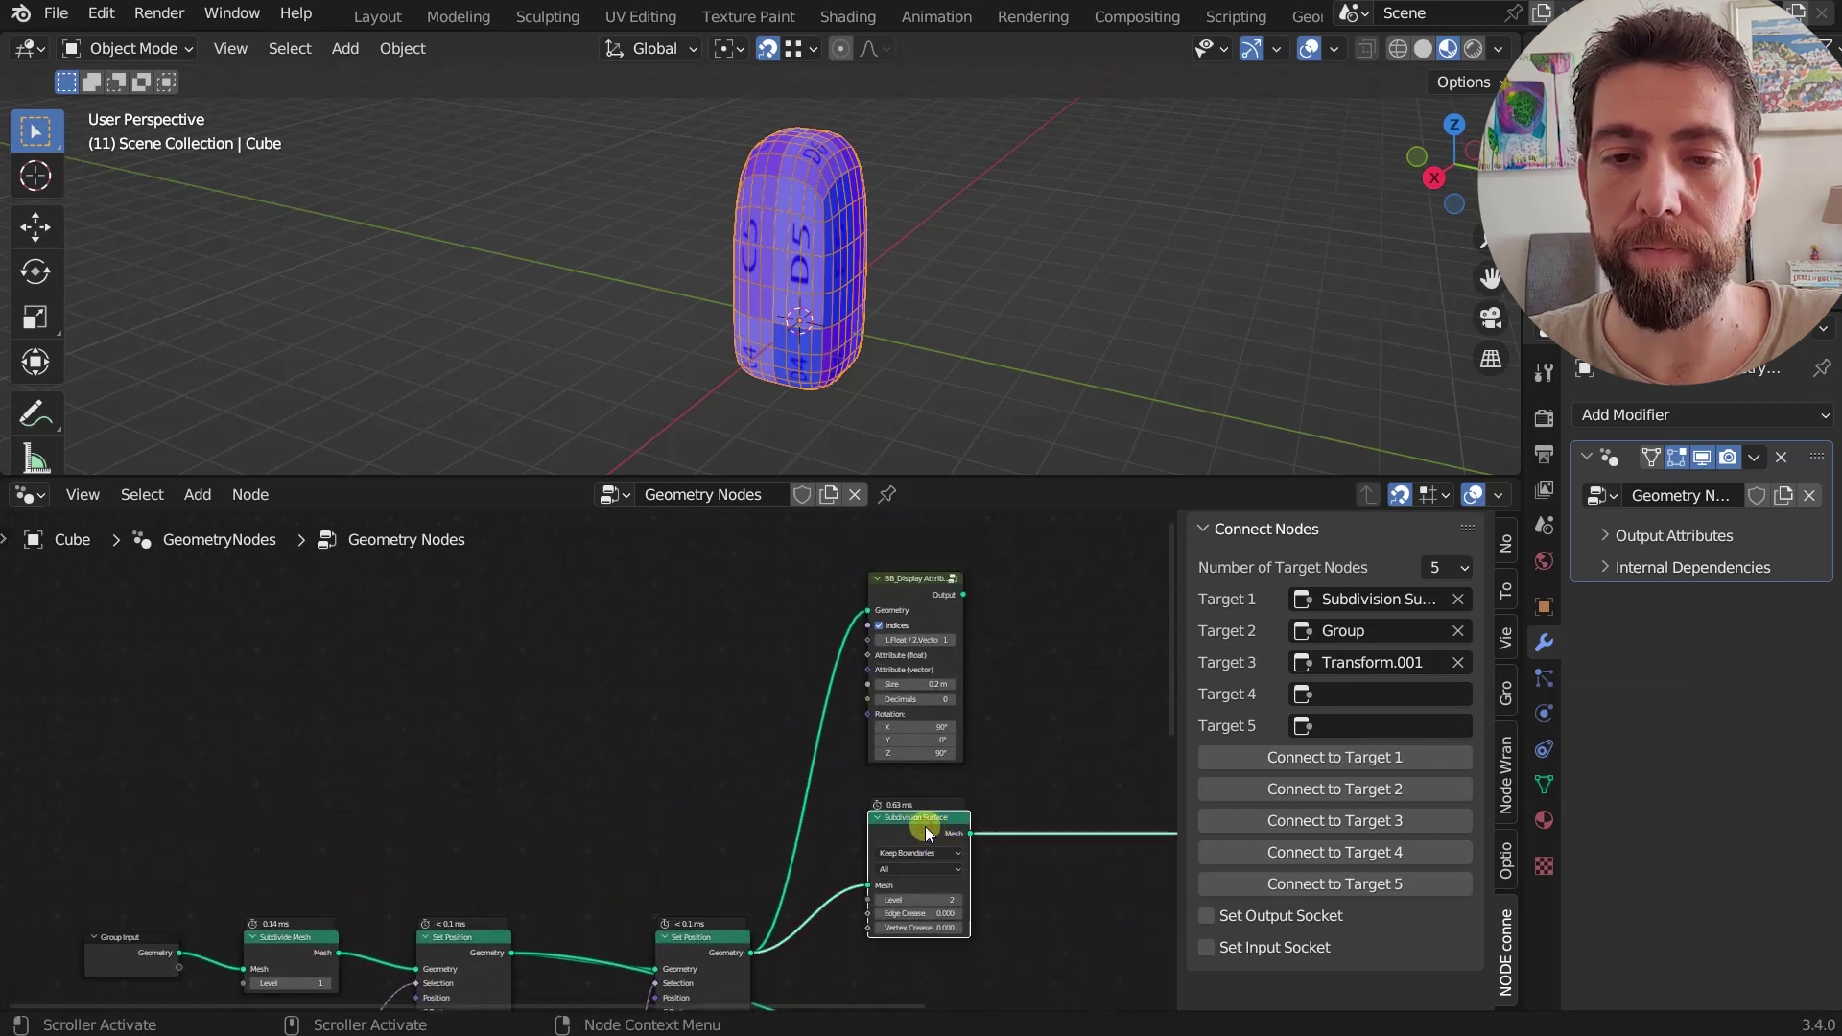
{"action": "right_click", "coordinate": [924, 826]}
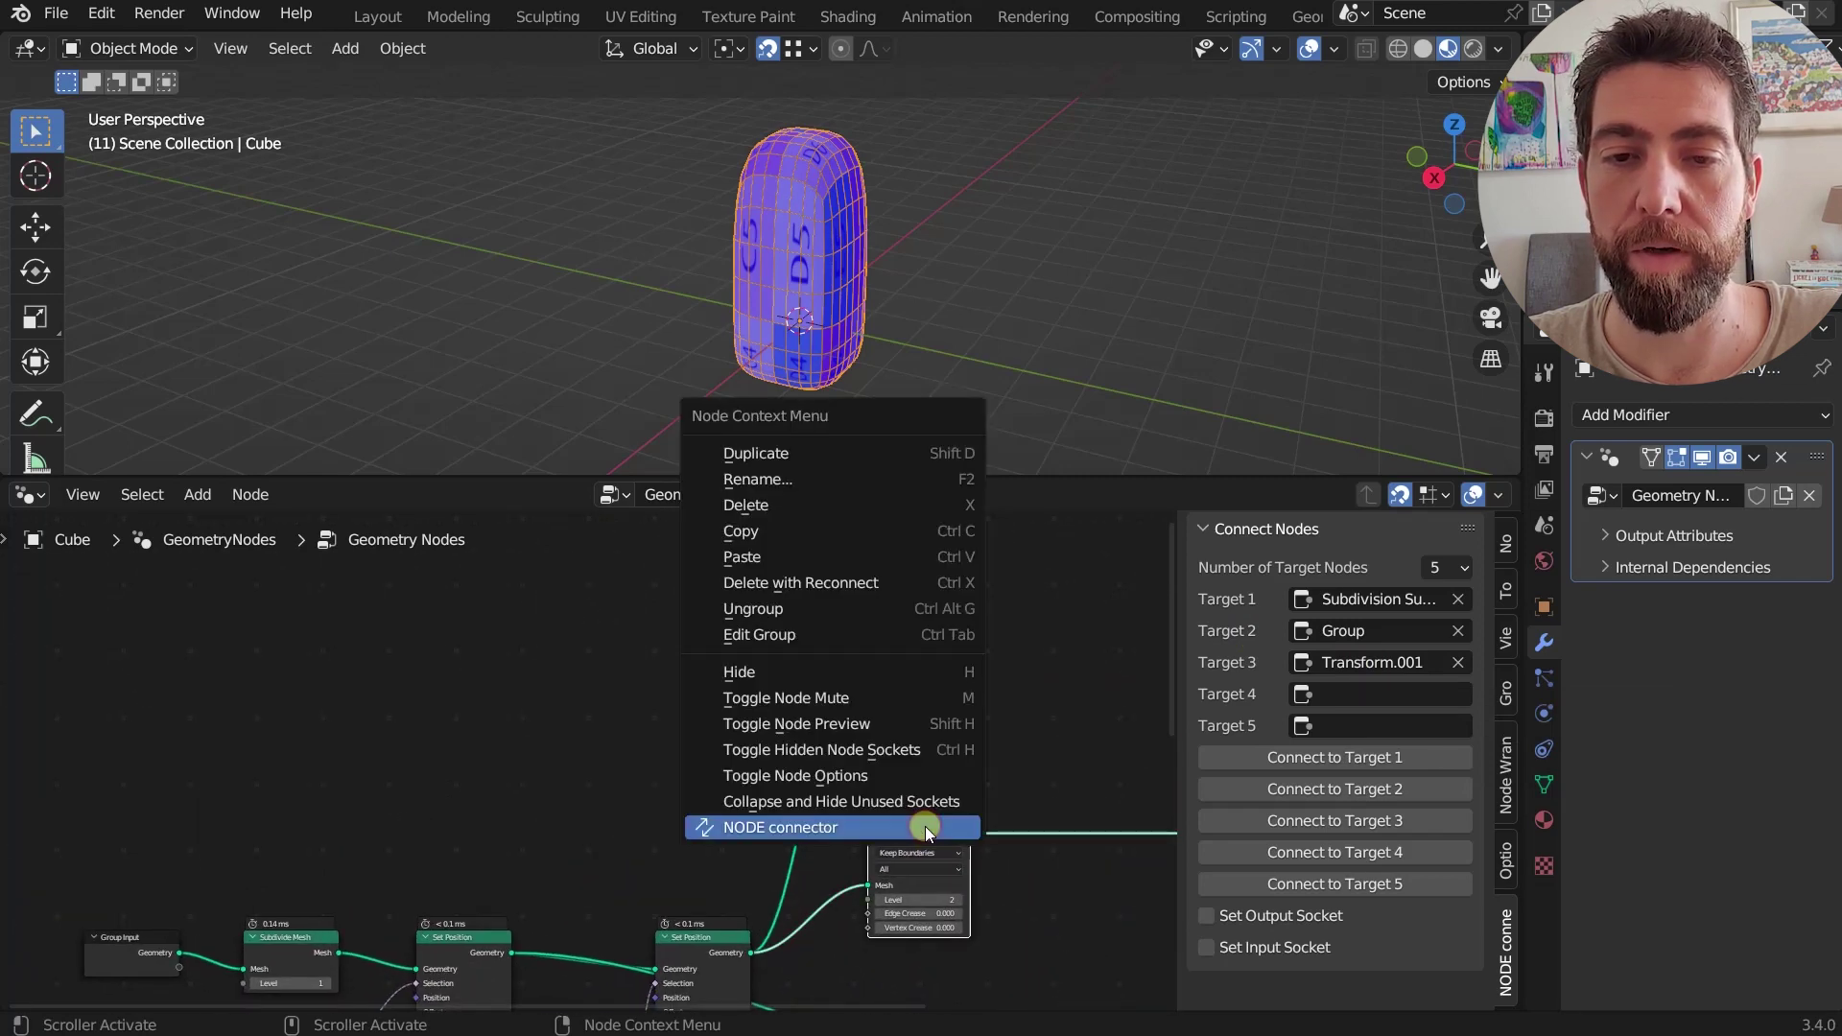
{"action": "left_click", "coordinate": [788, 827]}
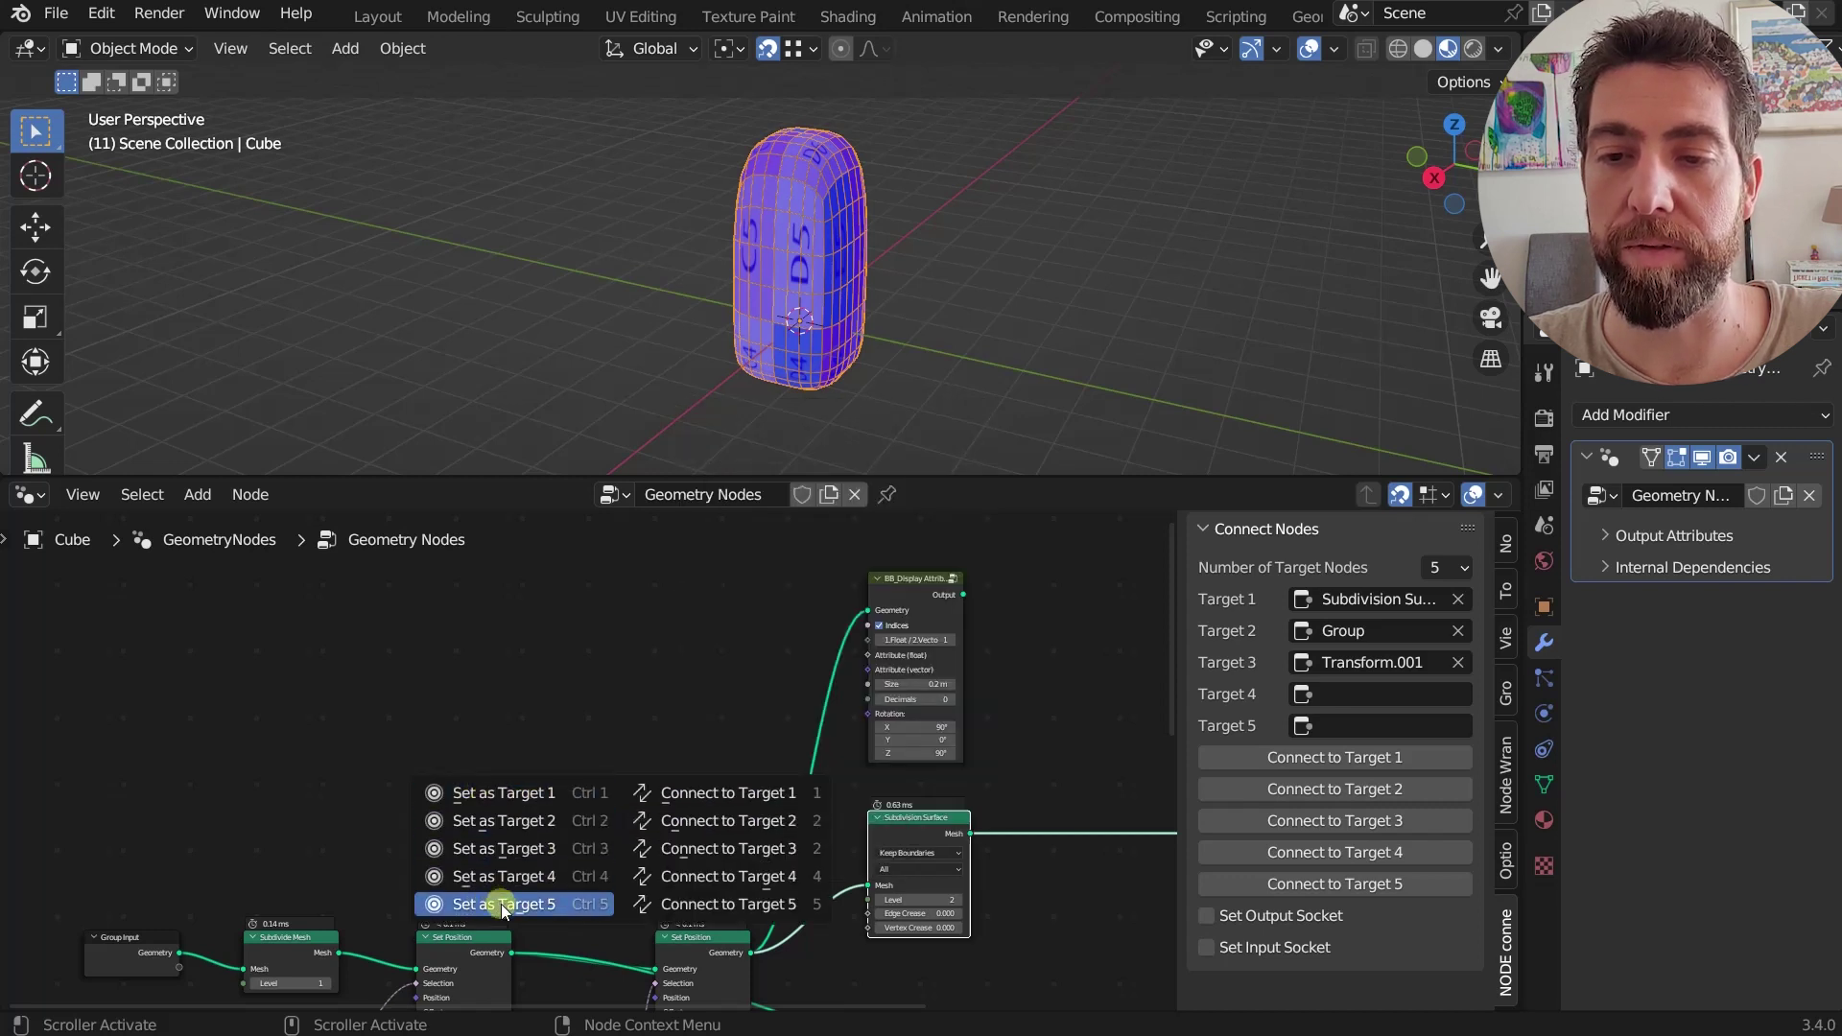
{"action": "left_click", "coordinate": [500, 804]}
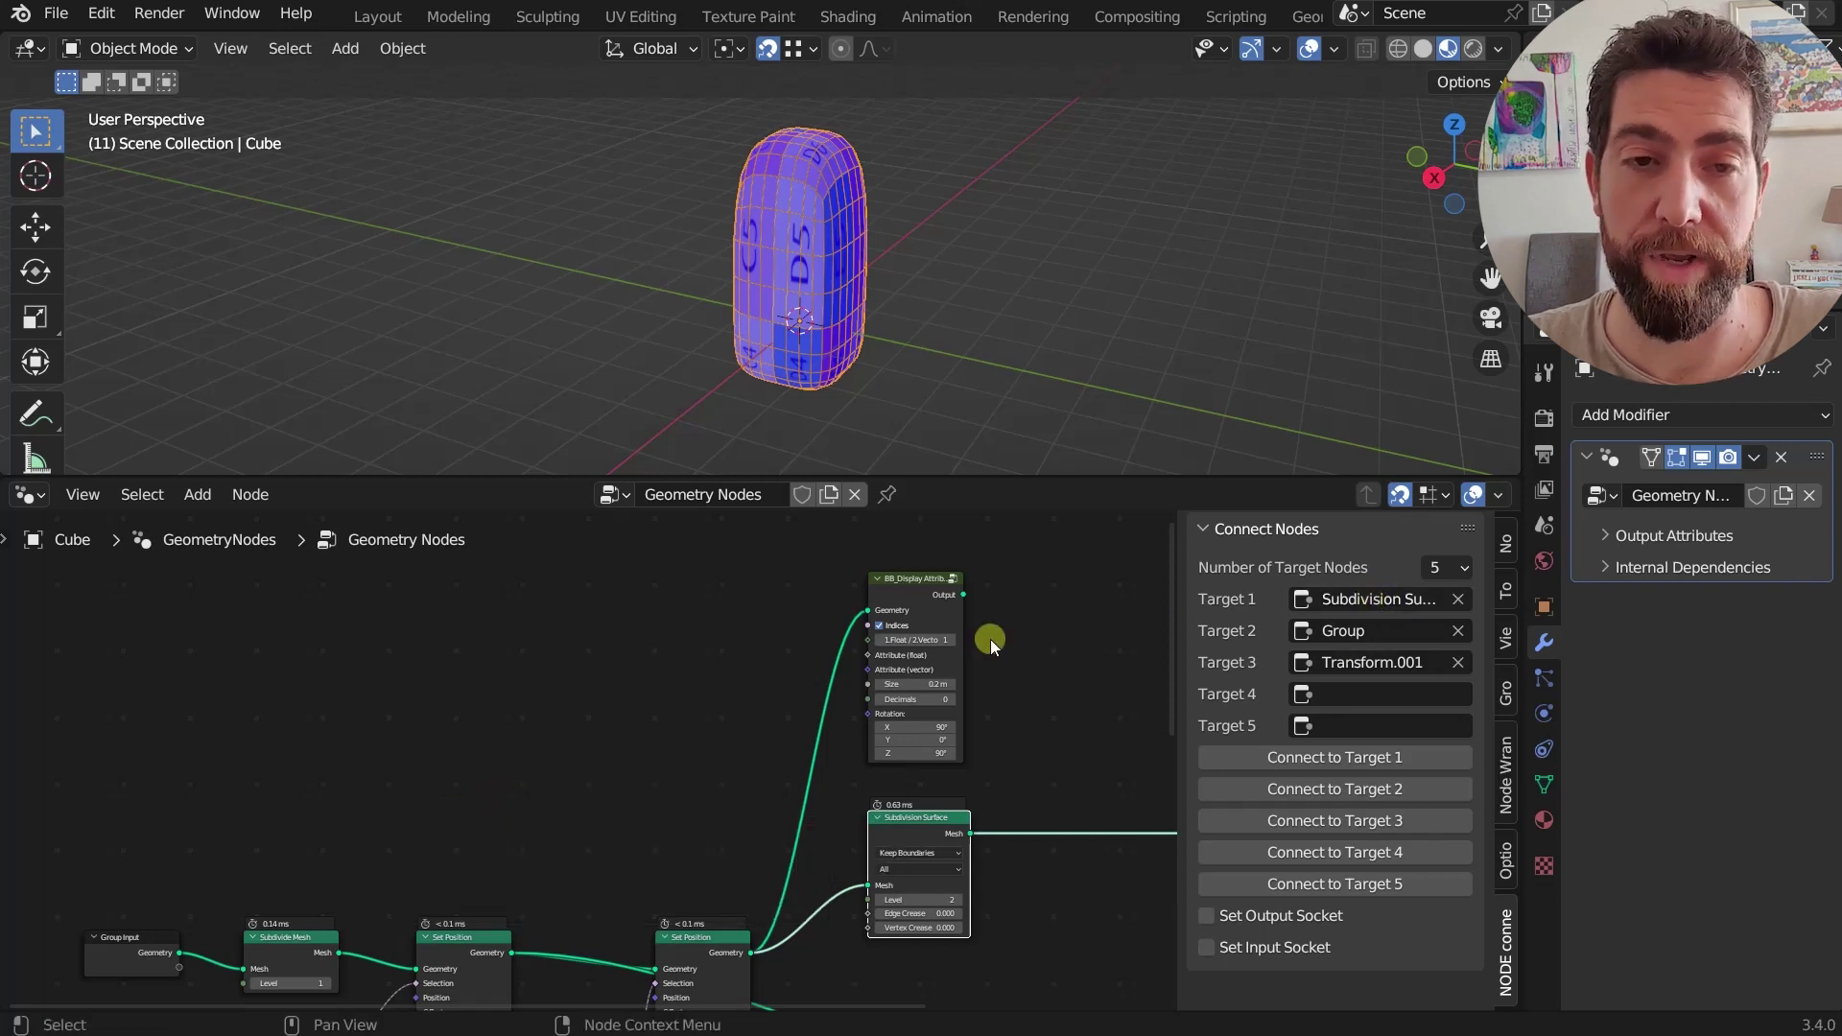
- Reopen the Preferences to examine the NODE connector shortcuts, keep Number of Target Nodes at 5, and close the window
{"action": "middle_click_drag", "start_coordinate": [990, 639], "coordinate": [930, 640]}
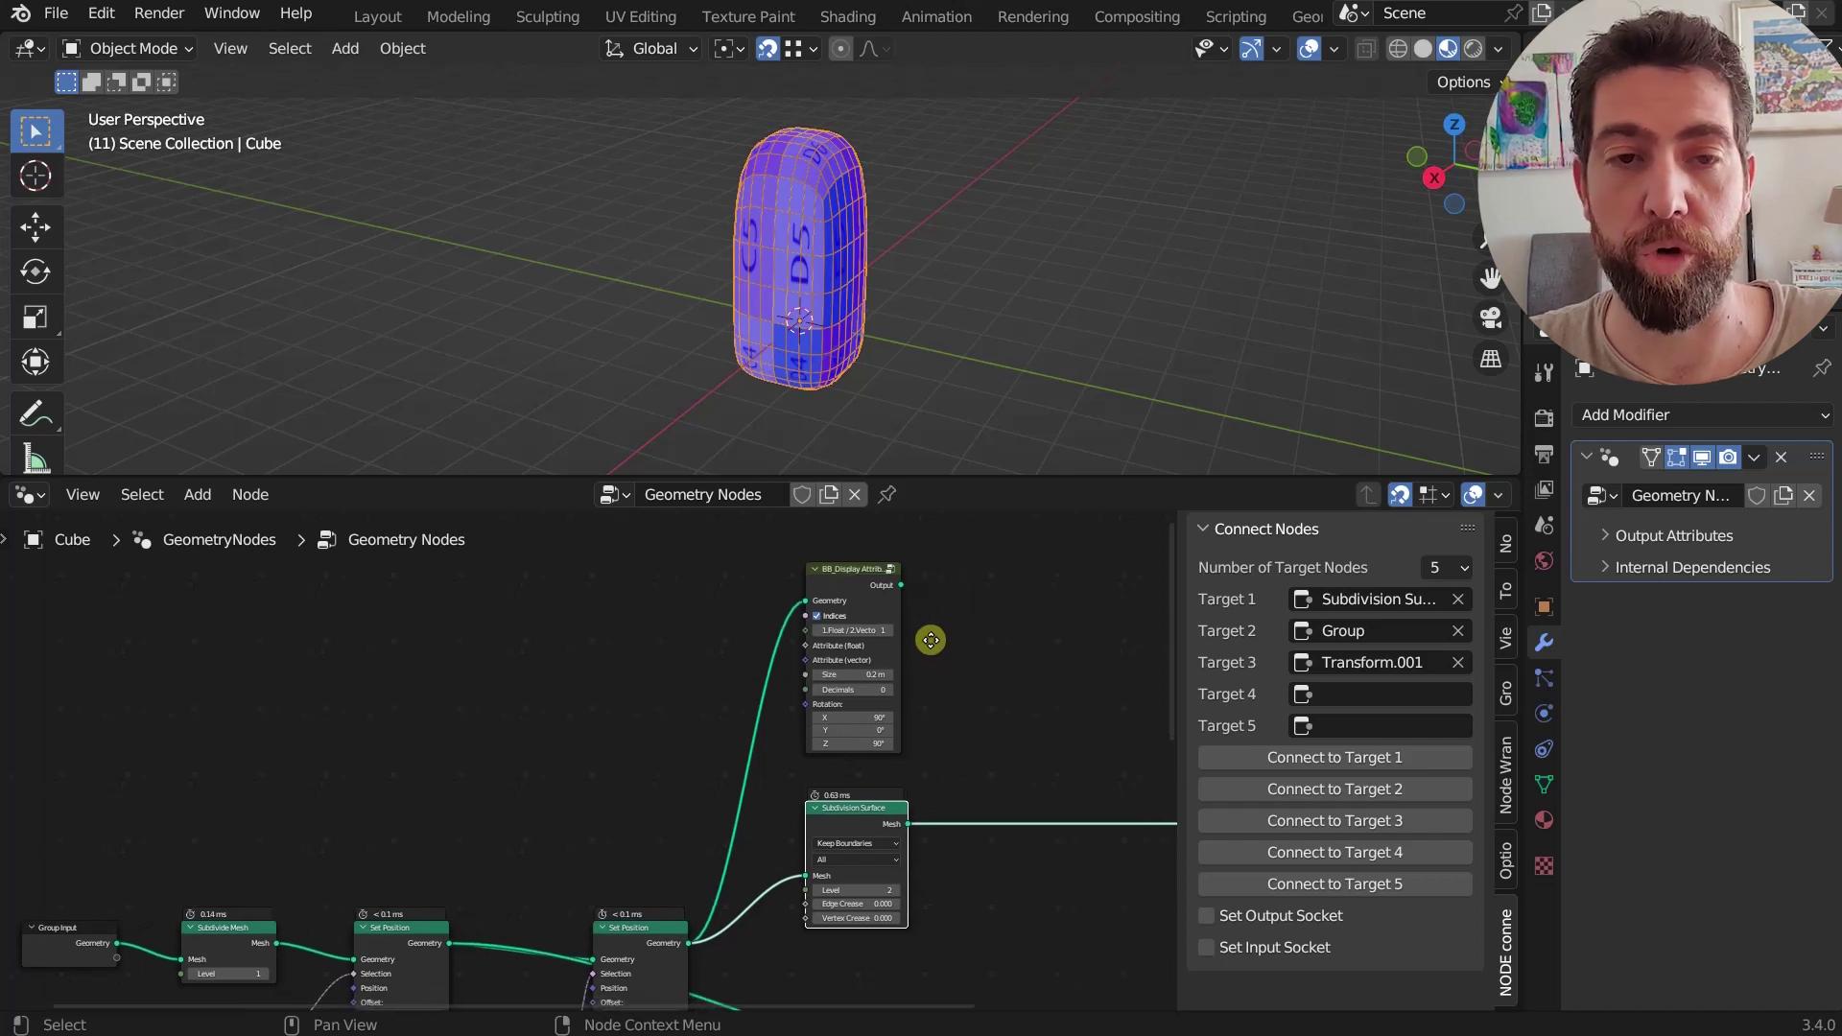
{"action": "scroll", "coordinate": [930, 640], "scroll_direction": "down", "scroll_amount": 2}
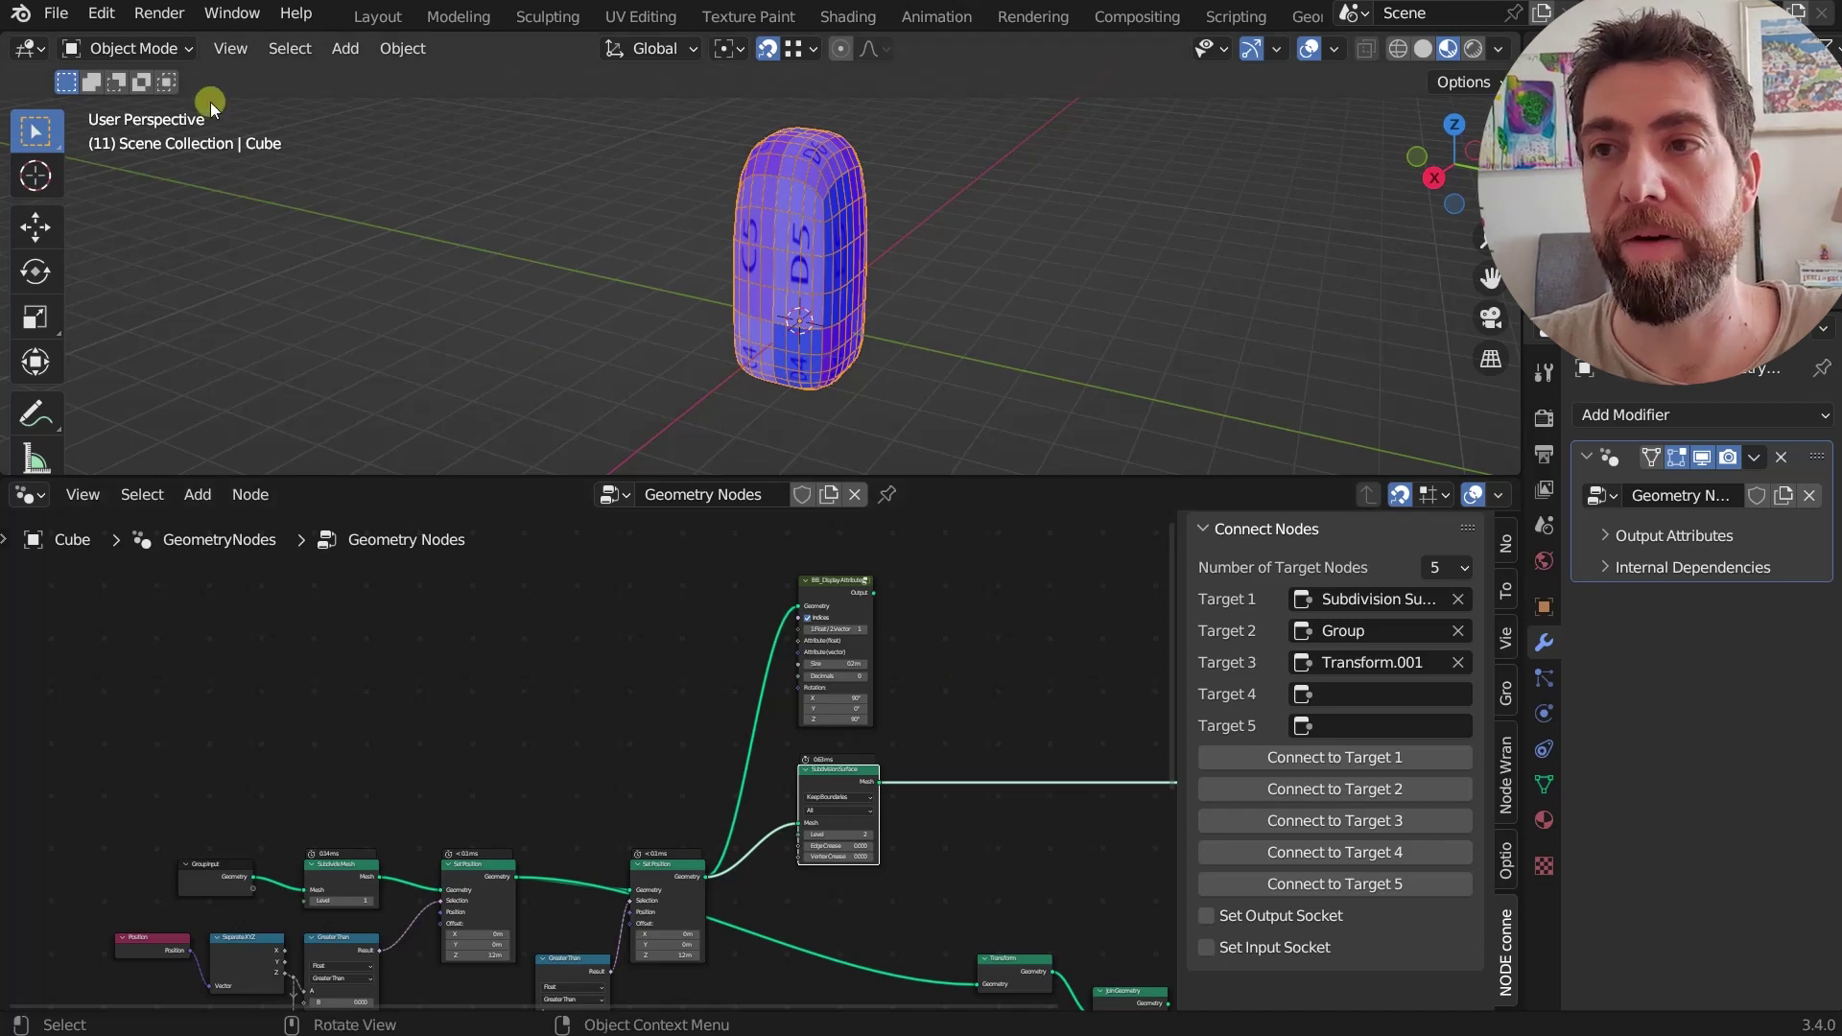
{"action": "left_click", "coordinate": [101, 13]}
{"action": "left_click", "coordinate": [199, 410]}
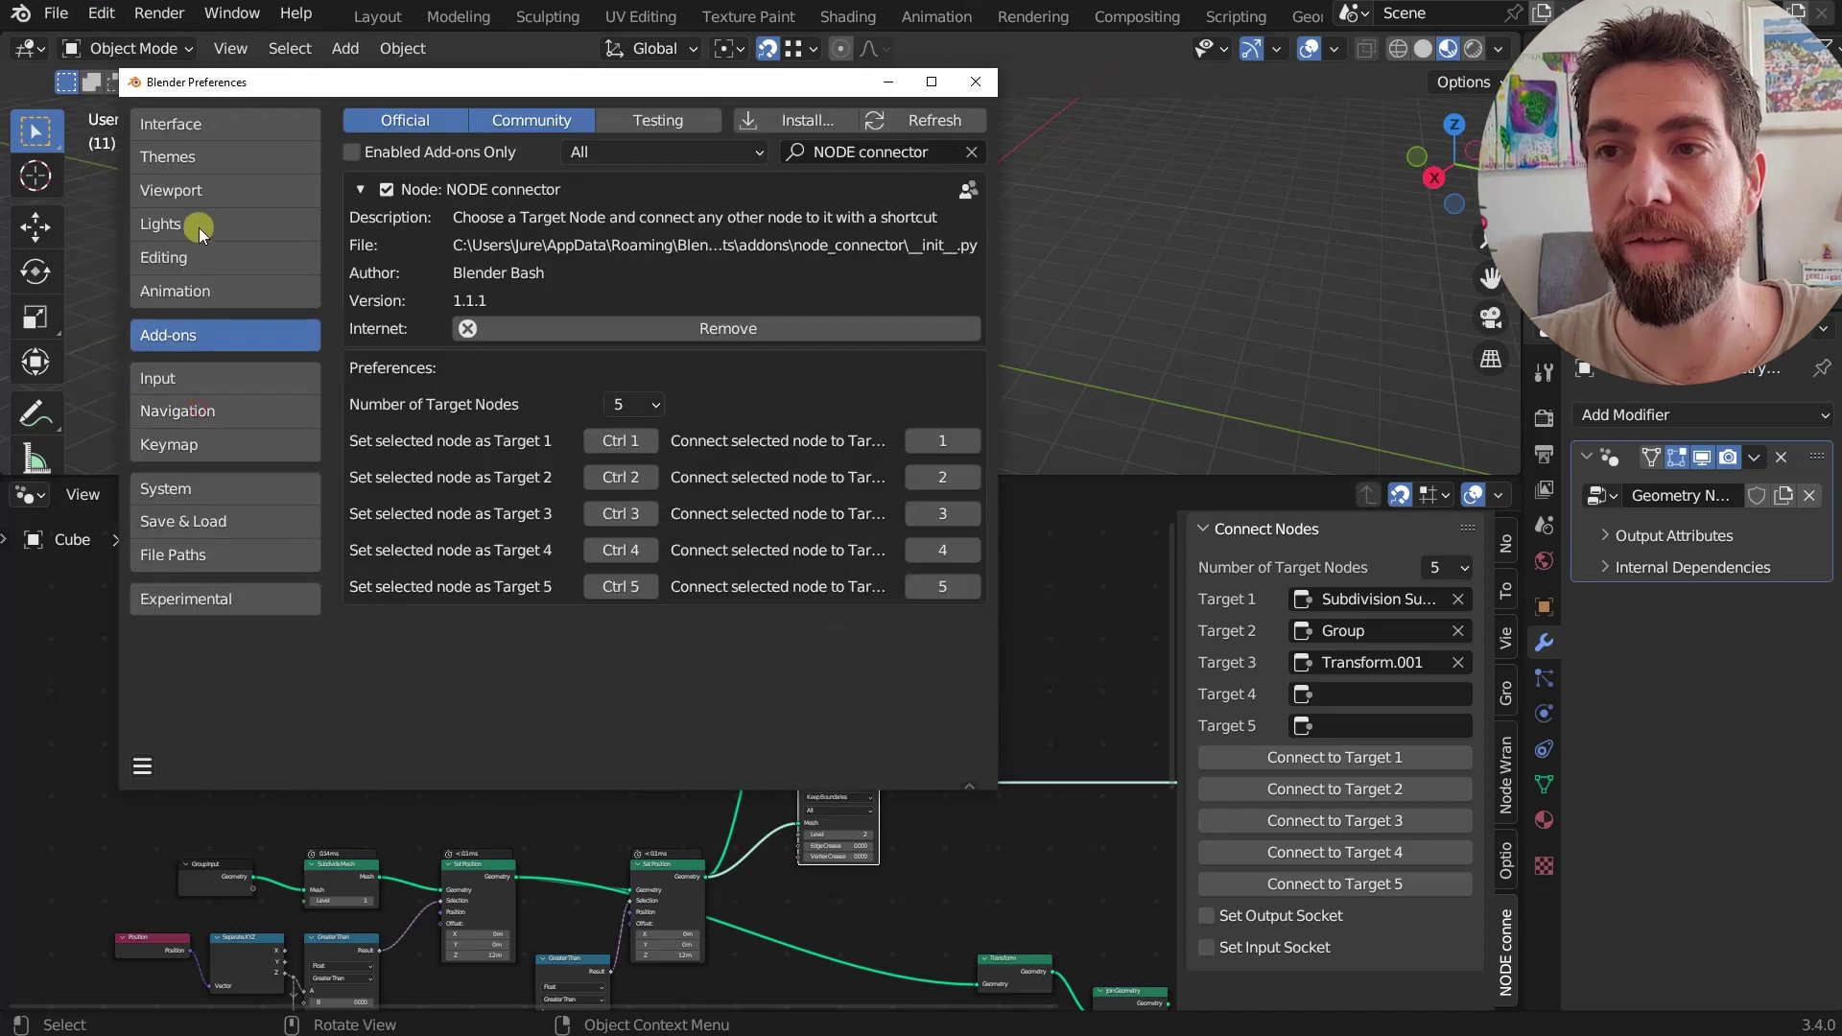
{"action": "left_click", "coordinate": [631, 405]}
{"action": "left_click", "coordinate": [636, 430]}
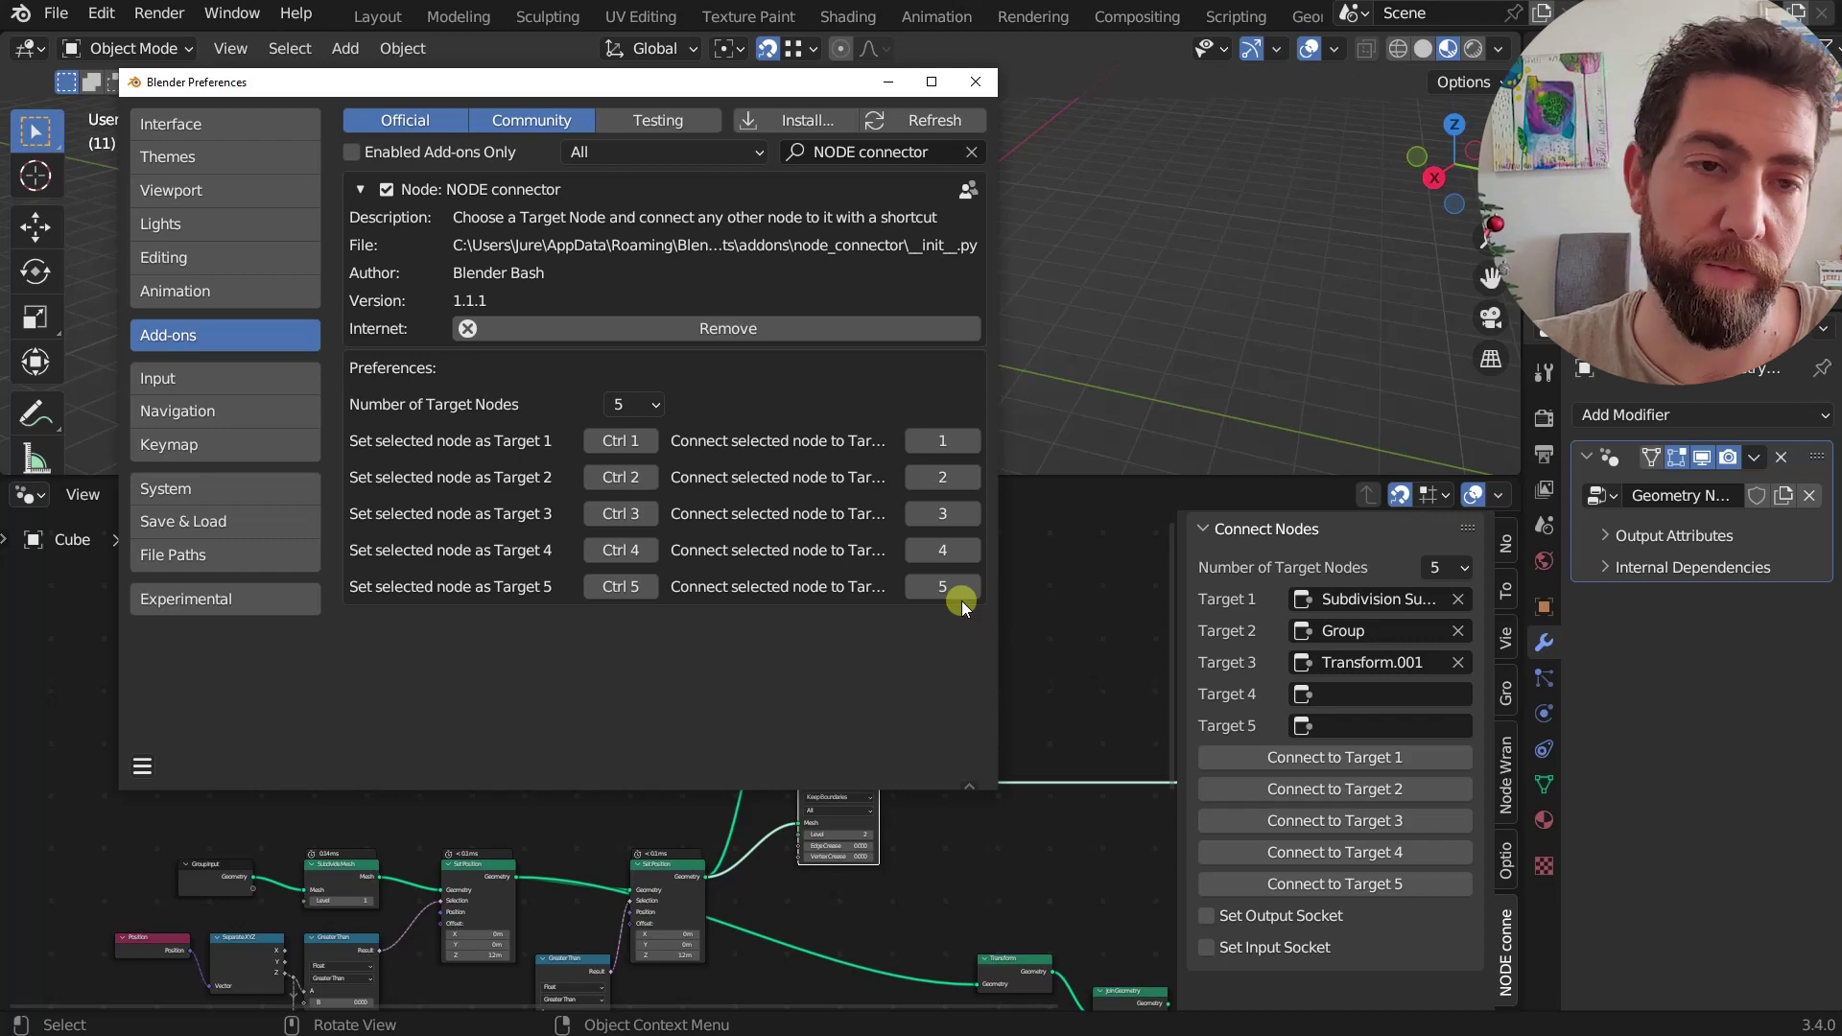
{"action": "left_click", "coordinate": [971, 85]}
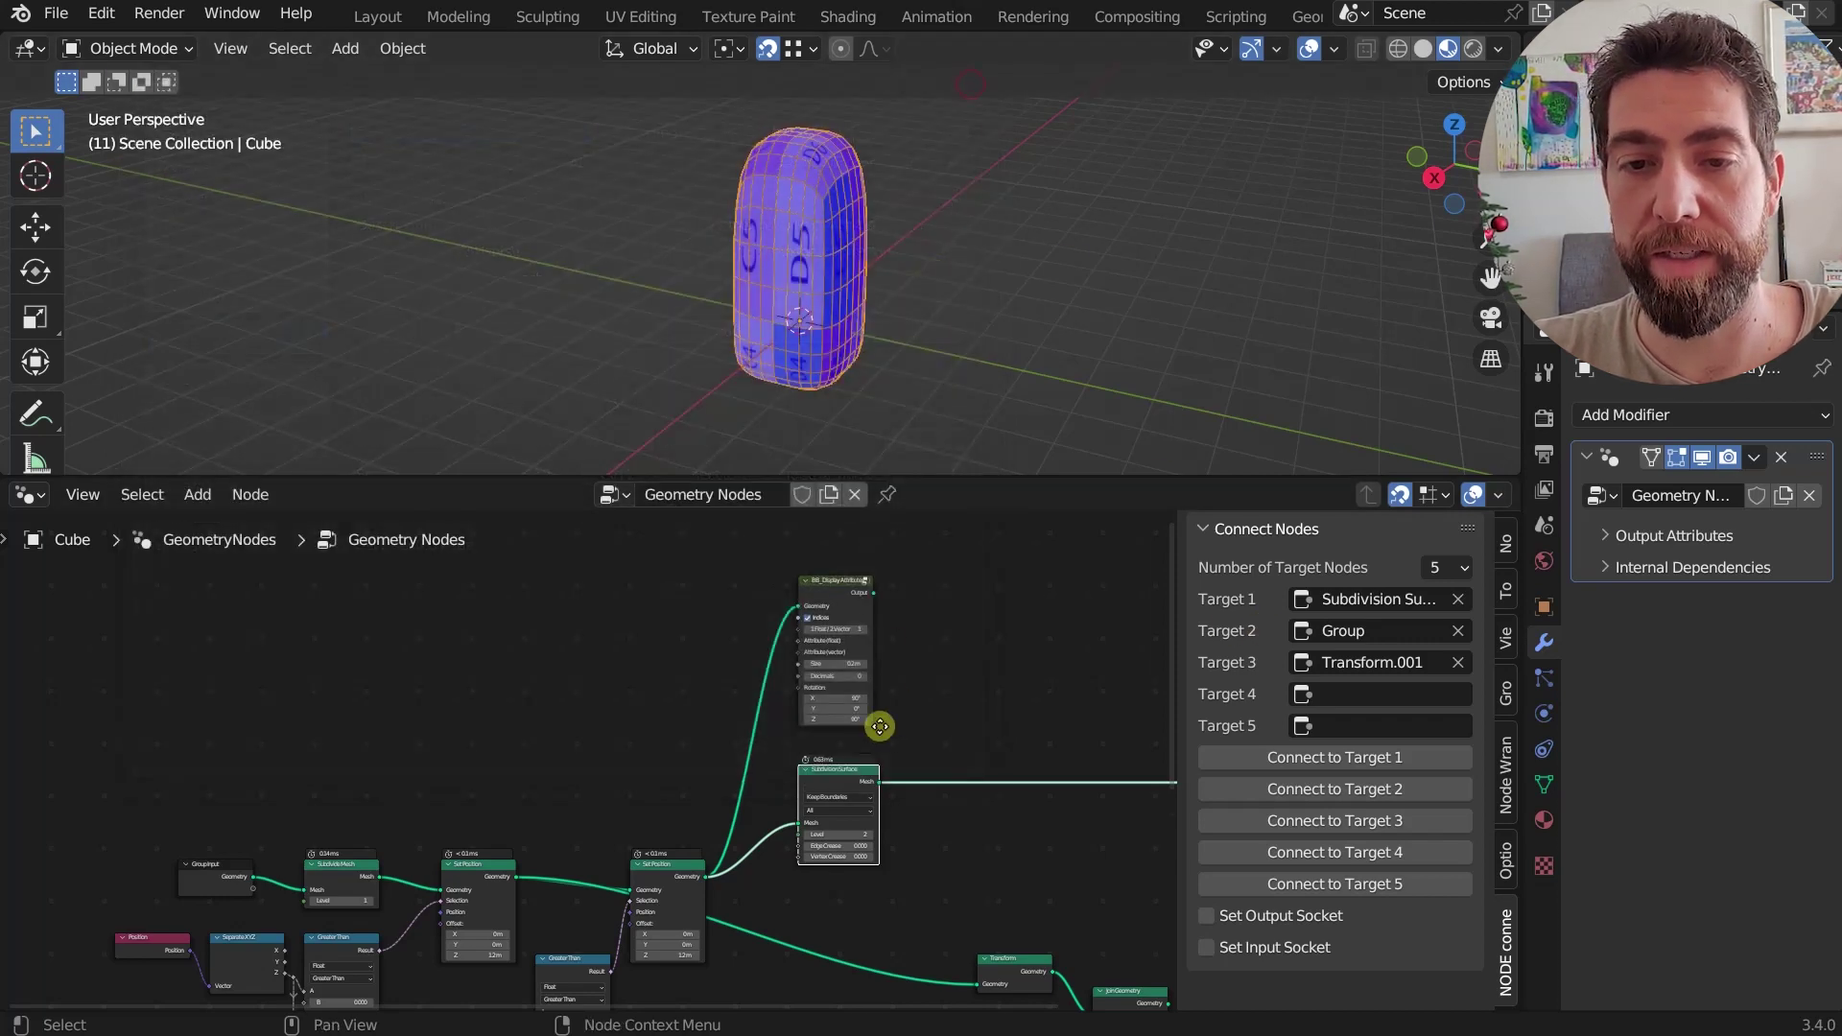
{"action": "scroll", "coordinate": [867, 637], "scroll_direction": "down", "scroll_amount": 3}
{"action": "scroll", "coordinate": [541, 710], "scroll_direction": "up", "scroll_amount": 2}
{"action": "left_click", "coordinate": [1331, 758]}
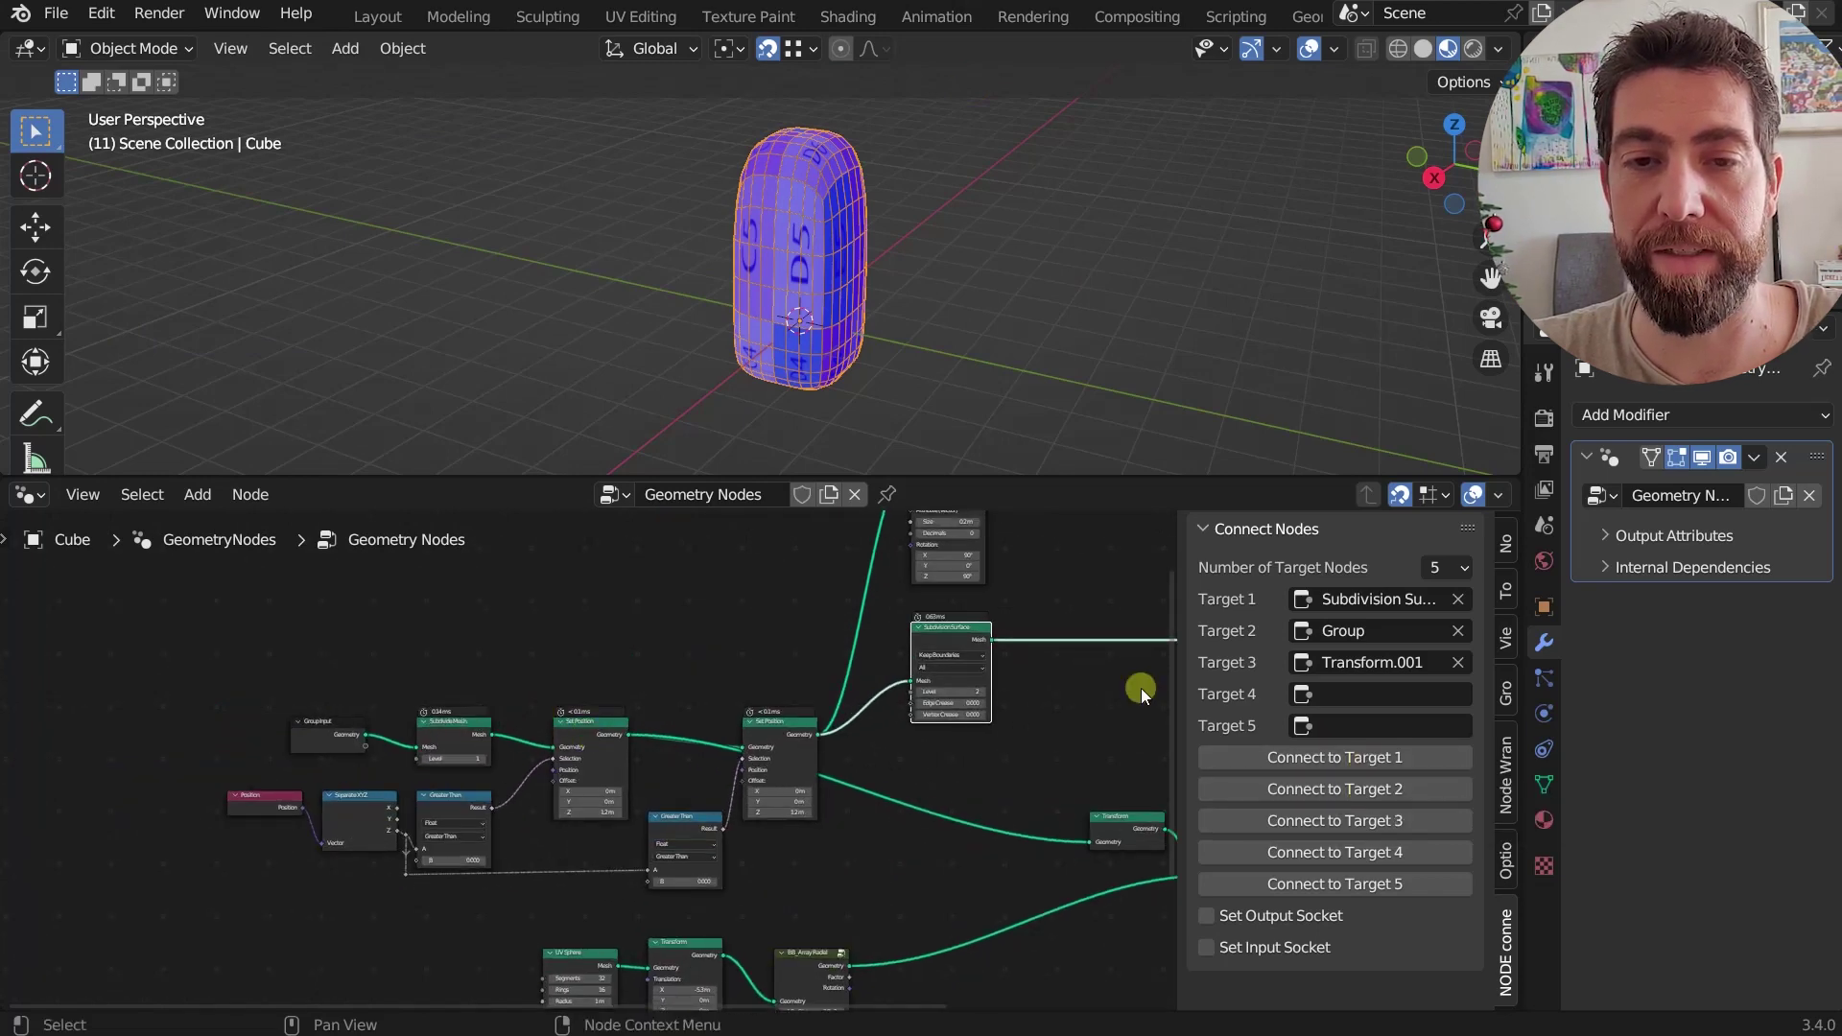
- Connect the first Set Position node to Target 1, and reconnect the second Set Position node to Target 1
{"action": "left_click", "coordinate": [599, 727]}
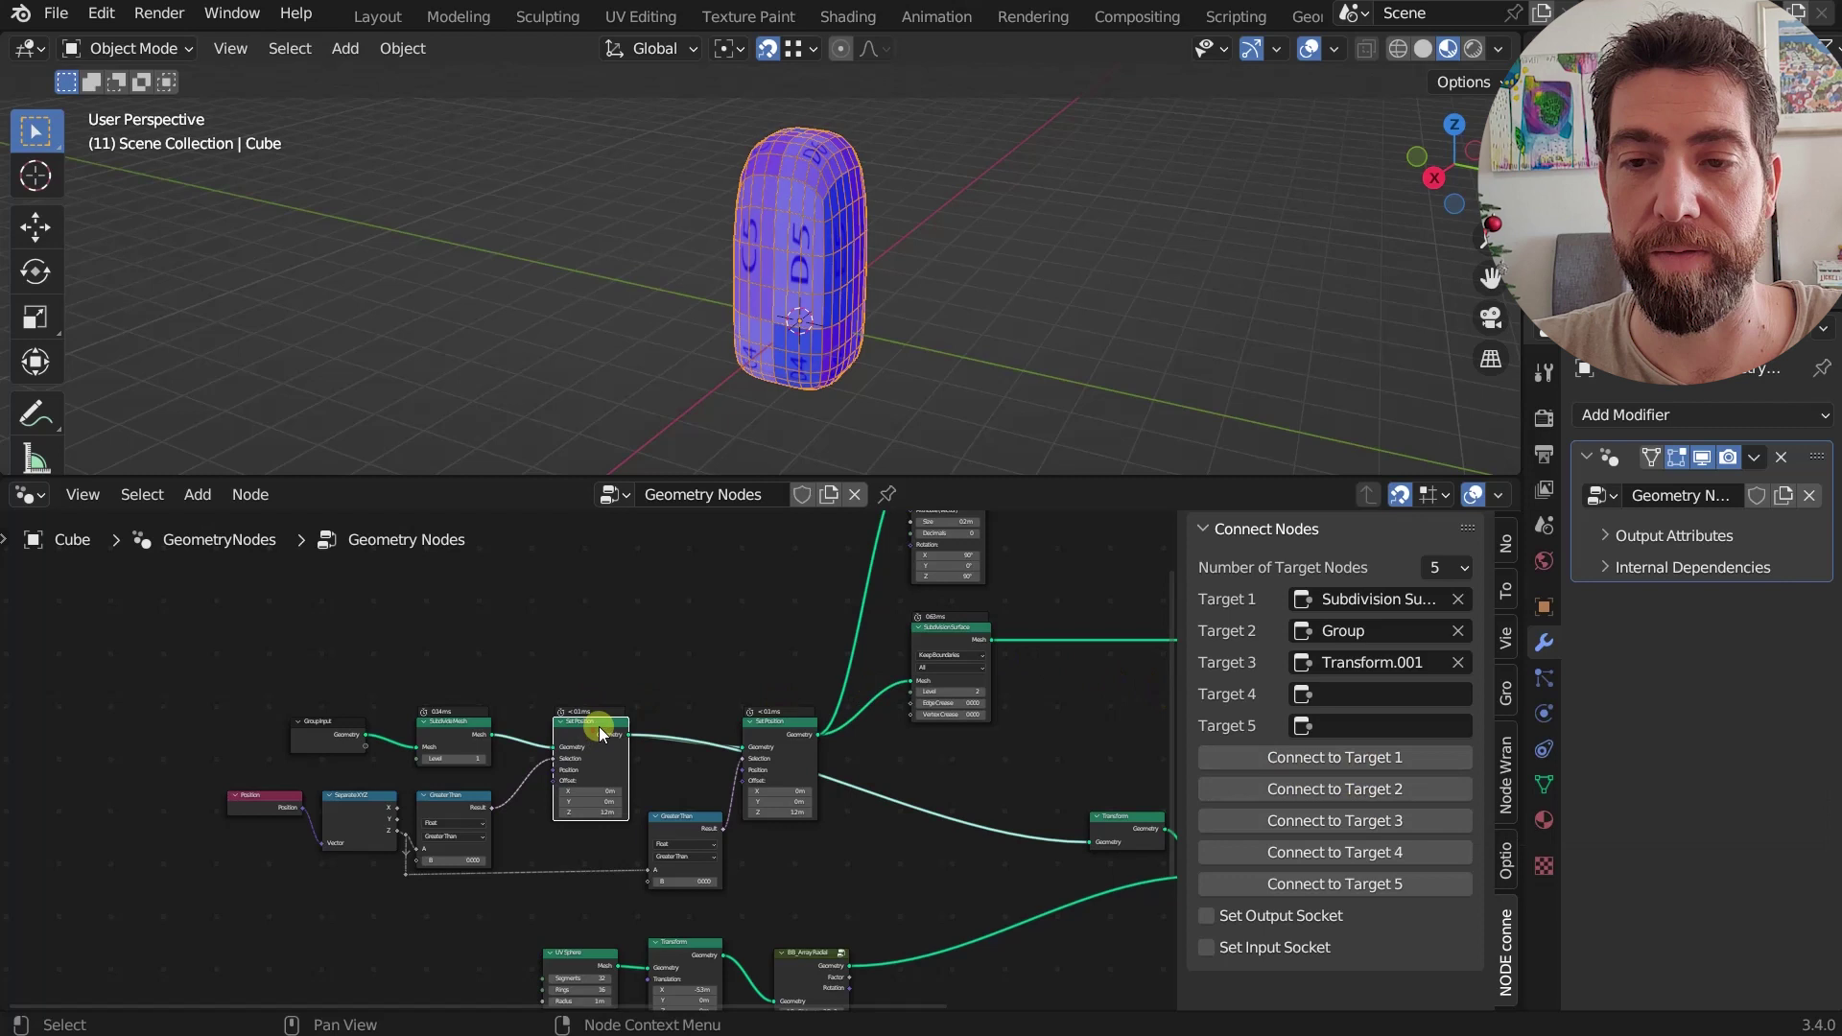
{"action": "left_click", "coordinate": [1358, 758]}
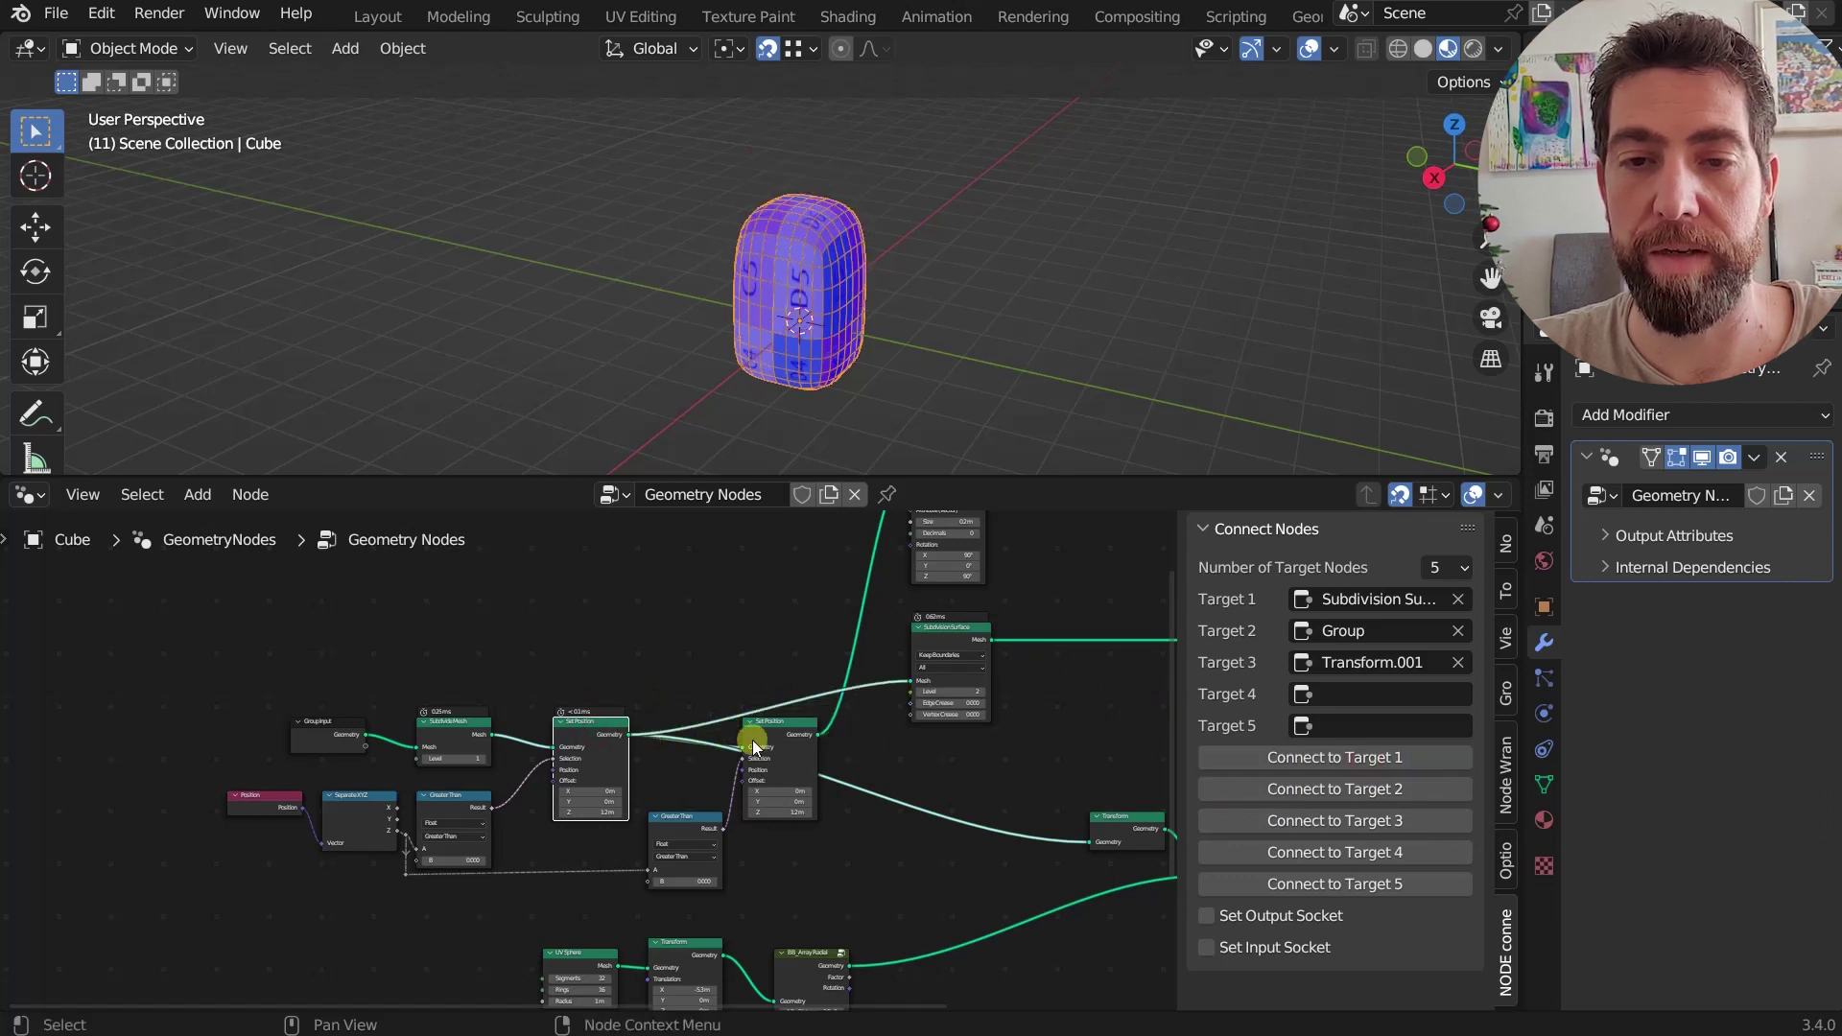
{"action": "left_click", "coordinate": [754, 740]}
{"action": "left_click", "coordinate": [1343, 758]}
{"action": "scroll", "coordinate": [986, 735], "scroll_direction": "down", "scroll_amount": 2}
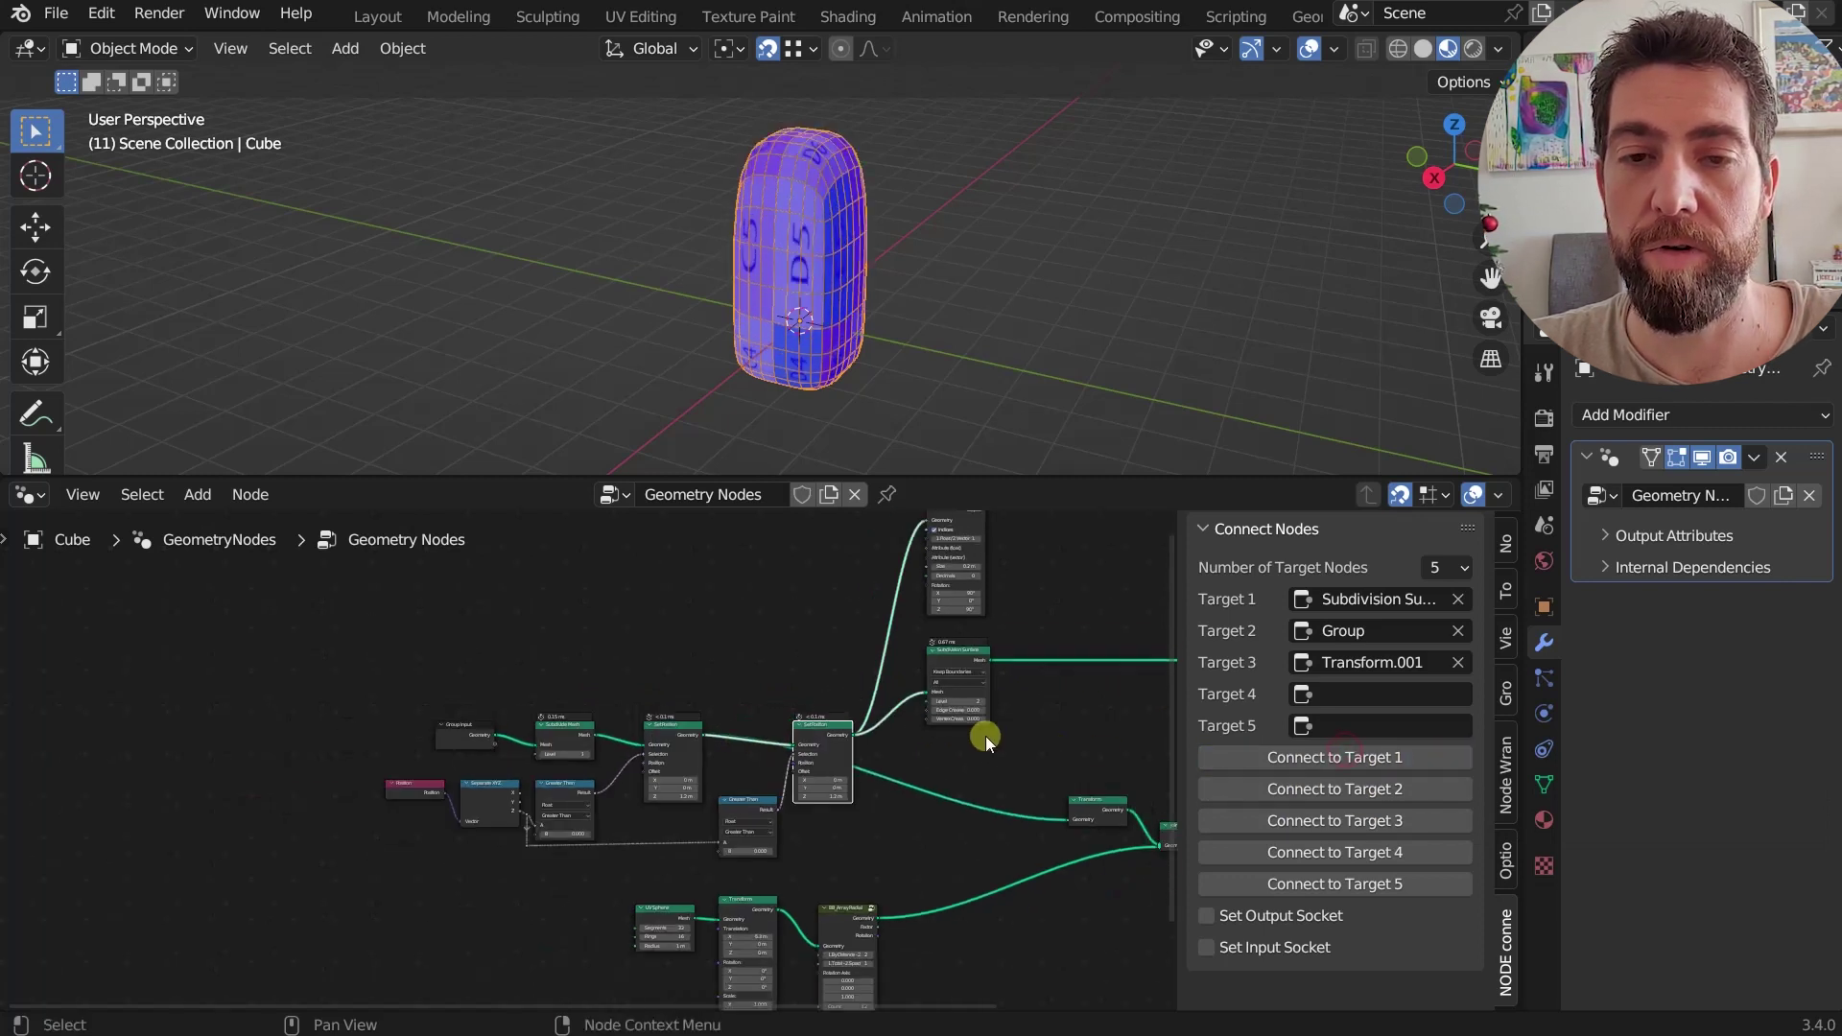
- Raise the second Set Position node slightly, and connect the first Set Position node to Target 1 through its NODE connector options
{"action": "middle_click_drag", "start_coordinate": [986, 735], "coordinate": [922, 730]}
{"action": "scroll", "coordinate": [974, 716], "scroll_direction": "up", "scroll_amount": 1}
{"action": "left_click_drag", "start_coordinate": [695, 729], "coordinate": [699, 690]}
{"action": "left_click", "coordinate": [537, 720]}
{"action": "right_click", "coordinate": [537, 719]}
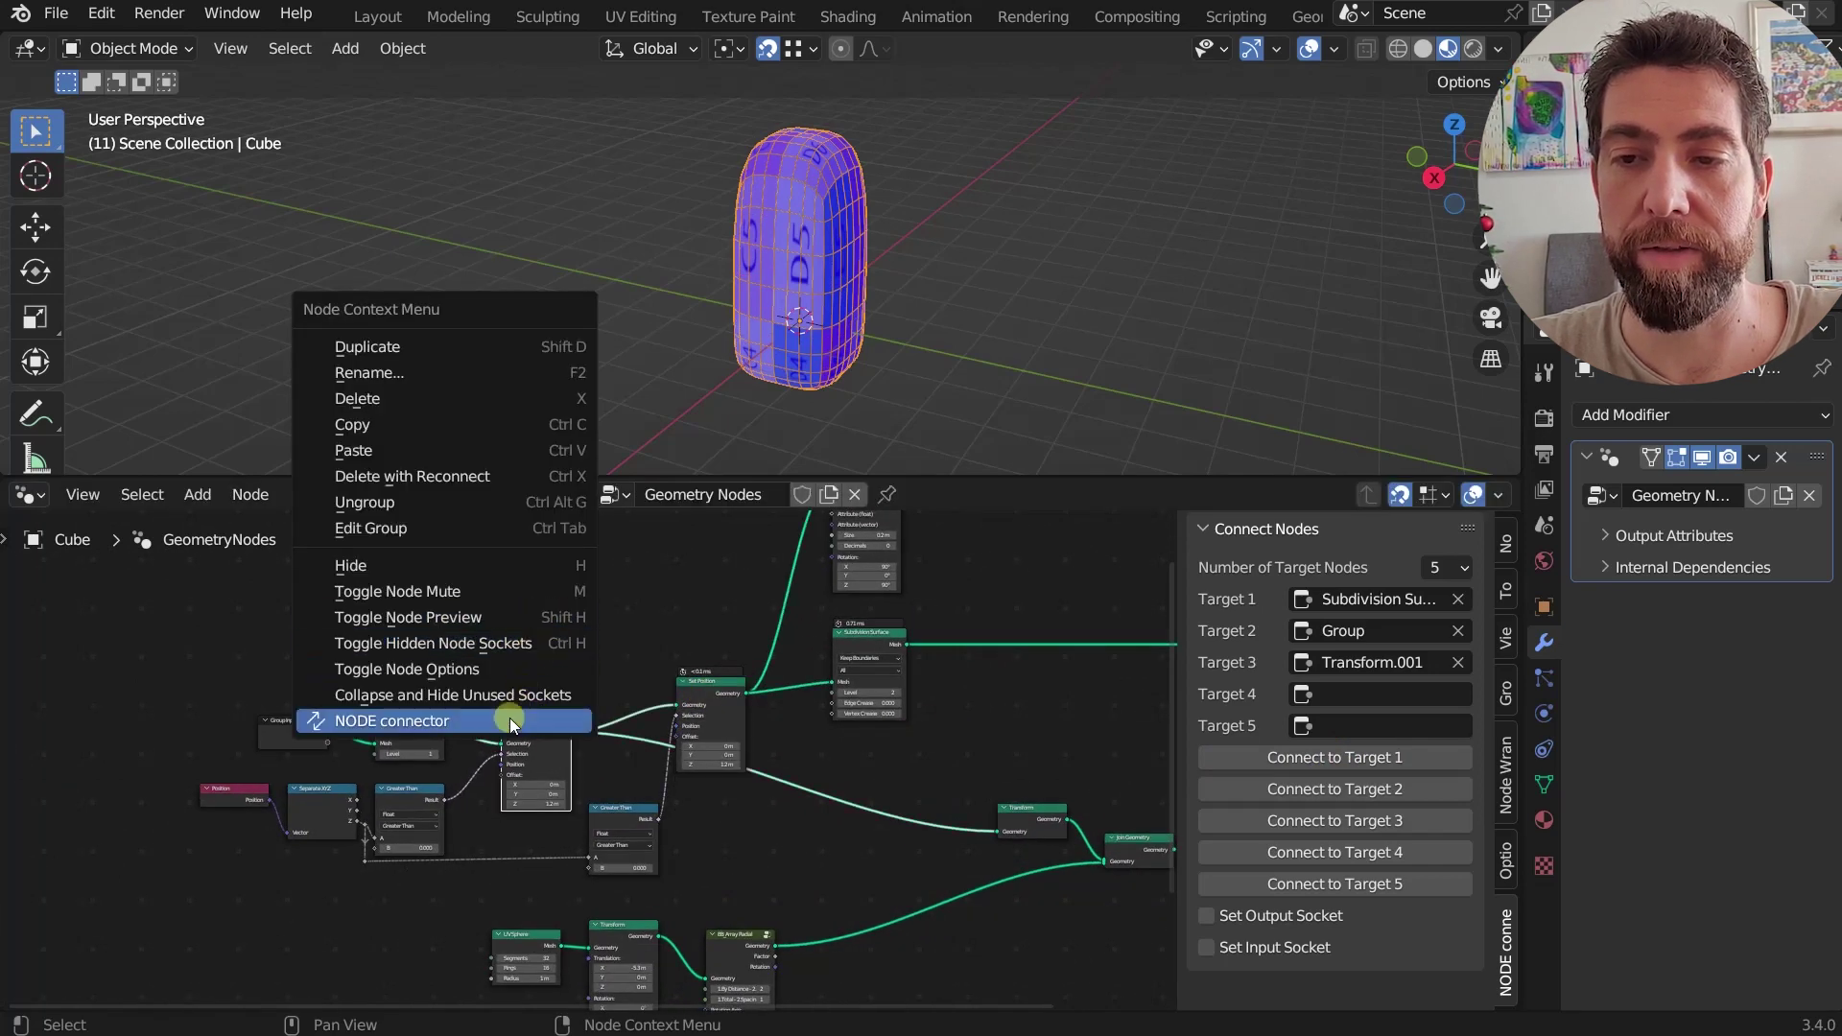
{"action": "left_click", "coordinate": [509, 717]}
{"action": "left_click", "coordinate": [462, 679]}
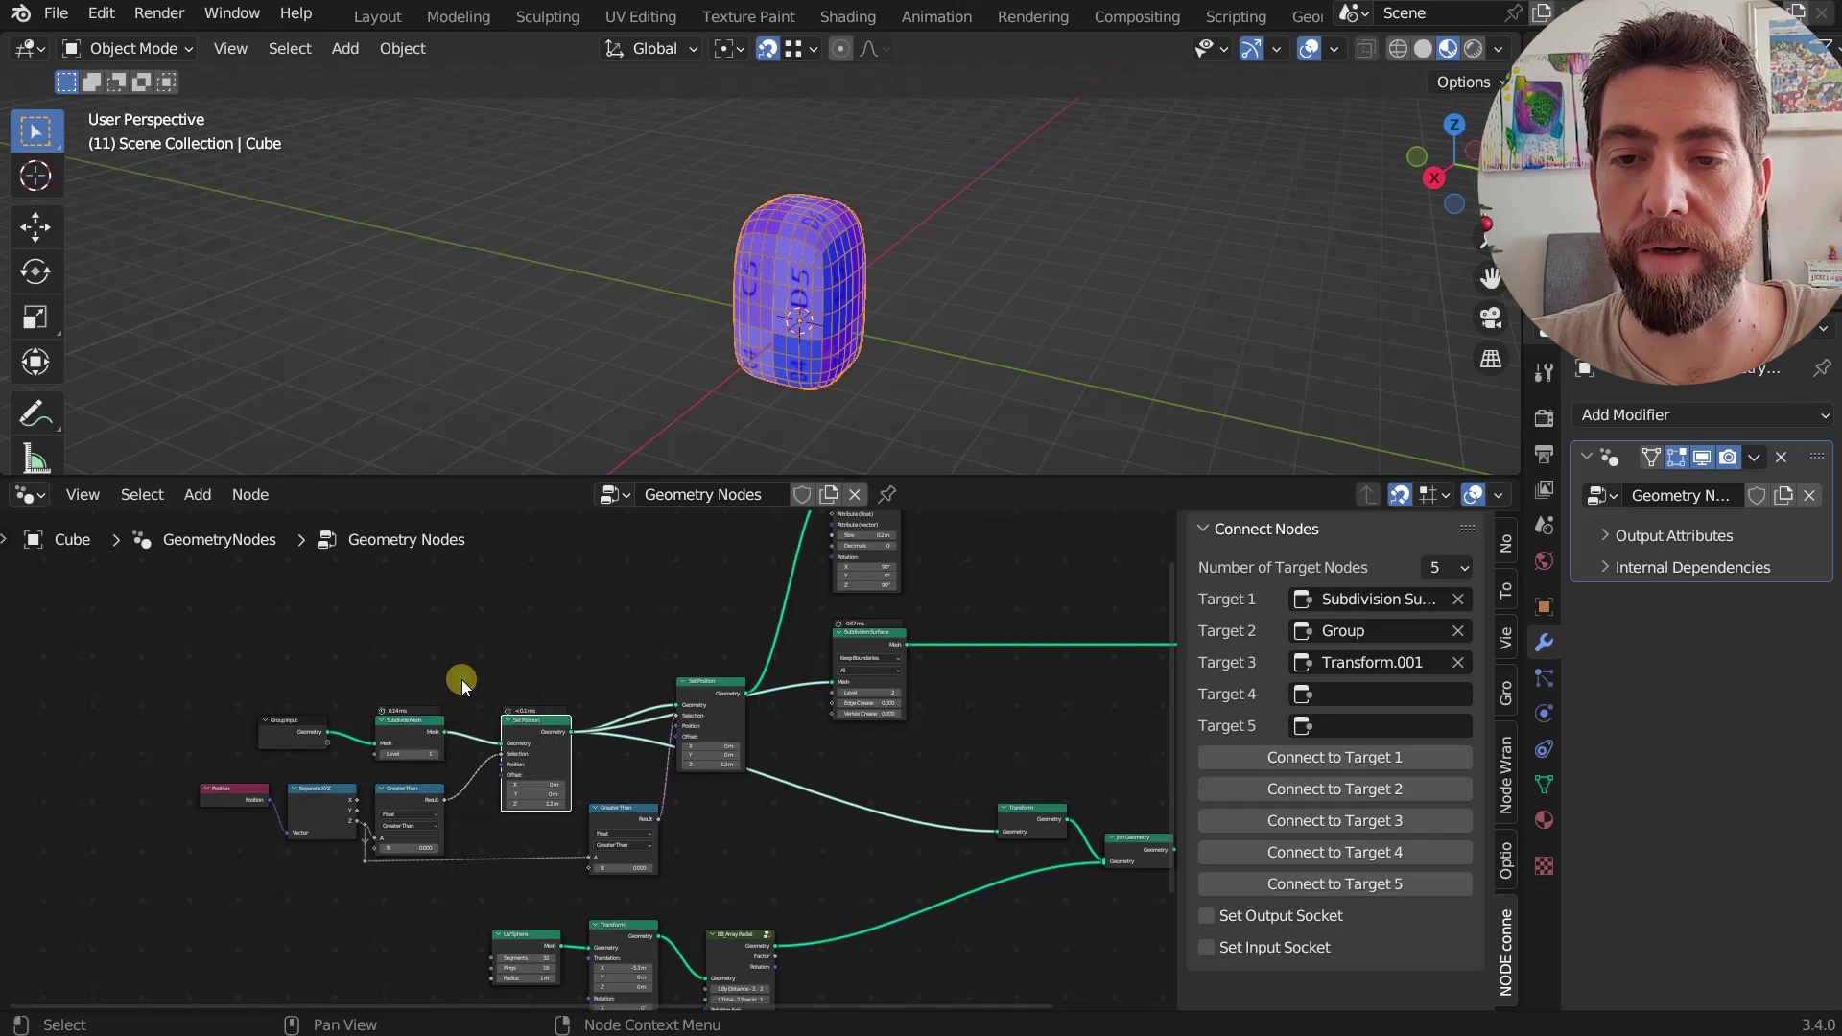
- Examine the node tree's branches, including the inputs of the BB_Display Attribute group and the Subdivision Surface node
{"action": "scroll", "coordinate": [695, 635], "scroll_direction": "down", "scroll_amount": 1}
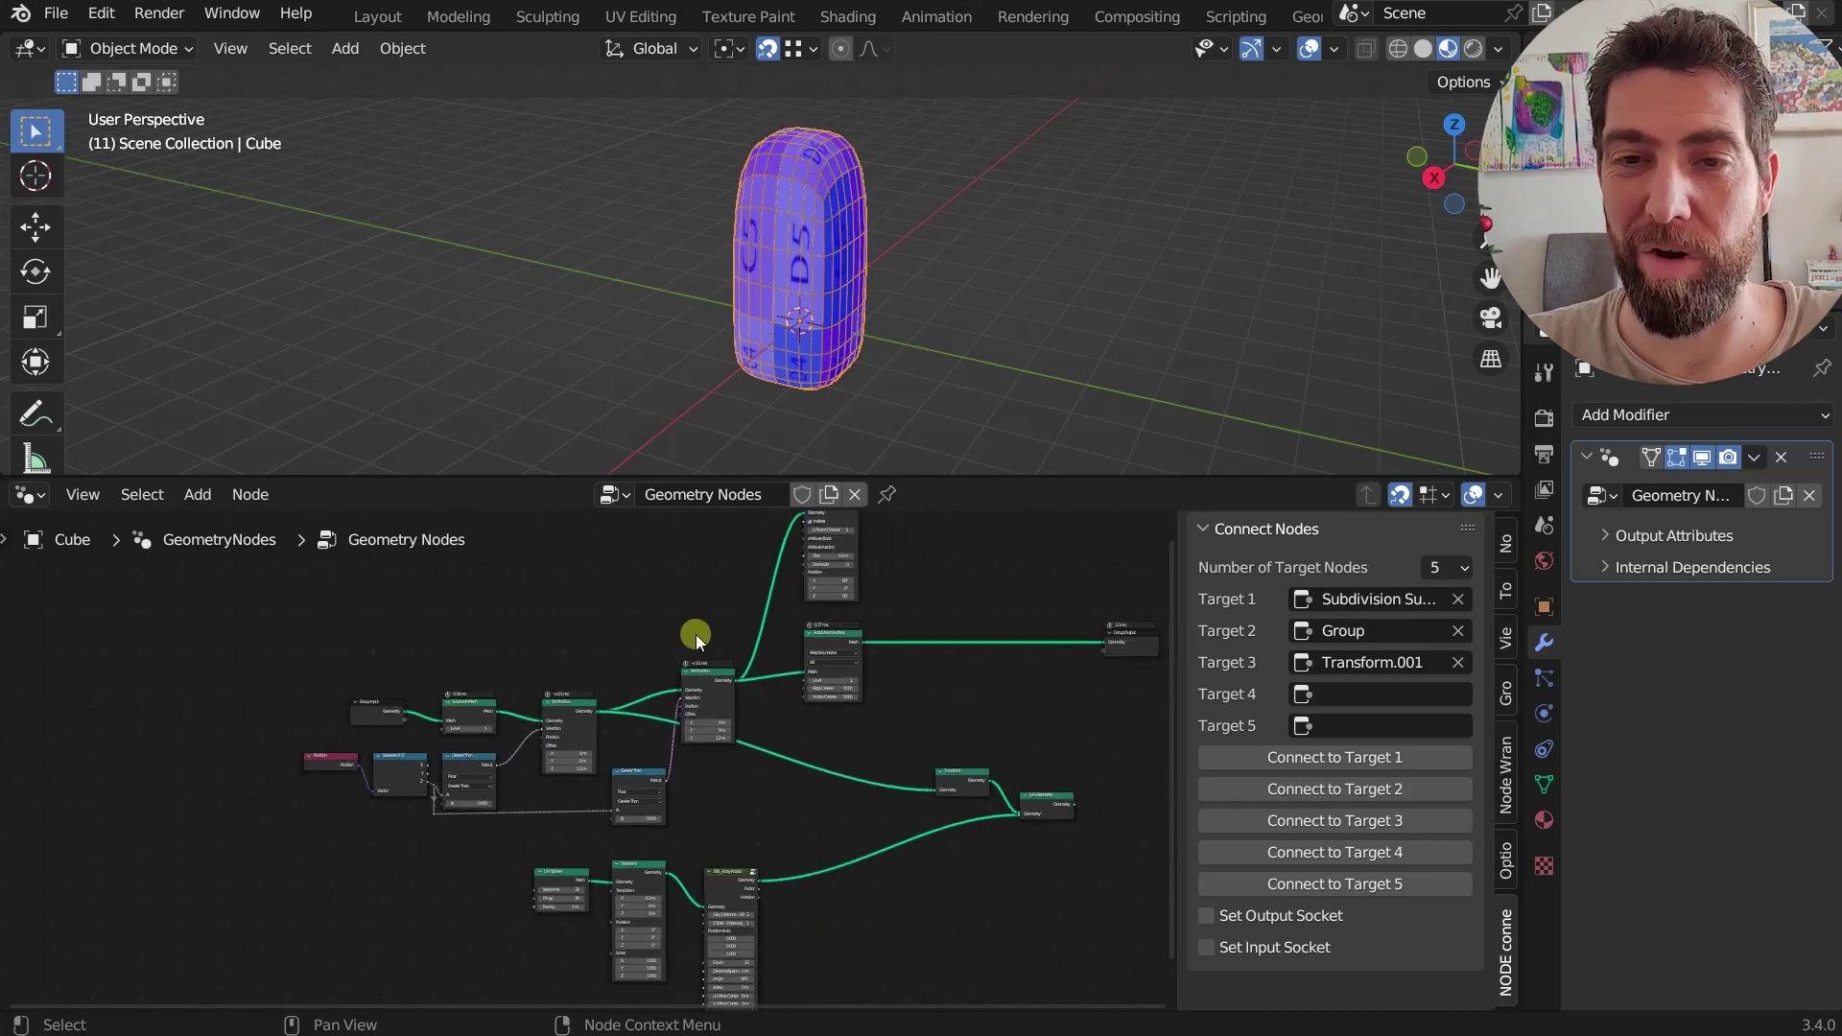
{"action": "middle_click_drag", "start_coordinate": [1102, 781], "coordinate": [1003, 754]}
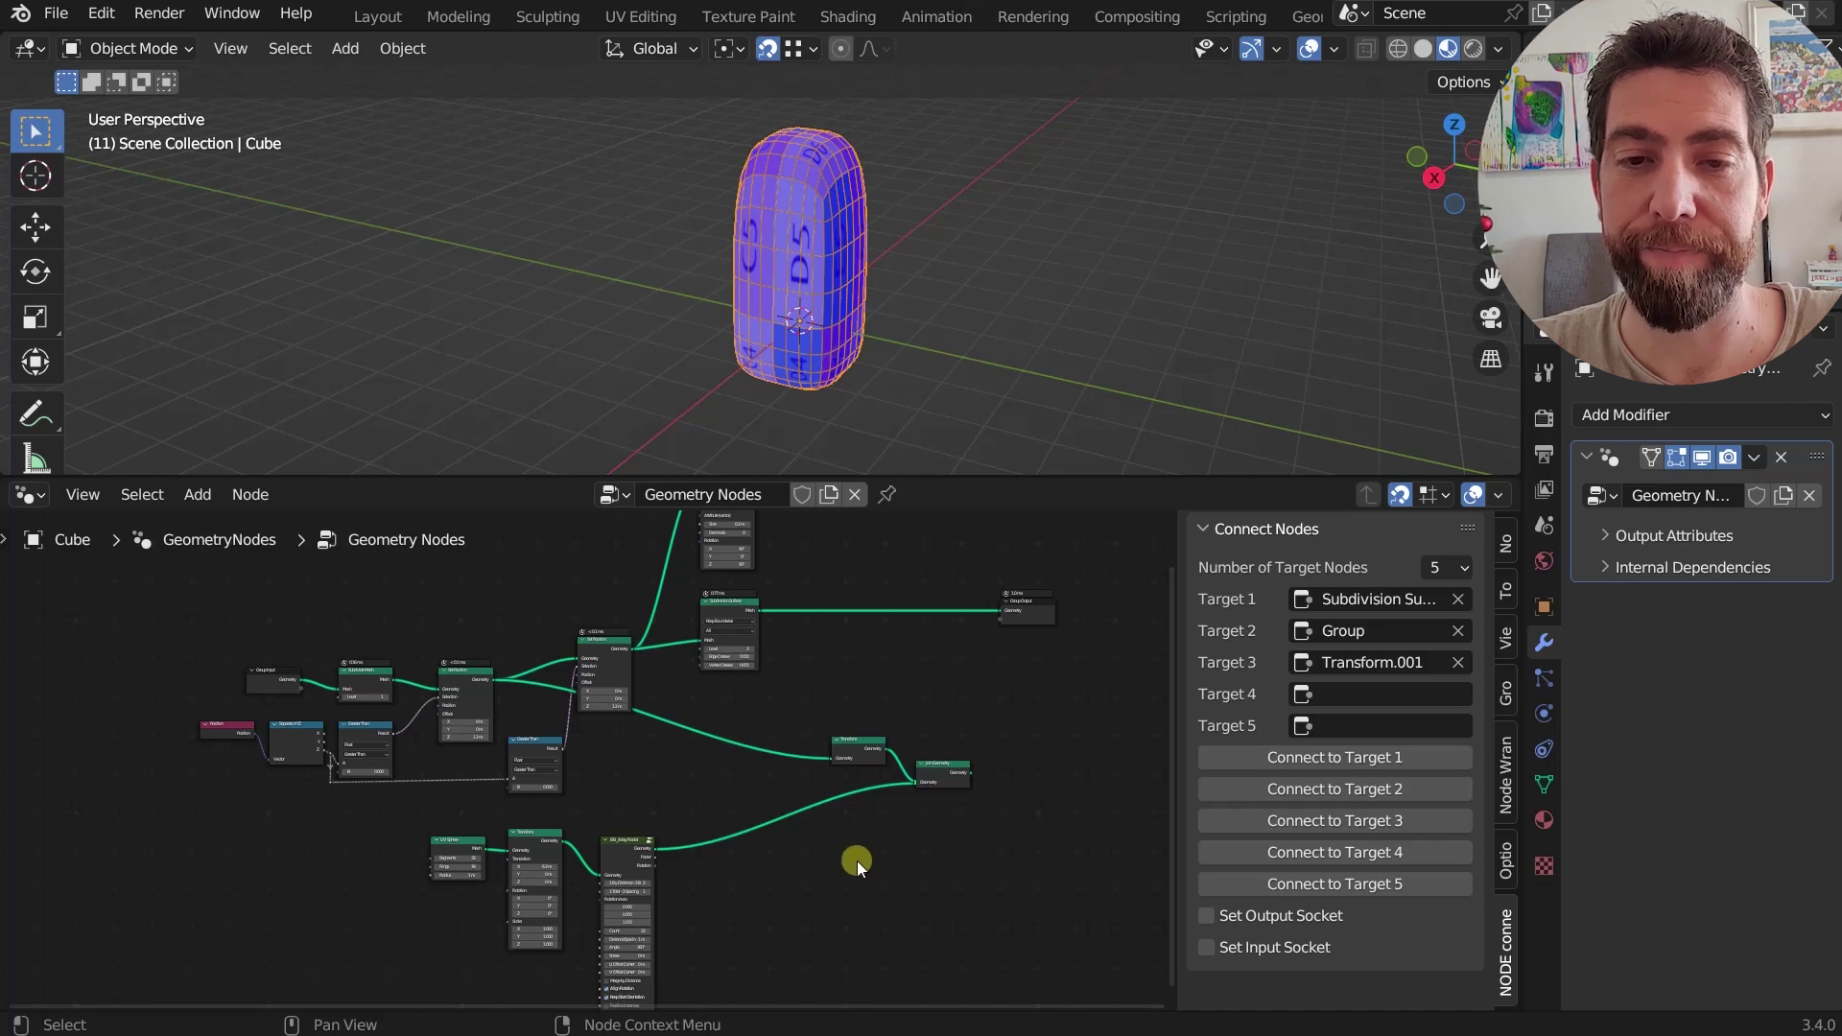
{"action": "key", "text": "Home"}
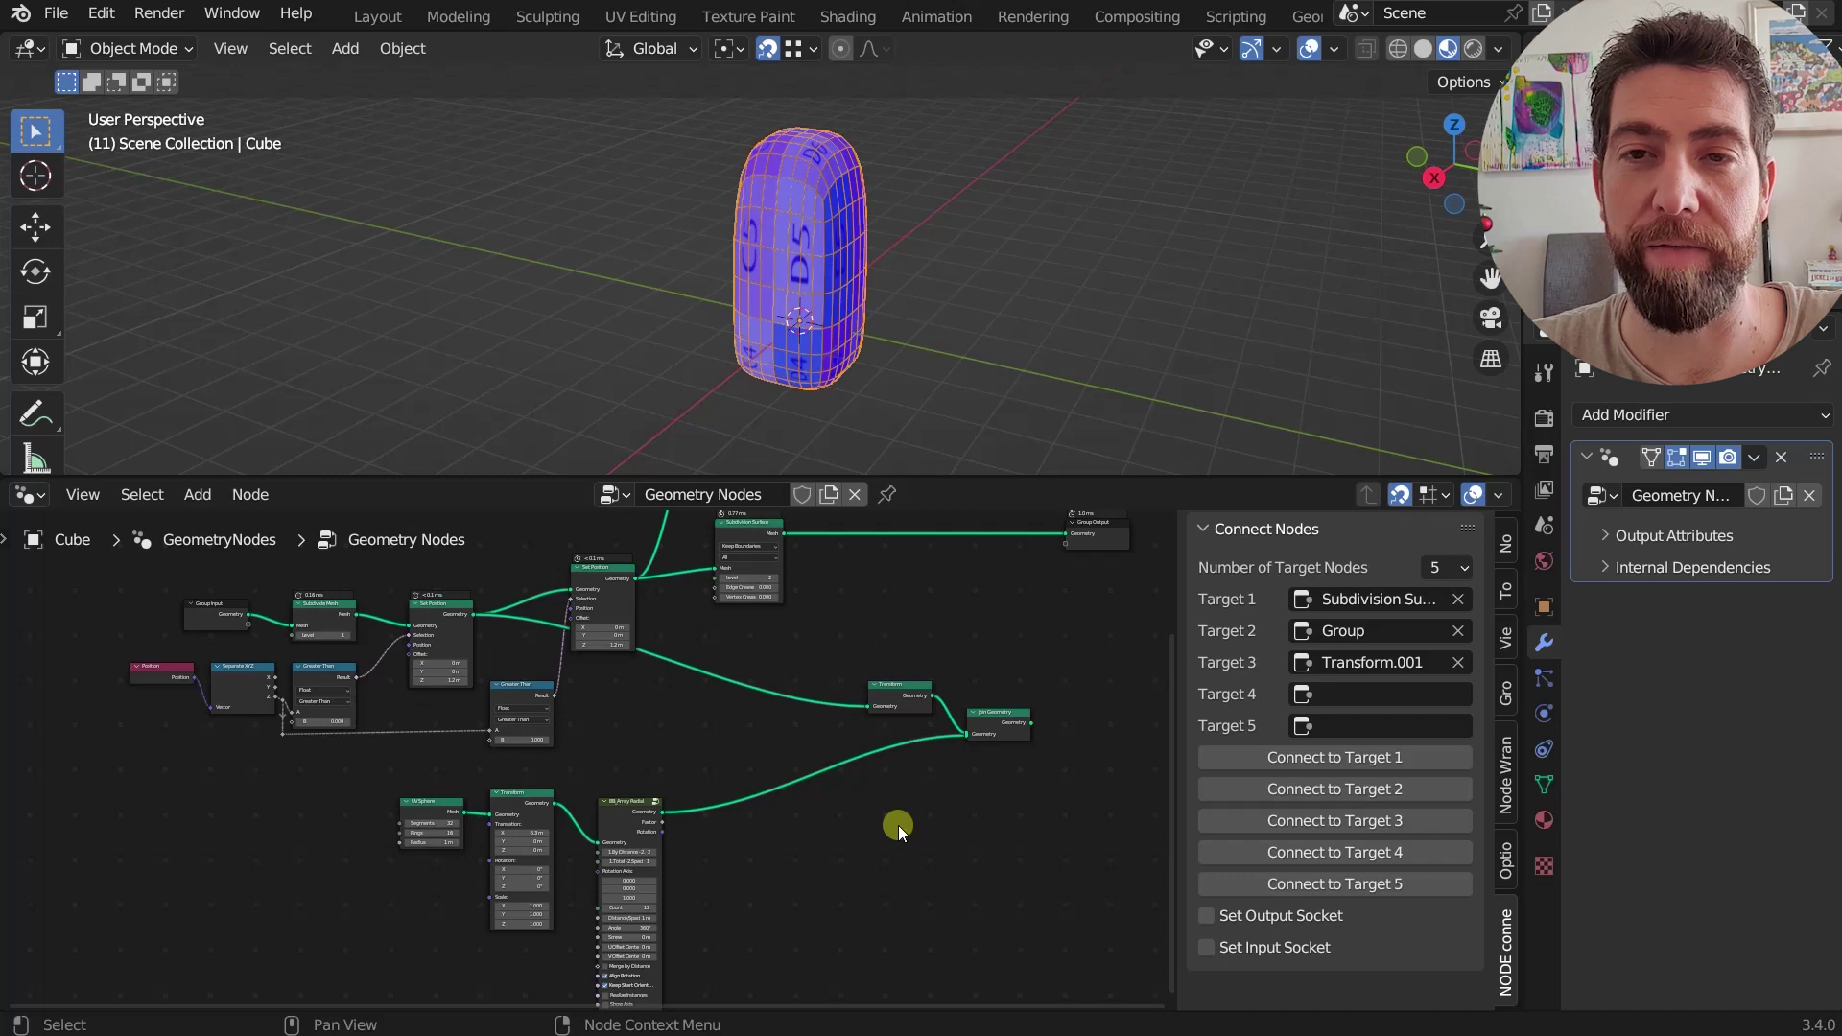
{"action": "mouse_move", "coordinate": [898, 825]}
{"action": "middle_mouse_down"}
{"action": "mouse_move", "coordinate": [906, 856]}
{"action": "mouse_move", "coordinate": [834, 723]}
{"action": "mouse_move", "coordinate": [904, 855]}
{"action": "middle_mouse_up"}
{"action": "scroll", "coordinate": [967, 620], "scroll_direction": "up", "scroll_amount": 1}
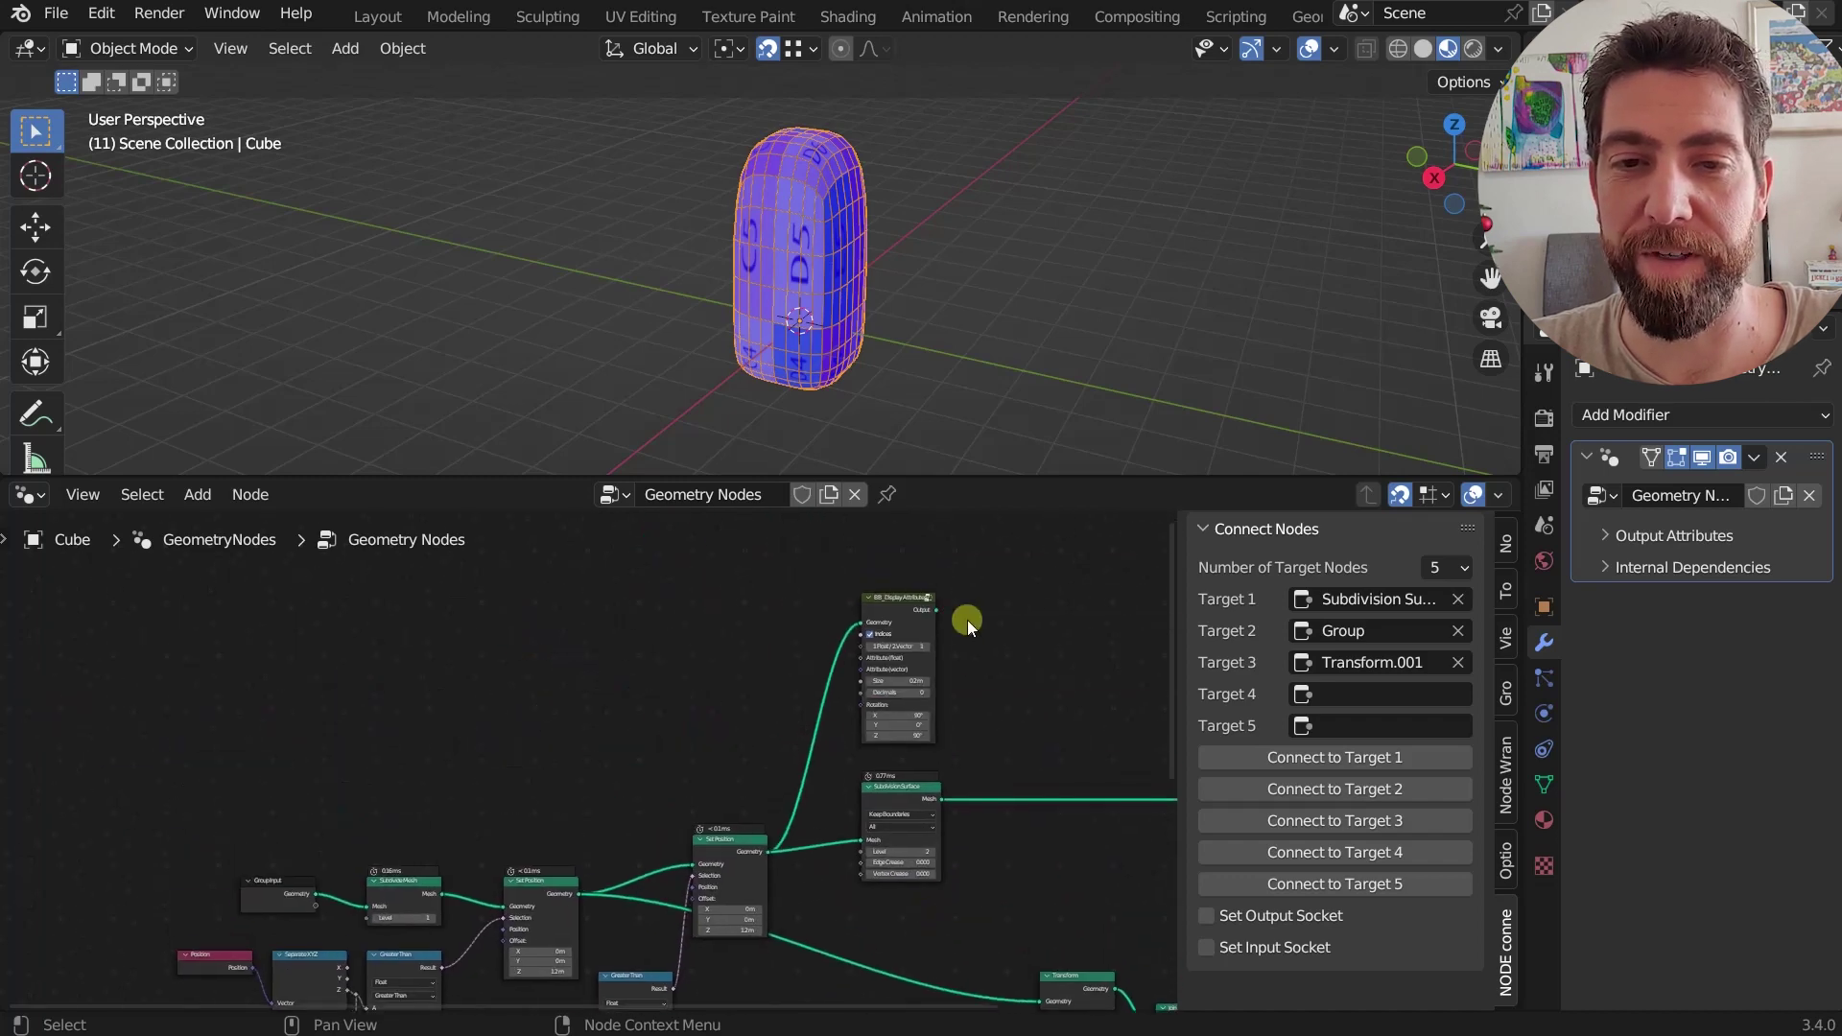
{"action": "middle_click_drag", "start_coordinate": [752, 809], "coordinate": [826, 728]}
{"action": "scroll", "coordinate": [902, 572], "scroll_direction": "up", "scroll_amount": 1}
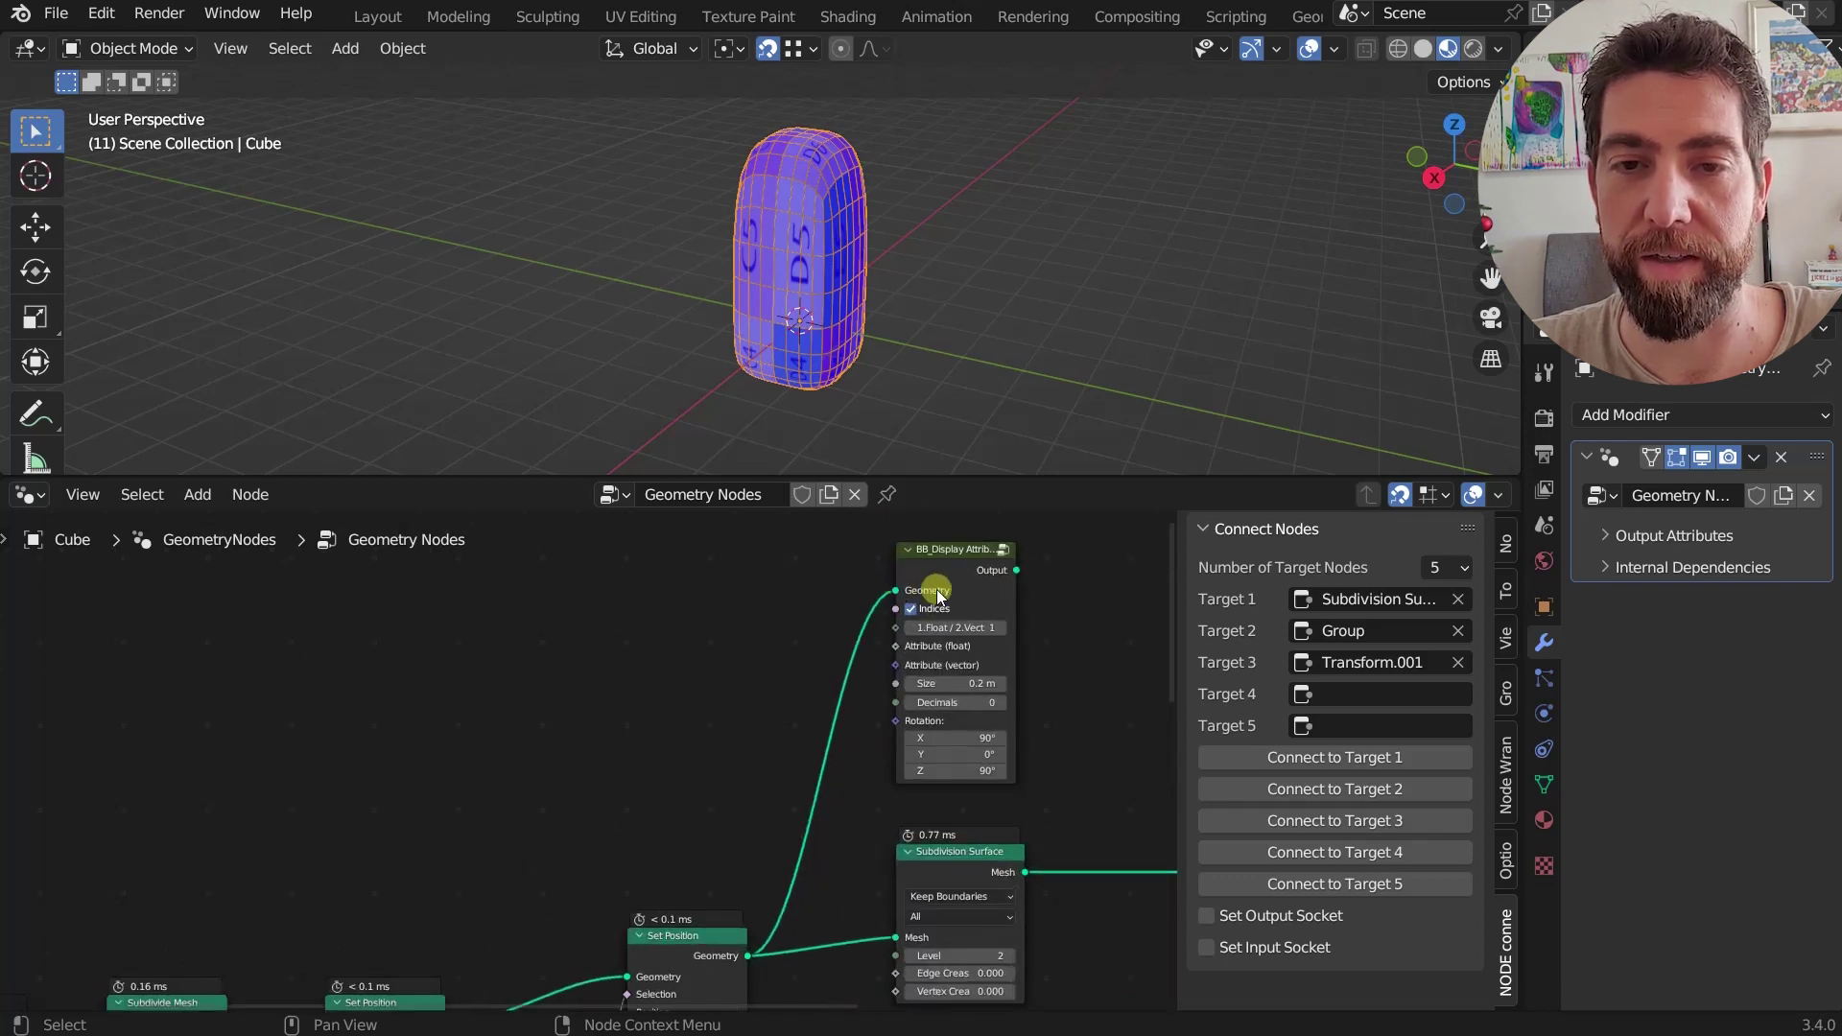
{"action": "scroll", "coordinate": [939, 590], "scroll_direction": "down", "scroll_amount": 2}
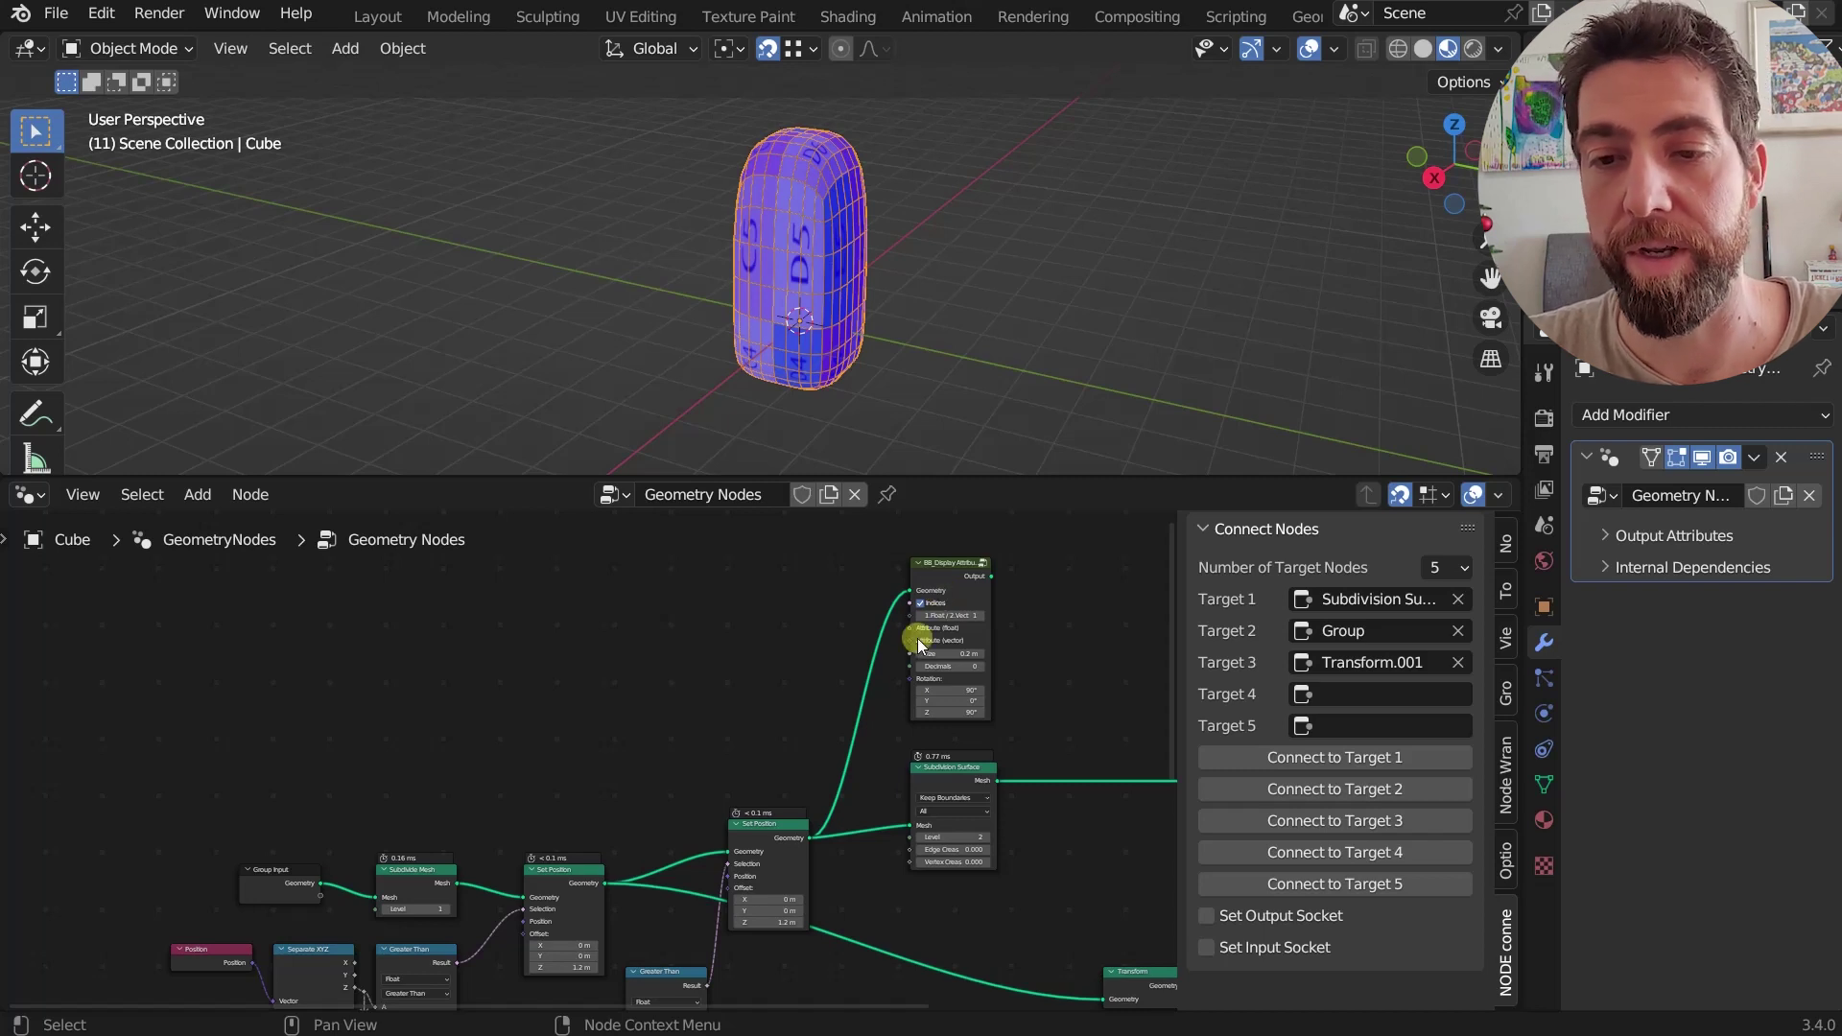
{"action": "scroll", "coordinate": [917, 637], "scroll_direction": "down", "scroll_amount": 2}
{"action": "middle_click_drag", "start_coordinate": [896, 682], "coordinate": [807, 769]}
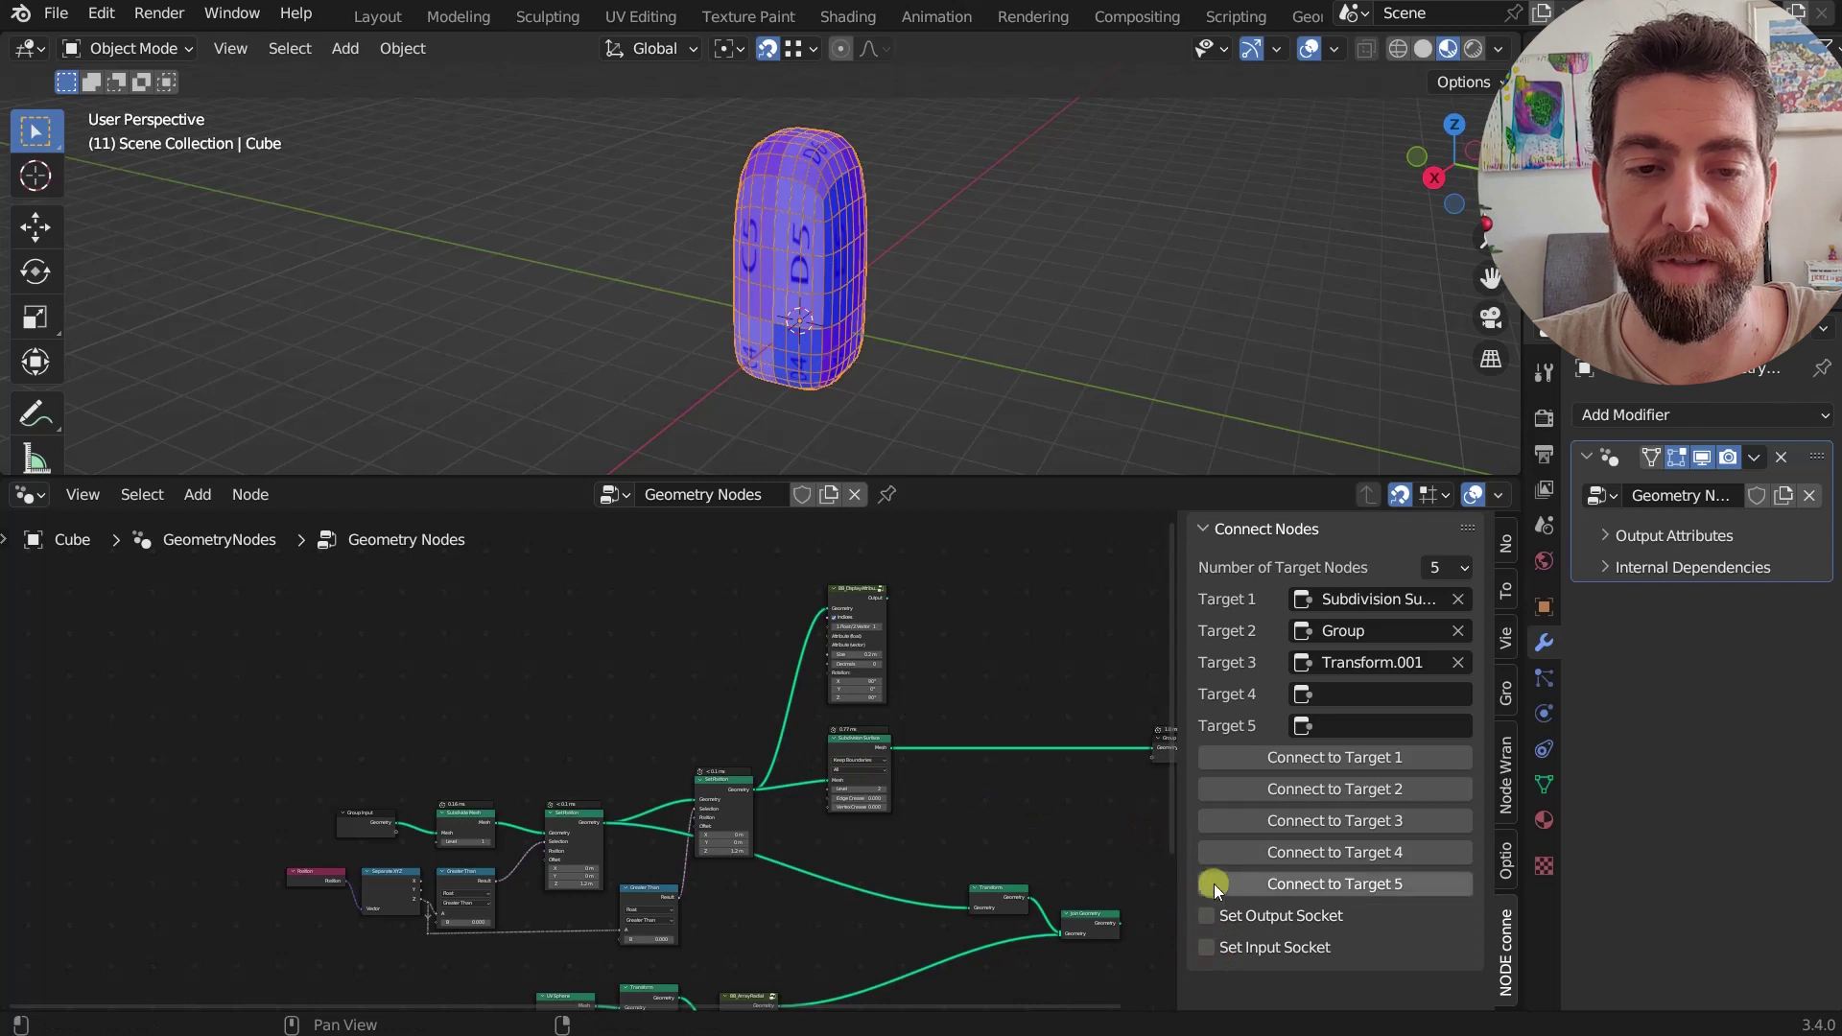
{"action": "middle_click_drag", "start_coordinate": [948, 867], "coordinate": [918, 763]}
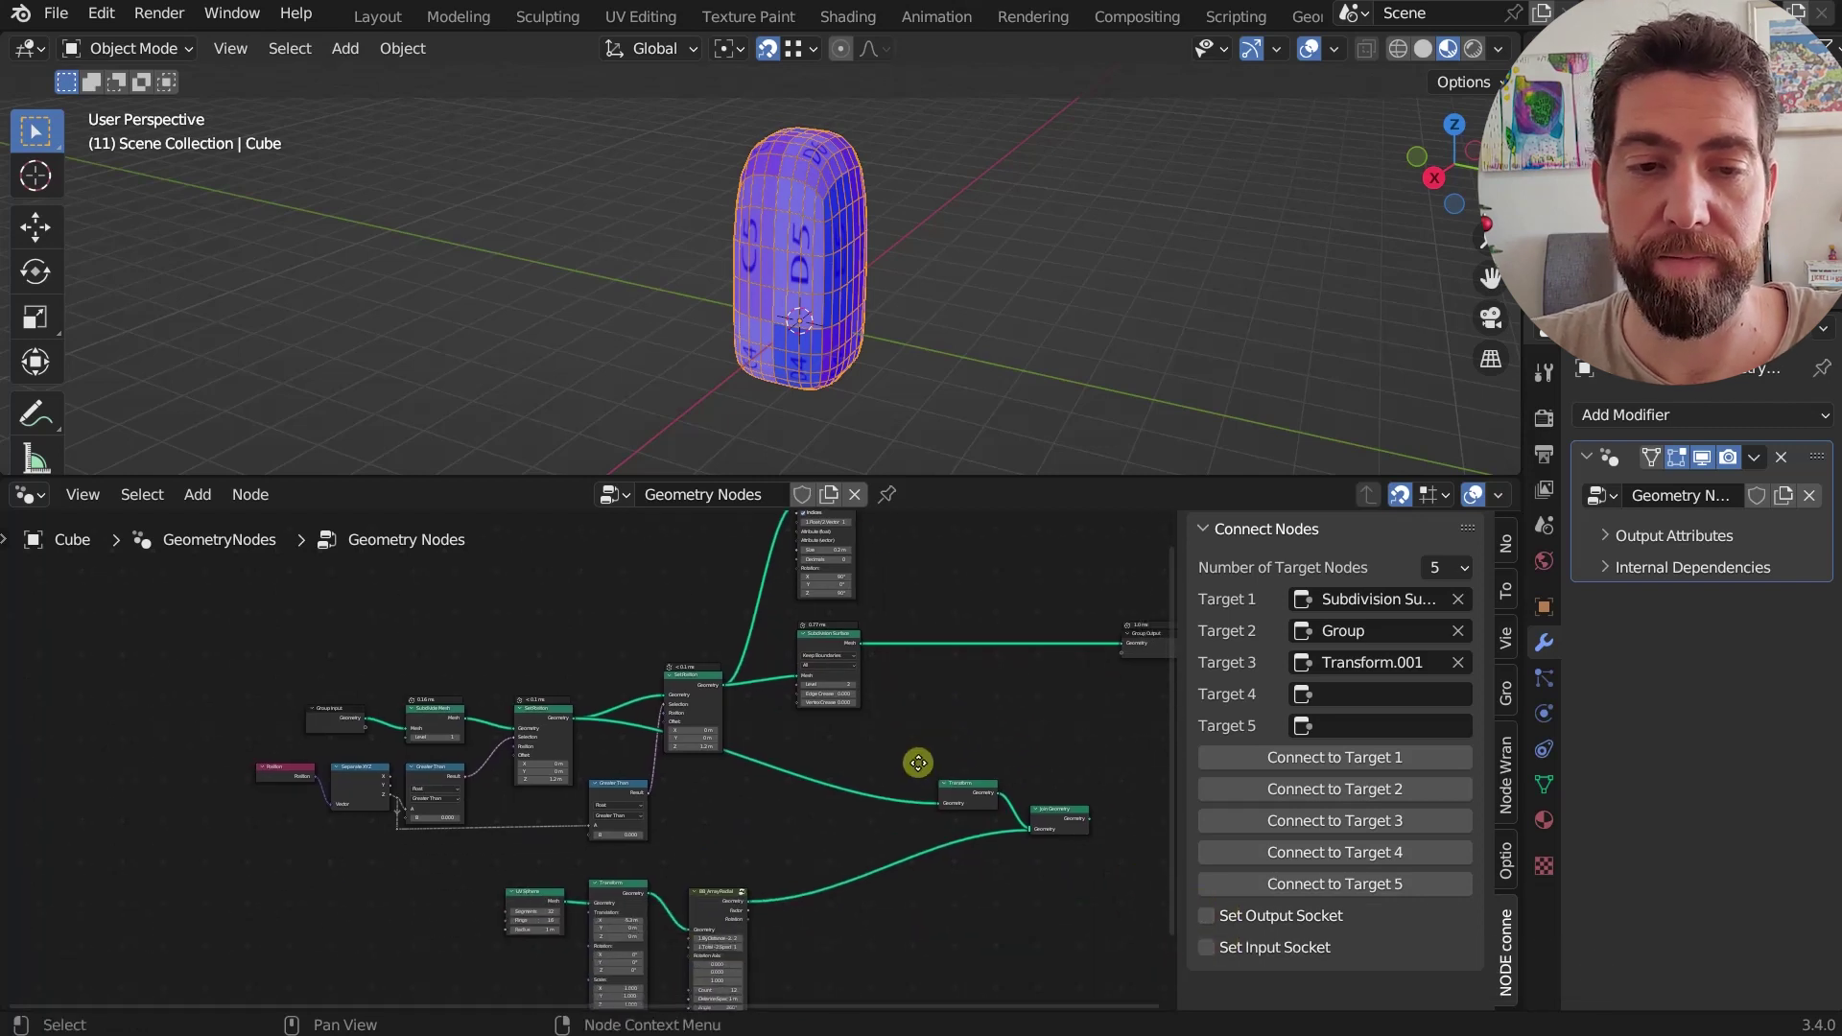
- Enable Set Output Socket in the Connect Nodes settings and set the Output Index to 2
{"action": "left_click", "coordinate": [1203, 914]}
{"action": "left_click", "coordinate": [1460, 947]}
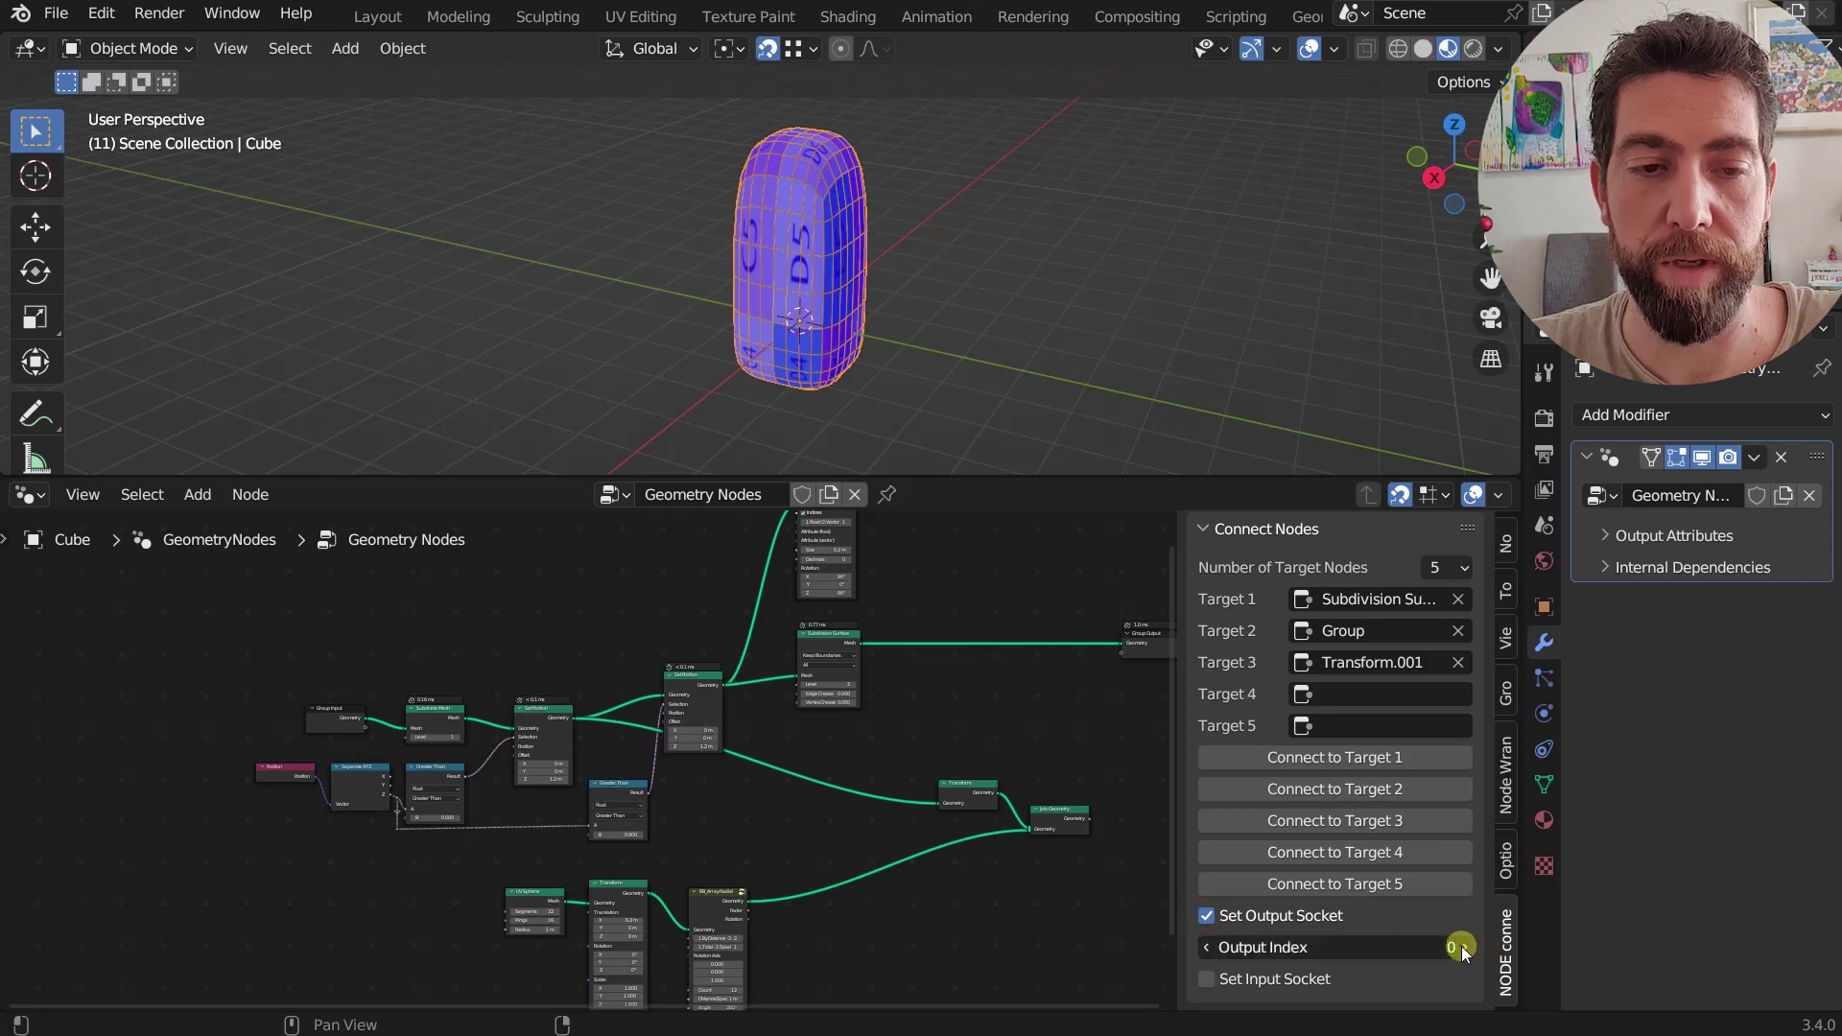
{"action": "left_click", "coordinate": [1460, 946]}
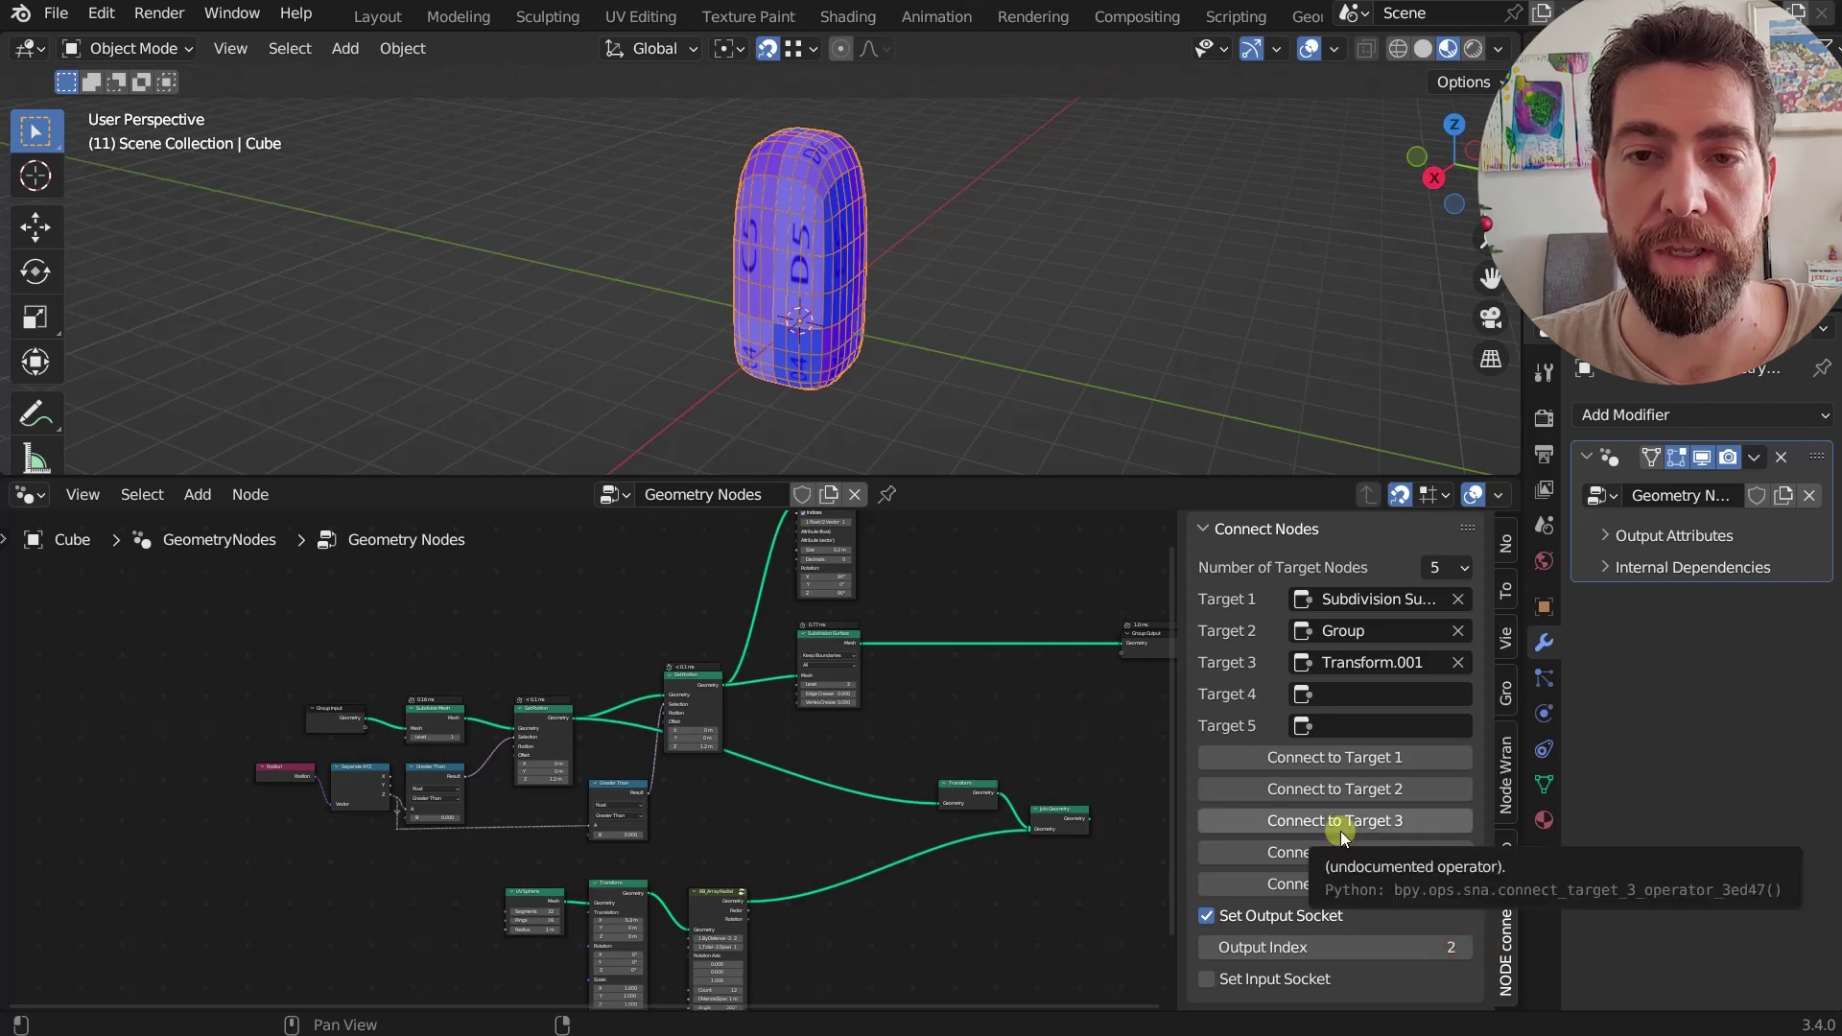
- Examine the output sockets of the BB_Array Radial node to identify the Rotation output
{"action": "middle_click_drag", "start_coordinate": [857, 758], "coordinate": [675, 748]}
{"action": "scroll", "coordinate": [675, 748], "scroll_direction": "down", "scroll_amount": 3}
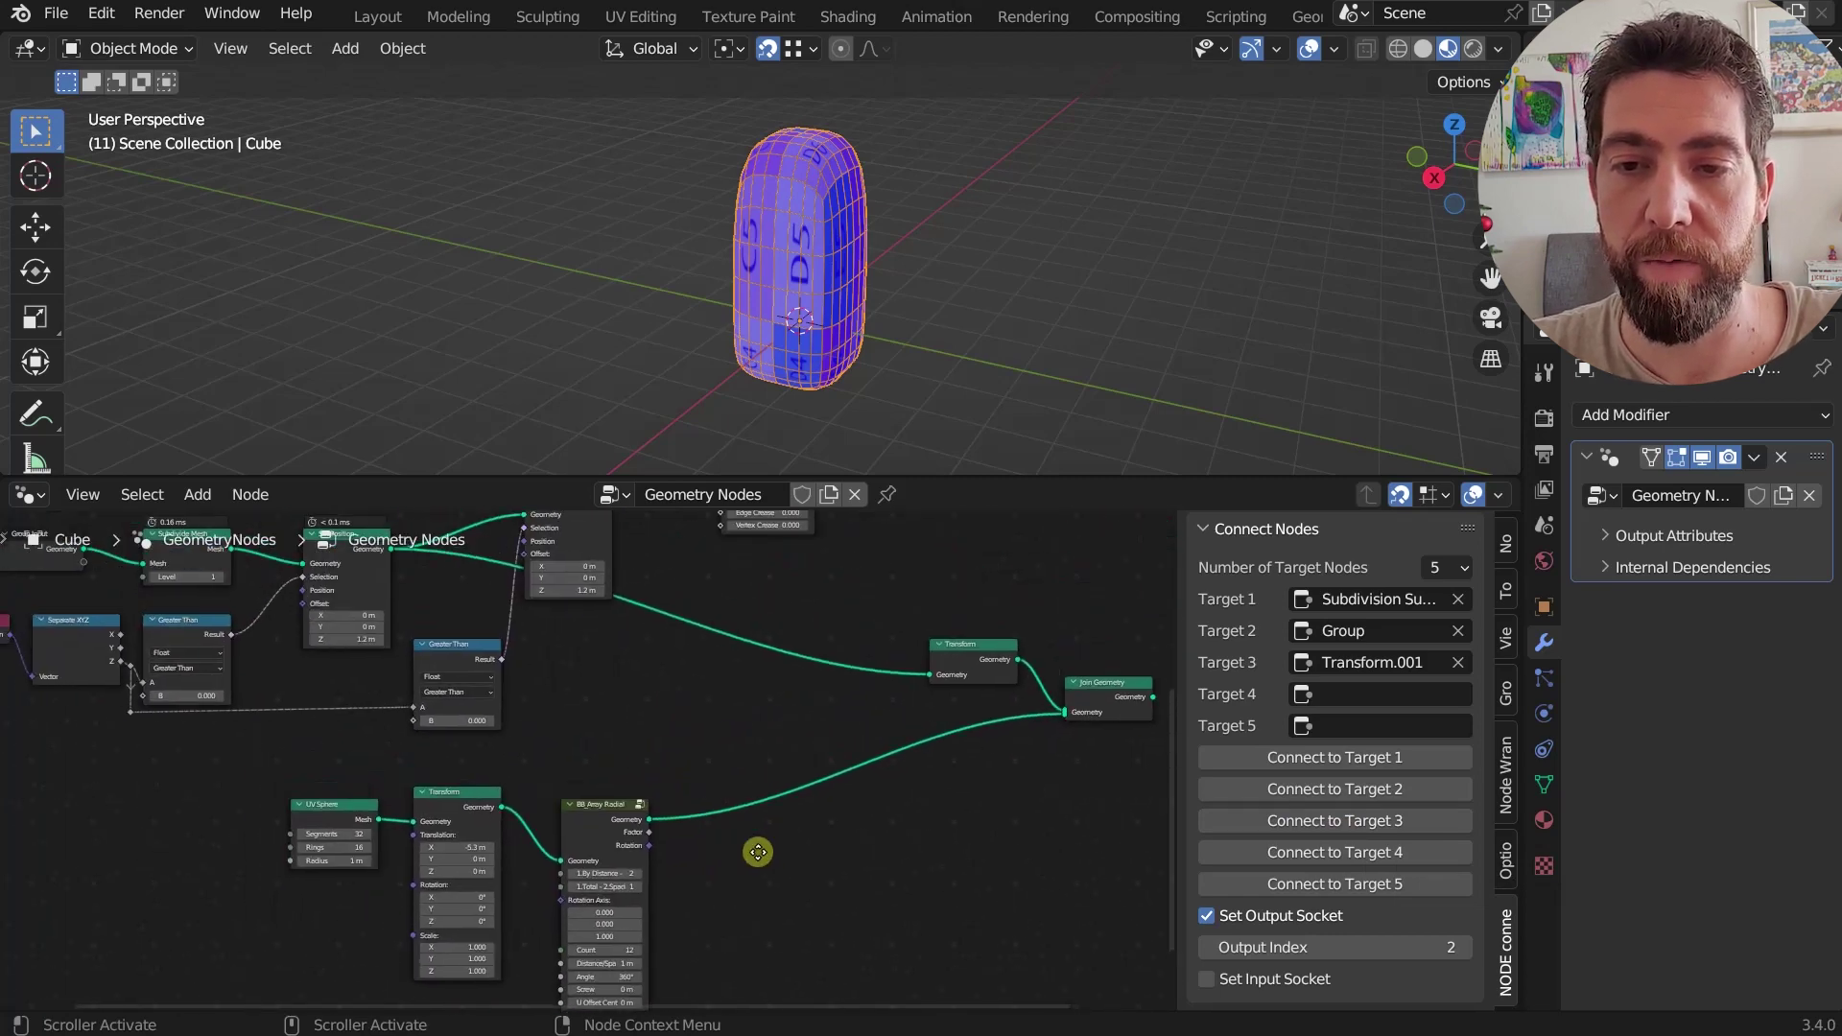
{"action": "scroll", "coordinate": [836, 757], "scroll_direction": "down", "scroll_amount": 1}
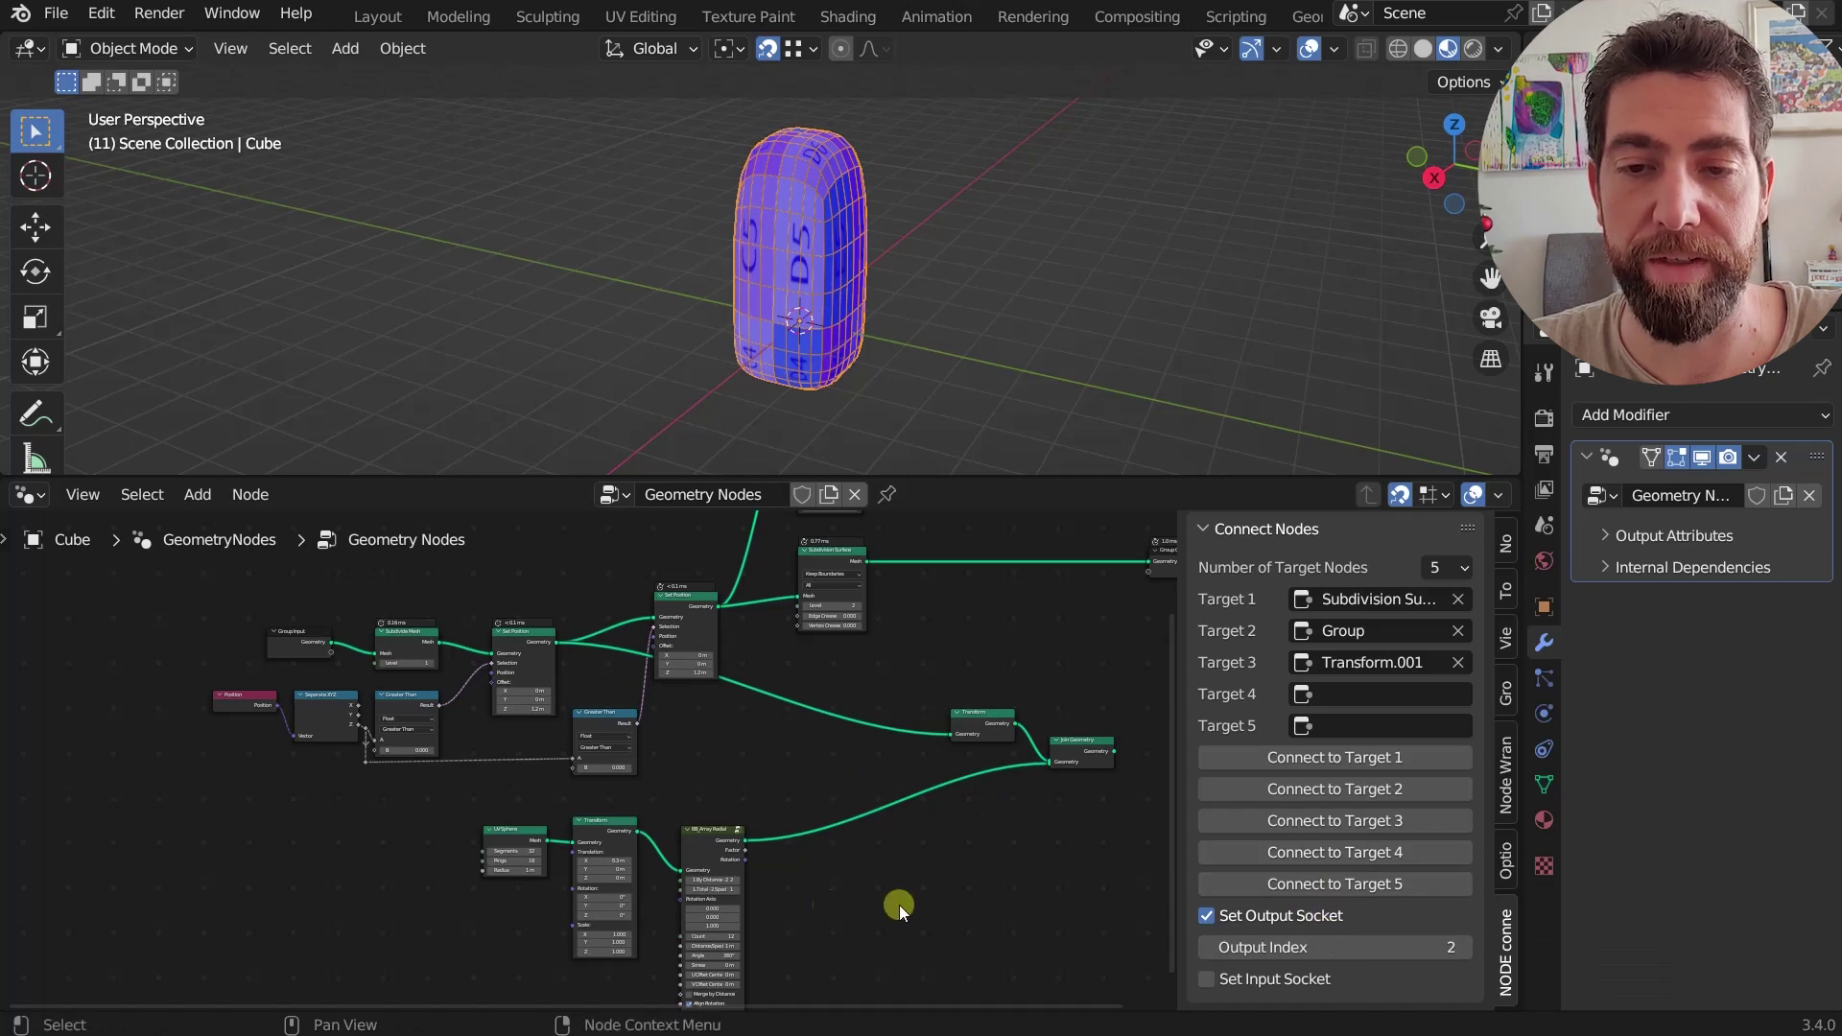
{"action": "scroll", "coordinate": [764, 895], "scroll_direction": "up", "scroll_amount": 2}
{"action": "middle_click_drag", "start_coordinate": [763, 895], "coordinate": [591, 768]}
{"action": "scroll", "coordinate": [535, 773], "scroll_direction": "down", "scroll_amount": 1}
{"action": "scroll", "coordinate": [591, 769], "scroll_direction": "up", "scroll_amount": 2}
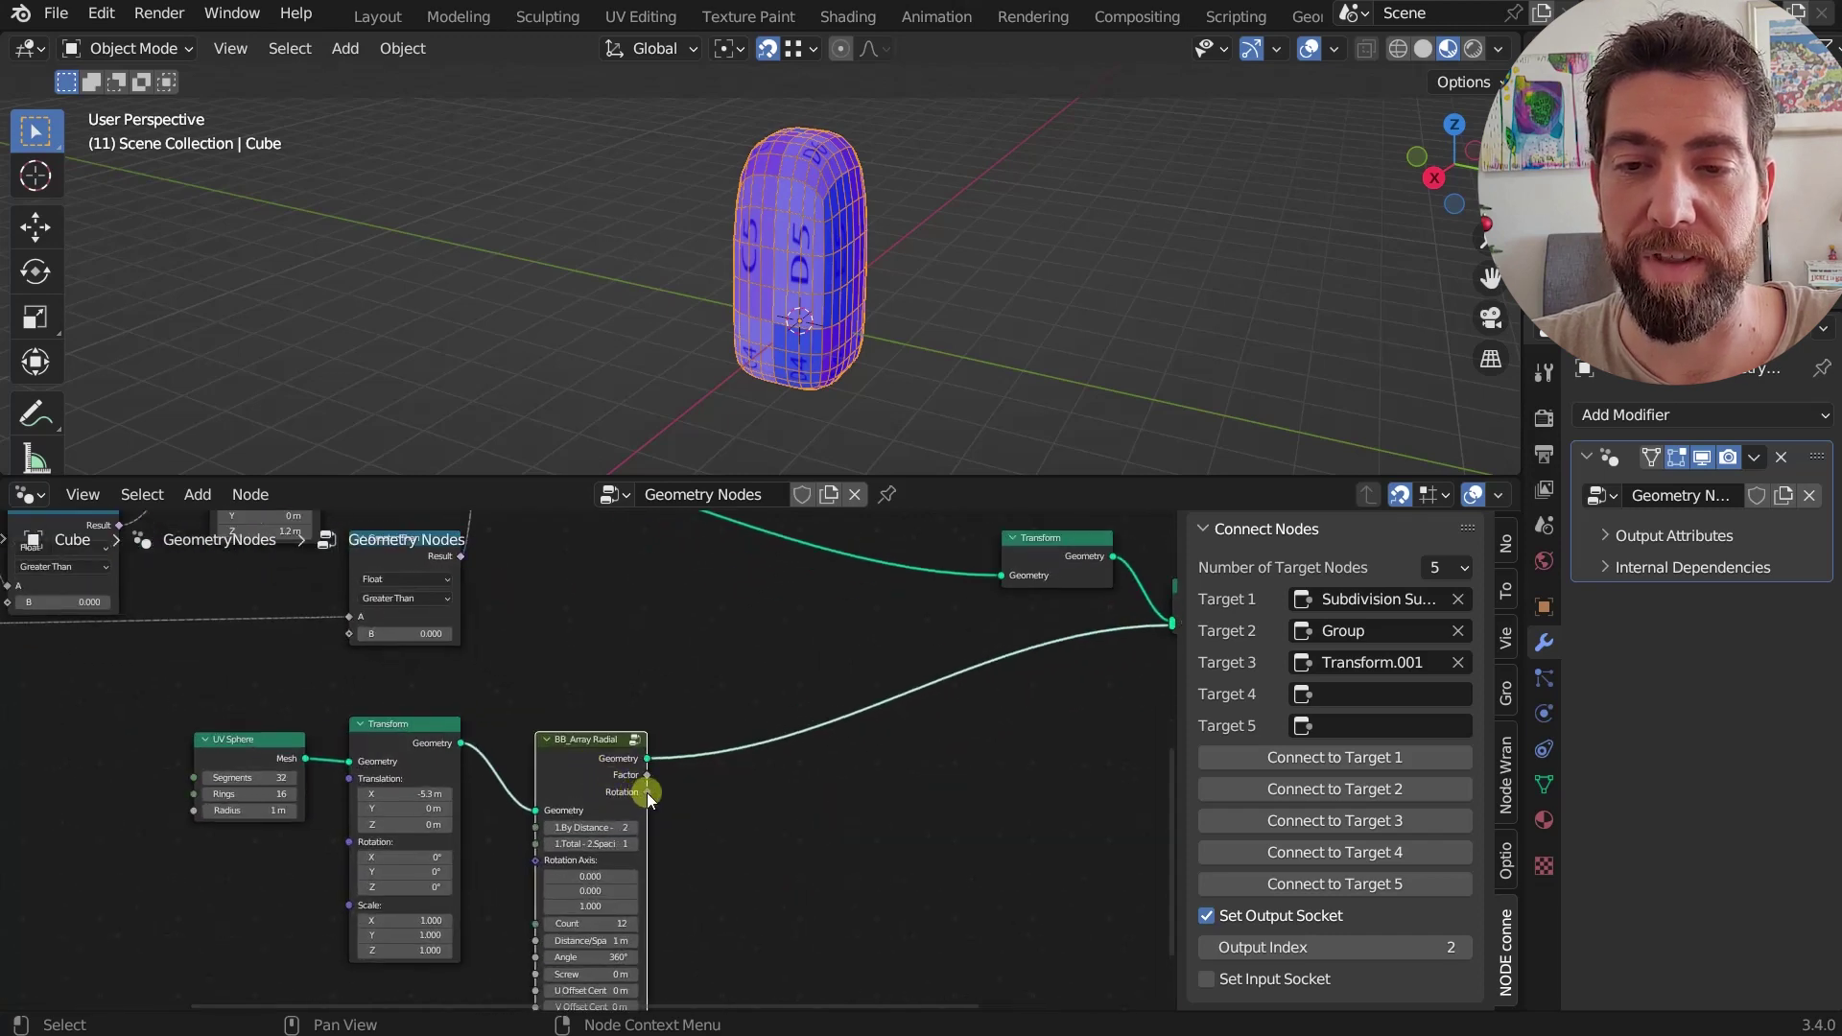
{"action": "mouse_move", "coordinate": [647, 792]}
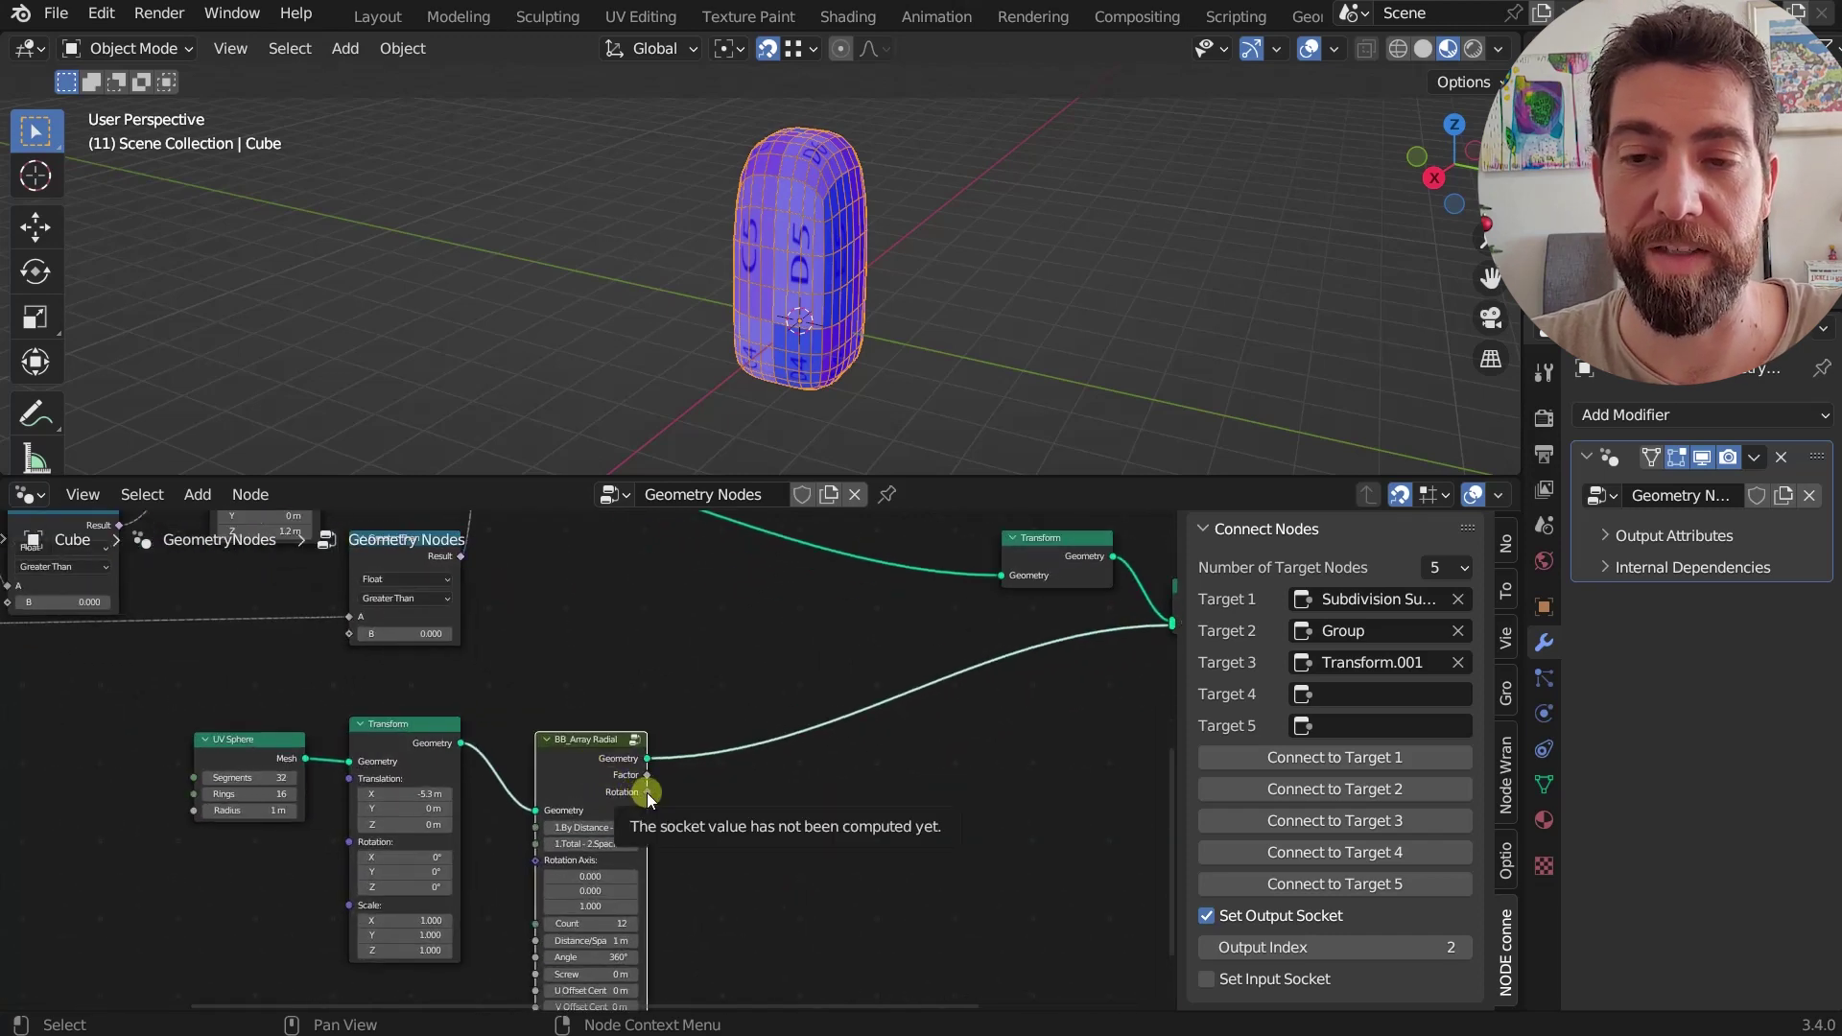
- Shift the Subdivision Surface node slightly right, and connect the BB_Array Radial node's Rotation output to Target 1 through NODE connector, checking the linked socket
{"action": "scroll", "coordinate": [613, 794], "scroll_direction": "down", "scroll_amount": 2}
{"action": "middle_click_drag", "start_coordinate": [613, 794], "coordinate": [682, 962]}
{"action": "left_click_drag", "start_coordinate": [832, 593], "coordinate": [880, 598]}
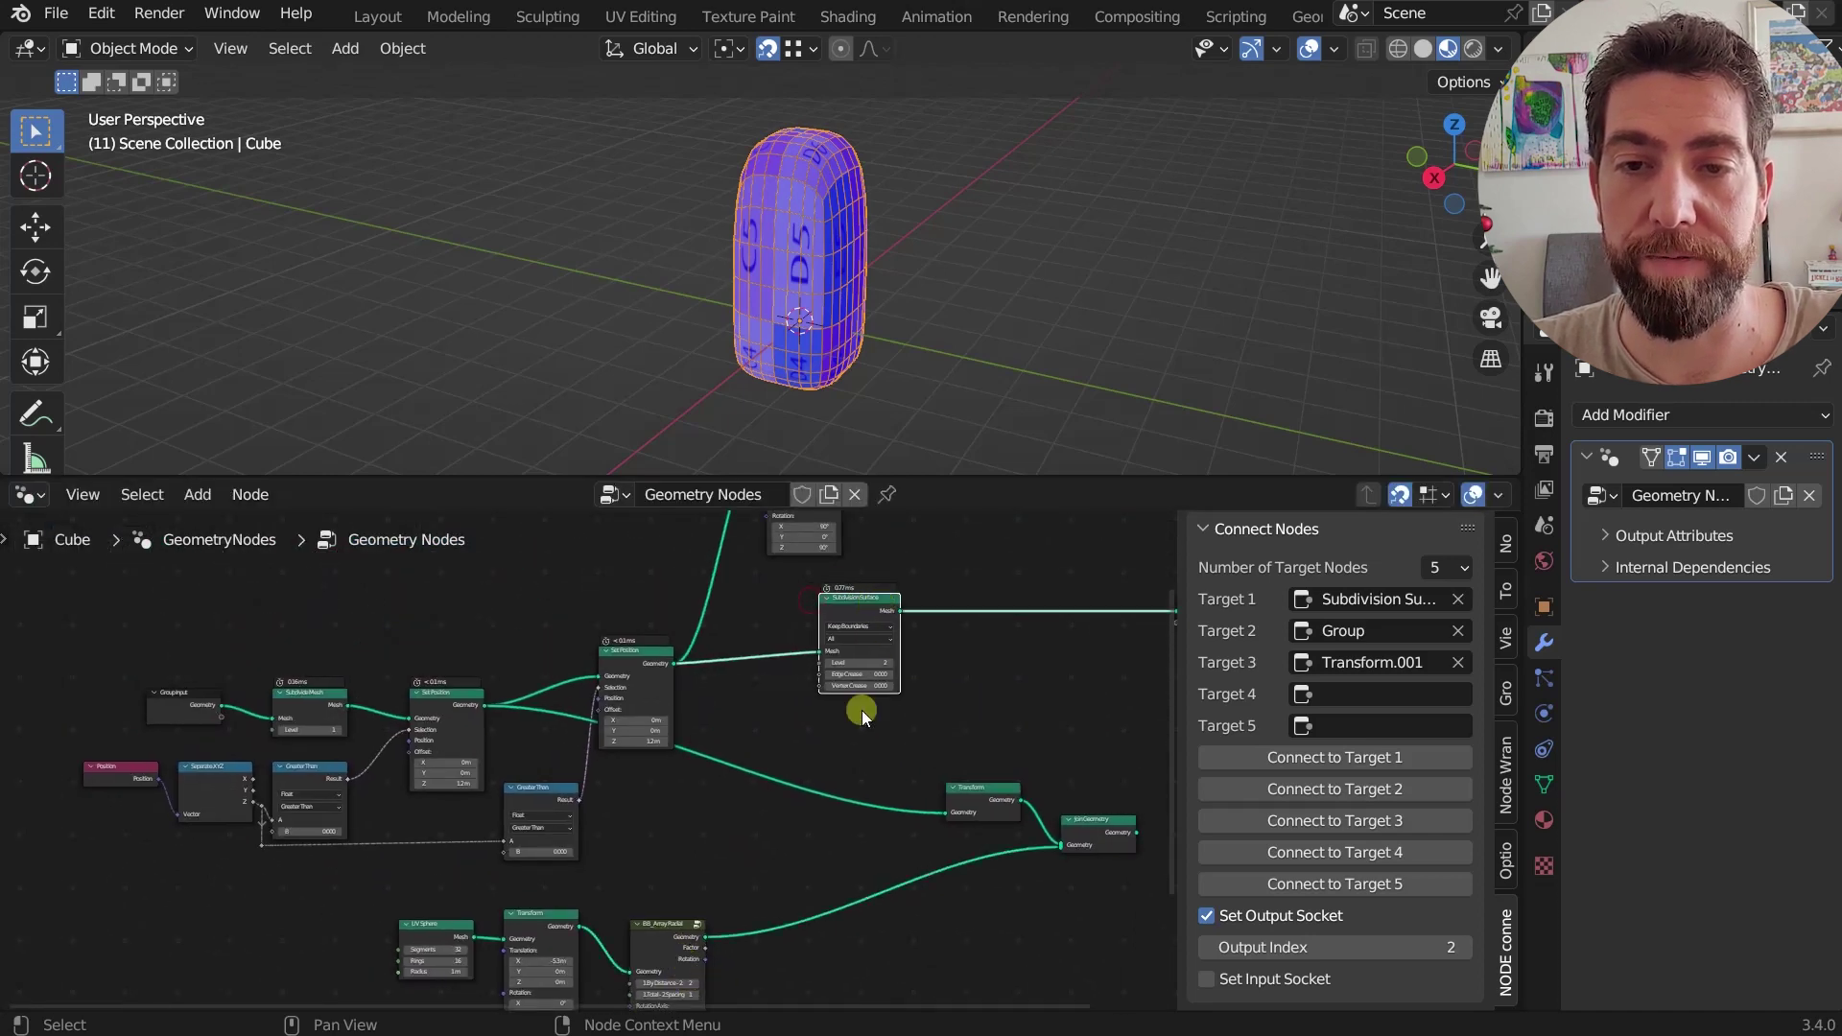
{"action": "middle_click_drag", "start_coordinate": [861, 710], "coordinate": [863, 607]}
{"action": "middle_click_drag", "start_coordinate": [768, 748], "coordinate": [802, 783]}
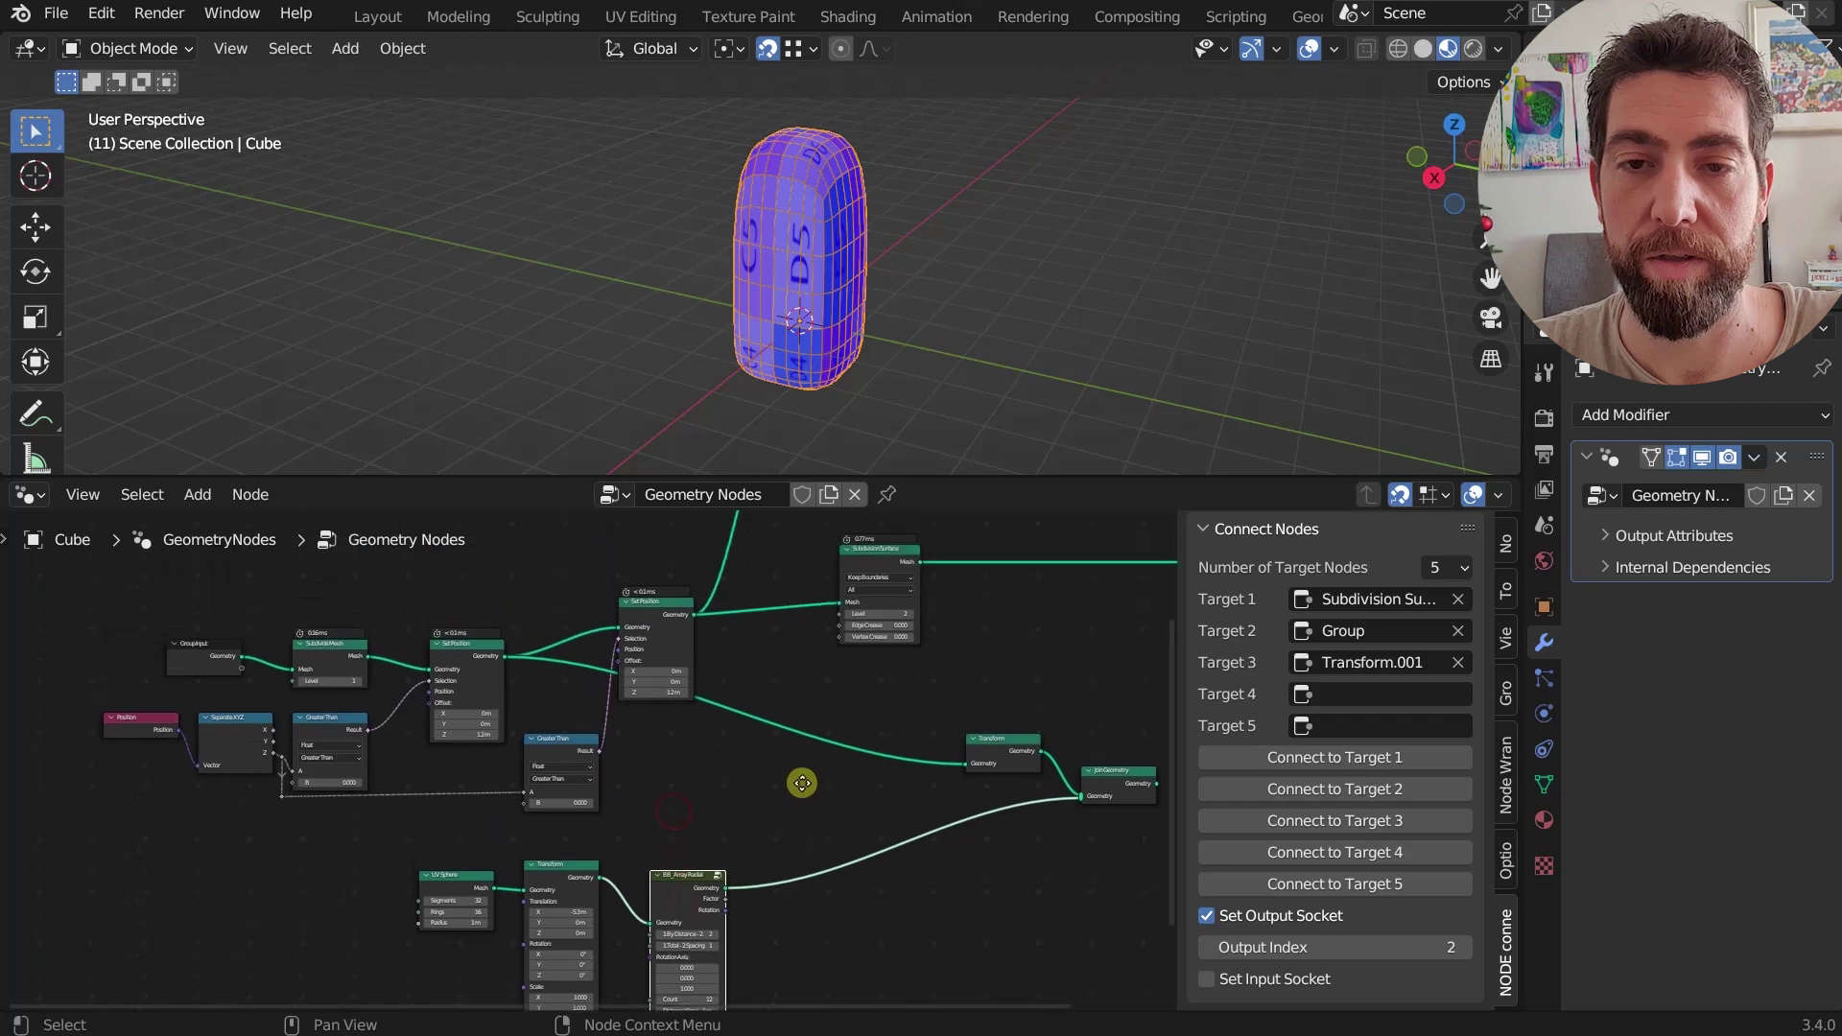
{"action": "right_click", "coordinate": [694, 889]}
{"action": "left_click", "coordinate": [635, 889]}
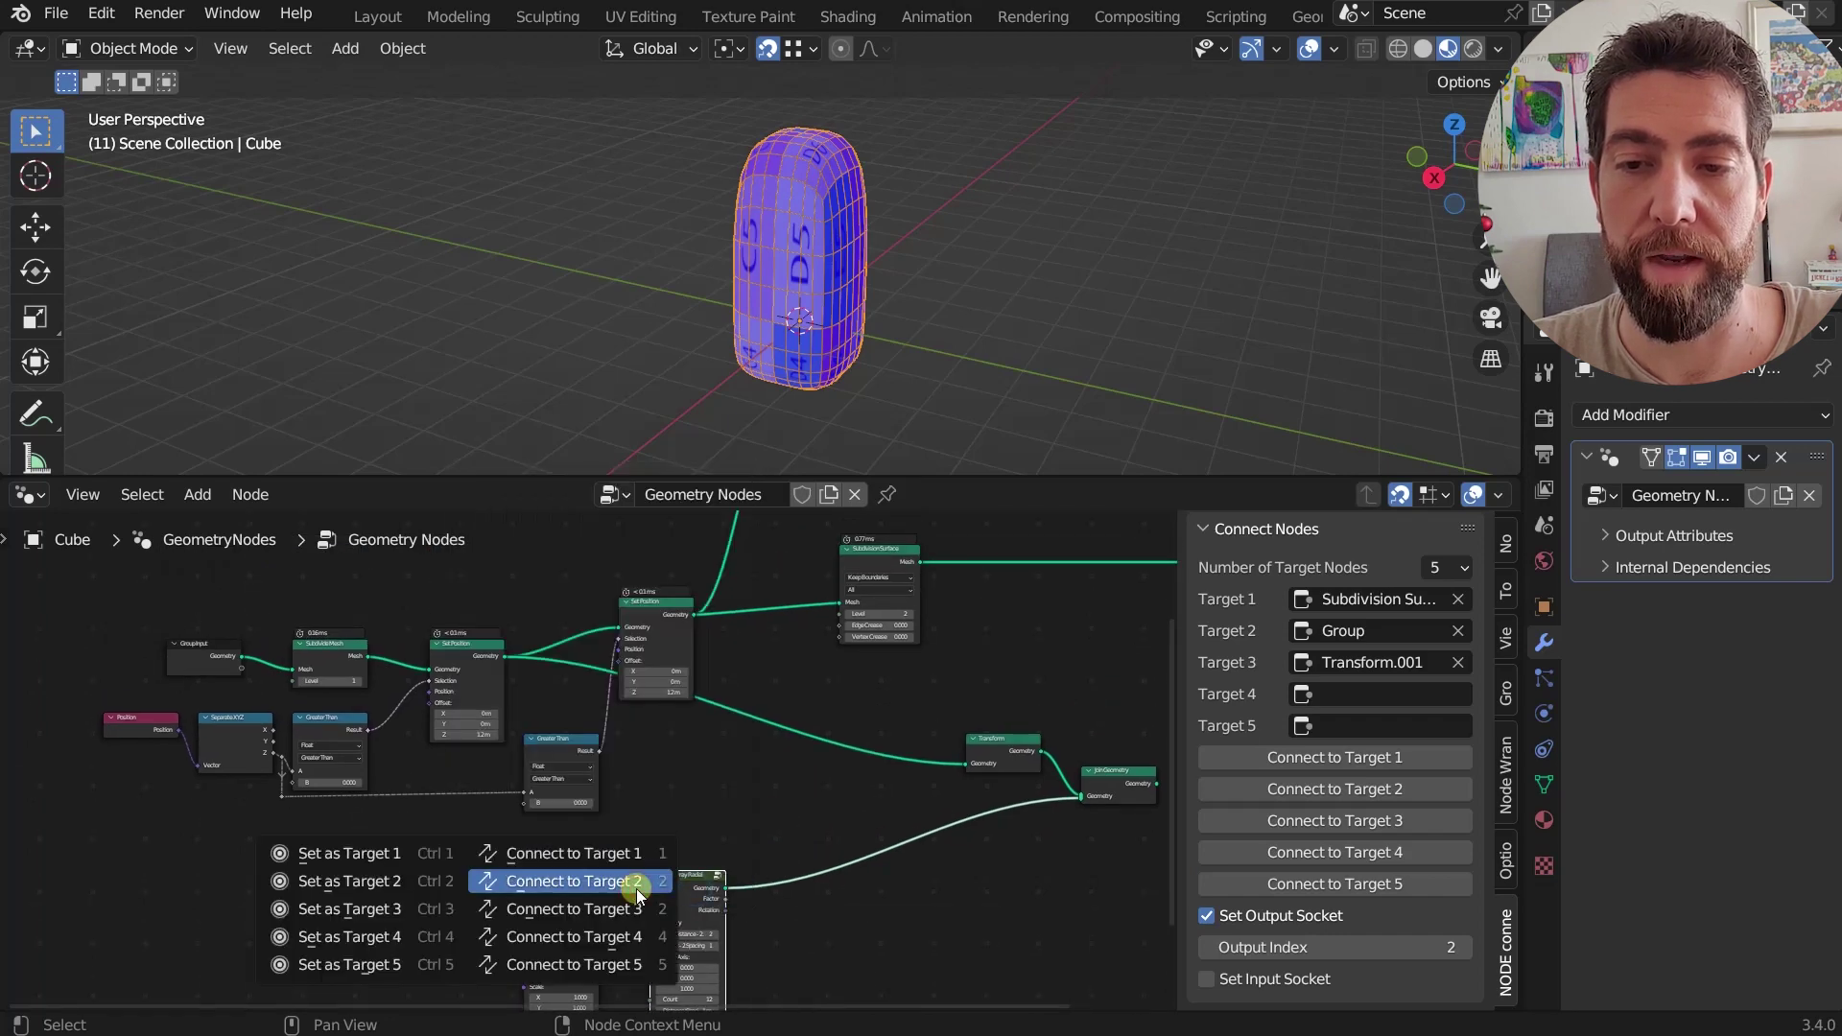
{"action": "left_click", "coordinate": [587, 852]}
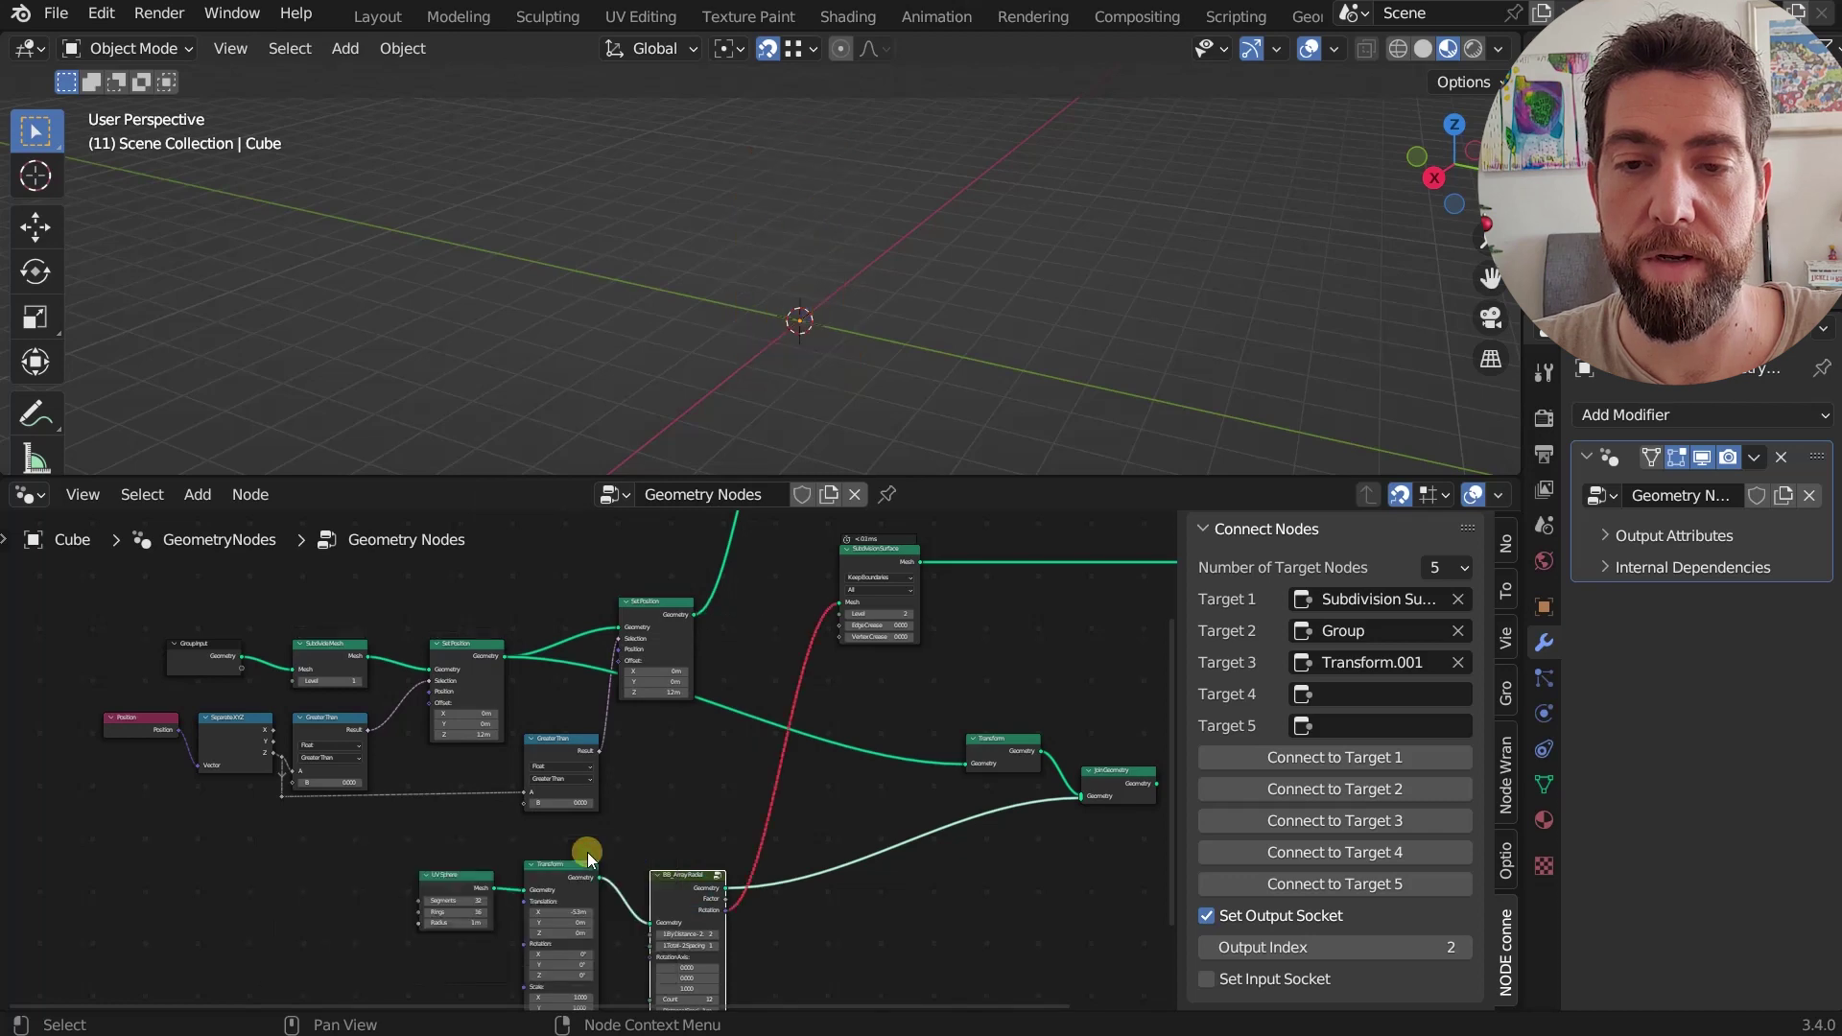
{"action": "scroll", "coordinate": [729, 930], "scroll_direction": "up", "scroll_amount": 5}
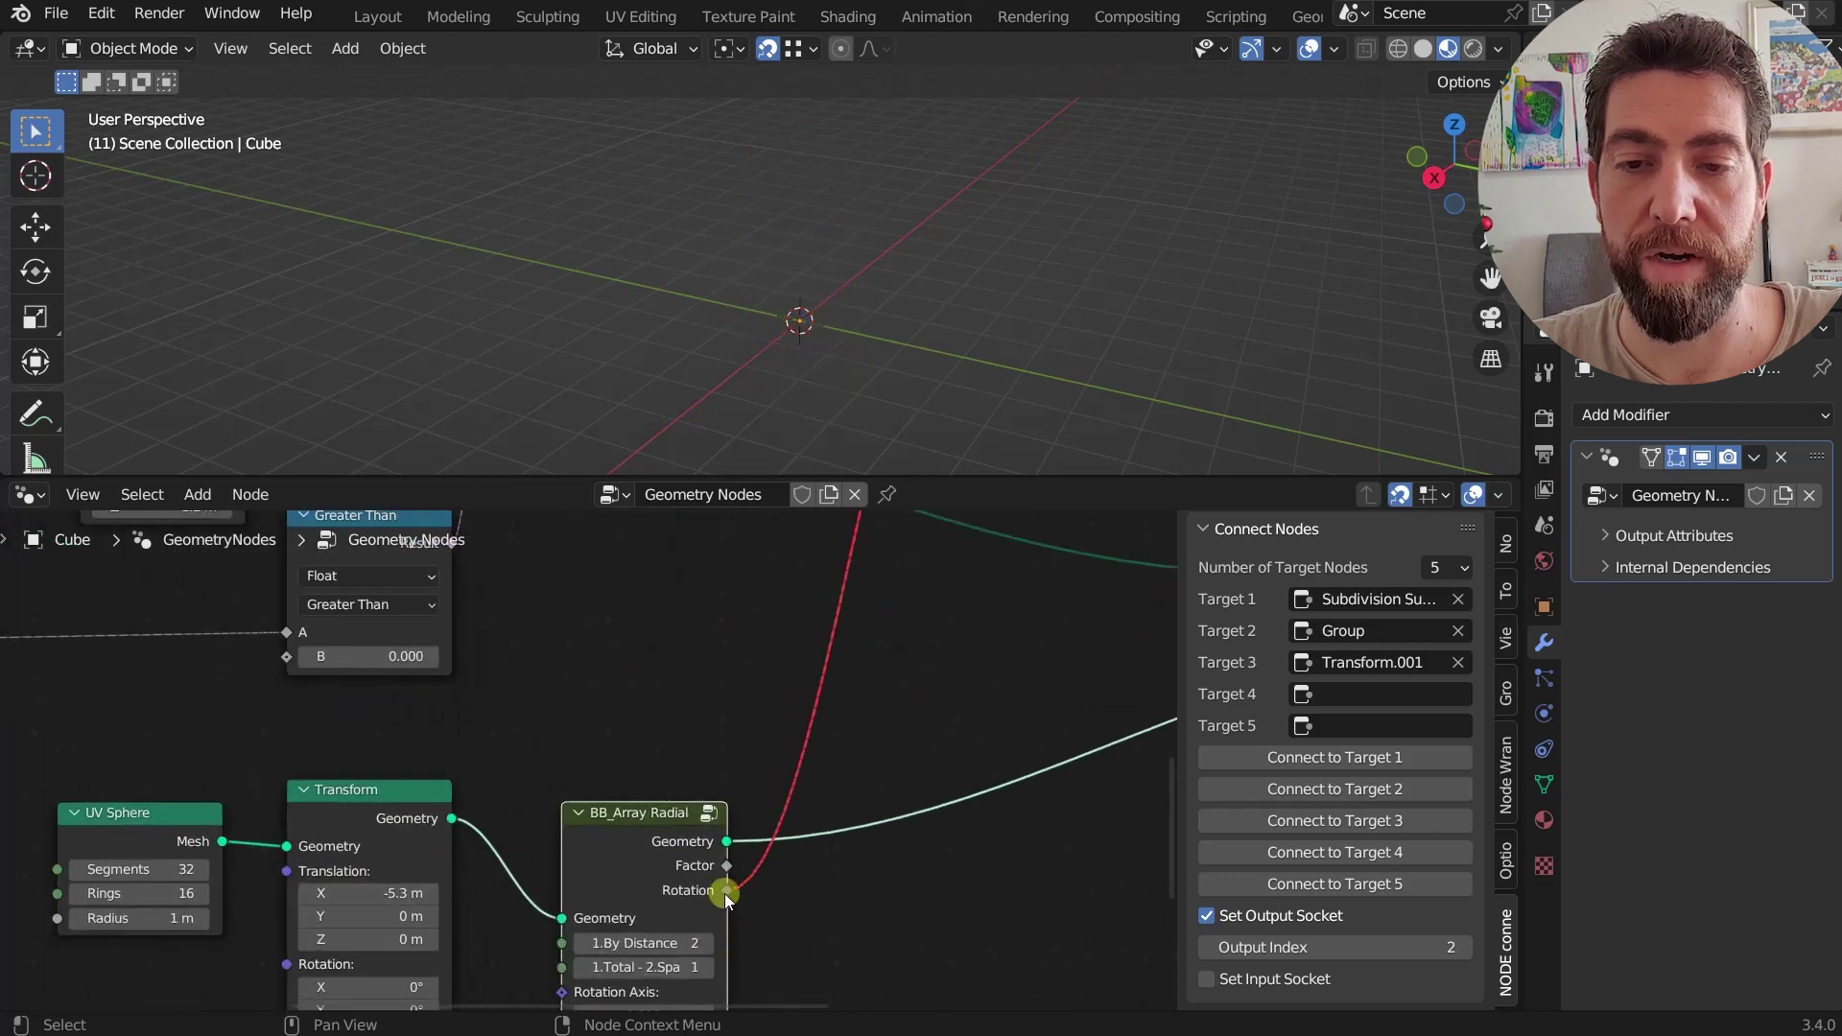
{"action": "mouse_move", "coordinate": [723, 894]}
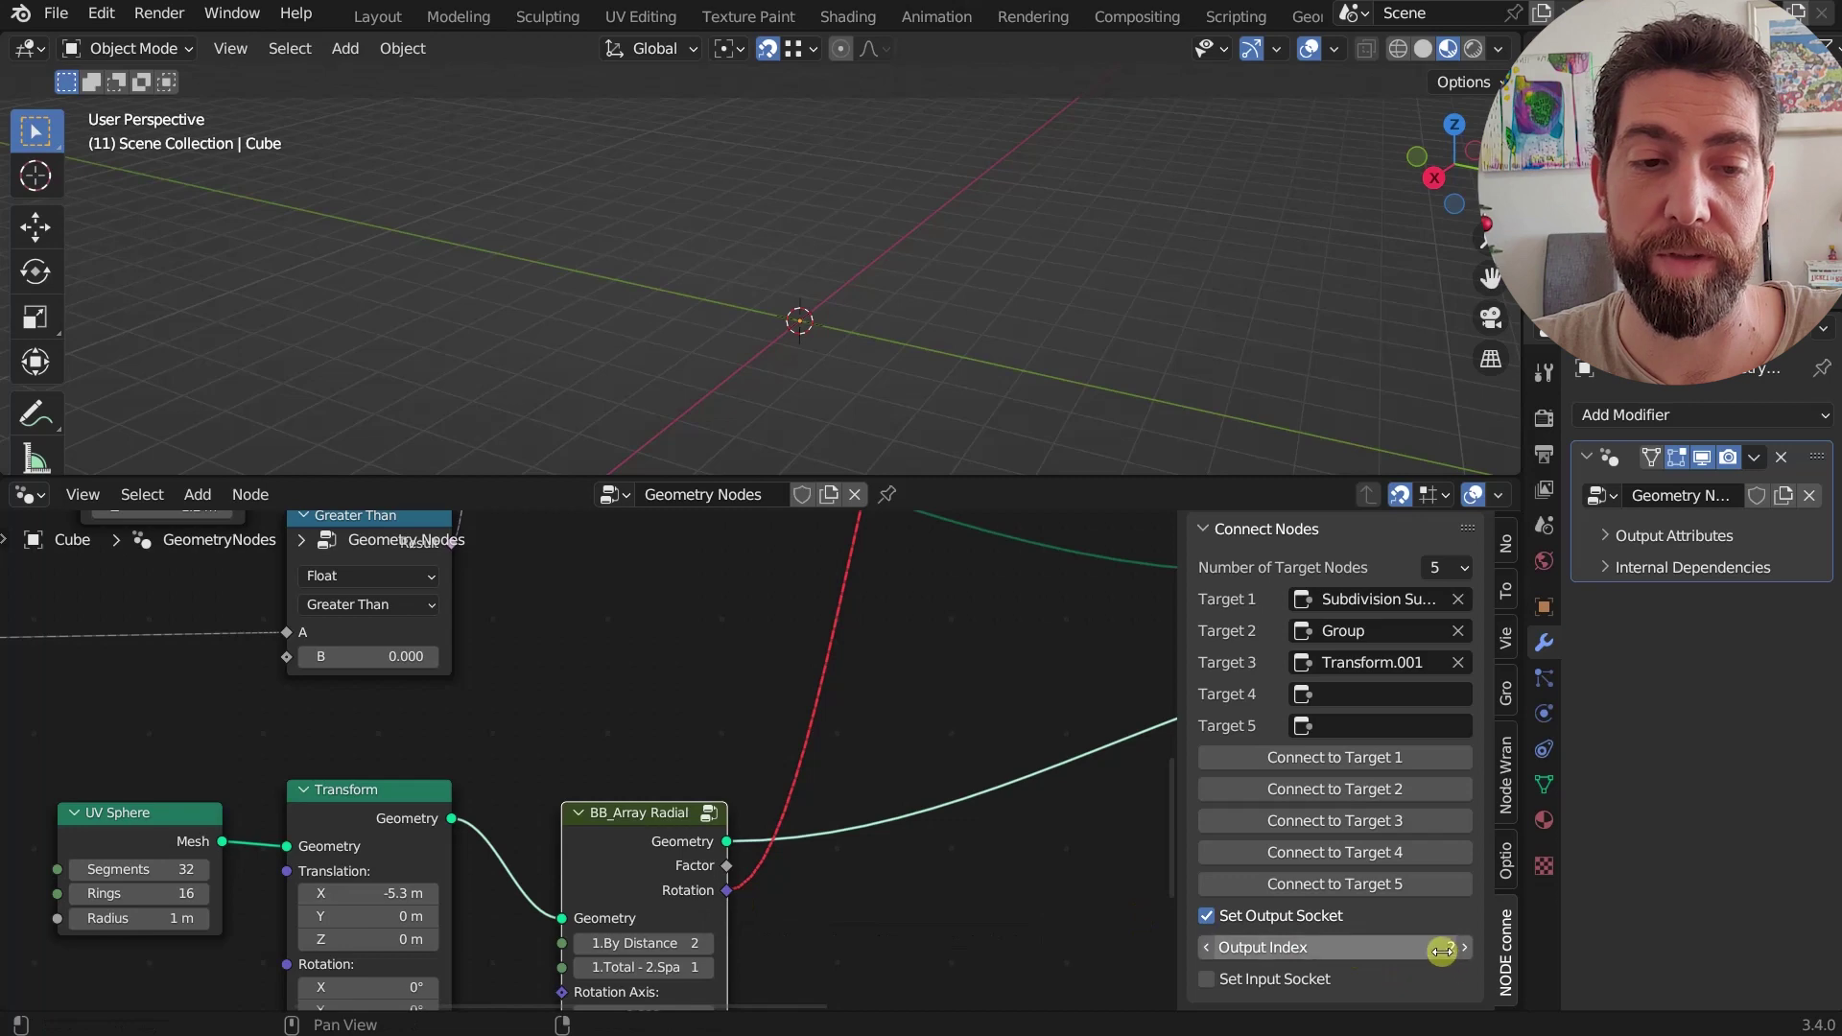
- Disable Set Output Socket and connect the BB_Array Radial node's Geometry output to Target 1
{"action": "scroll", "coordinate": [895, 830], "scroll_direction": "down", "scroll_amount": 4}
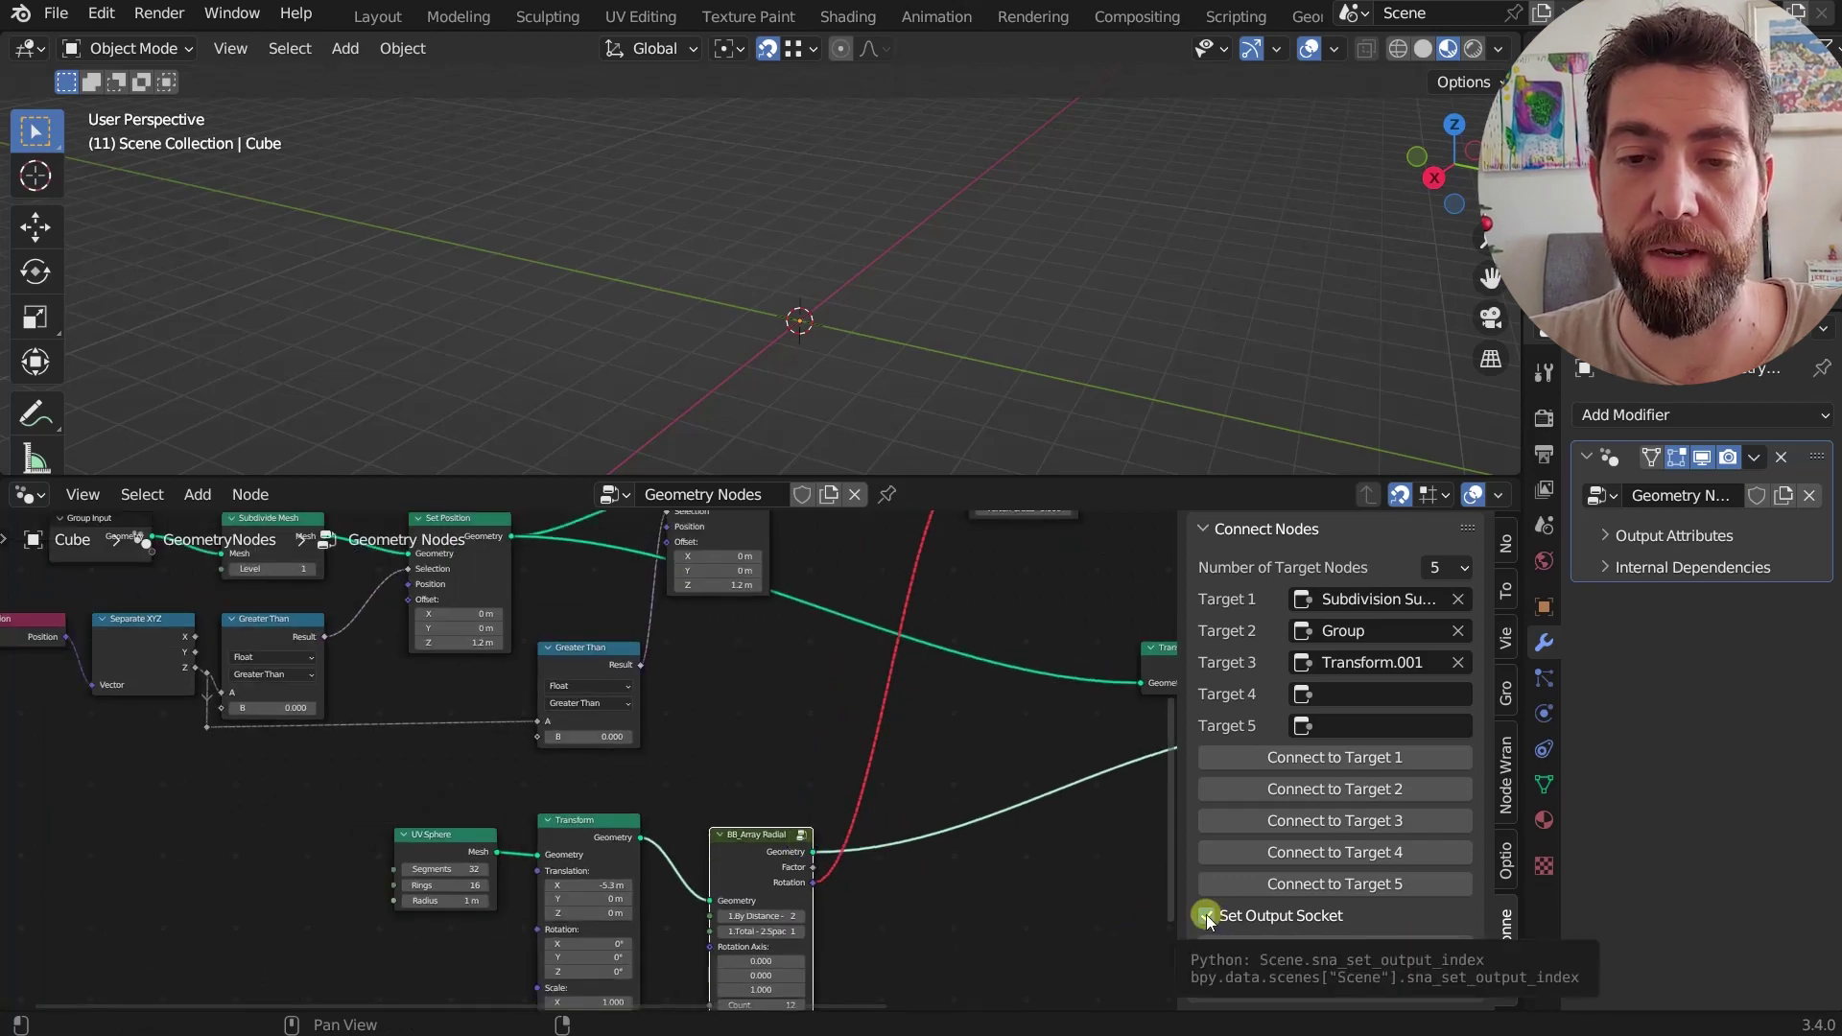
{"action": "left_click", "coordinate": [773, 849]}
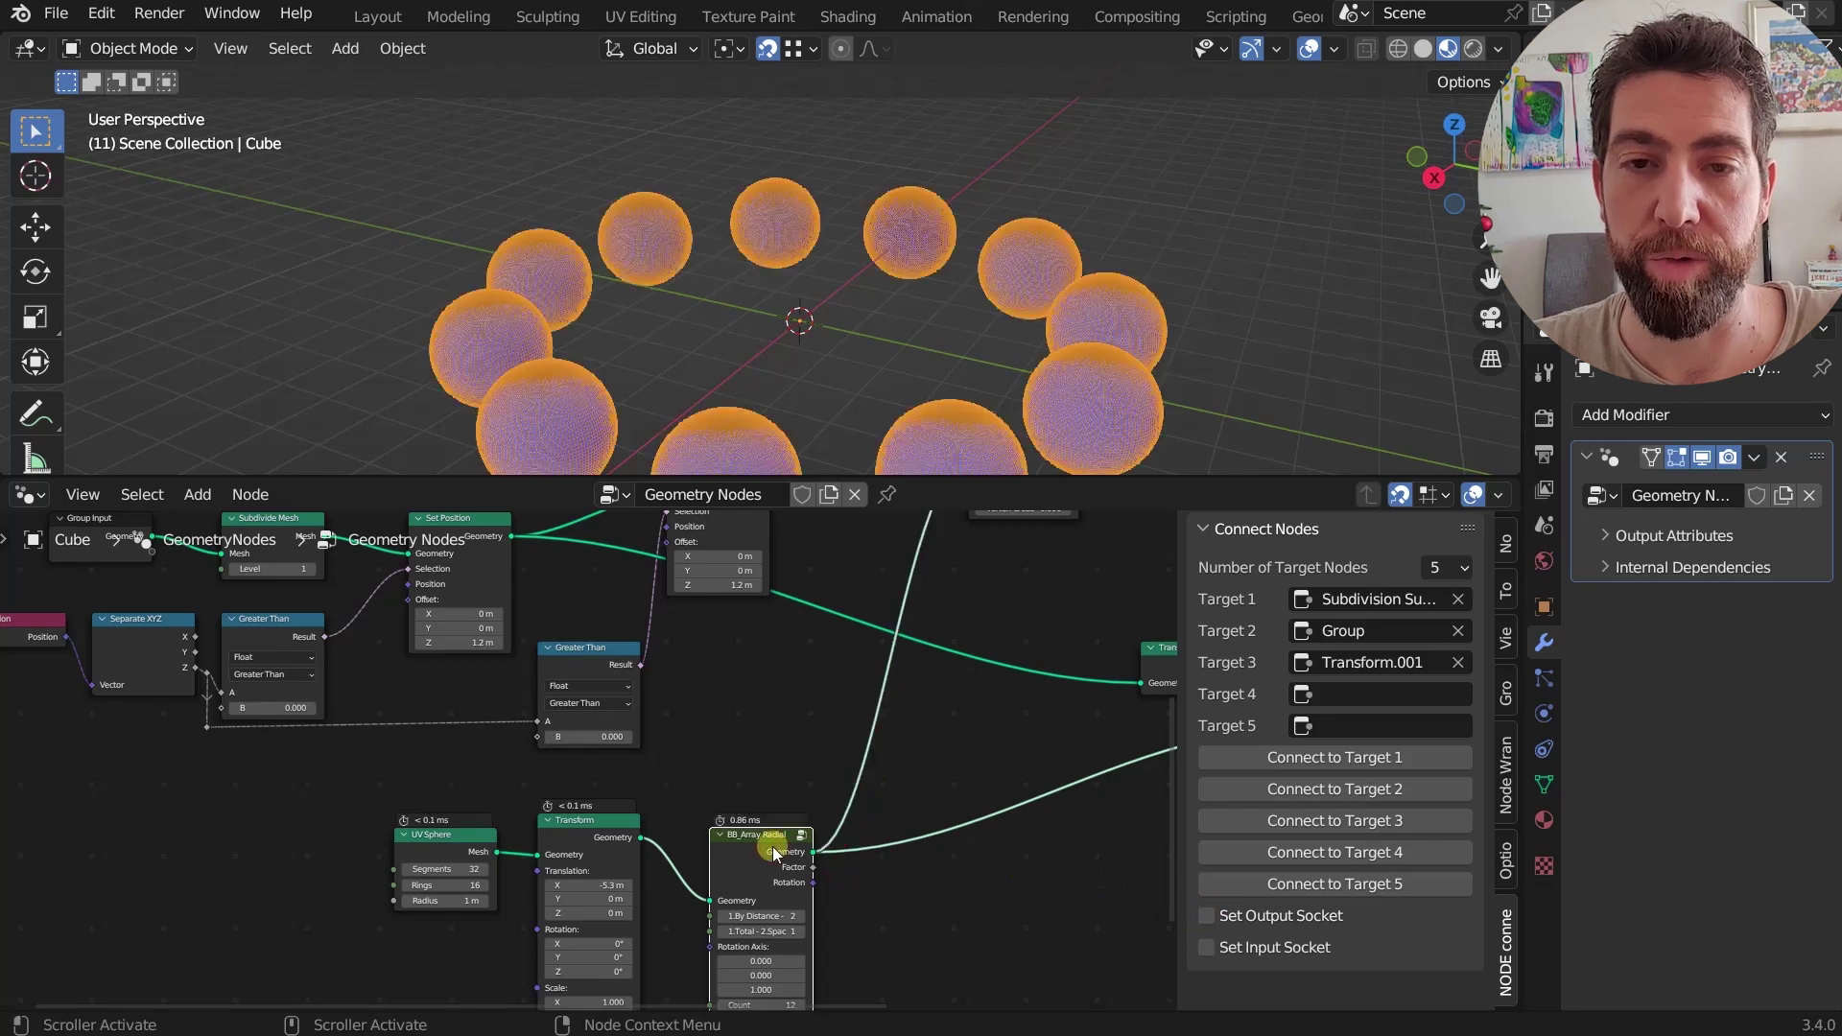
{"action": "scroll", "coordinate": [913, 740], "scroll_direction": "down", "scroll_amount": 3}
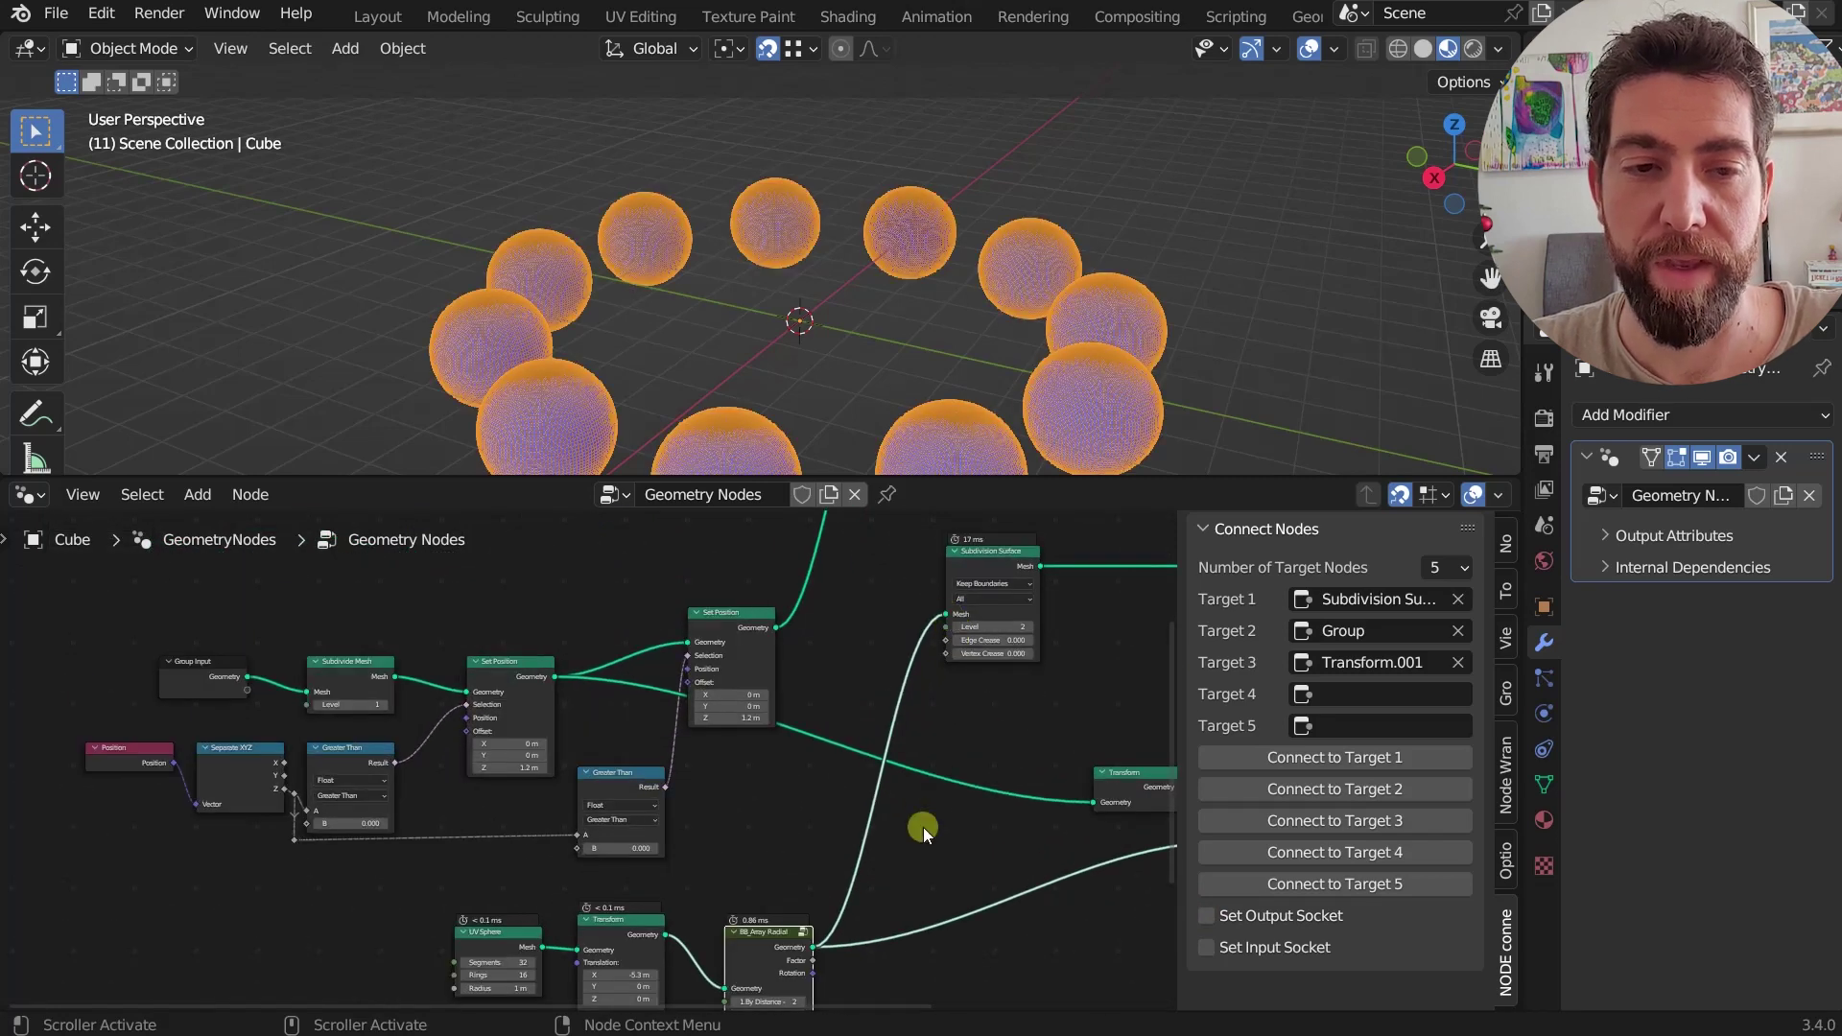
- Enable Set Input Socket, select the Subdivision Surface node, and compare its input sockets with the target input index settings
{"action": "left_click", "coordinate": [1206, 947]}
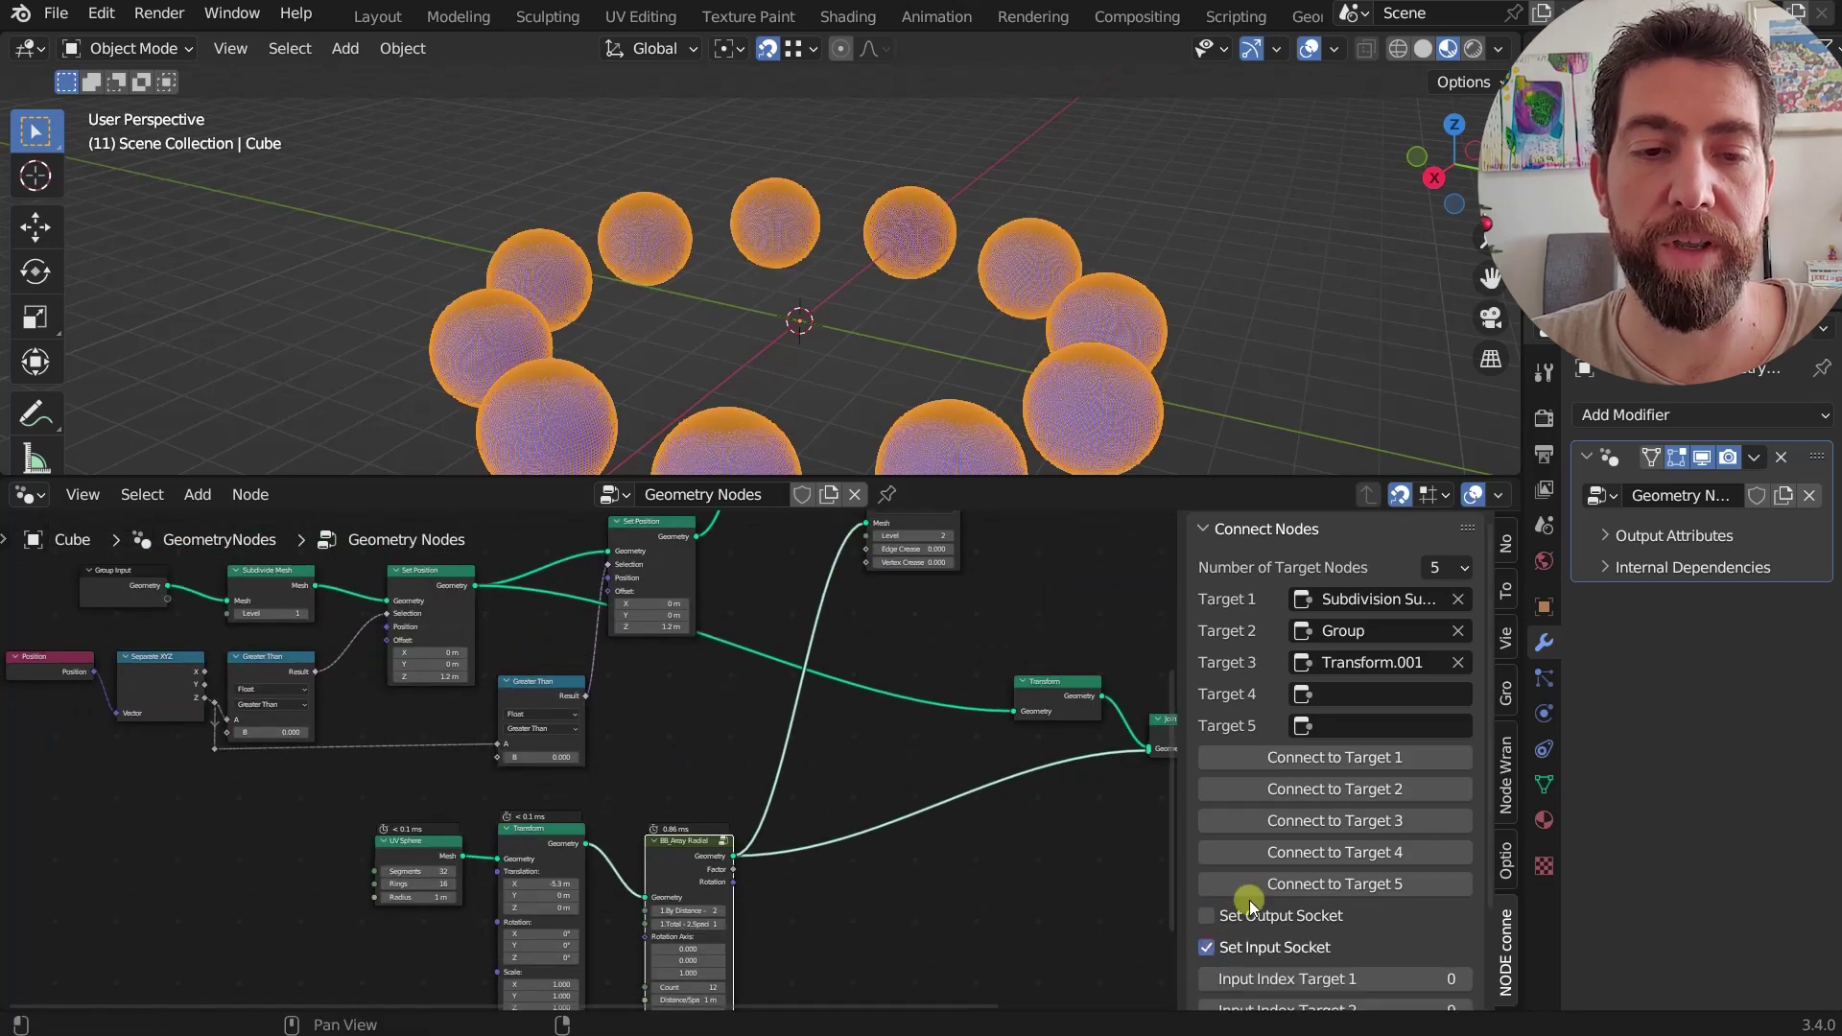
{"action": "scroll", "coordinate": [1315, 796], "scroll_direction": "down", "scroll_amount": 3}
{"action": "middle_click_drag", "start_coordinate": [912, 801], "coordinate": [796, 714]}
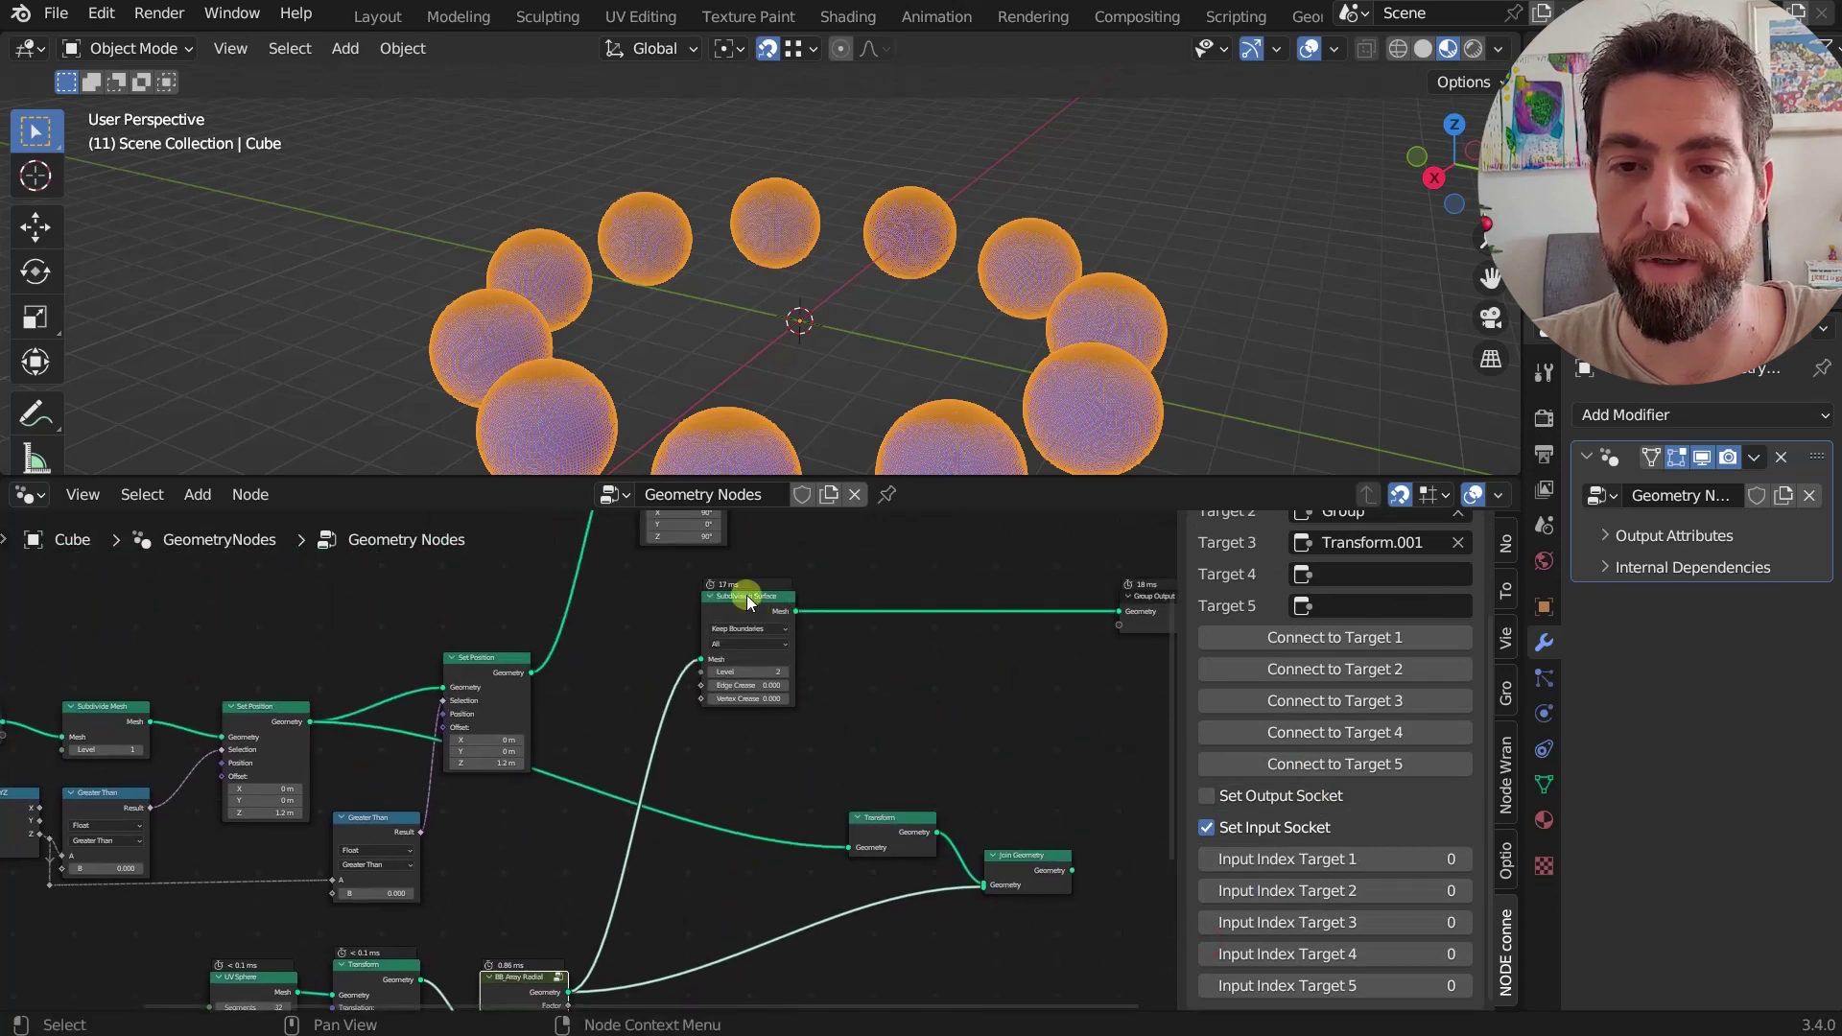
{"action": "left_click", "coordinate": [758, 607]}
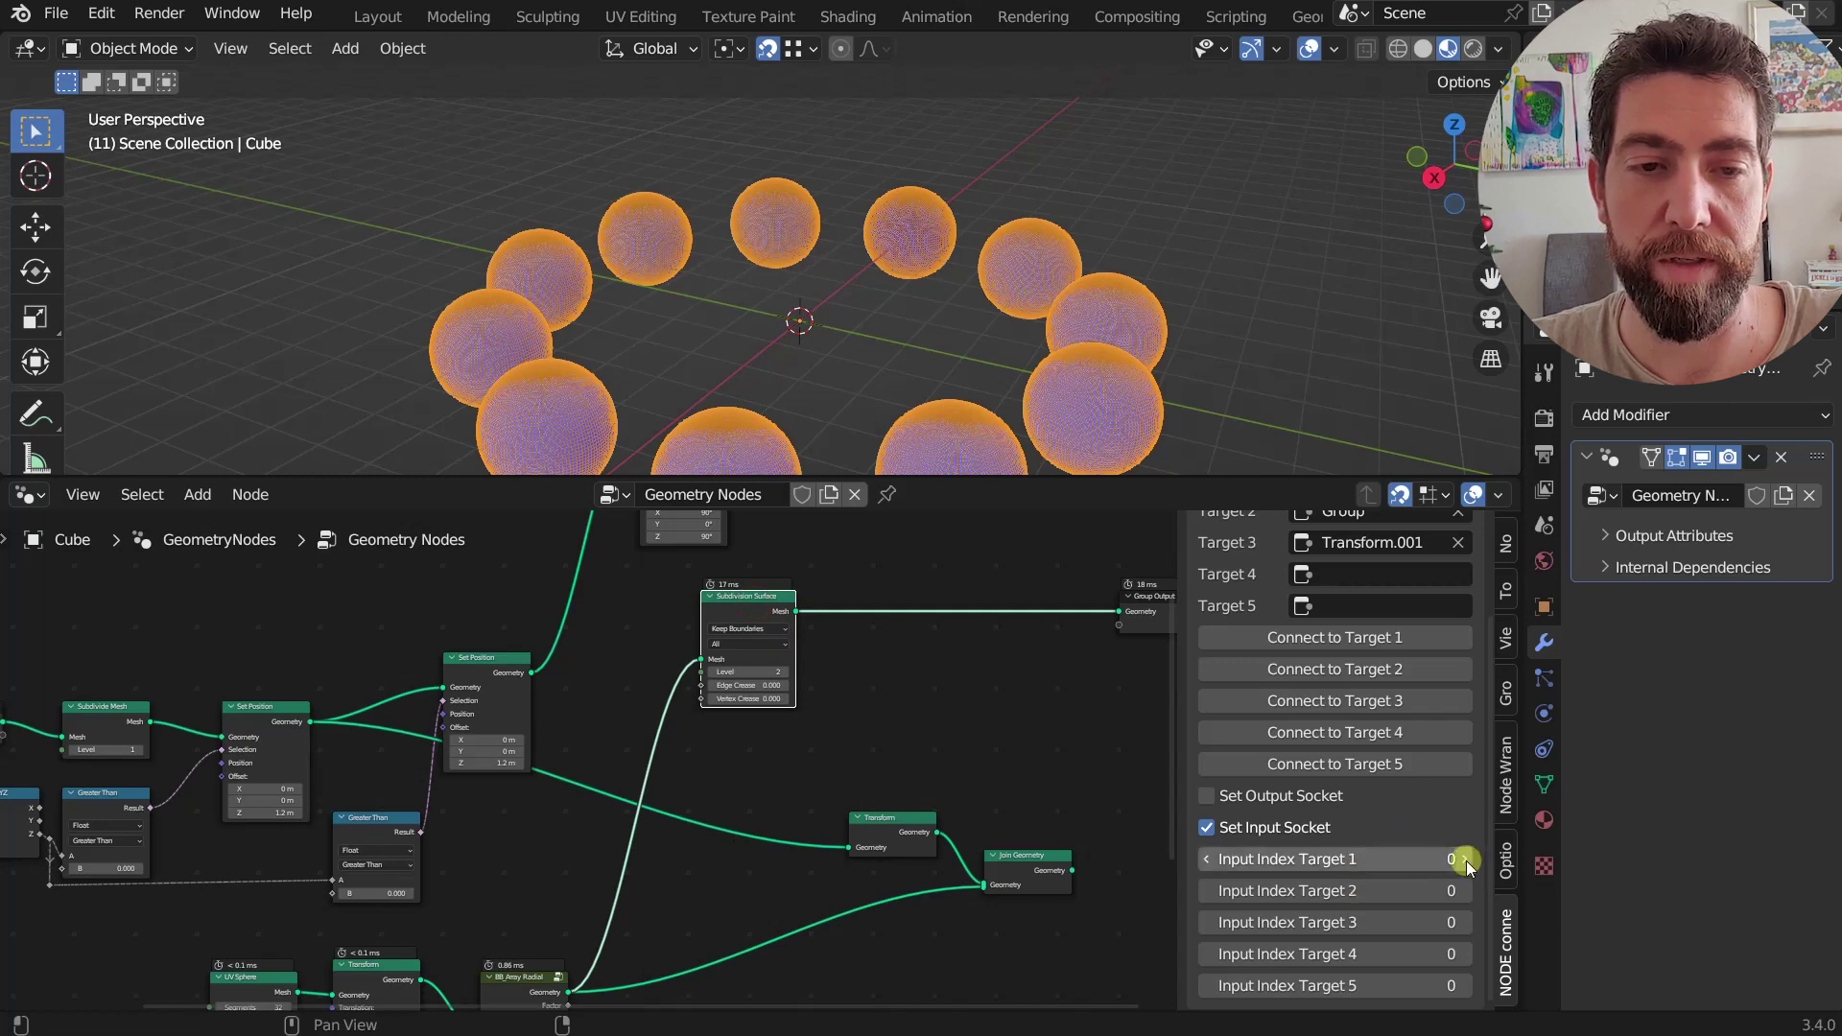
{"action": "scroll", "coordinate": [1385, 714], "scroll_direction": "up", "scroll_amount": 1}
{"action": "scroll", "coordinate": [1385, 715], "scroll_direction": "up", "scroll_amount": 5}
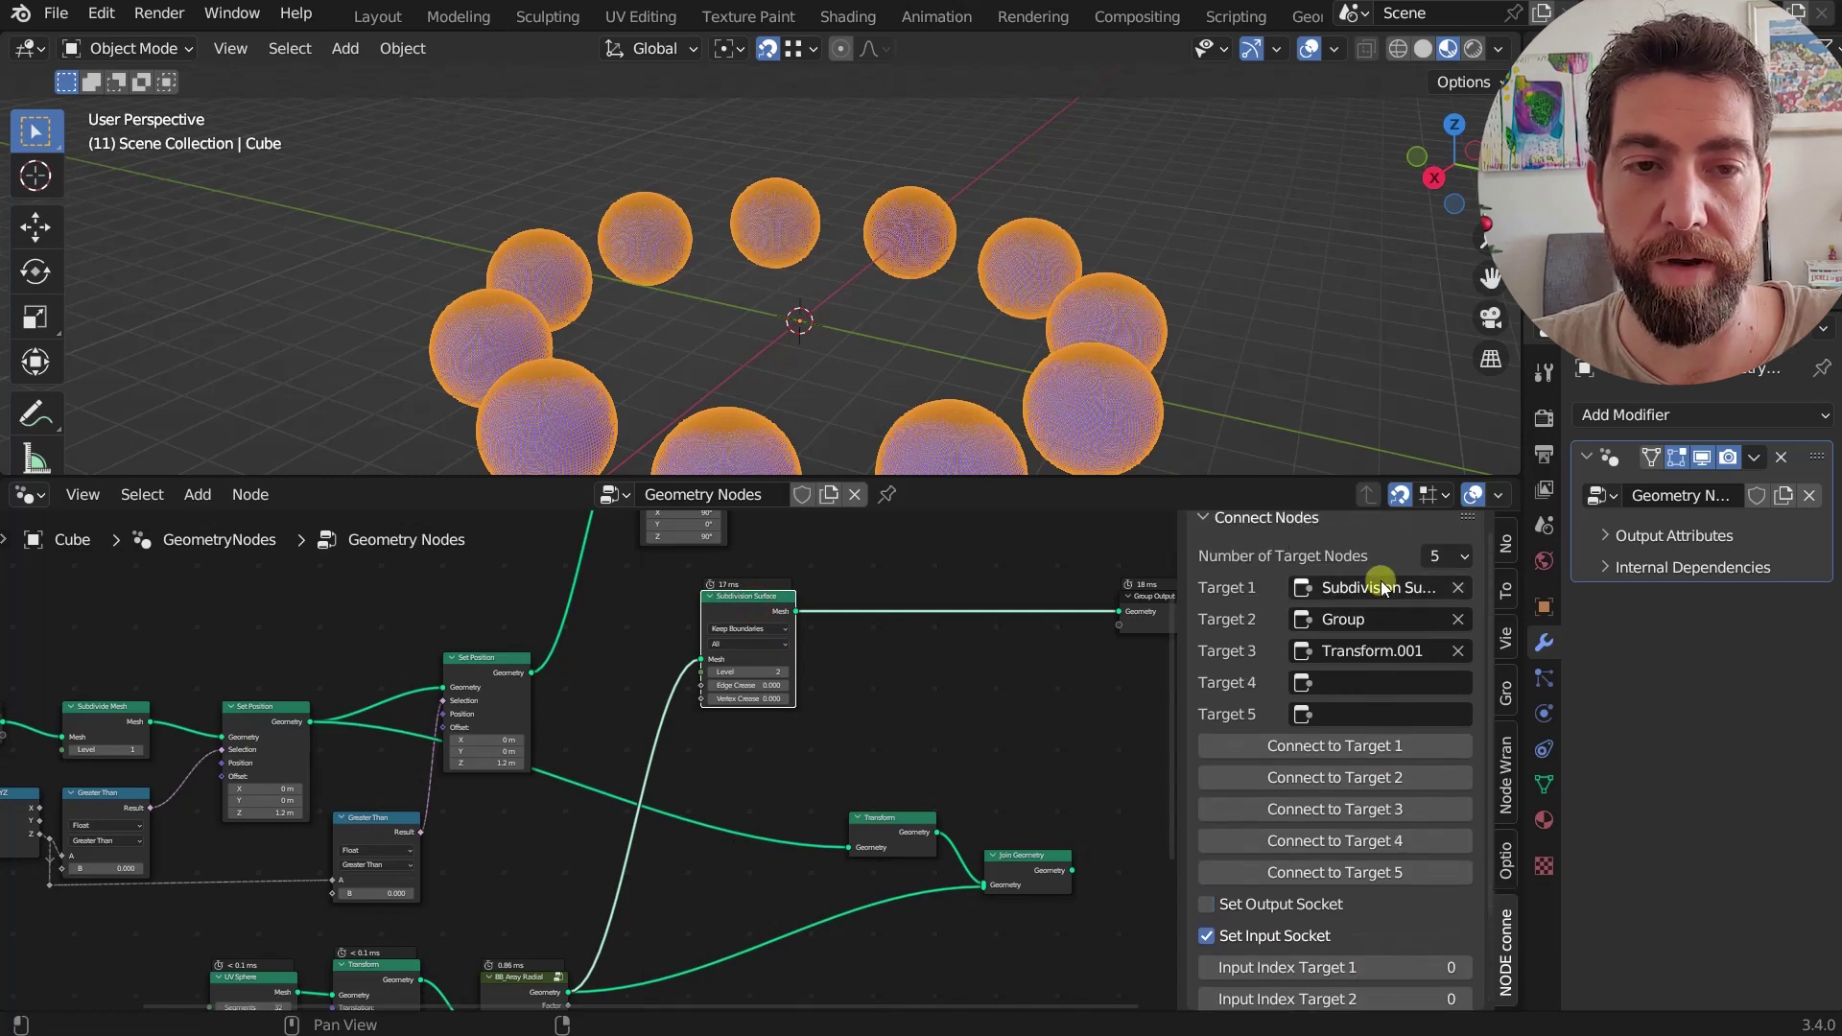
{"action": "scroll", "coordinate": [1385, 596], "scroll_direction": "down", "scroll_amount": 6}
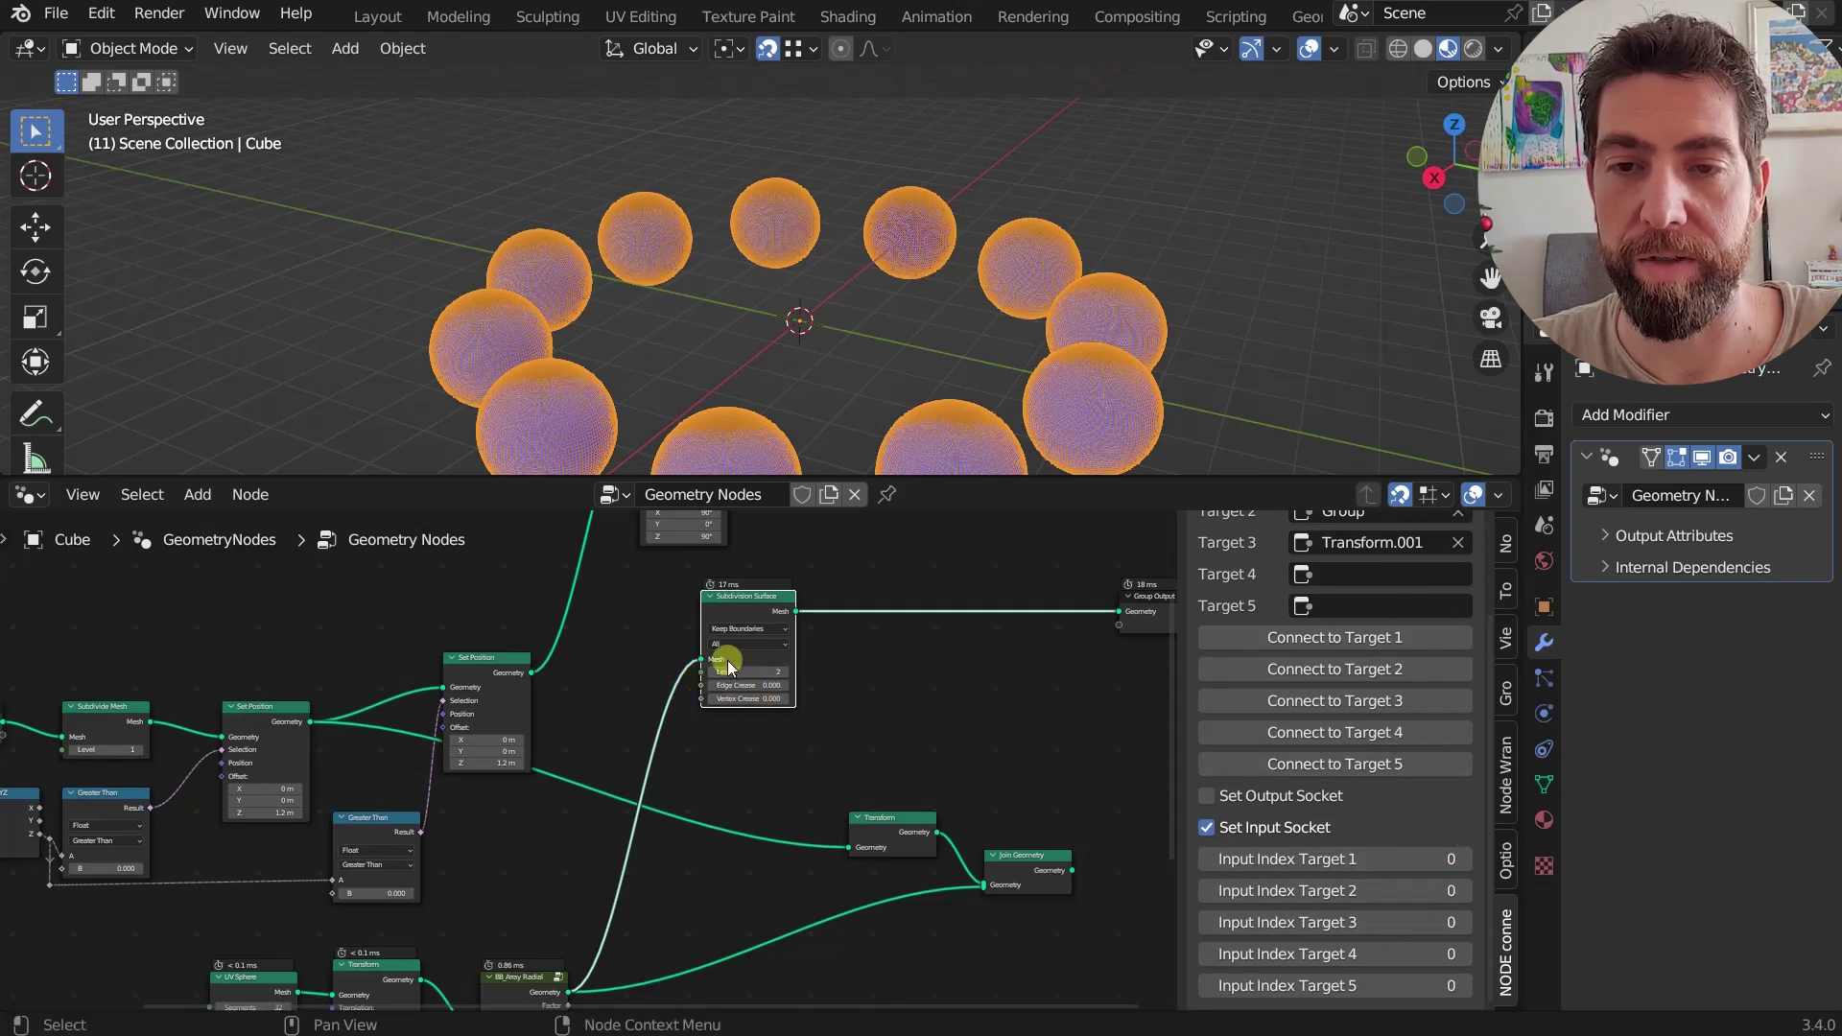
- Set the Input Index Target 1 value to 3
{"action": "left_click", "coordinate": [1463, 858]}
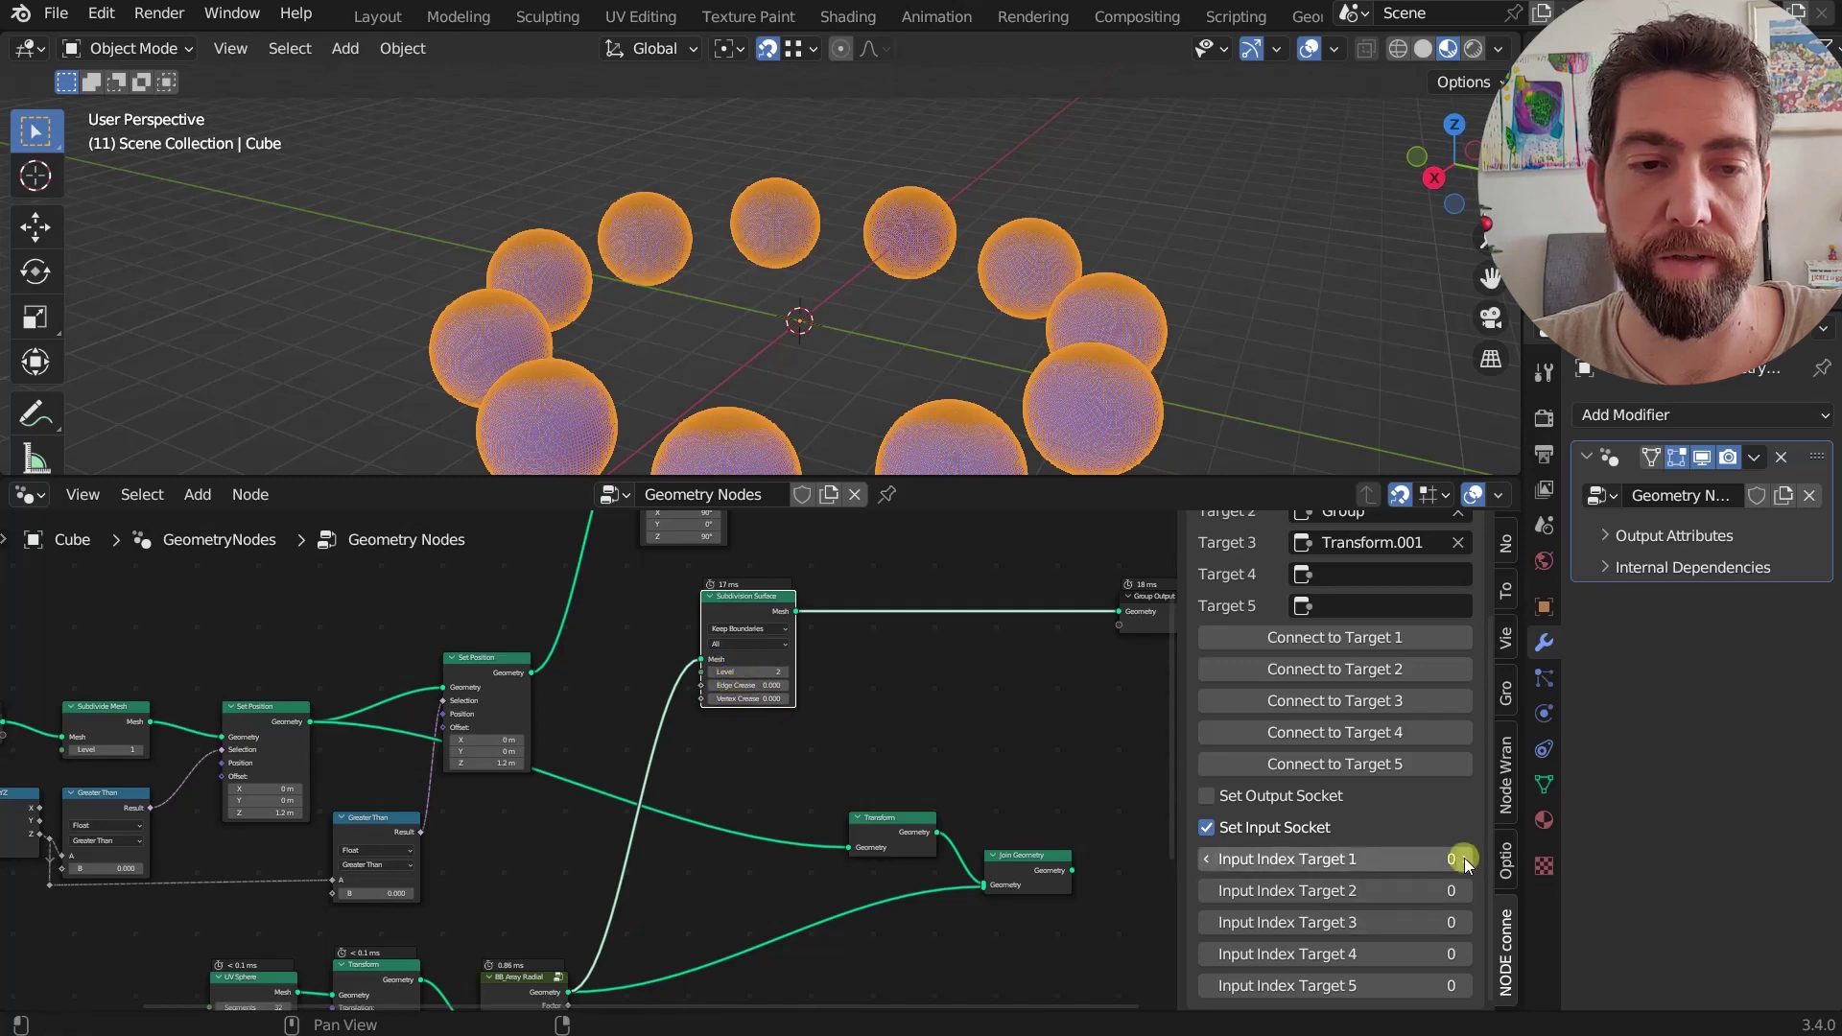
{"action": "left_click", "coordinate": [1463, 858]}
{"action": "left_click", "coordinate": [1462, 859]}
{"action": "middle_click_drag", "start_coordinate": [768, 884], "coordinate": [786, 773]}
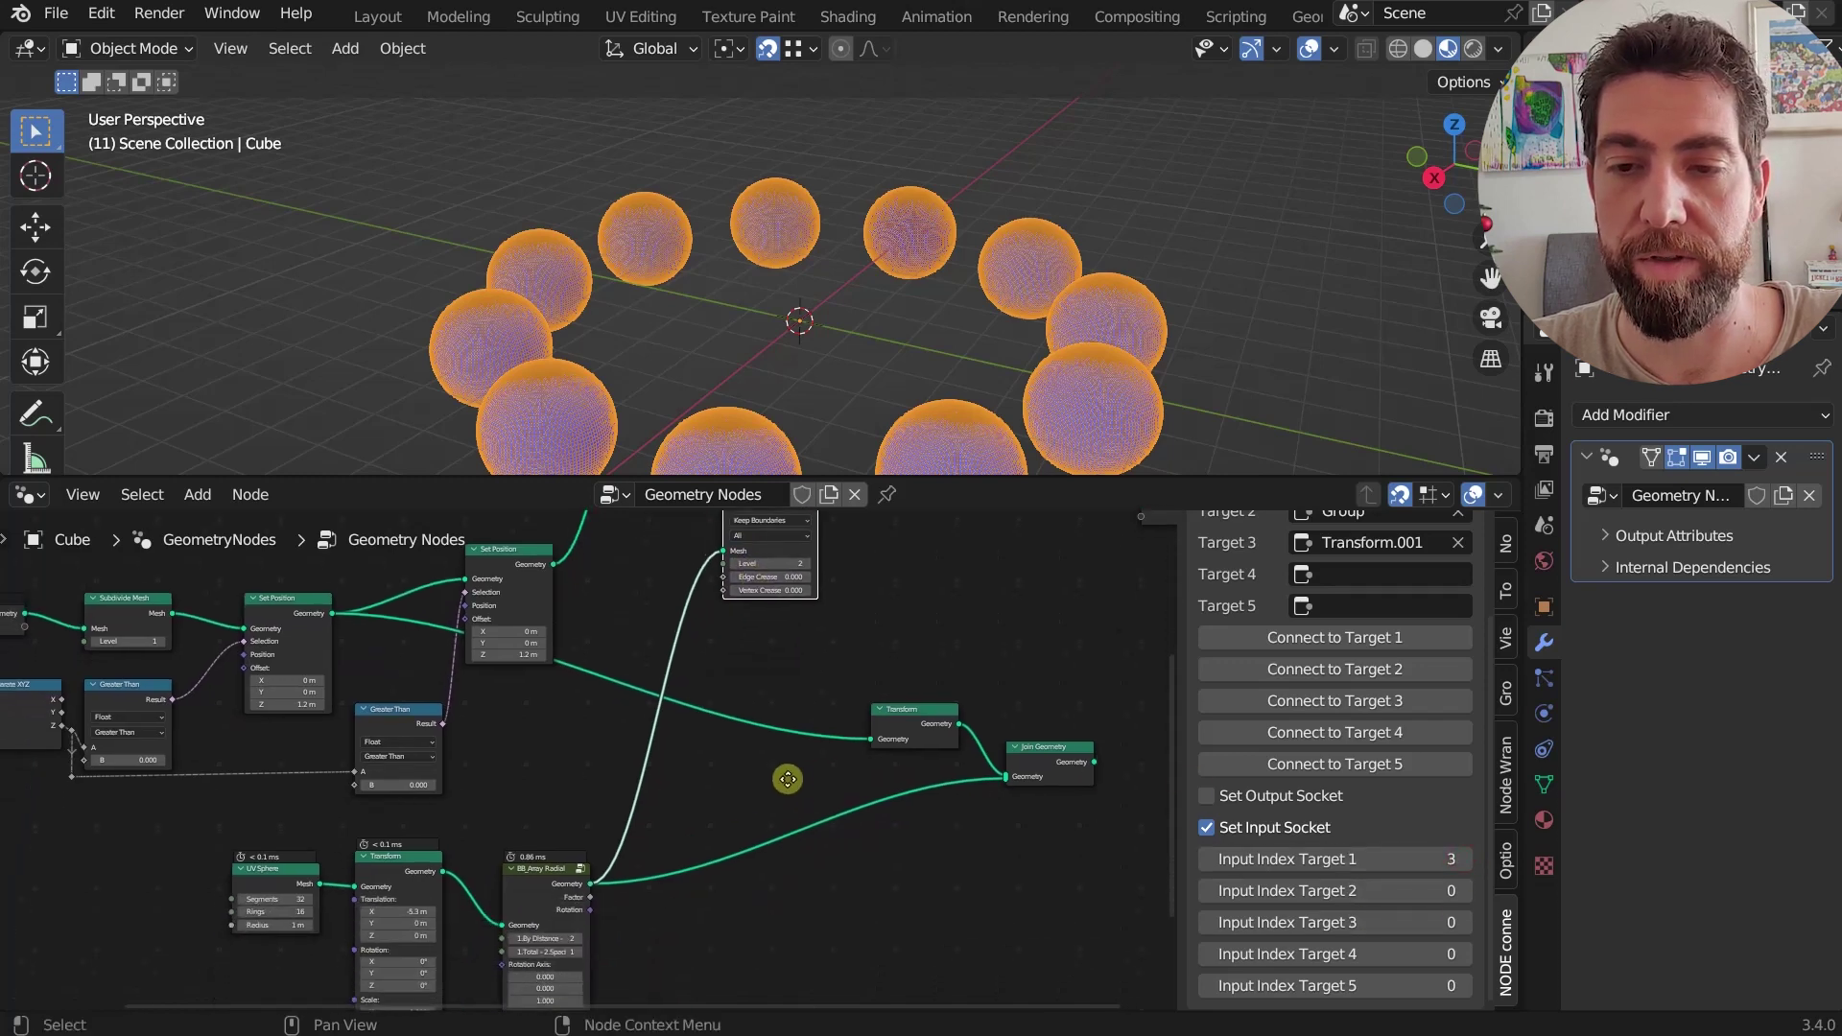
- Connect the BB_Array Radial node's Geometry output to Target 1 through NODE connector, and inspect the link at the Subdivision Surface node's Vertex Crease input
{"action": "left_click", "coordinate": [561, 890]}
{"action": "mouse_move", "coordinate": [561, 890]}
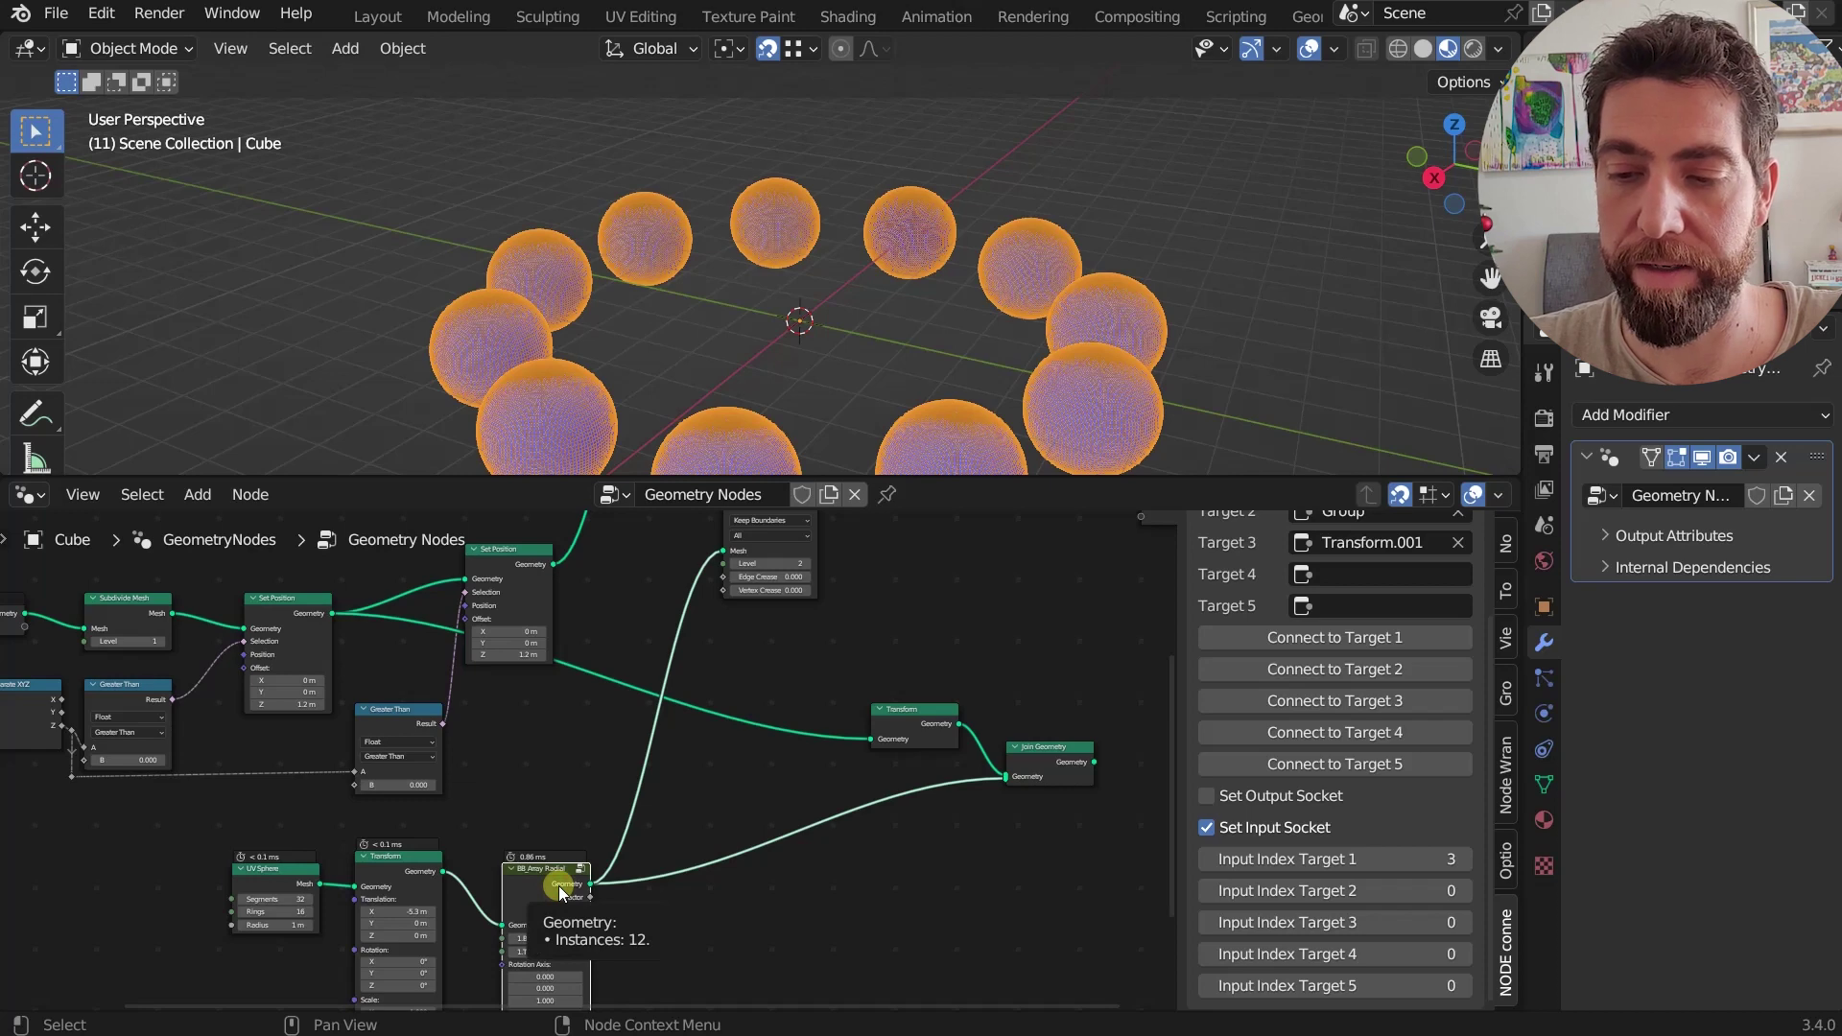
{"action": "mouse_move", "coordinate": [562, 890]}
{"action": "left_mouse_down"}
{"action": "mouse_move", "coordinate": [722, 589]}
{"action": "mouse_move", "coordinate": [682, 727]}
{"action": "mouse_move", "coordinate": [590, 890]}
{"action": "left_mouse_up"}
{"action": "scroll", "coordinate": [722, 591], "scroll_direction": "up", "scroll_amount": 3}
{"action": "scroll", "coordinate": [721, 589], "scroll_direction": "down", "scroll_amount": 2}
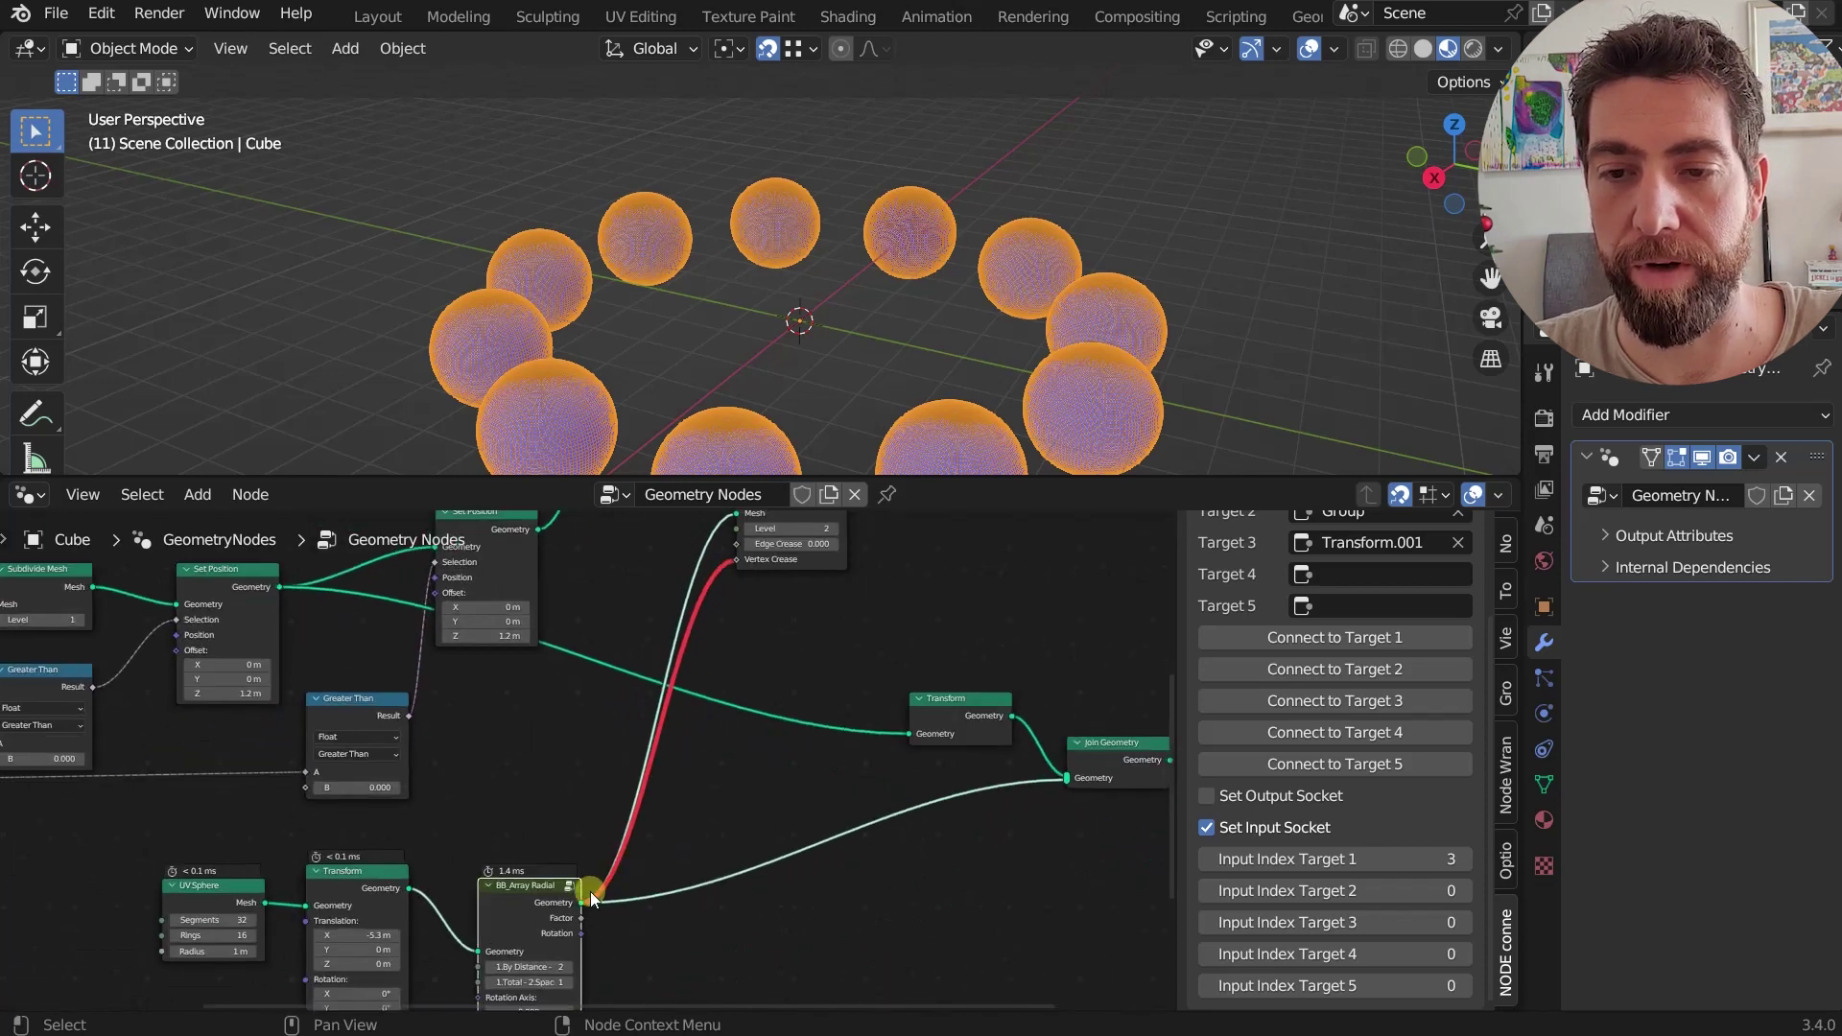
{"action": "mouse_move", "coordinate": [580, 902]}
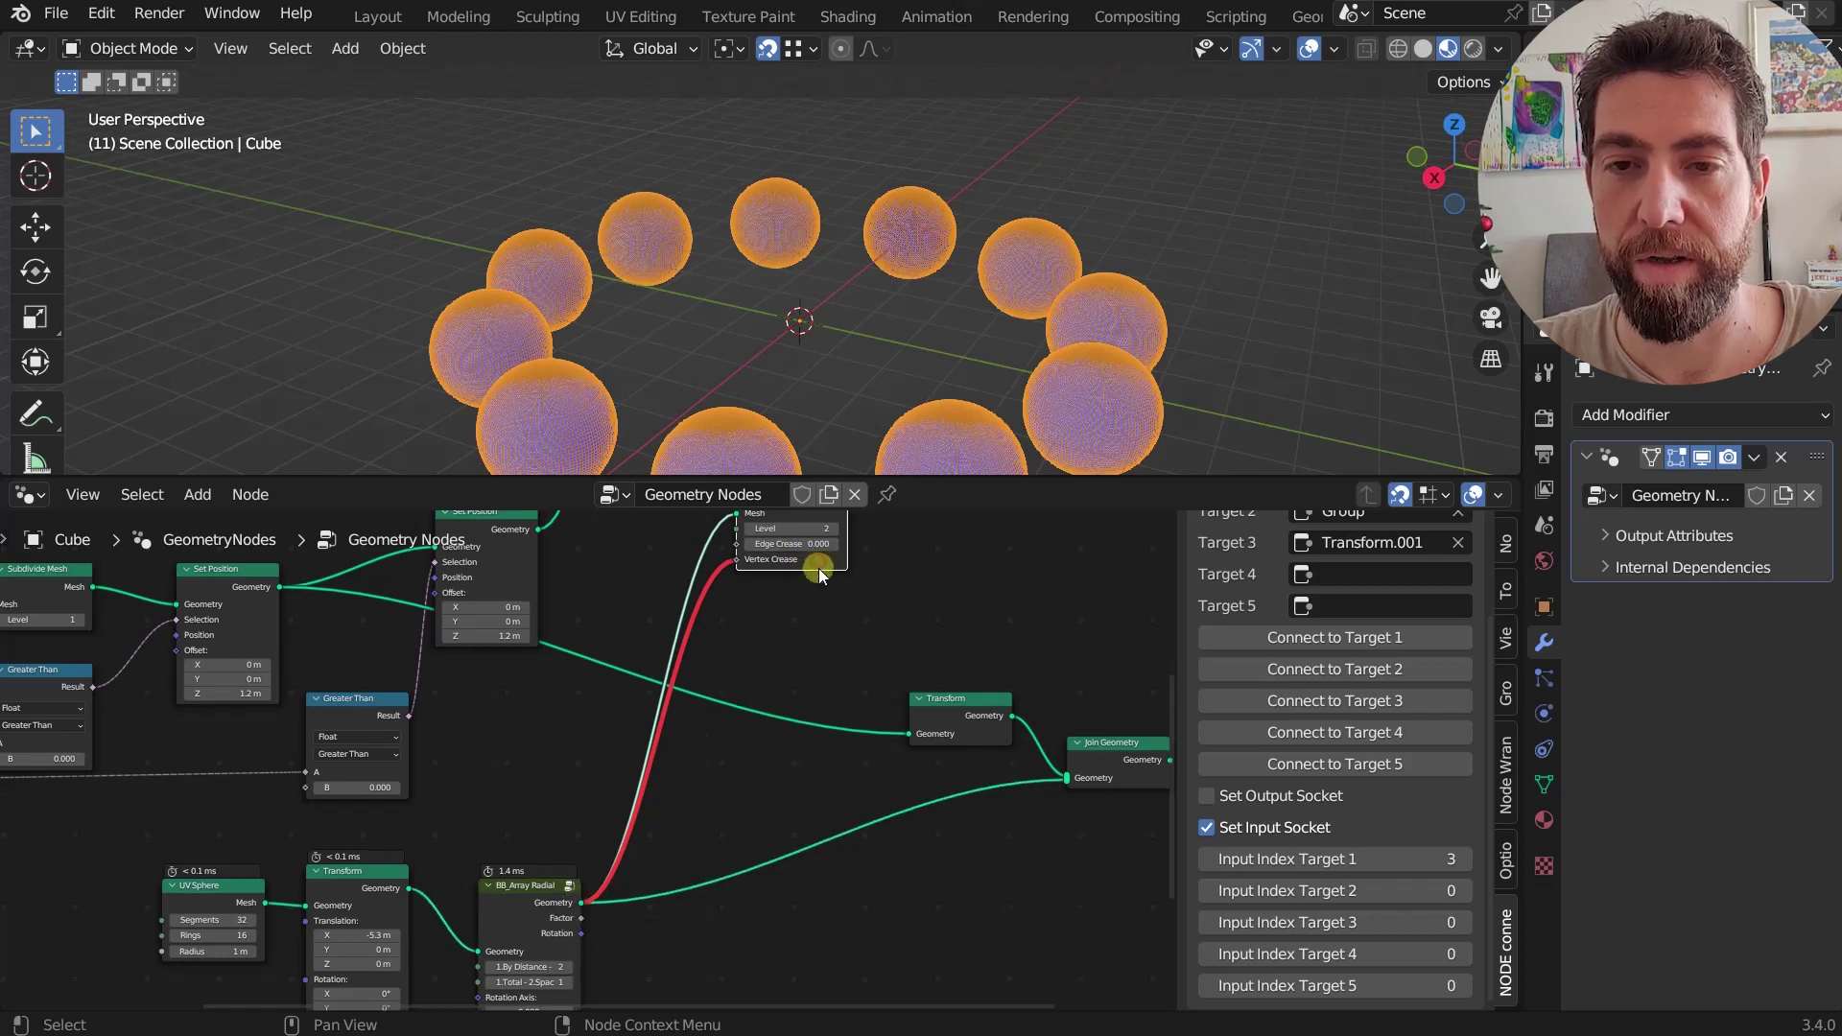
{"action": "middle_click_drag", "start_coordinate": [819, 568], "coordinate": [815, 742]}
{"action": "scroll", "coordinate": [815, 742], "scroll_direction": "up", "scroll_amount": 2}
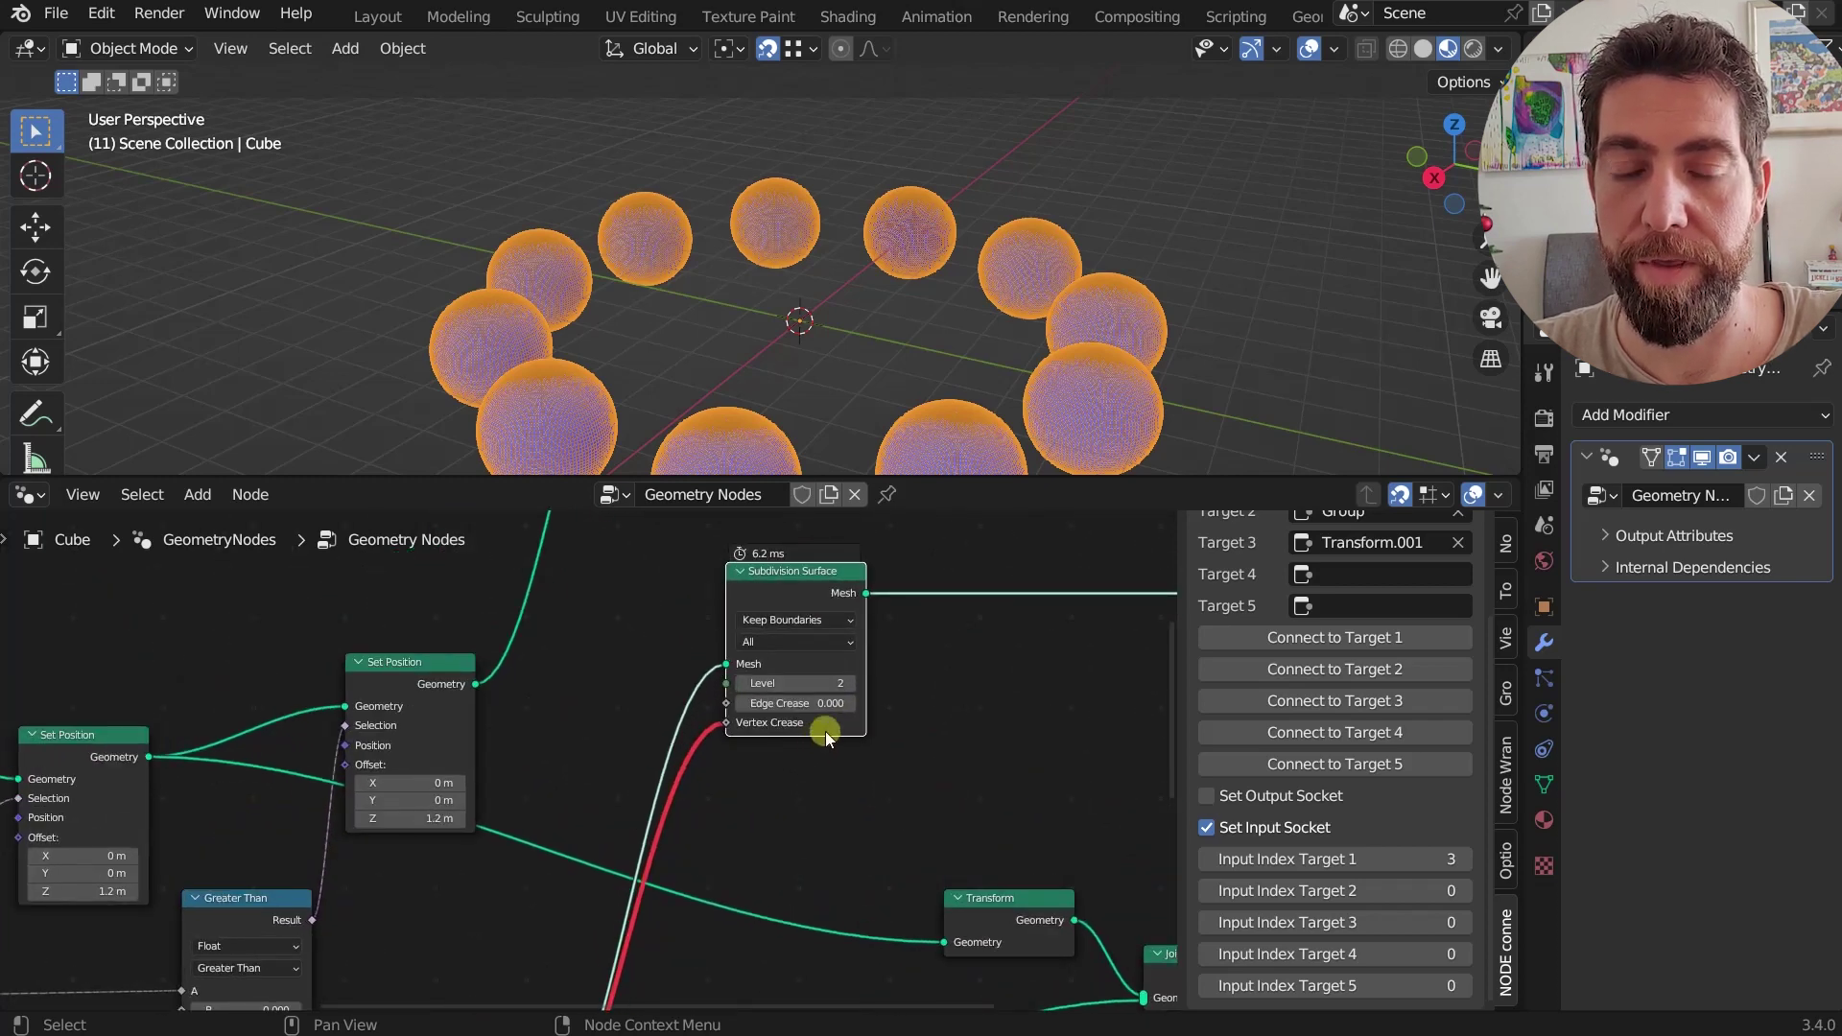
{"action": "scroll", "coordinate": [827, 720], "scroll_direction": "down", "scroll_amount": 4}
{"action": "scroll", "coordinate": [826, 719], "scroll_direction": "right", "scroll_amount": 3, "text": "ctrl"}
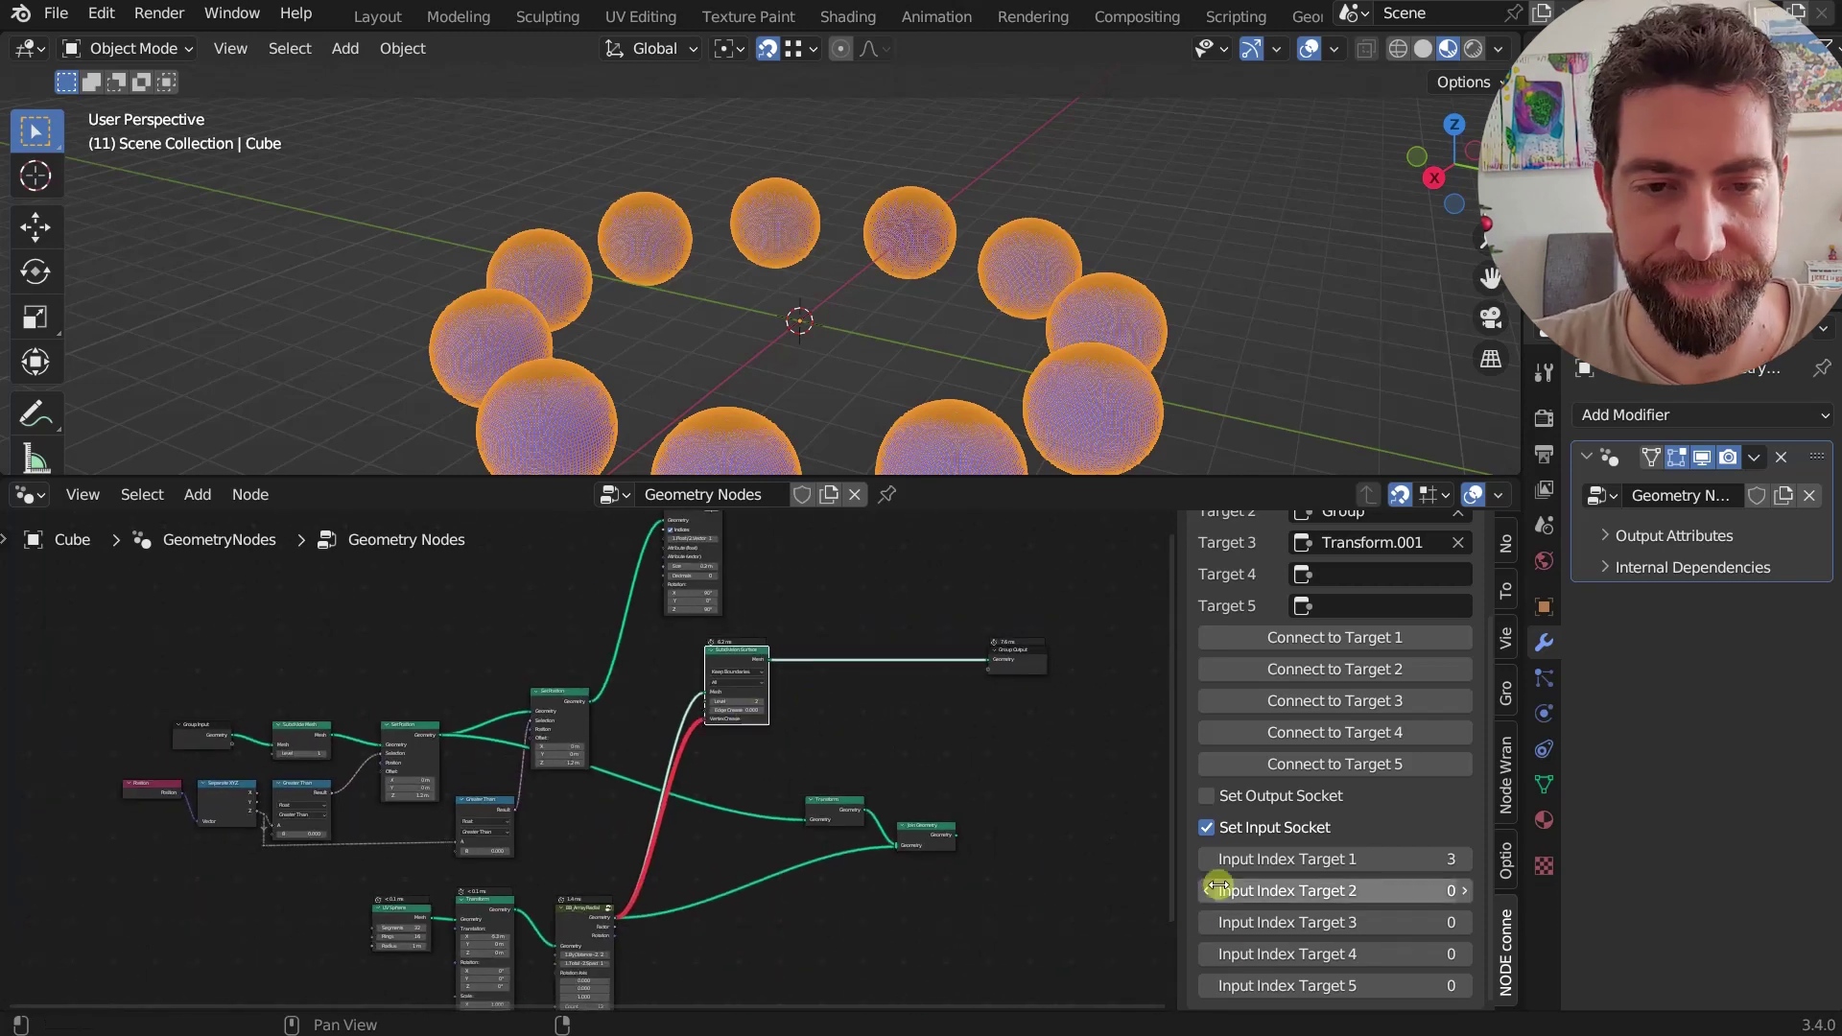
- Disable Set Input Socket in the NODE connector settings
{"action": "left_click", "coordinate": [1208, 826]}
{"action": "scroll", "coordinate": [896, 731], "scroll_direction": "down", "scroll_amount": 2}
{"action": "middle_click_drag", "start_coordinate": [896, 731], "coordinate": [918, 775]}
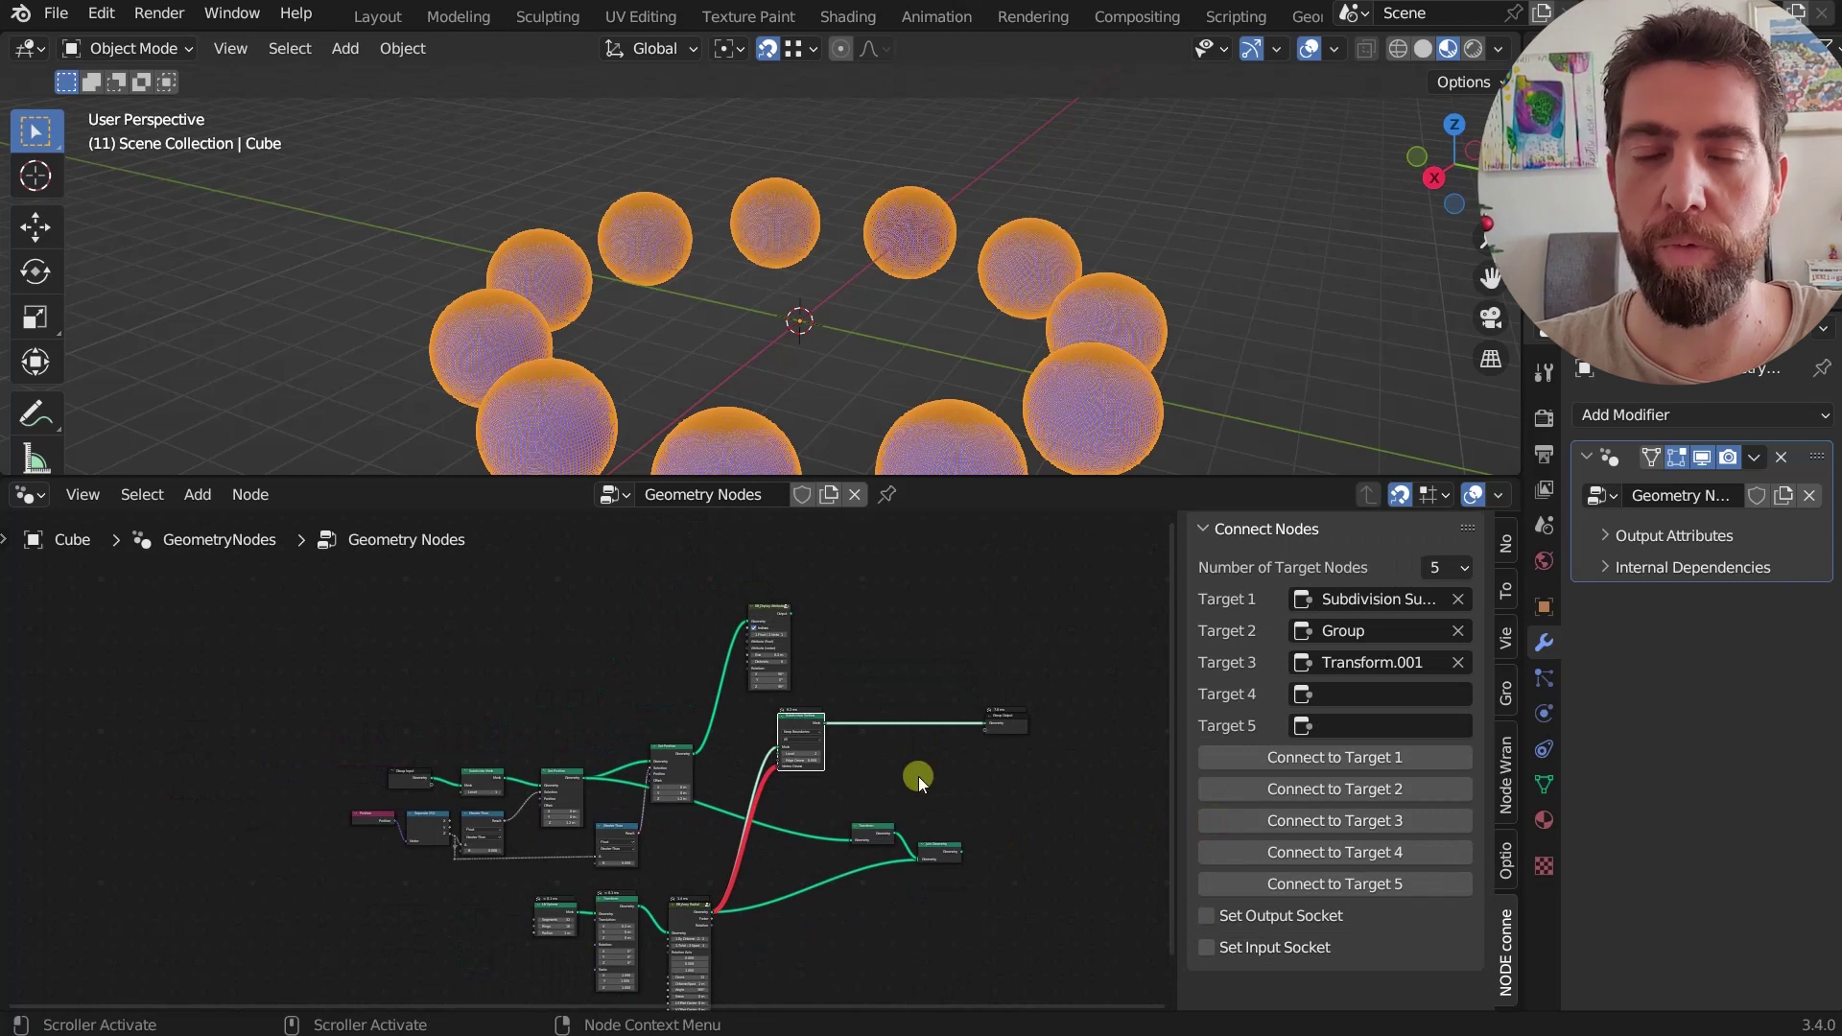